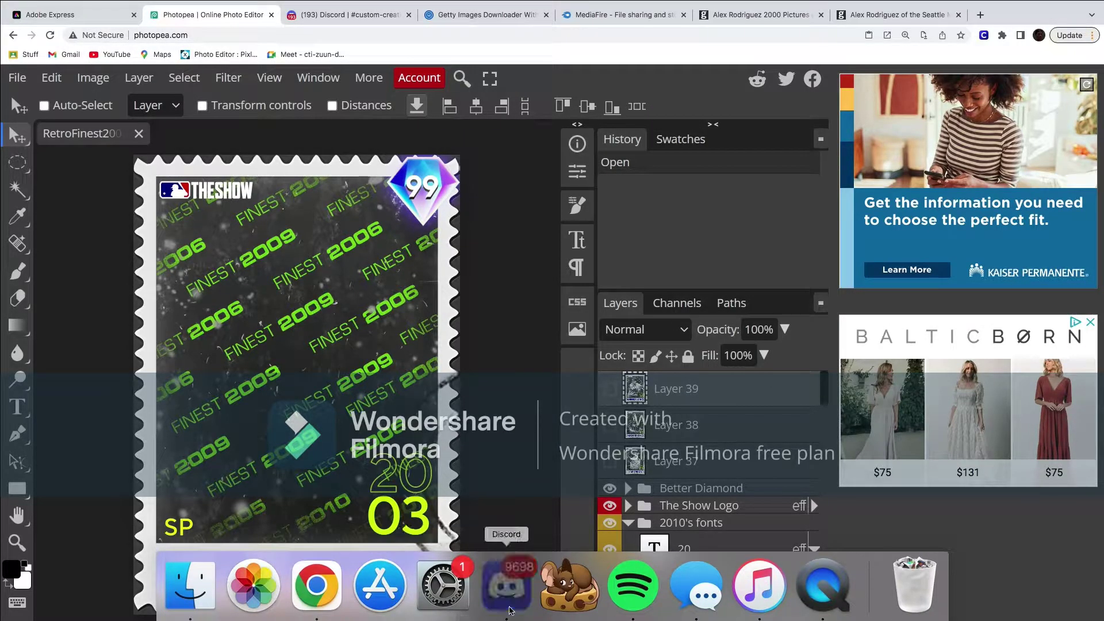
Step: Switch to Discord and examine the retro-finest, awards, milestones and 2022-postseason channels of the MLB The Show Customs server, ending in custom-creation-posts
left_click(510, 587)
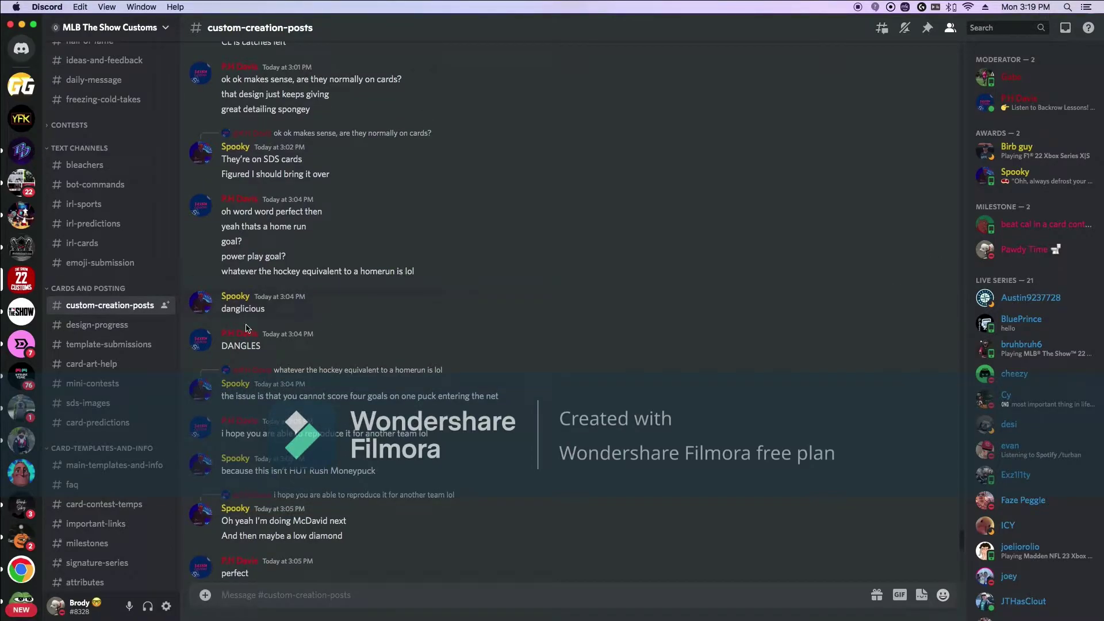
scroll(113, 360, "down", 8)
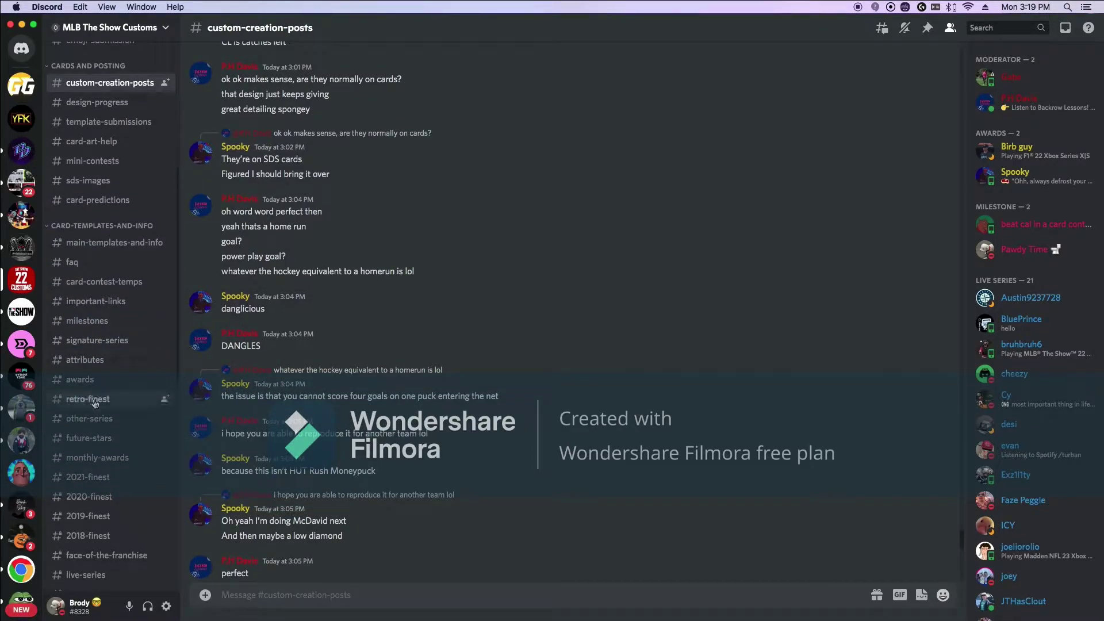
left_click(88, 398)
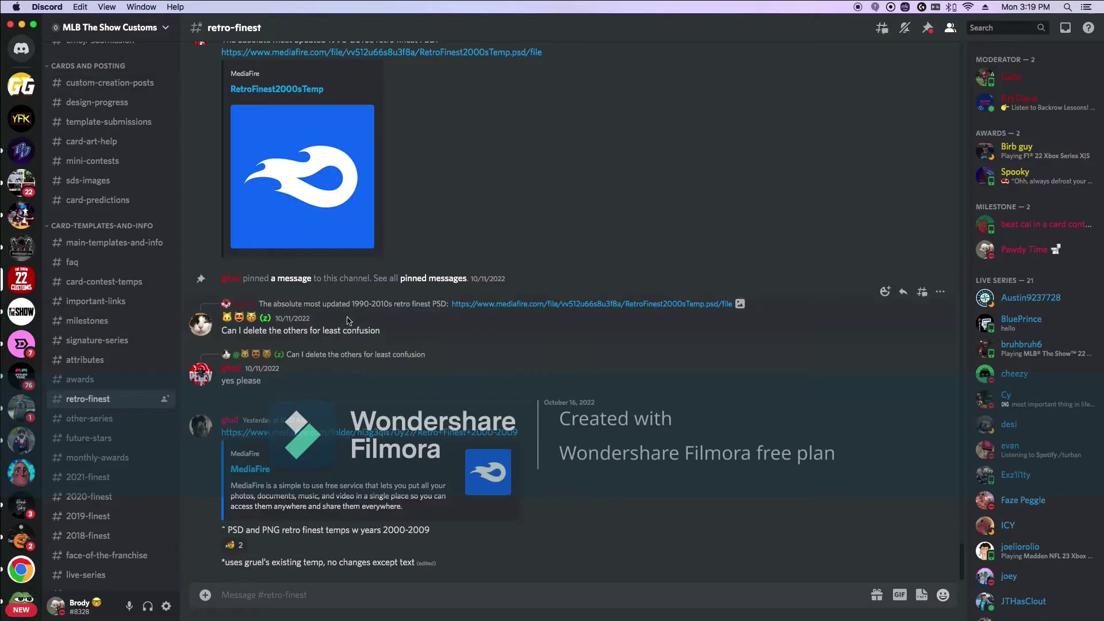
left_click(92, 380)
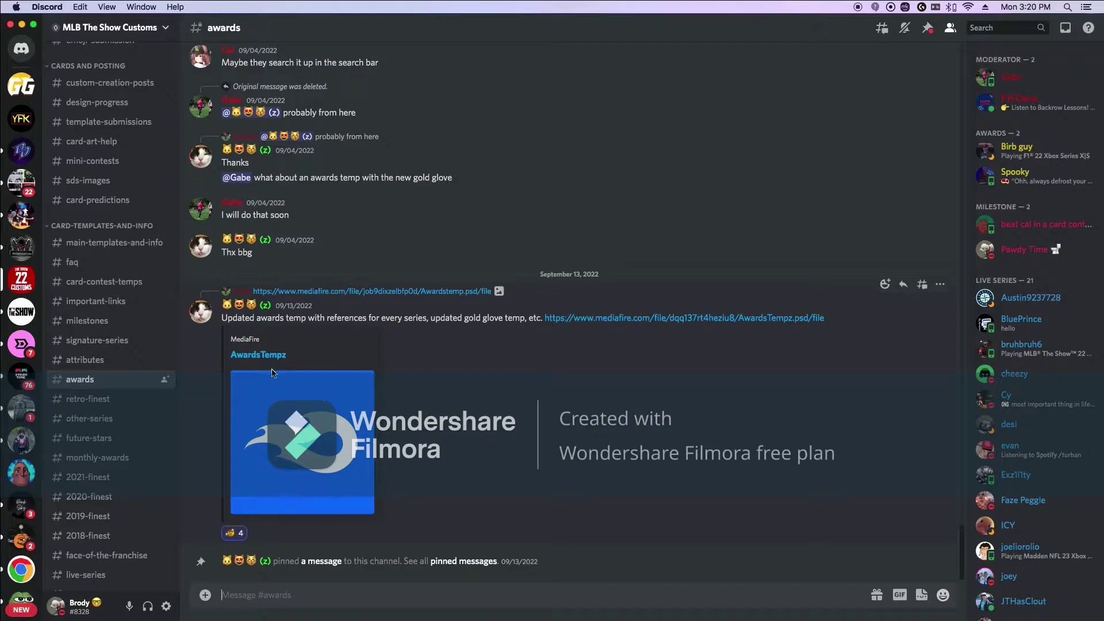
left_click(87, 320)
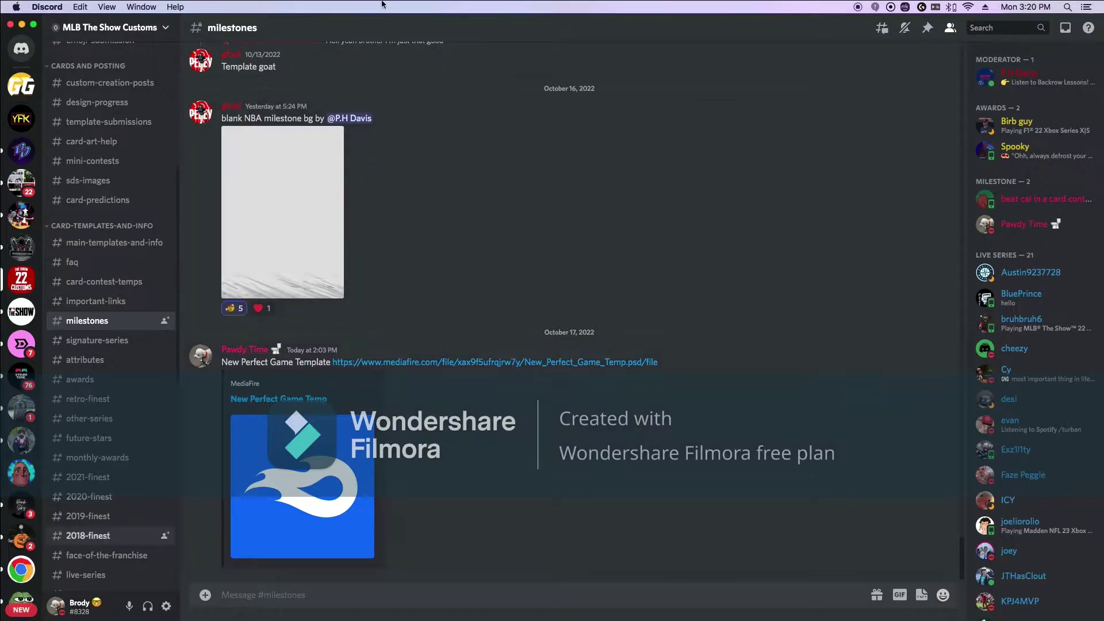
scroll(91, 453, "down", 5)
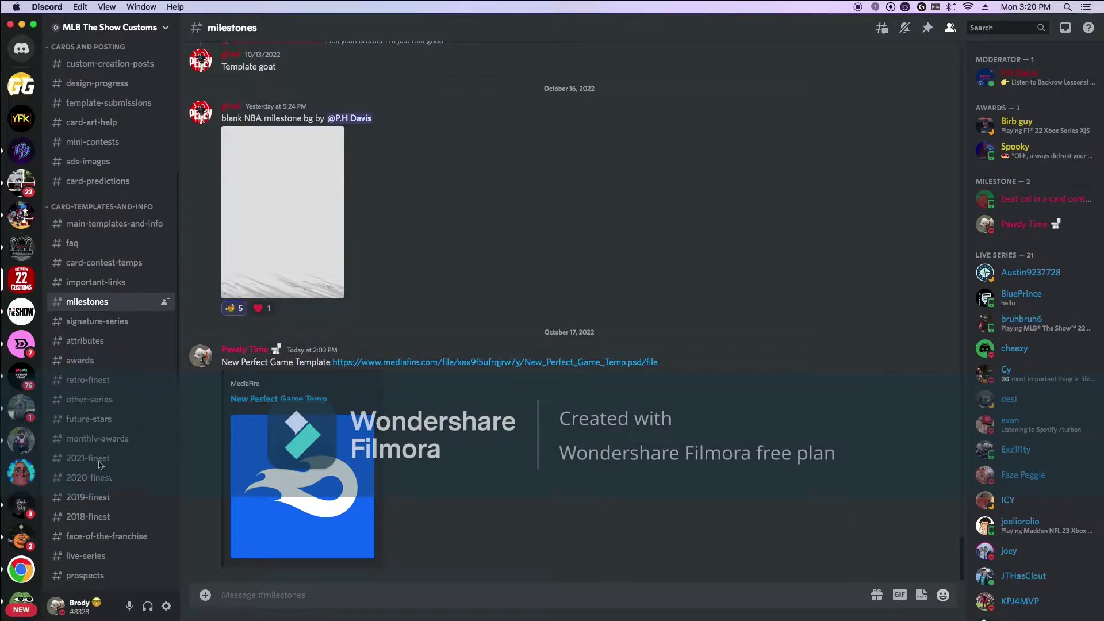
left_click(92, 447)
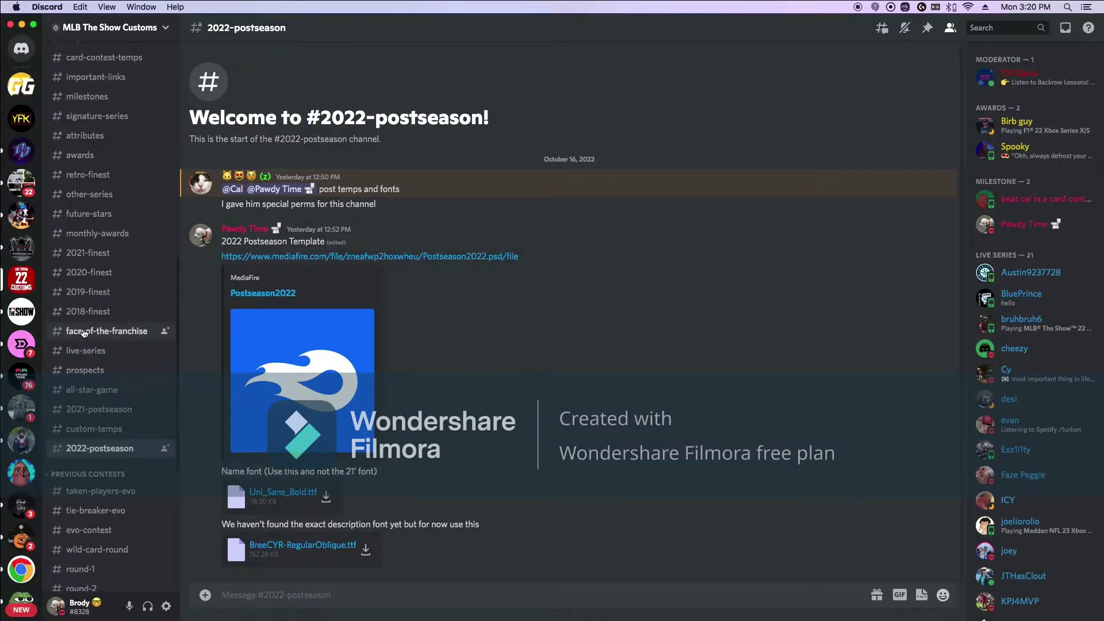
scroll(103, 408, "up", 11)
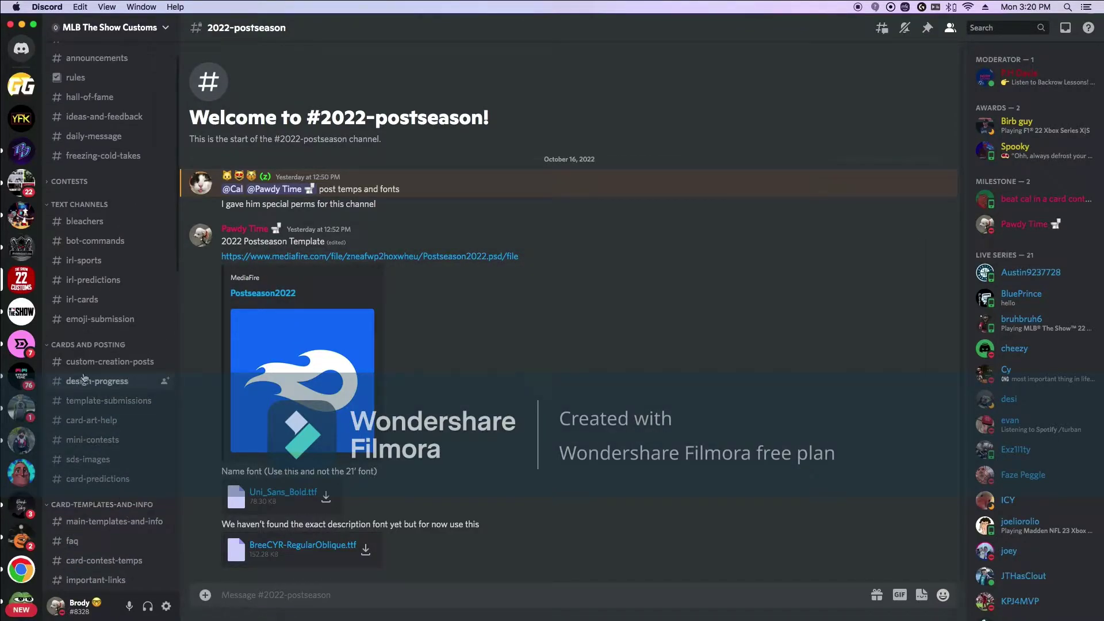
left_click(86, 363)
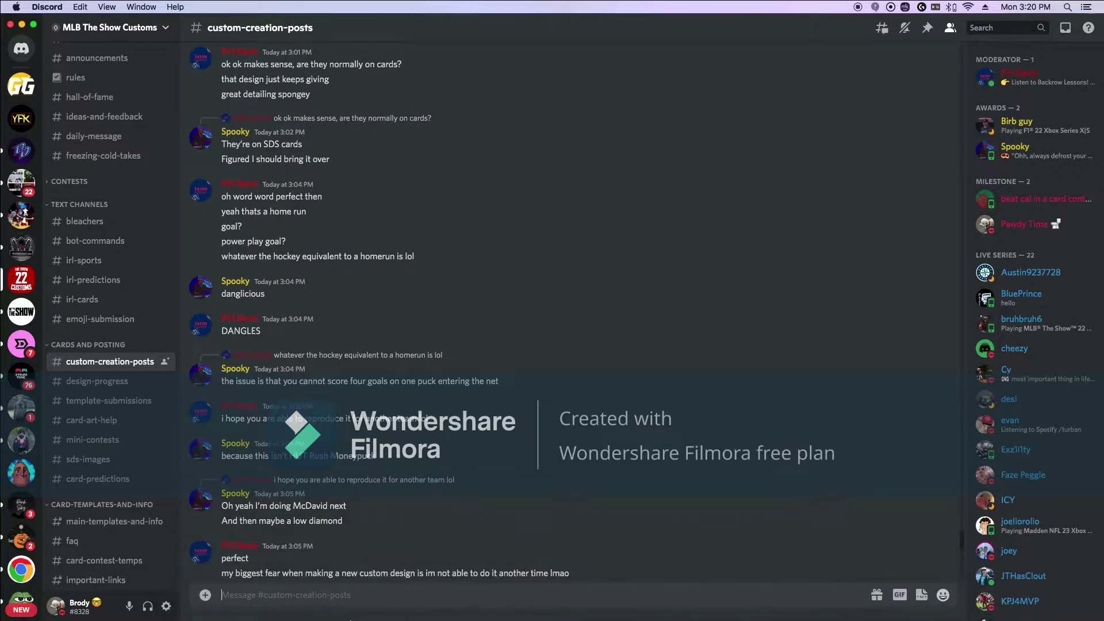
Step: Switch to the browser's Getty Images results for "alex rodriguez 2000" and go to page 2
left_click(336, 595)
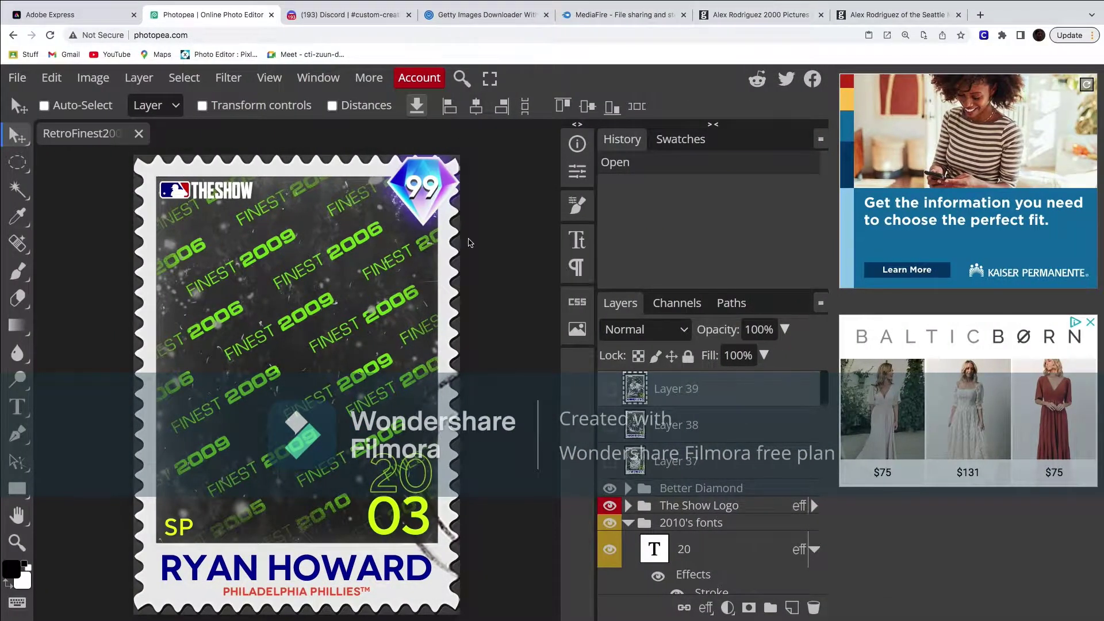
left_click(717, 12)
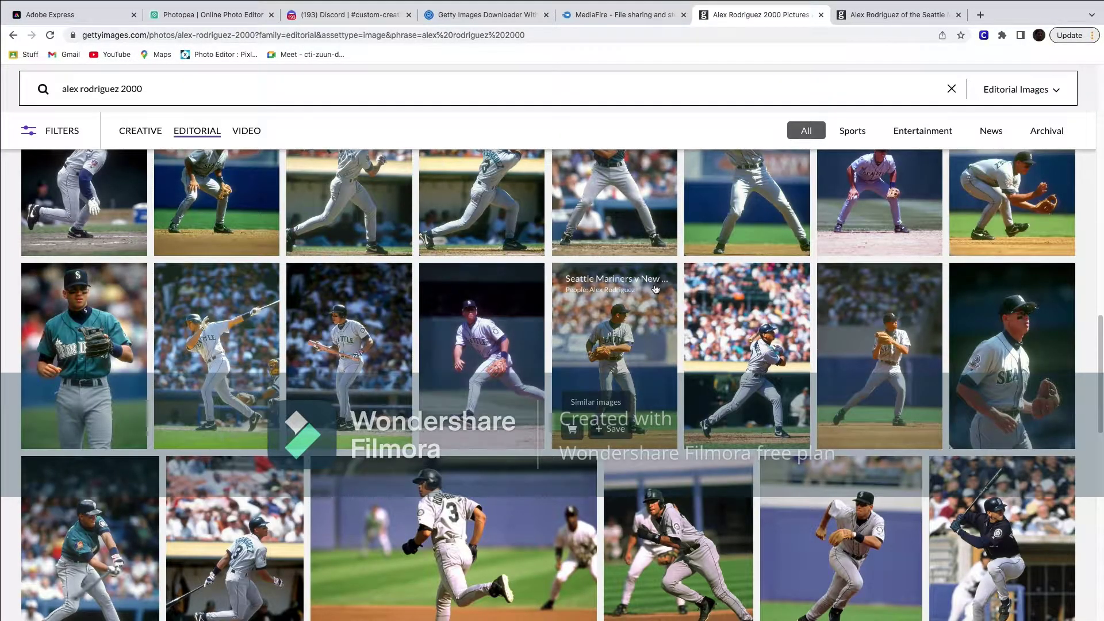
scroll(580, 292, "down", 4)
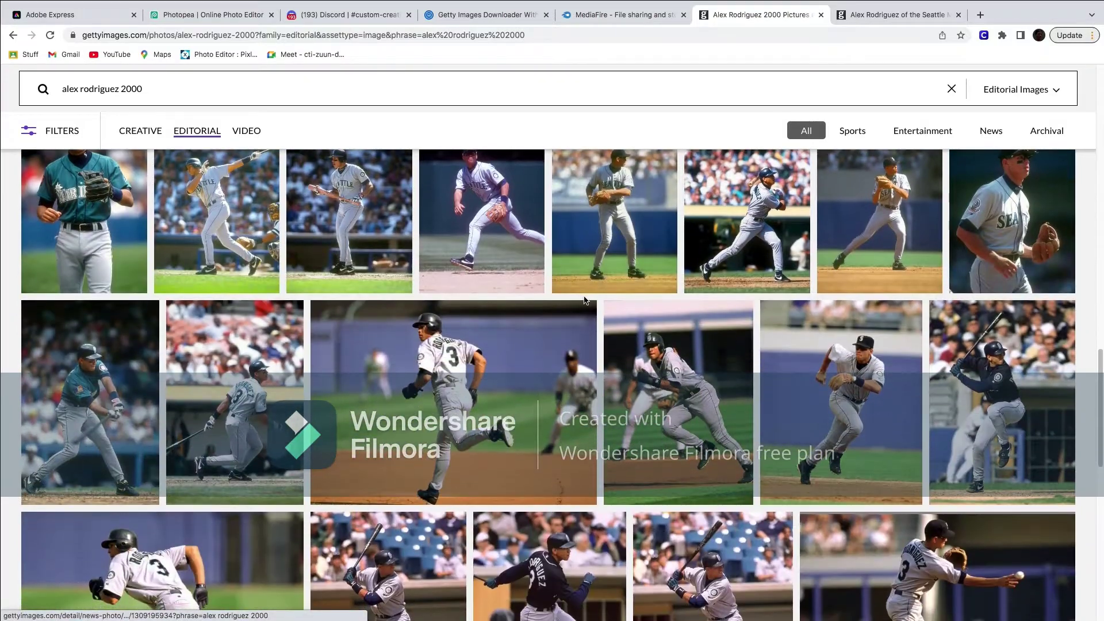
scroll(586, 303, "down", 8)
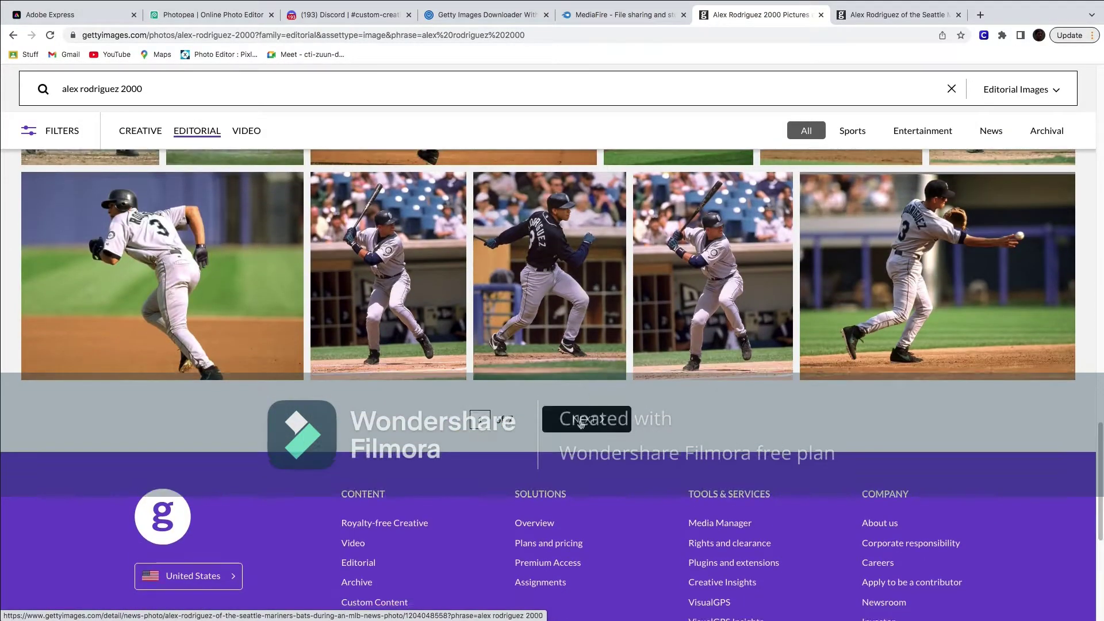
left_click(588, 426)
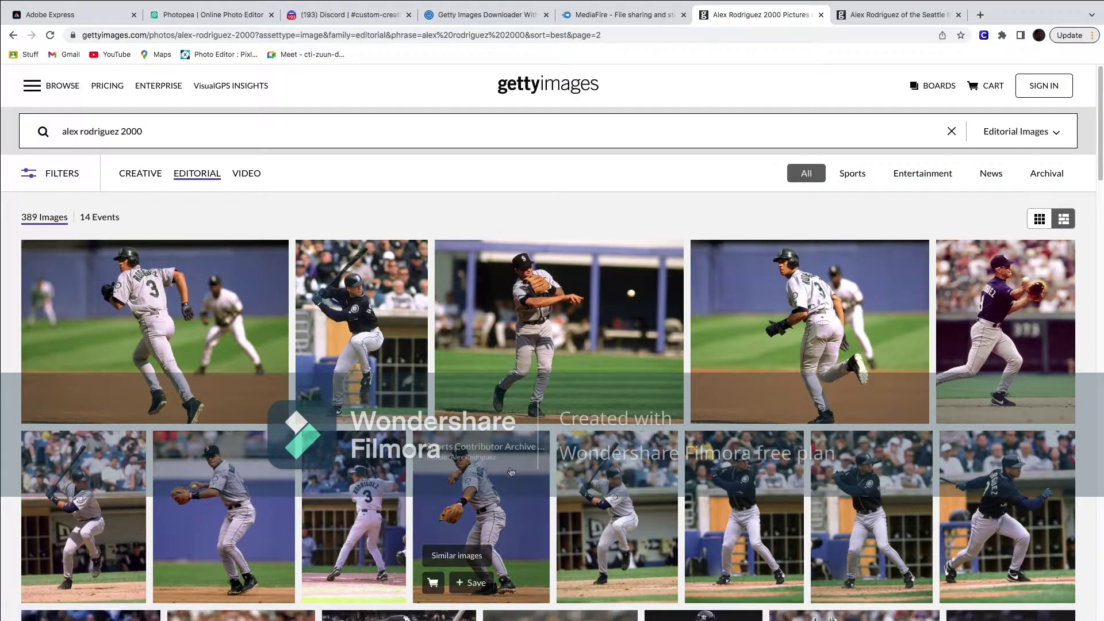
Step: Open the photo of Alex Rodriguez holding a bat in the navy Mariners jersey in a new tab and compare it with the teal-jersey photo
scroll(574, 403, "down", 3)
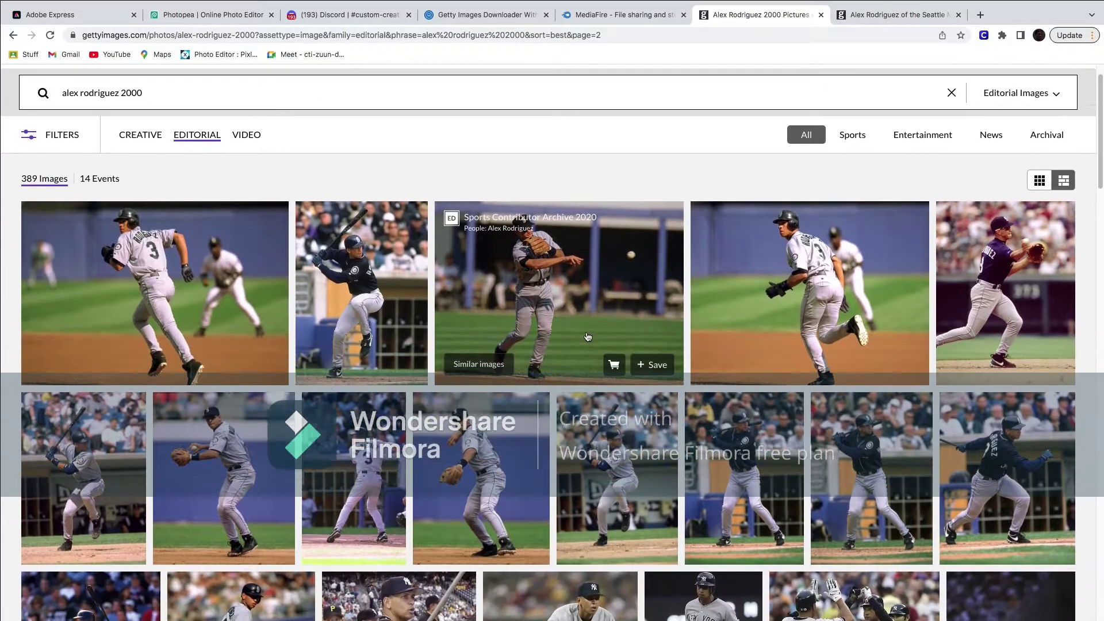
scroll(574, 332, "down", 2)
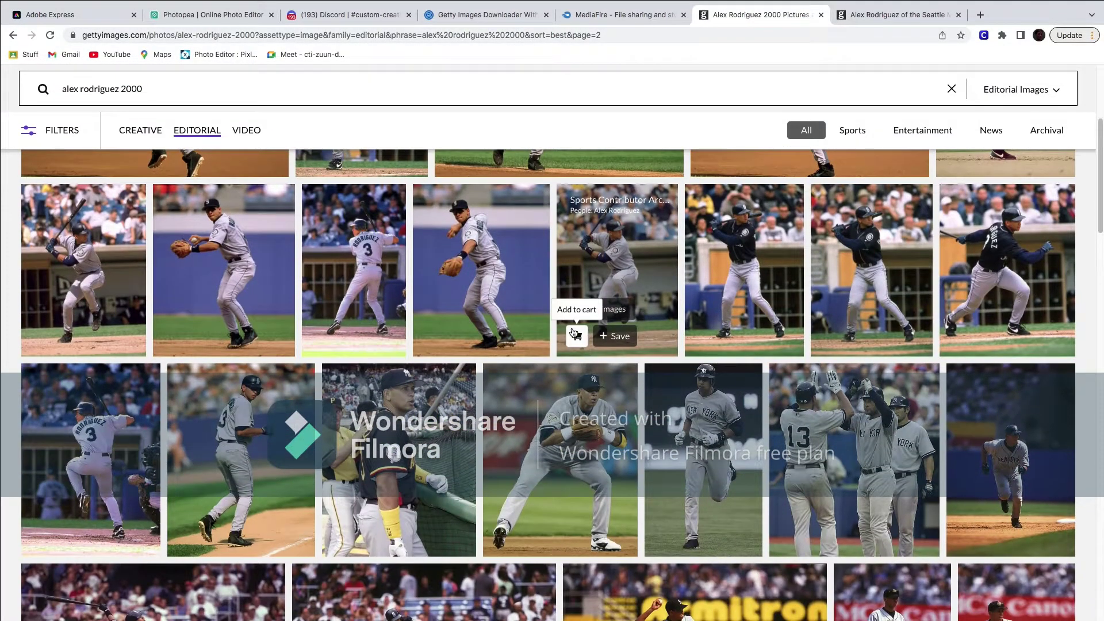
scroll(572, 332, "down", 6)
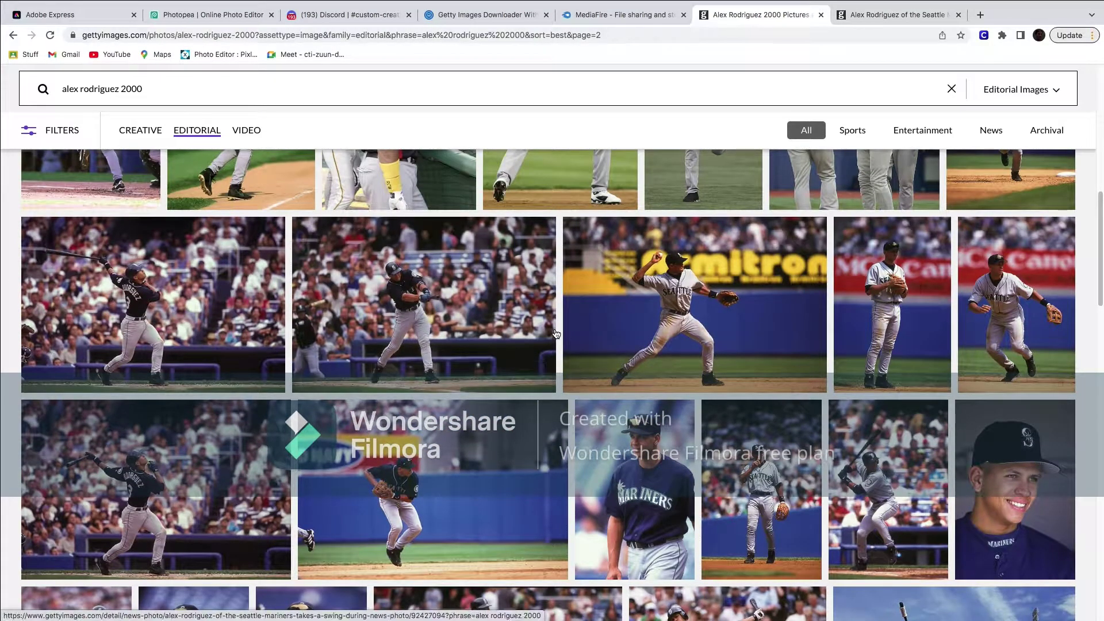
scroll(554, 334, "down", 3)
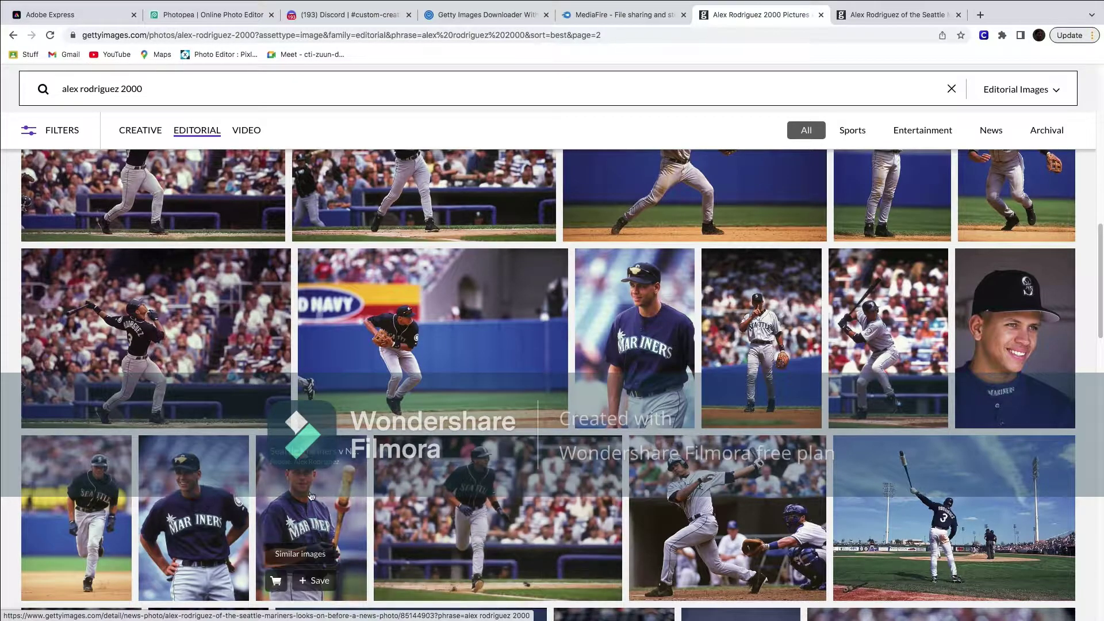
left_click(452, 513)
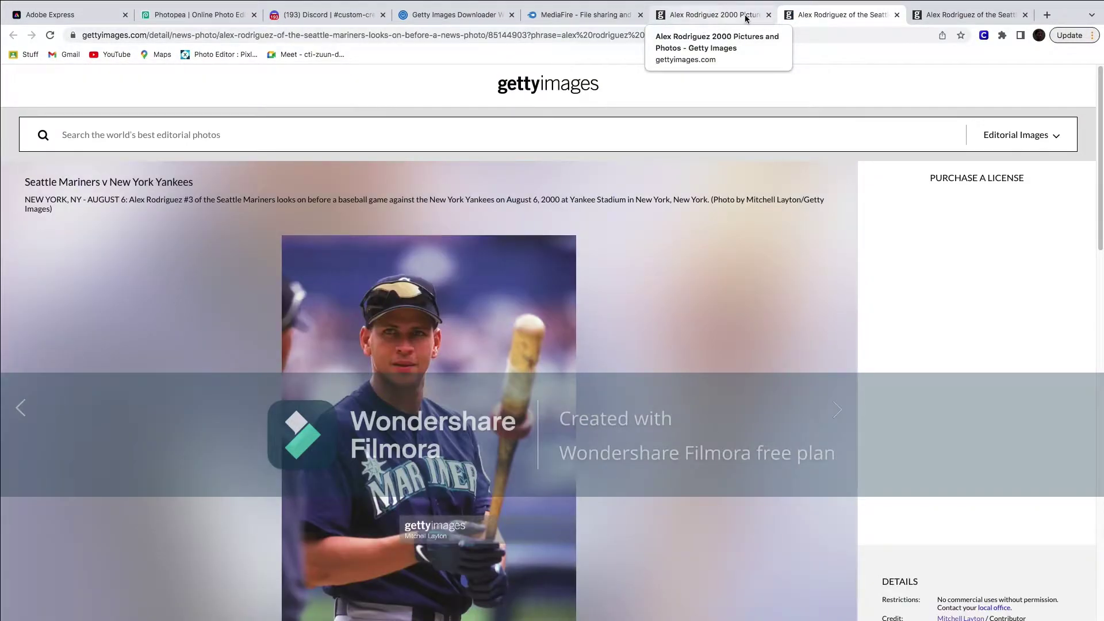
left_click(965, 15)
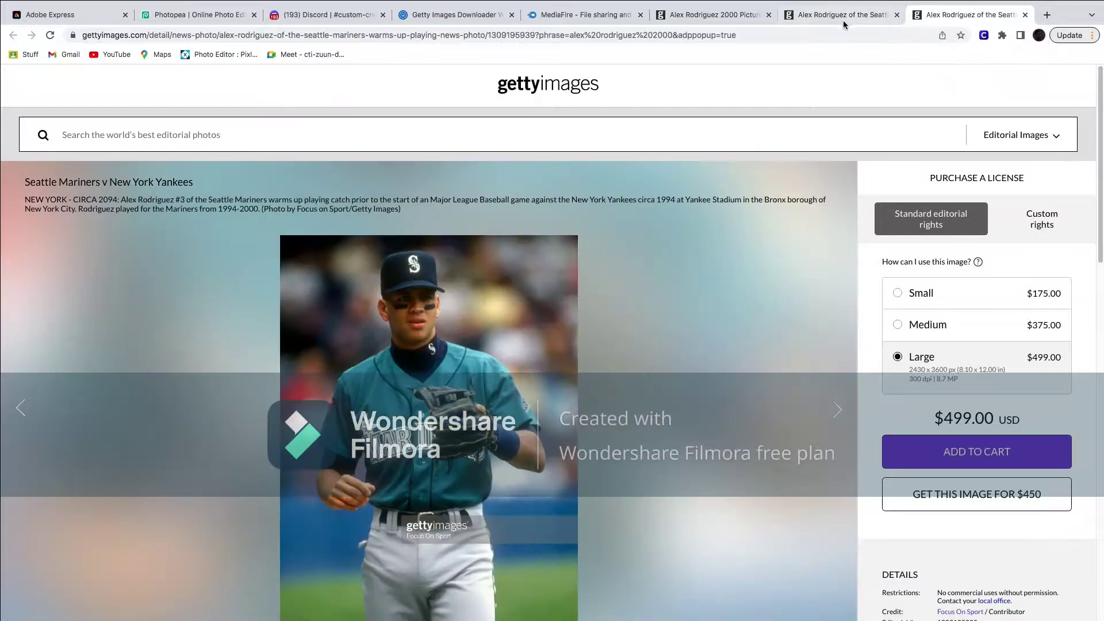
left_click(804, 17)
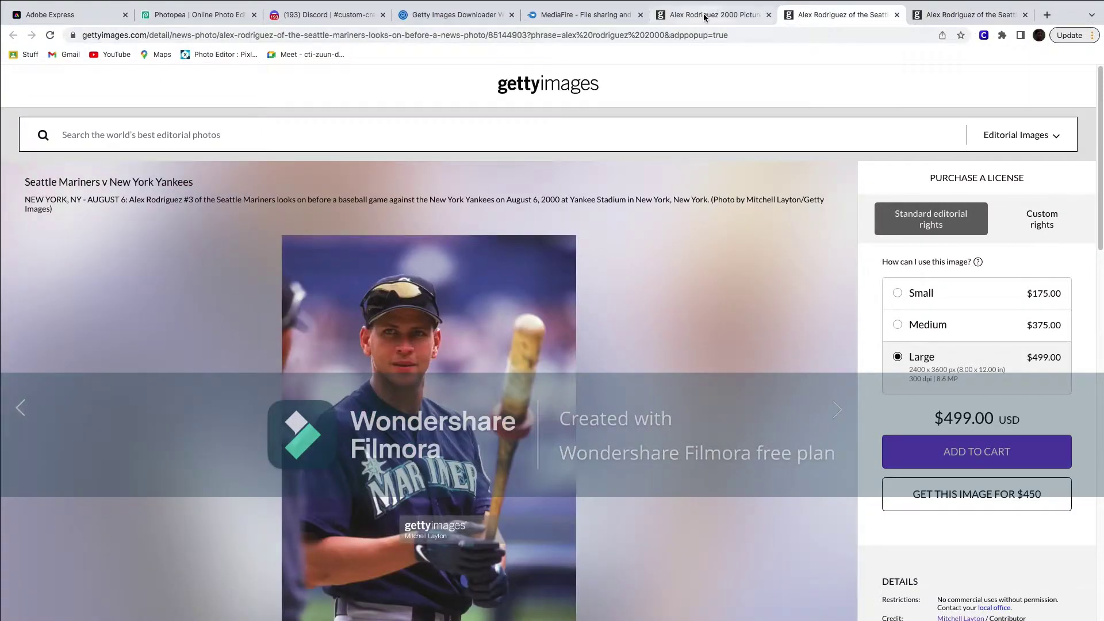
Step: From the search results, open the photo of Rodriguez laughing with his hands on his hips in a new tab
left_click(702, 13)
scroll(490, 337, "down", 2)
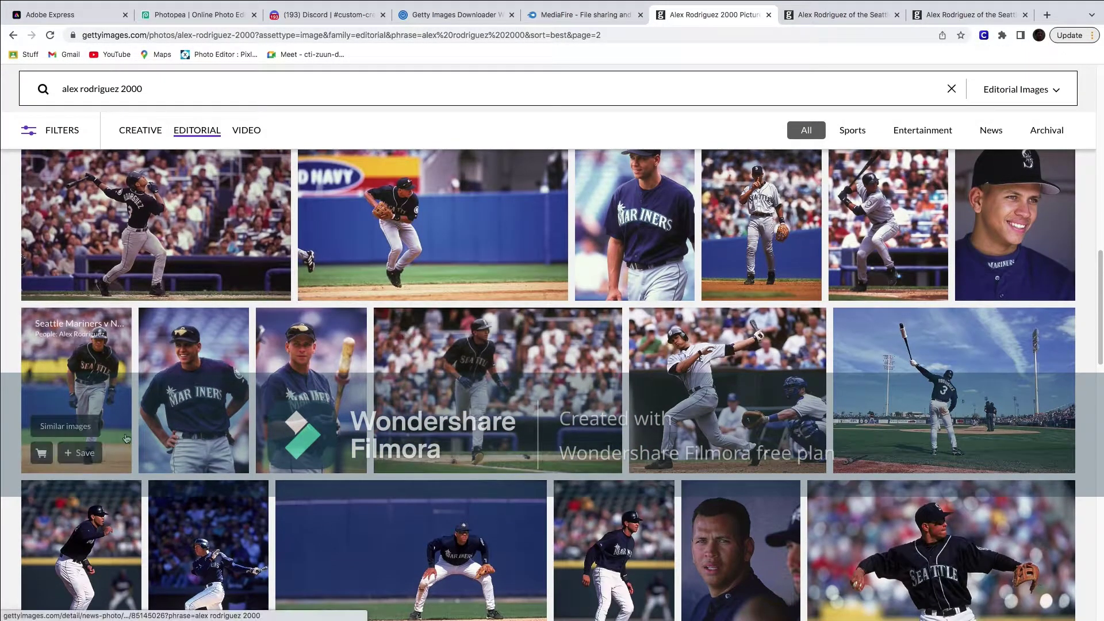
left_click(212, 394, "super")
left_click(761, 13)
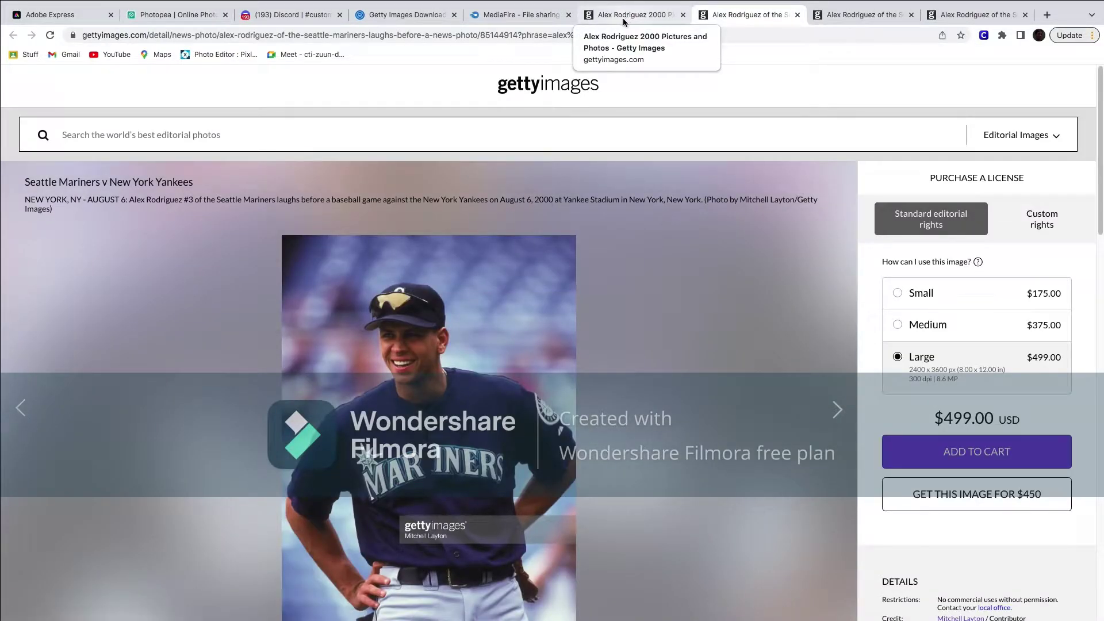
Step: Look through the remaining photos on page 2 of the search results and go to page 3
left_click(626, 18)
scroll(481, 305, "down", 1)
scroll(499, 421, "down", 2)
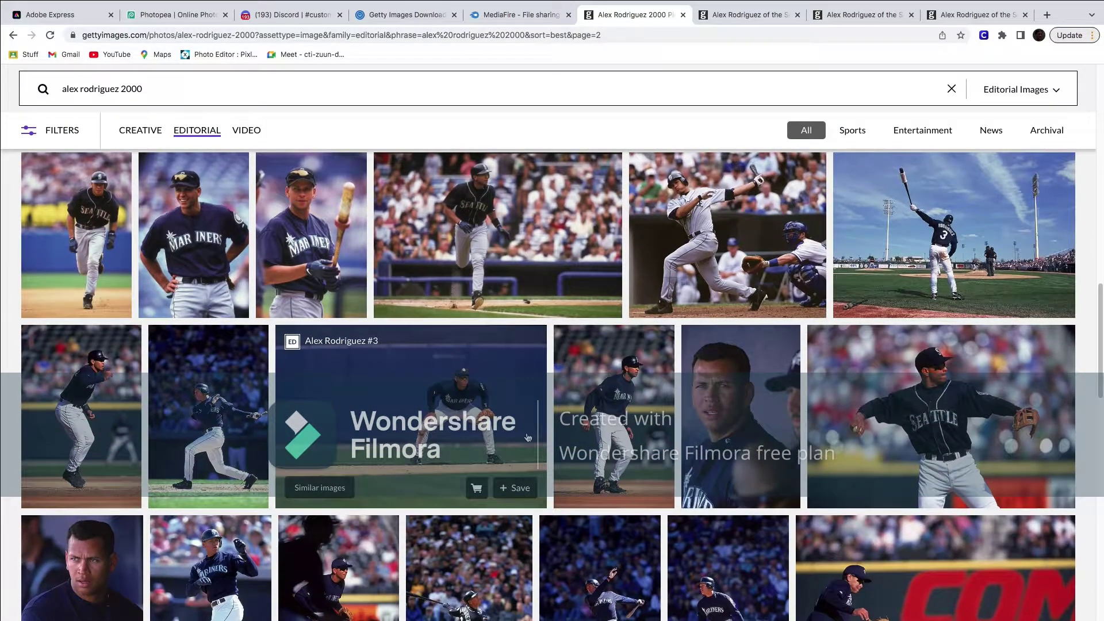
scroll(527, 438, "down", 4)
scroll(527, 438, "down", 3)
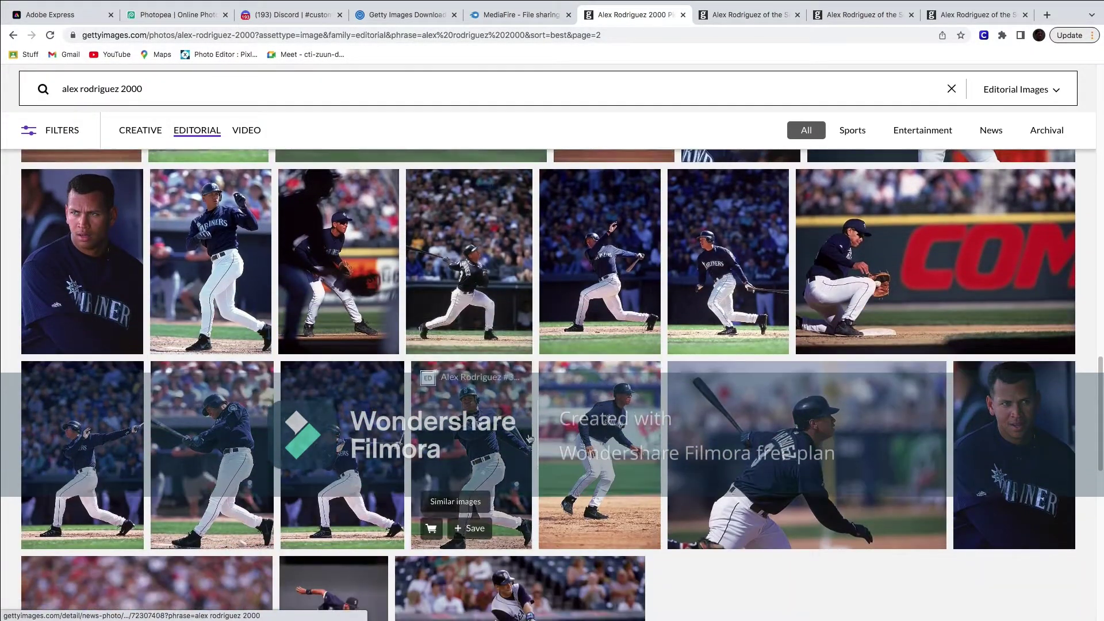
scroll(531, 433, "down", 1)
scroll(531, 433, "down", 3)
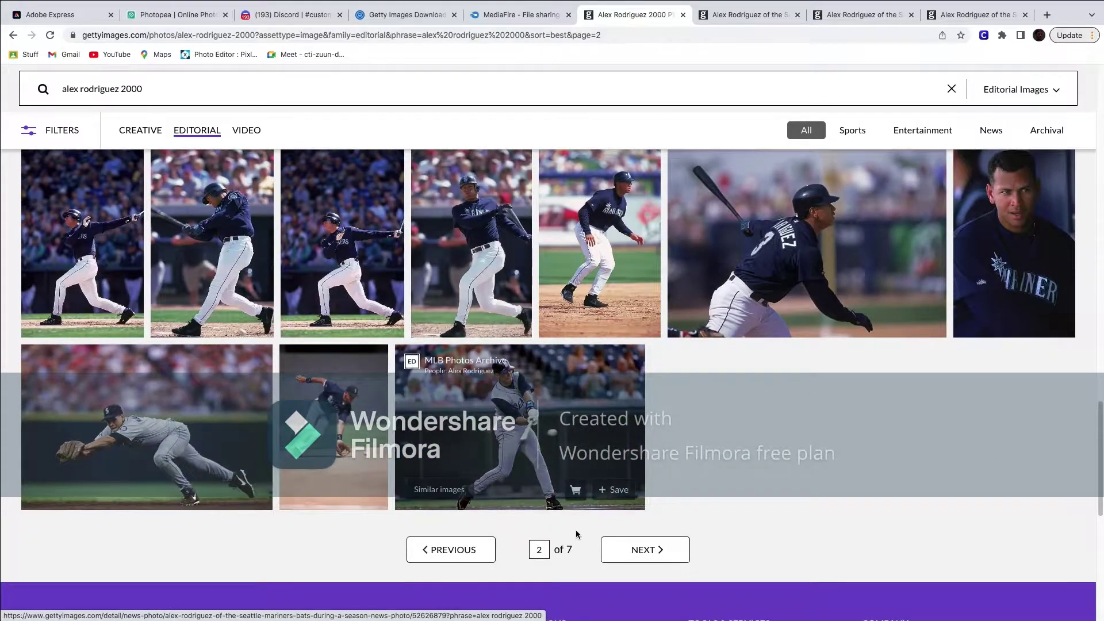
left_click(633, 550)
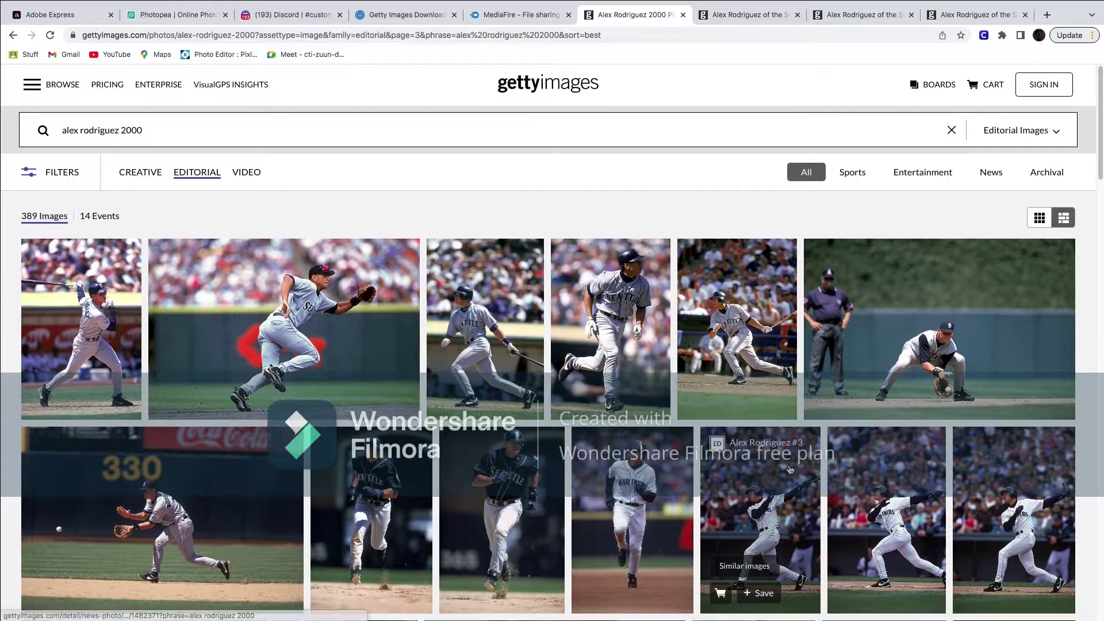
Step: Find the page 3 photo of Rodriguez in a batting helmet holding his bat horizontally and open it in a new tab
scroll(747, 546, "down", 5)
scroll(499, 427, "down", 3)
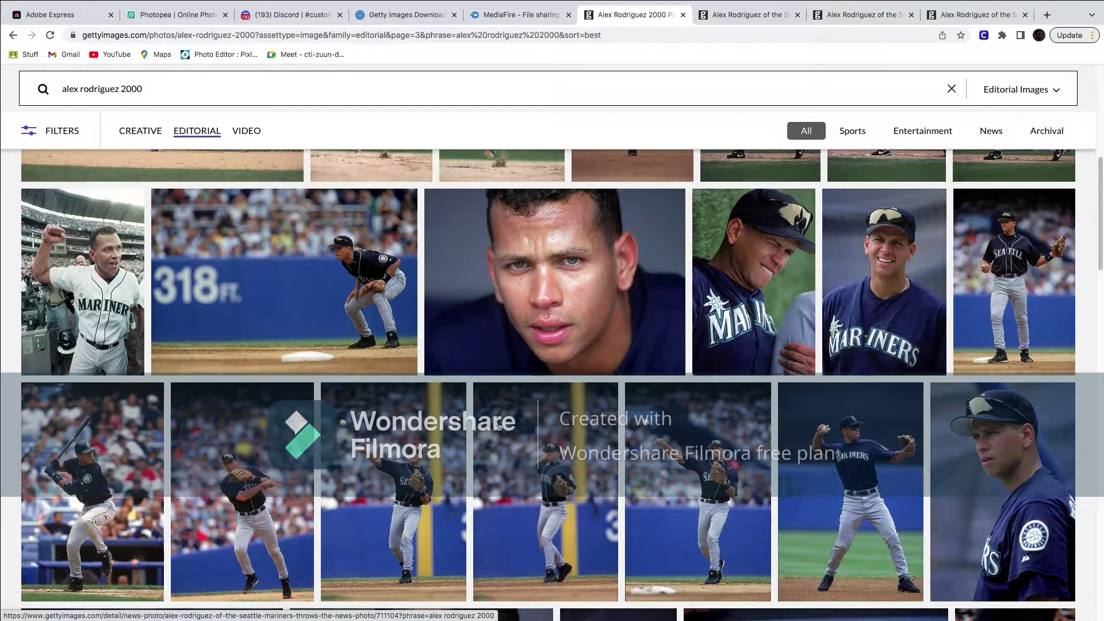
scroll(499, 427, "down", 7)
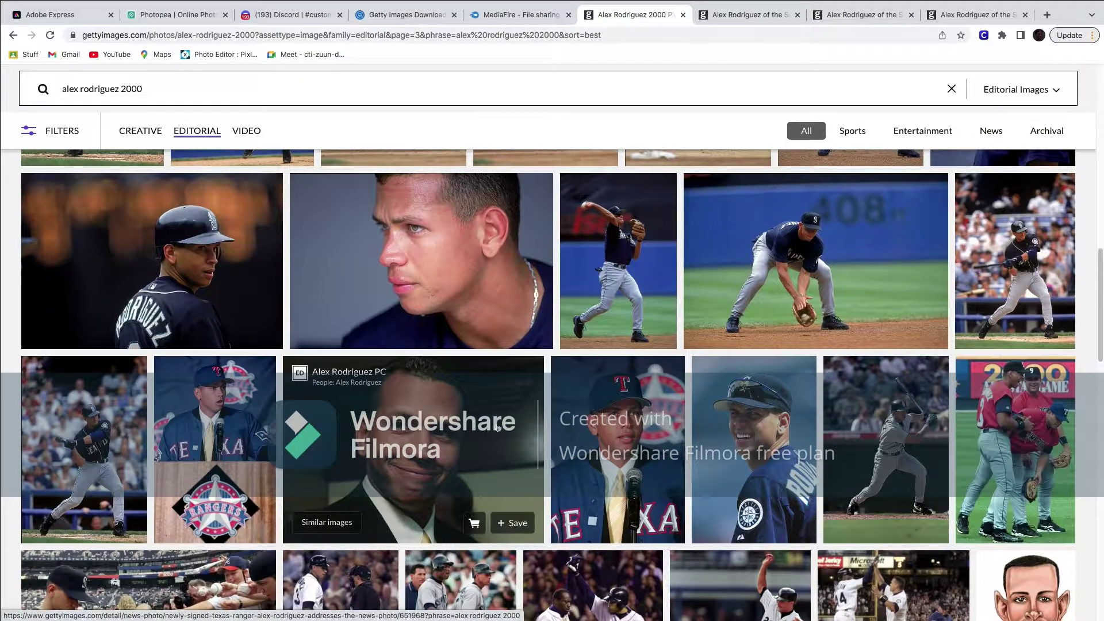
scroll(499, 427, "down", 4)
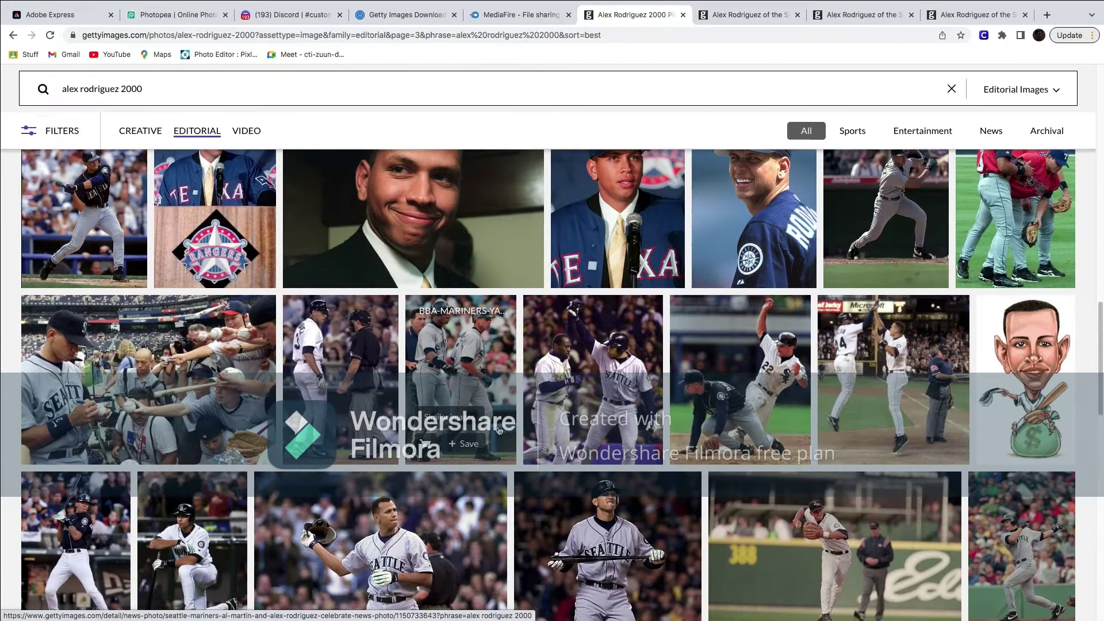
scroll(499, 430, "down", 2)
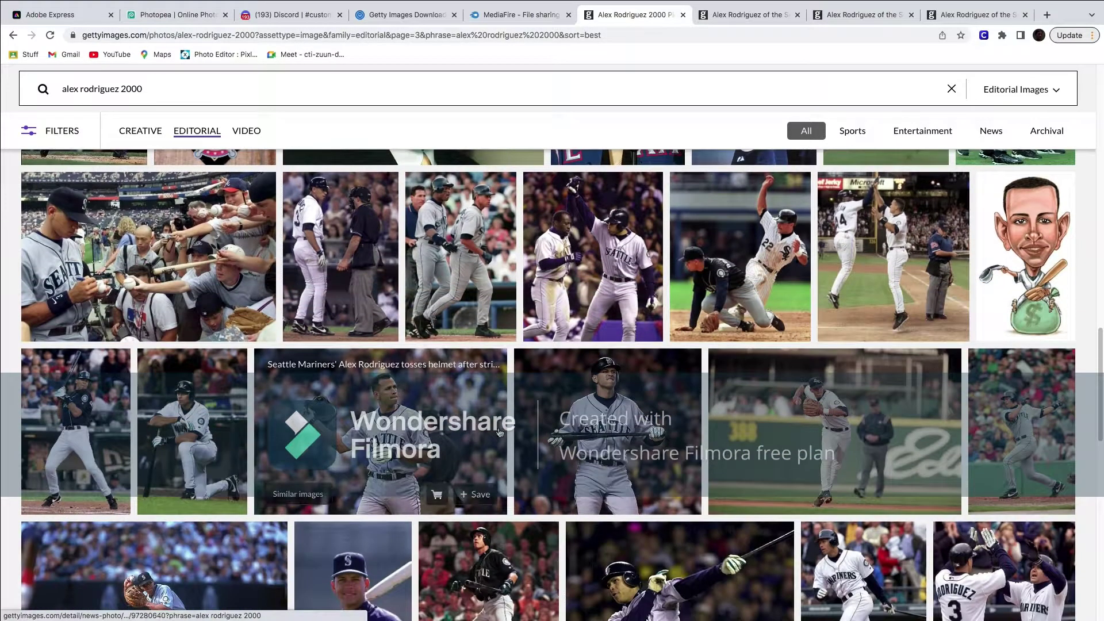
left_click(618, 425)
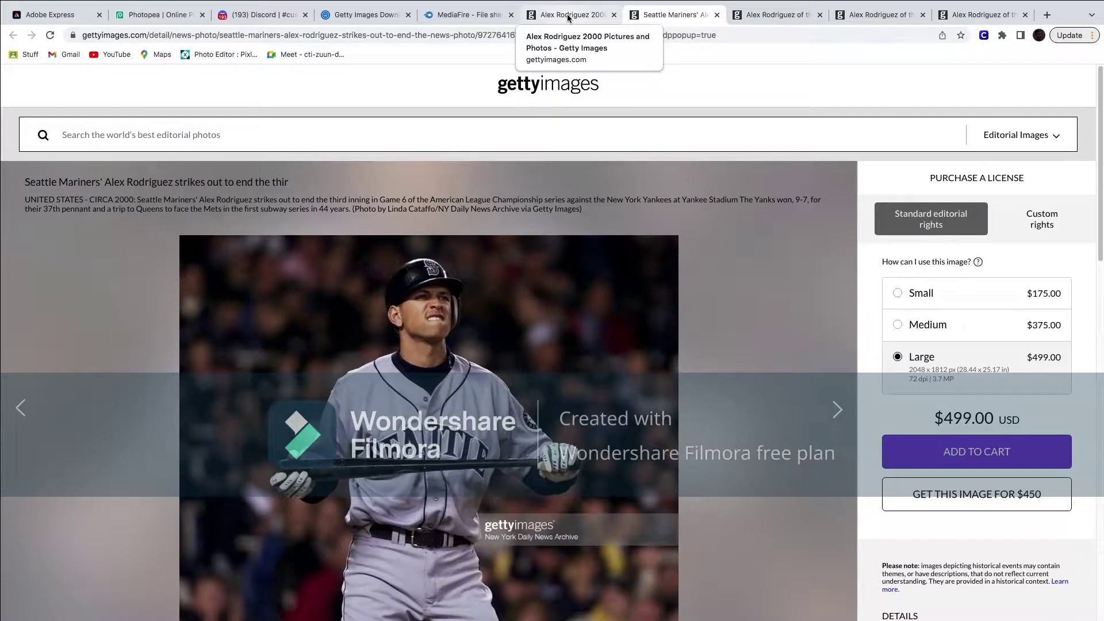
Step: View the photo of Rodriguez tossing his helmet in its own tab and close it to return to the search results
left_click(567, 15)
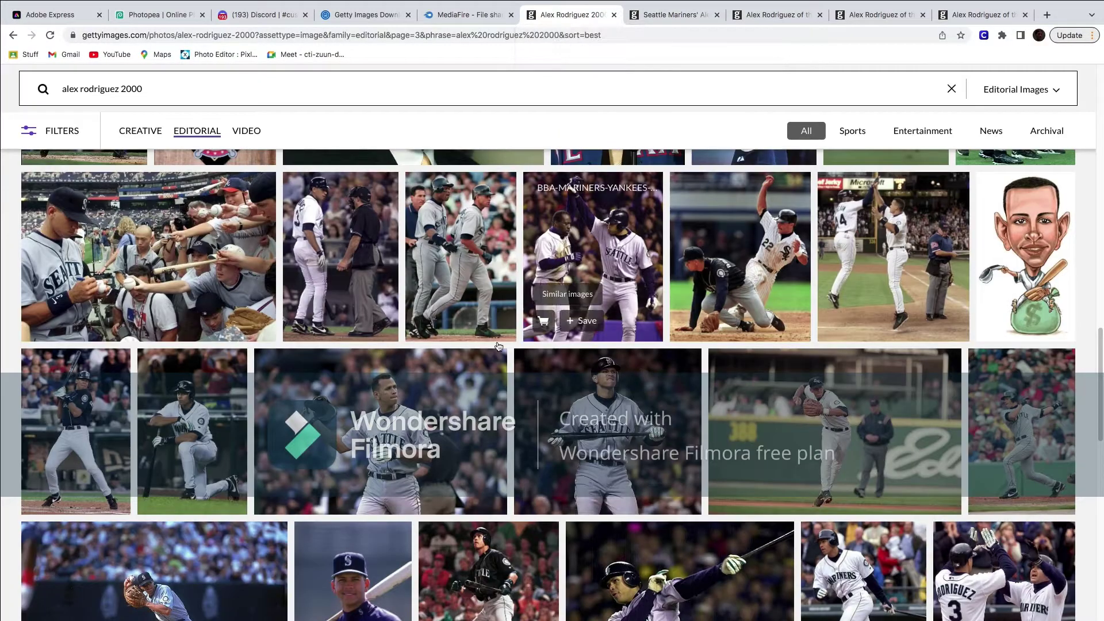
left_click(417, 406)
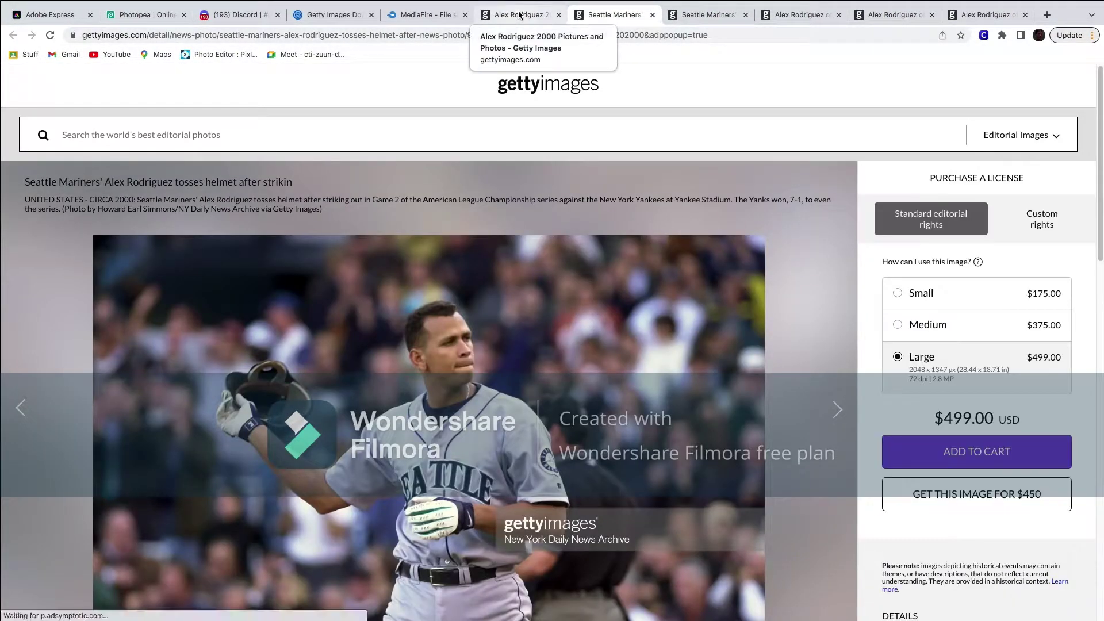
left_click(652, 14)
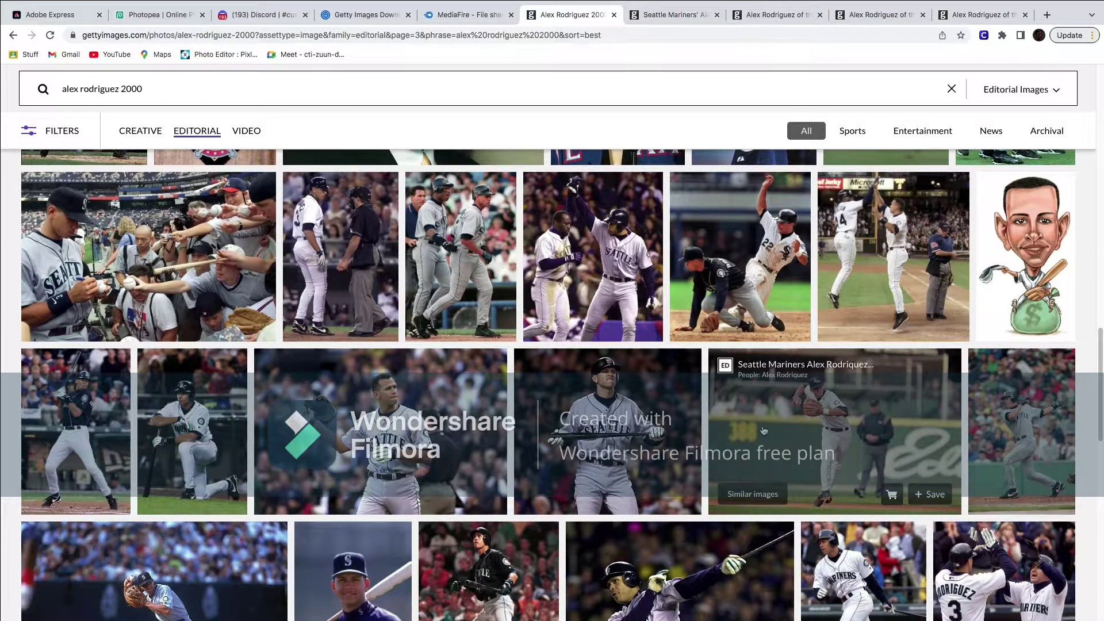
Step: Open the page 3 photo of Rodriguez walking in a dark Seattle jersey and batting helmet in a new tab, and return to the results
scroll(747, 414, "down", 2)
scroll(748, 415, "down", 4)
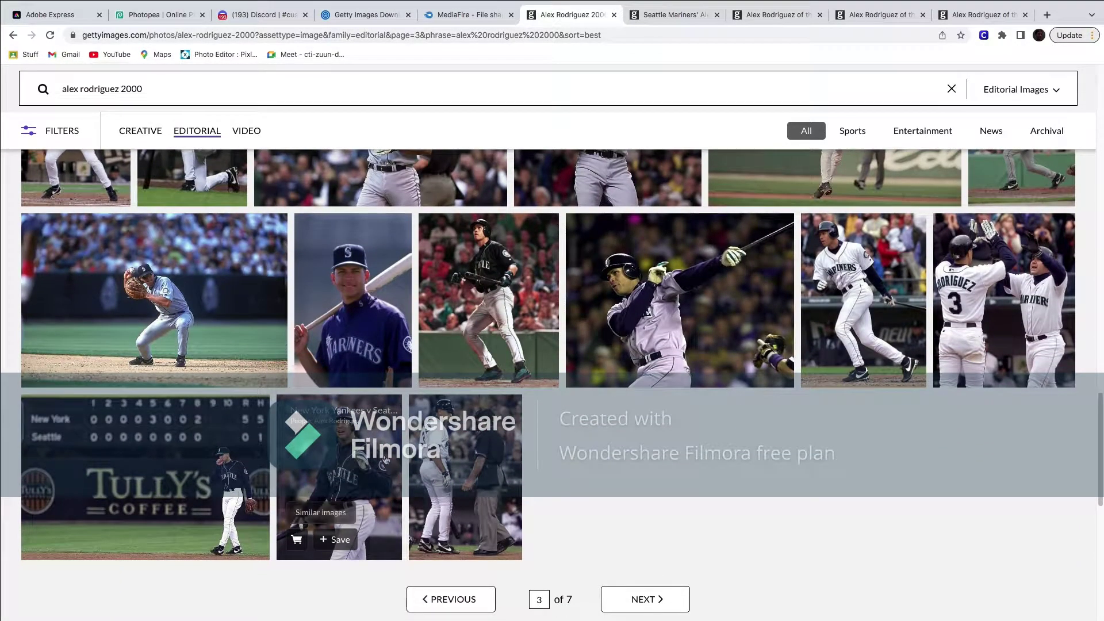
left_click(384, 460)
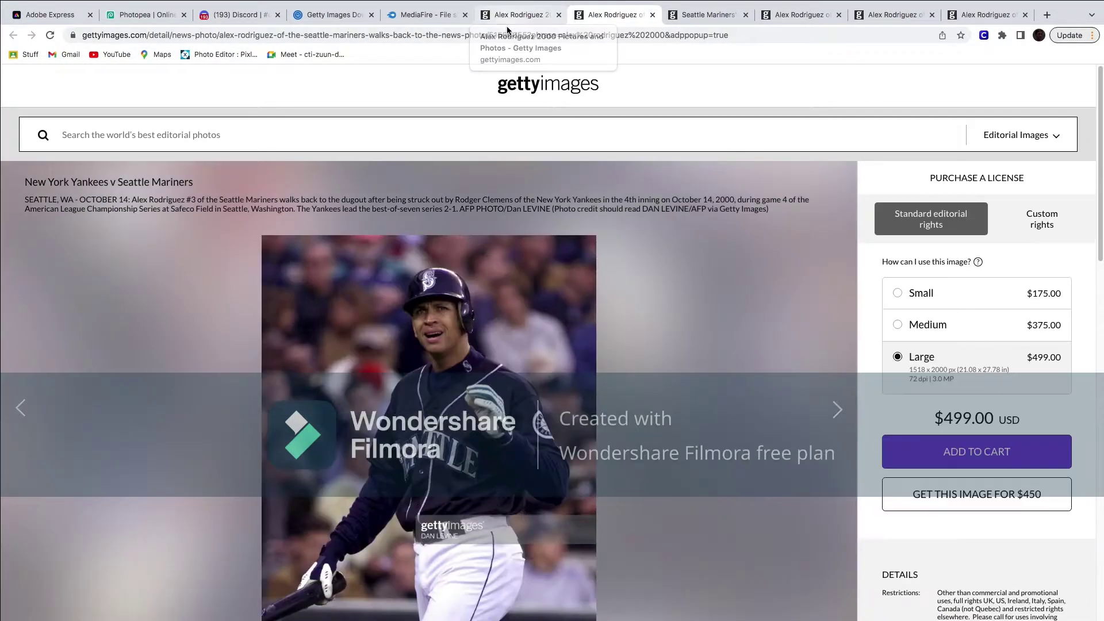
left_click(506, 17)
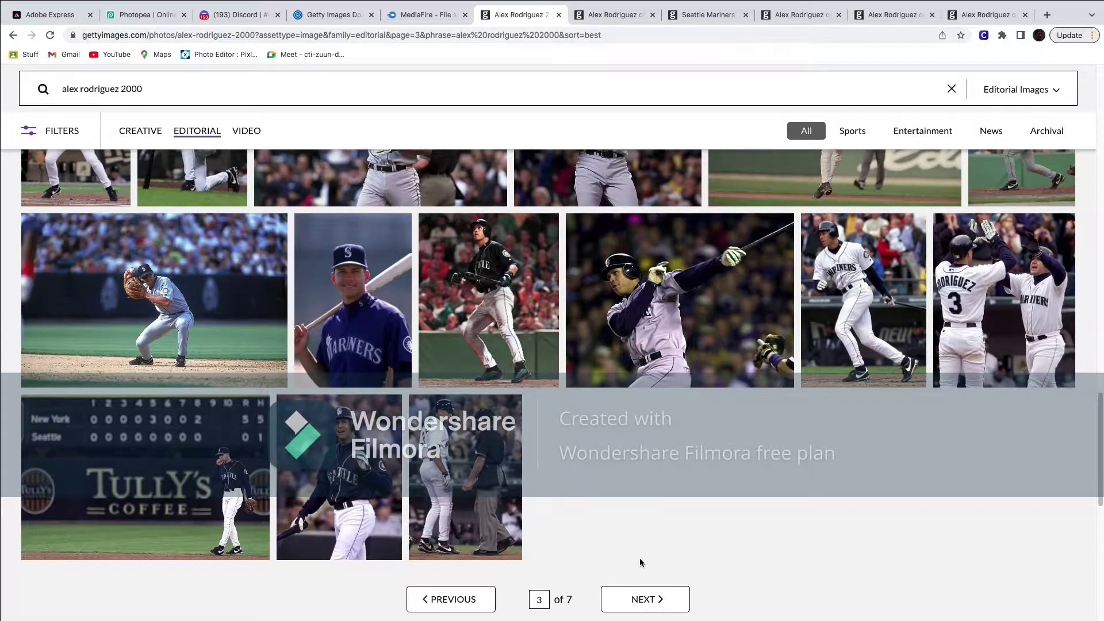
Step: Go to page 4 and open the photo of Rodriguez jogging in a gray Seattle jersey in a new tab, returning to the results
left_click(654, 599)
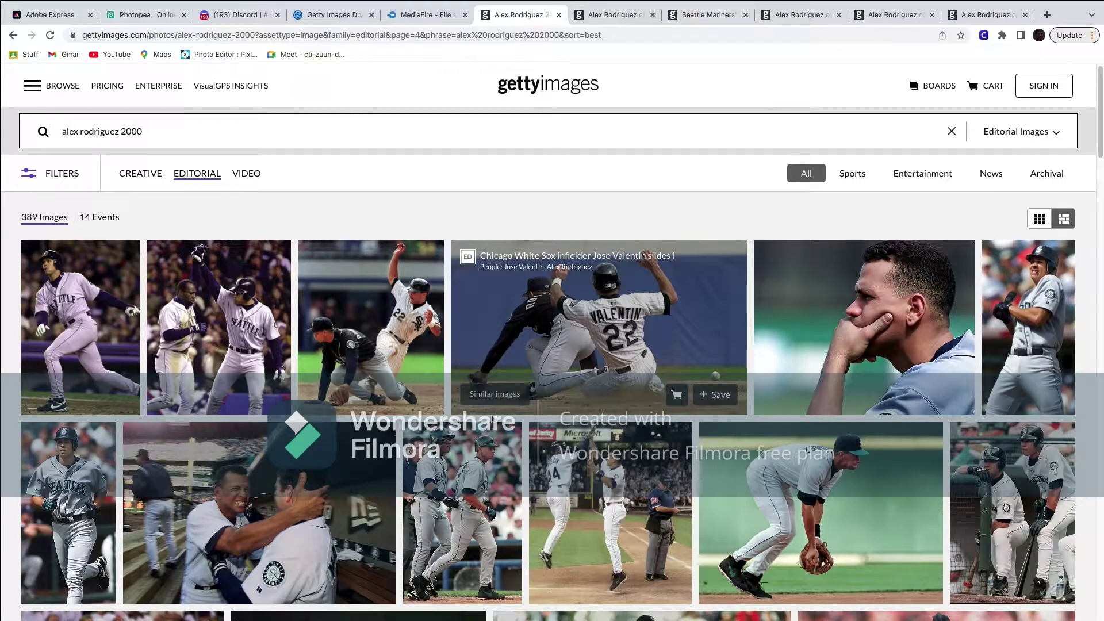
scroll(492, 420, "down", 3)
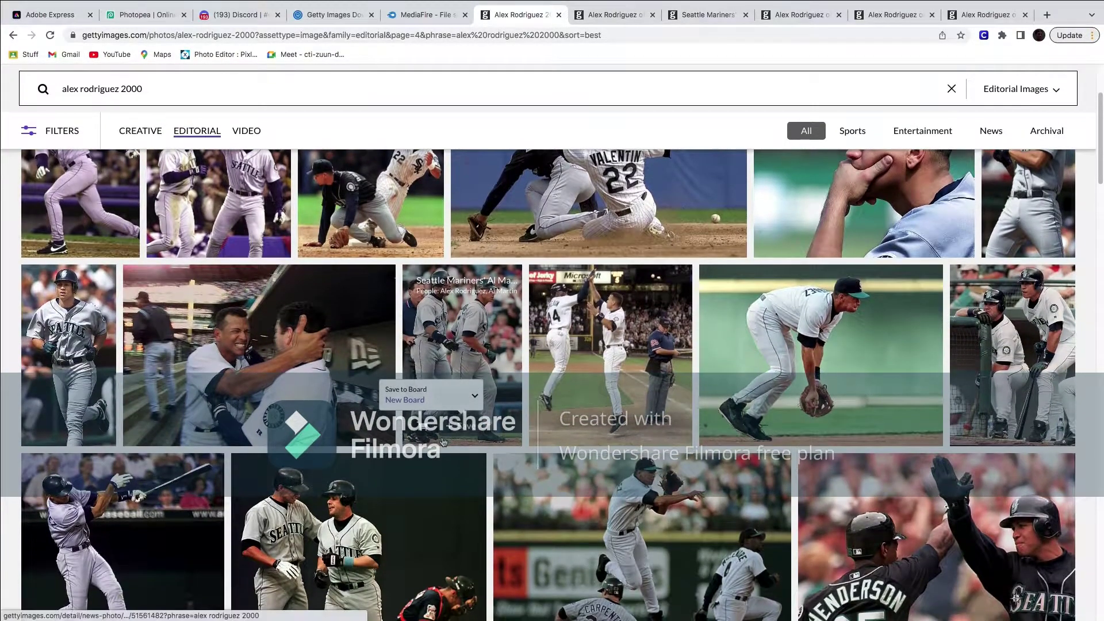
left_click(69, 339)
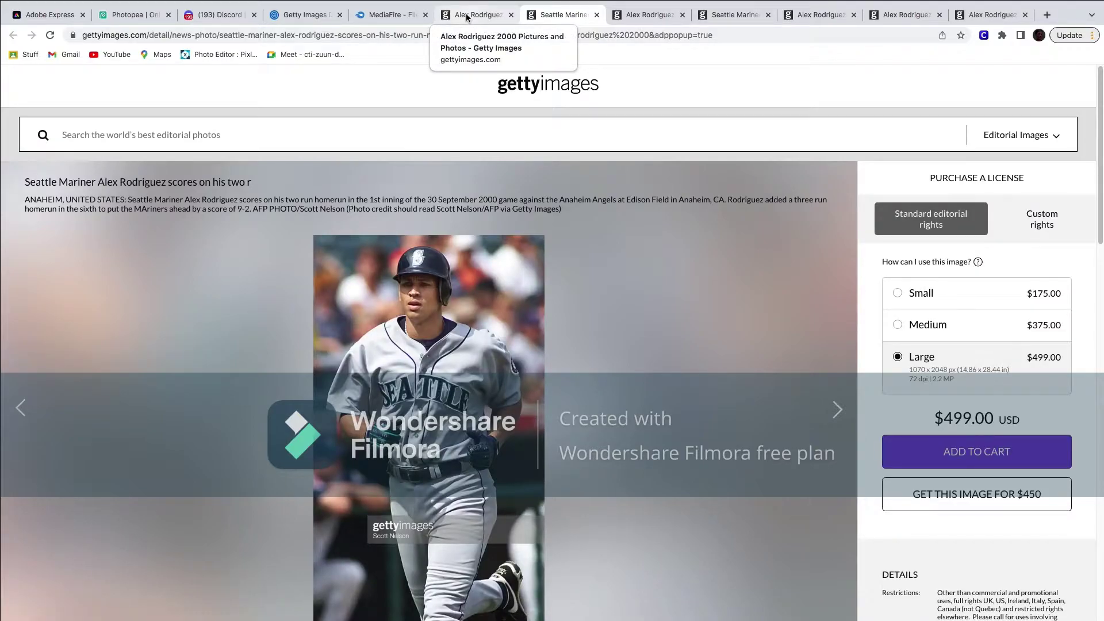
left_click(466, 17)
Step: Look through the remaining photos on page 4 of the search results and go to page 5
scroll(502, 487, "down", 8)
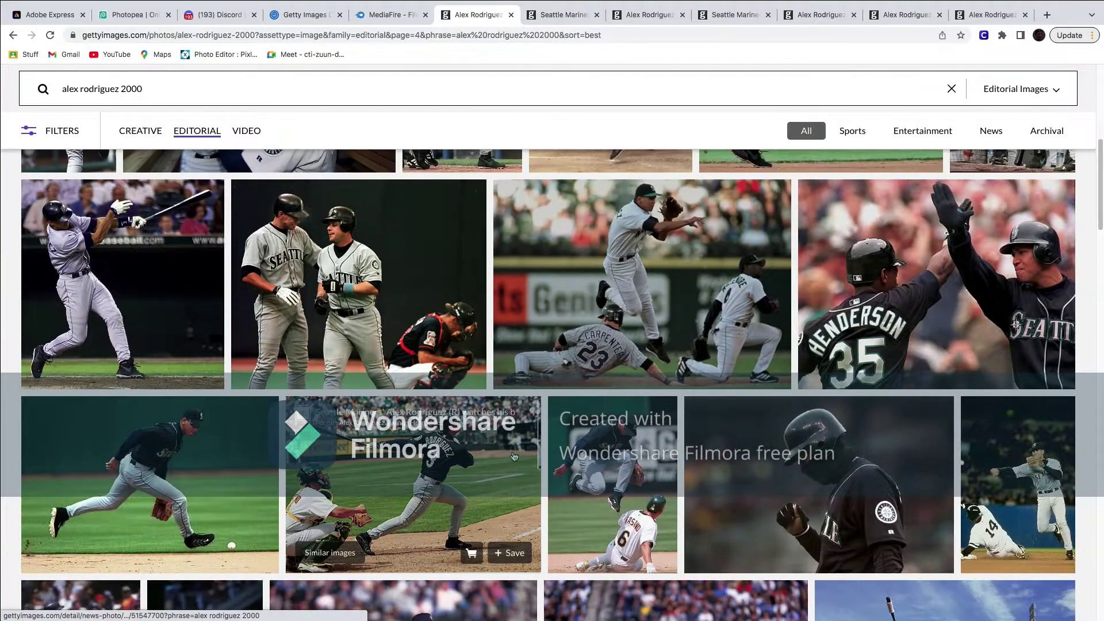
scroll(501, 488, "down", 4)
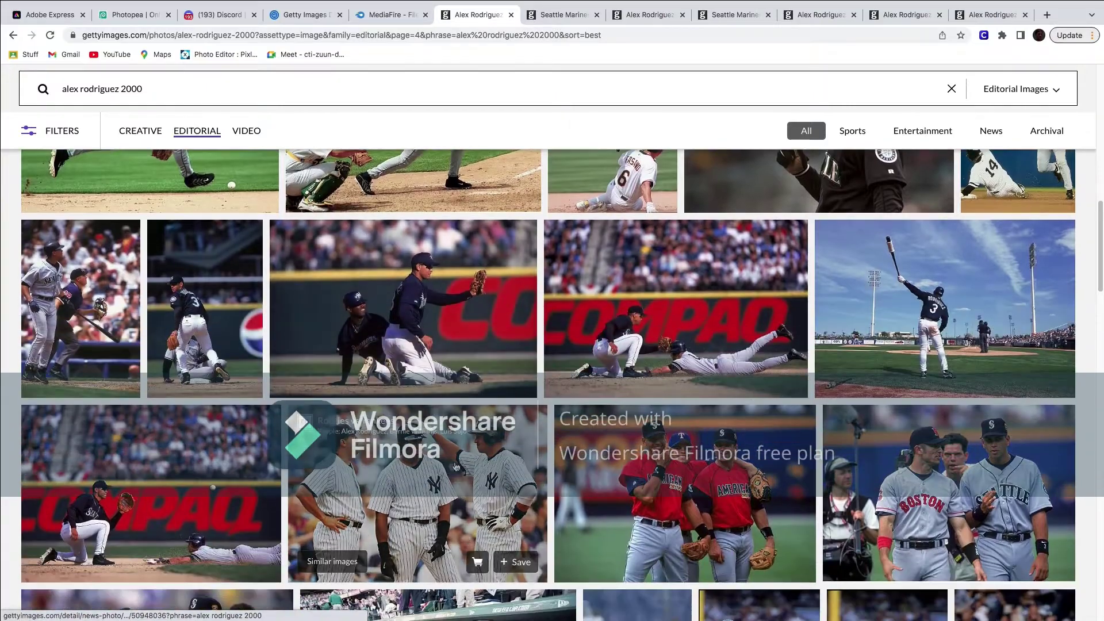
scroll(406, 408, "down", 3)
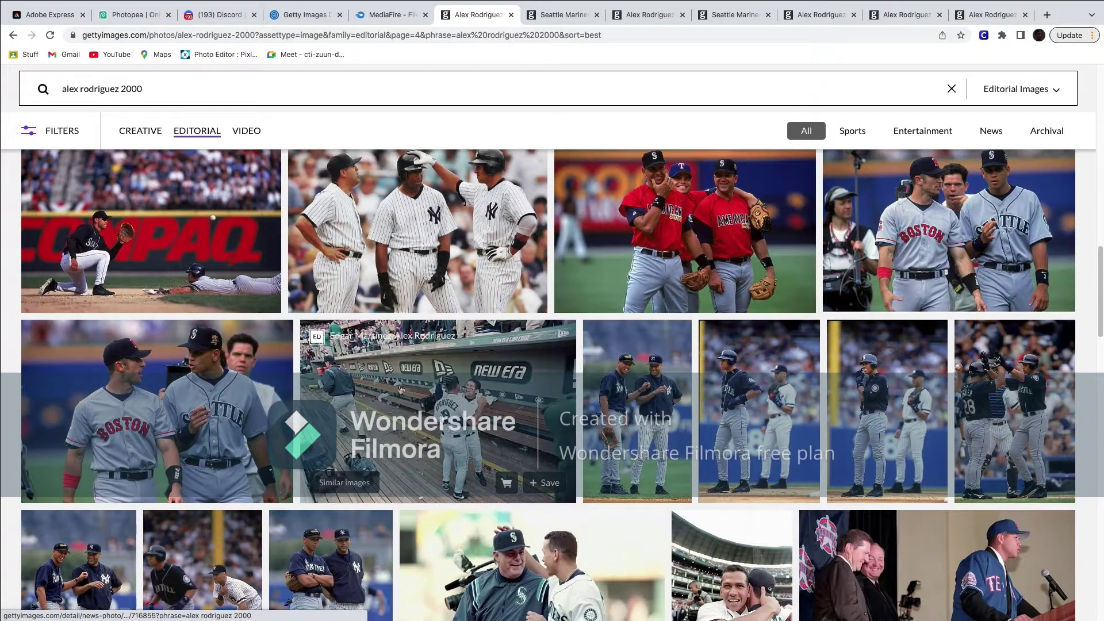
scroll(389, 521, "down", 3)
scroll(366, 432, "down", 4)
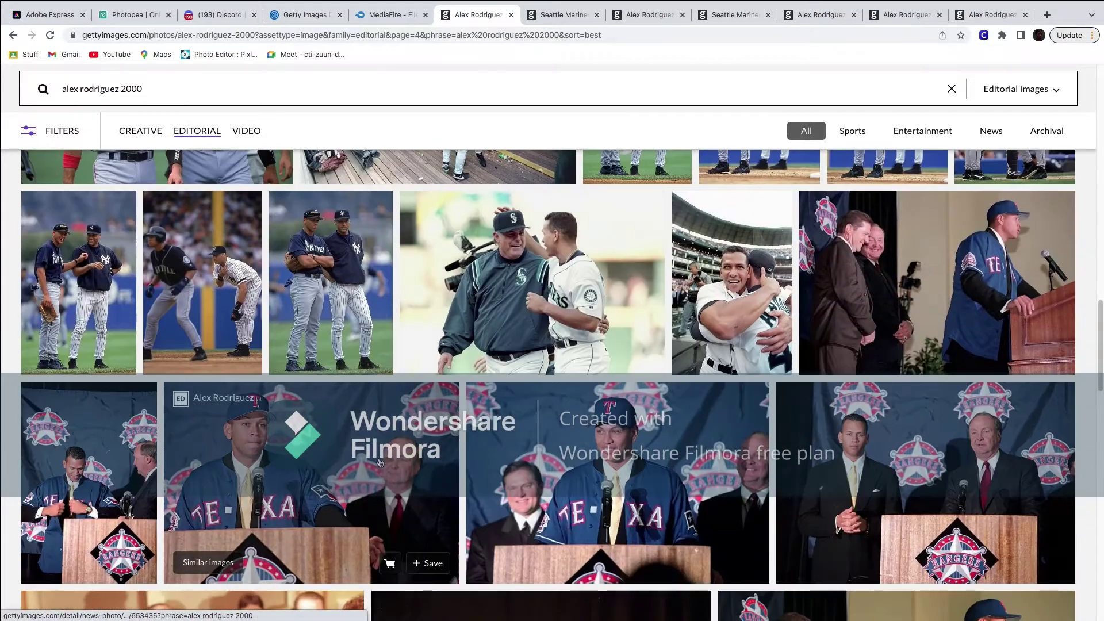
scroll(366, 432, "down", 8)
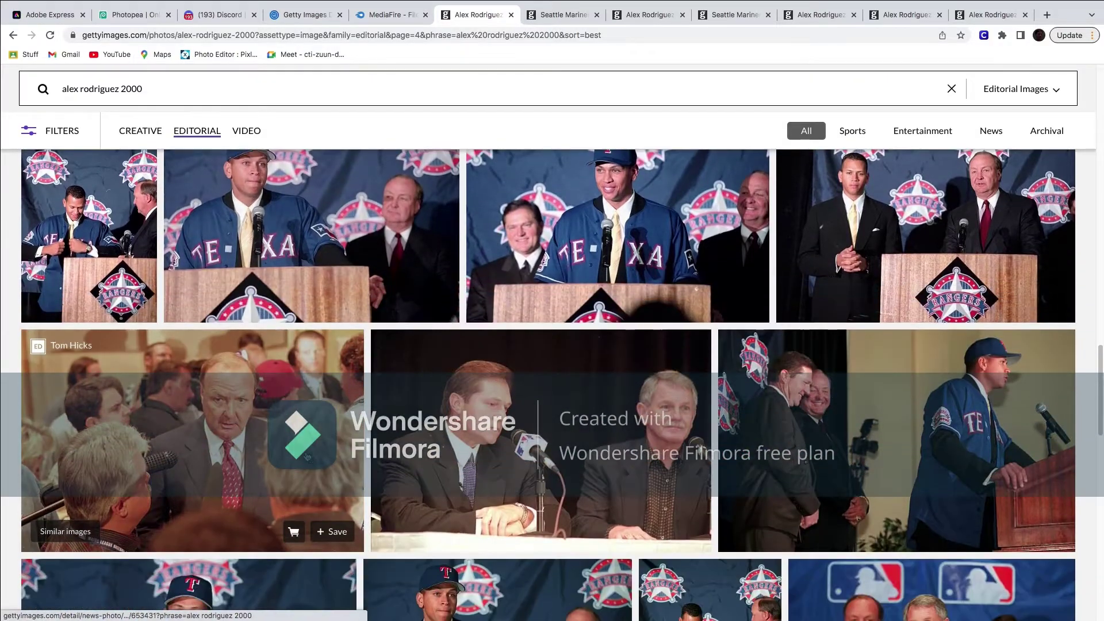
scroll(307, 457, "down", 5)
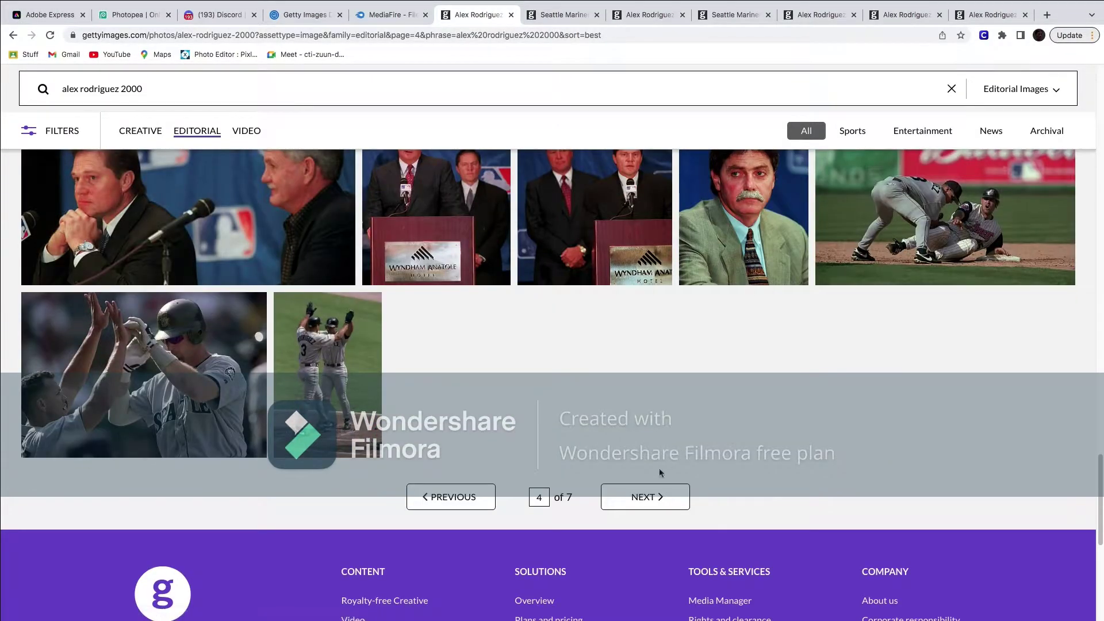
left_click(609, 499)
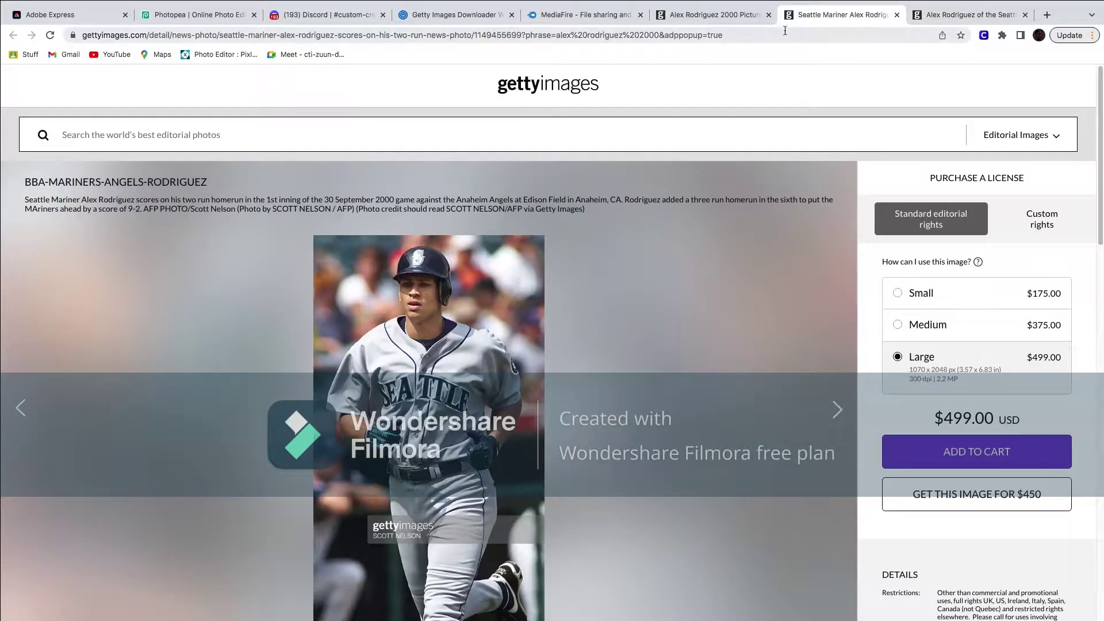
Step: Copy the web address of the BBA-MARINERS-ANGELS-RODRIGUEZ photo page and go to the Gettyimages Downloader site
left_click(784, 35)
right_click(314, 36)
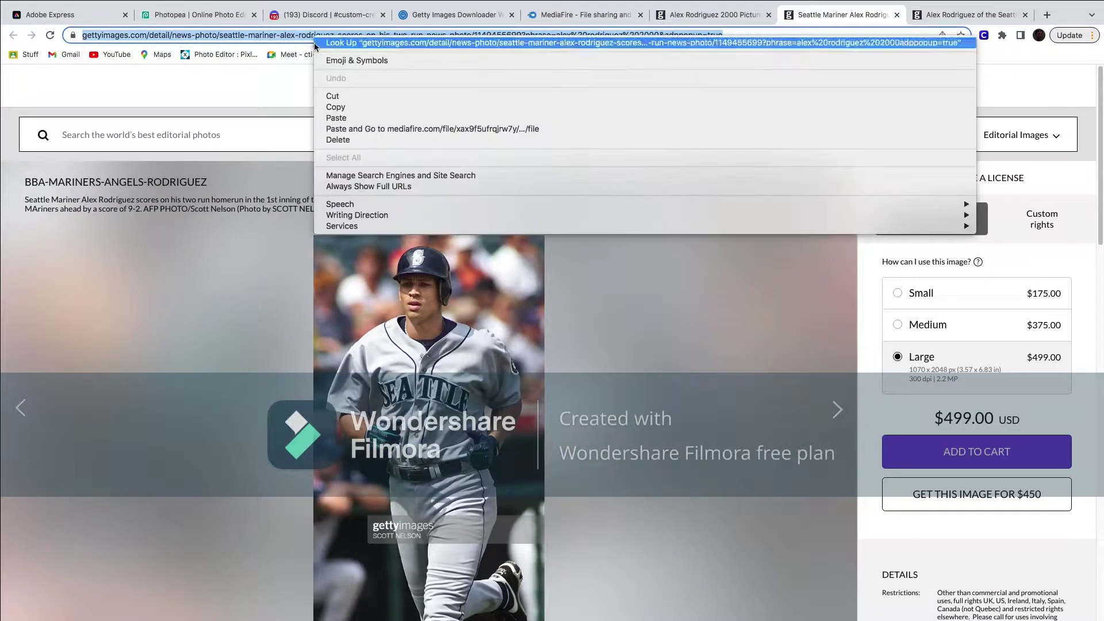
left_click(345, 109)
left_click(476, 11)
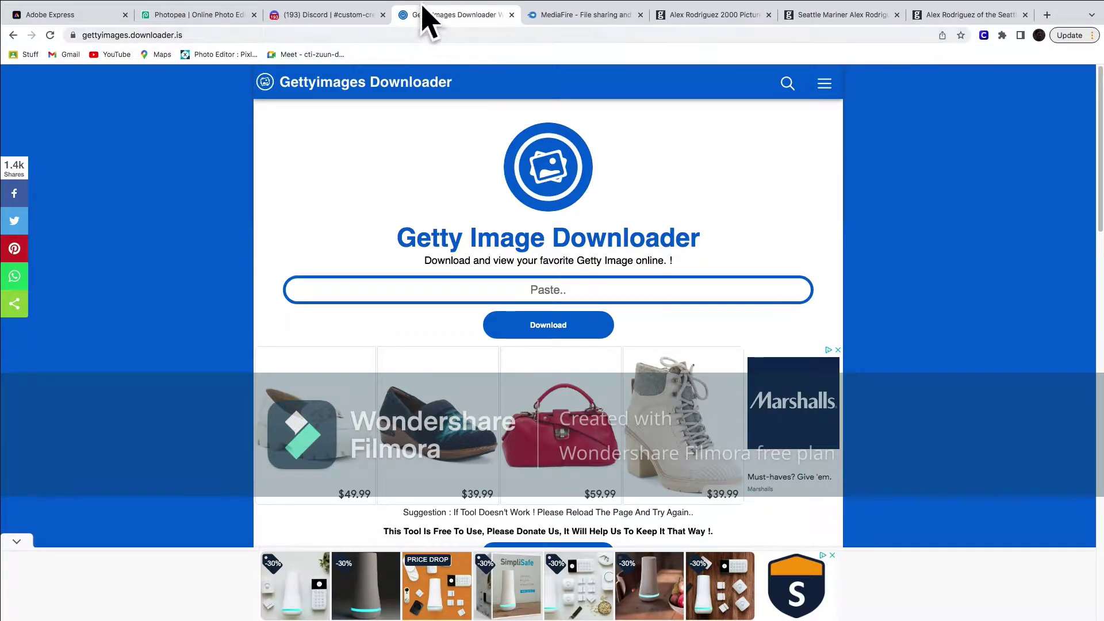
mouse_move(423, 6)
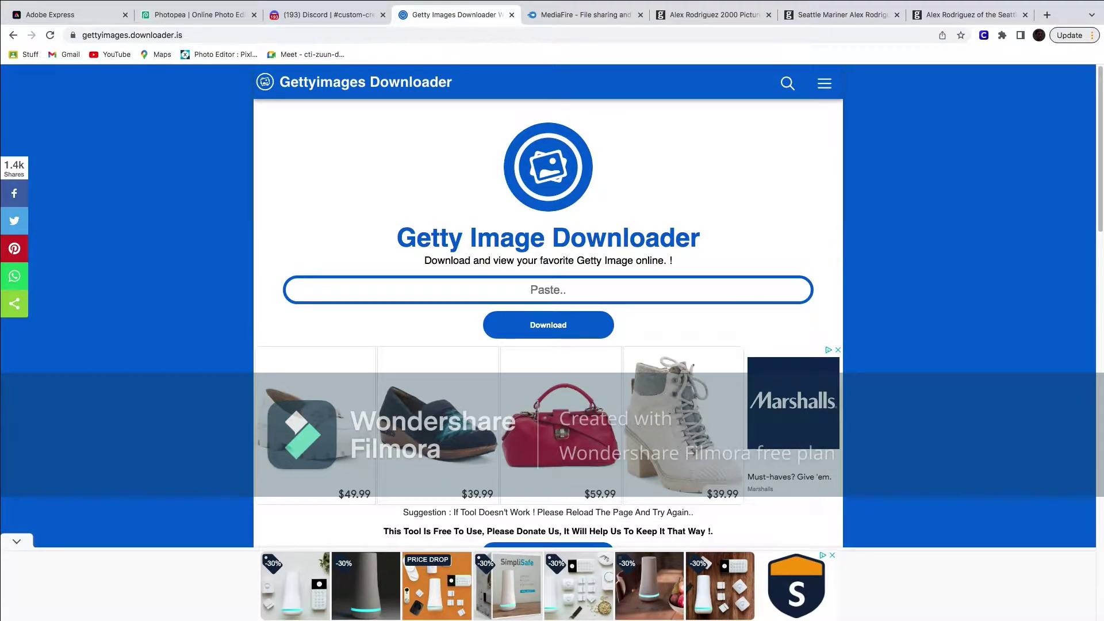
Step: Switch to Discord and look through the main-templates-and-info channel of the MLB The Show Customs server
left_click(508, 581)
scroll(92, 460, "down", 1)
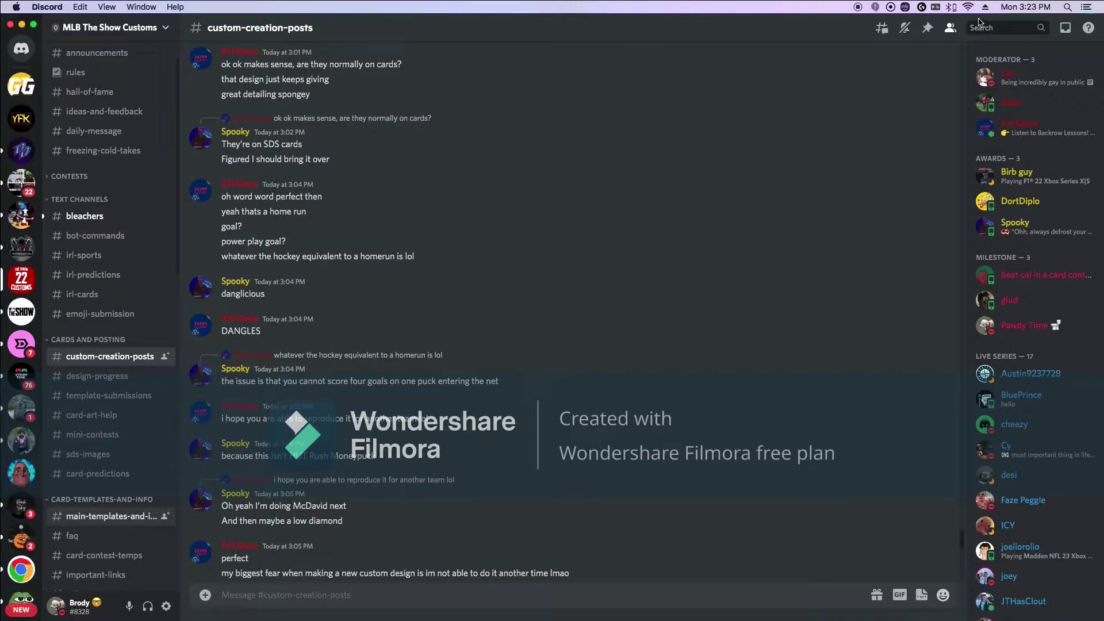
scroll(546, 247, "down", 15)
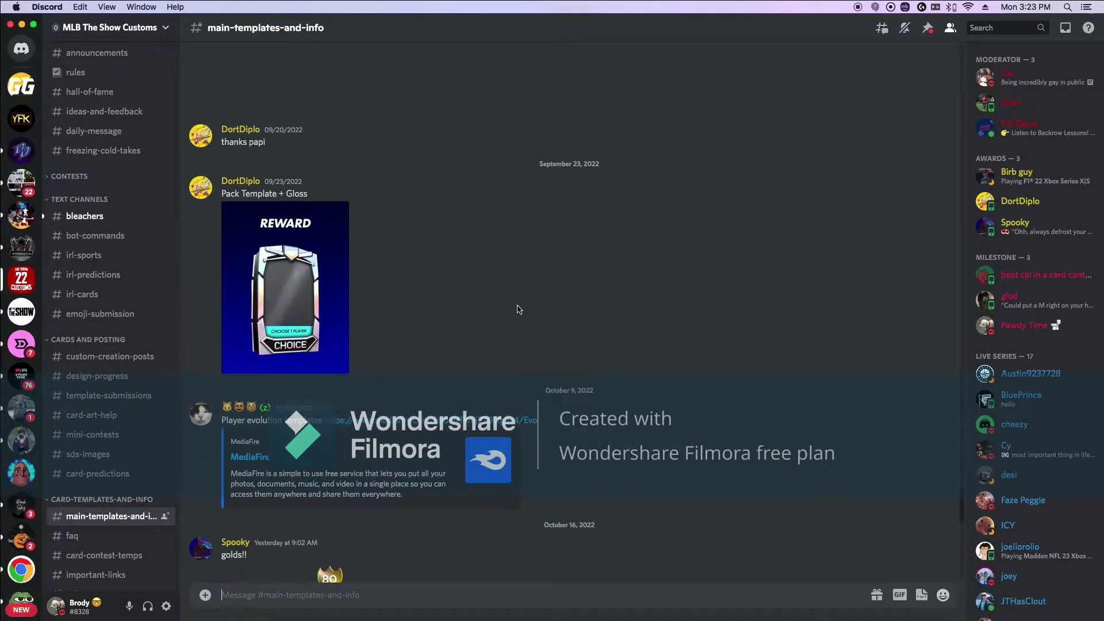
scroll(523, 218, "up", 10)
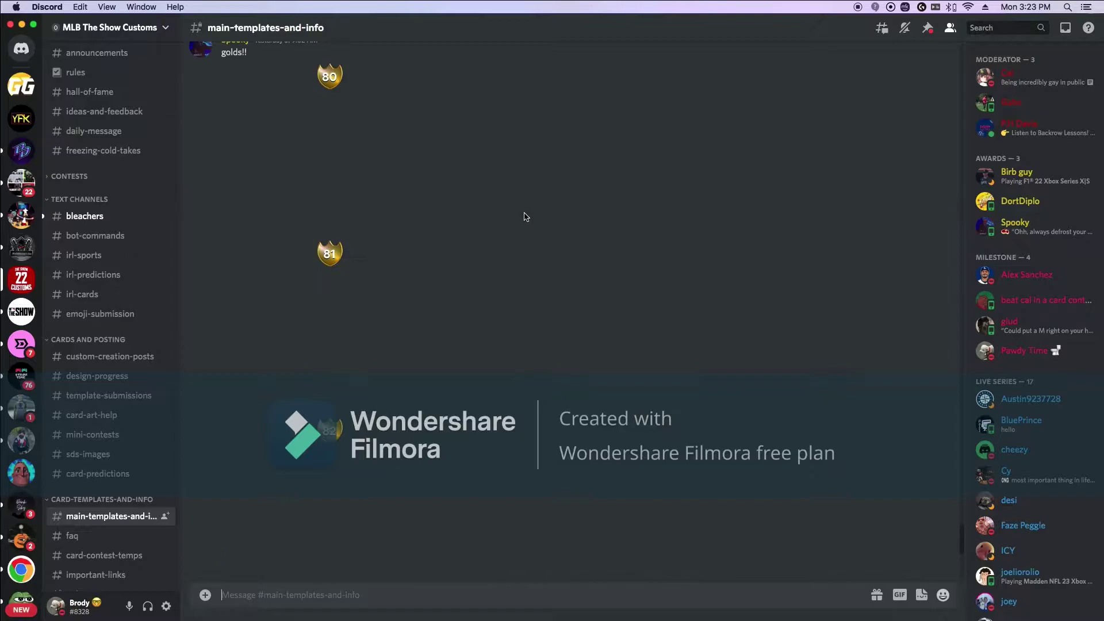
scroll(455, 346, "up", 15)
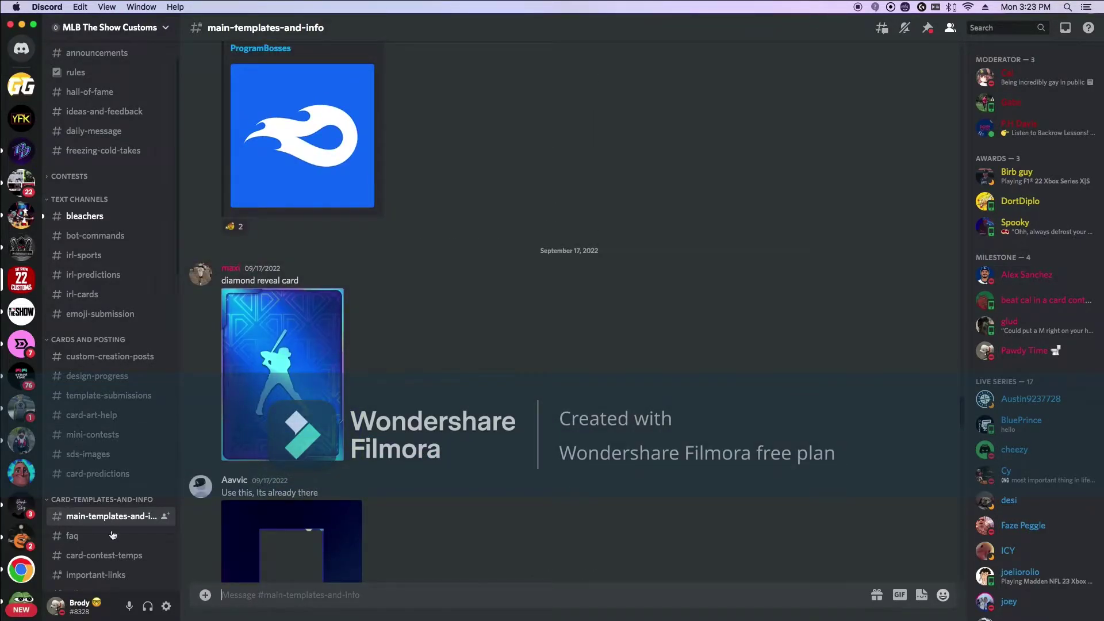
Step: Look through the important-links channel for Getty image downloaders, photo upscalers and other card-making resources
left_click(110, 576)
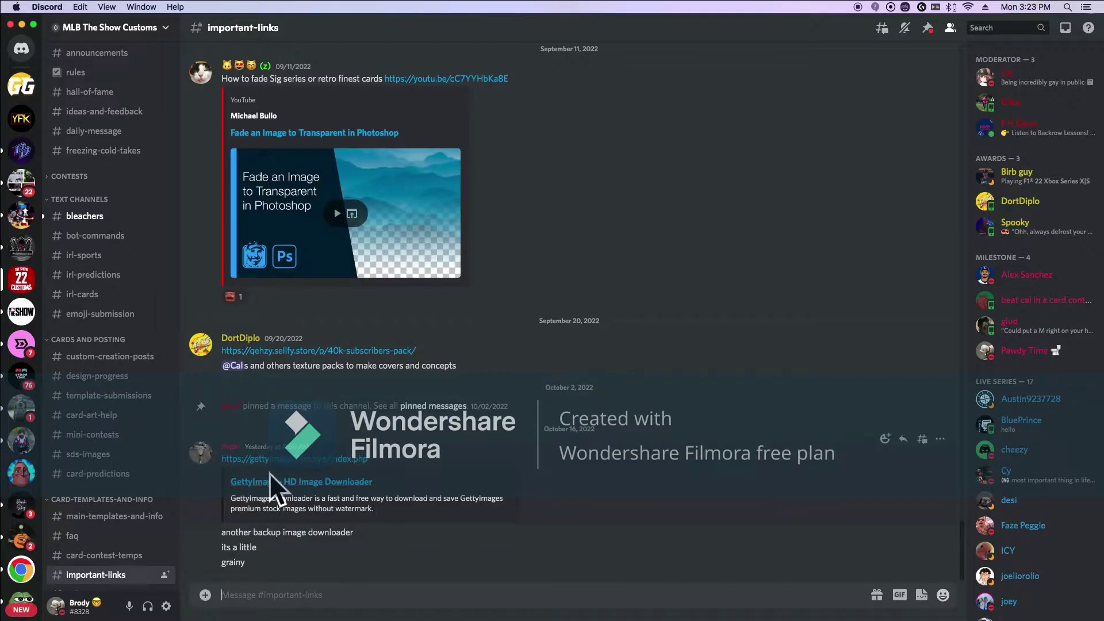
scroll(303, 486, "up", 15)
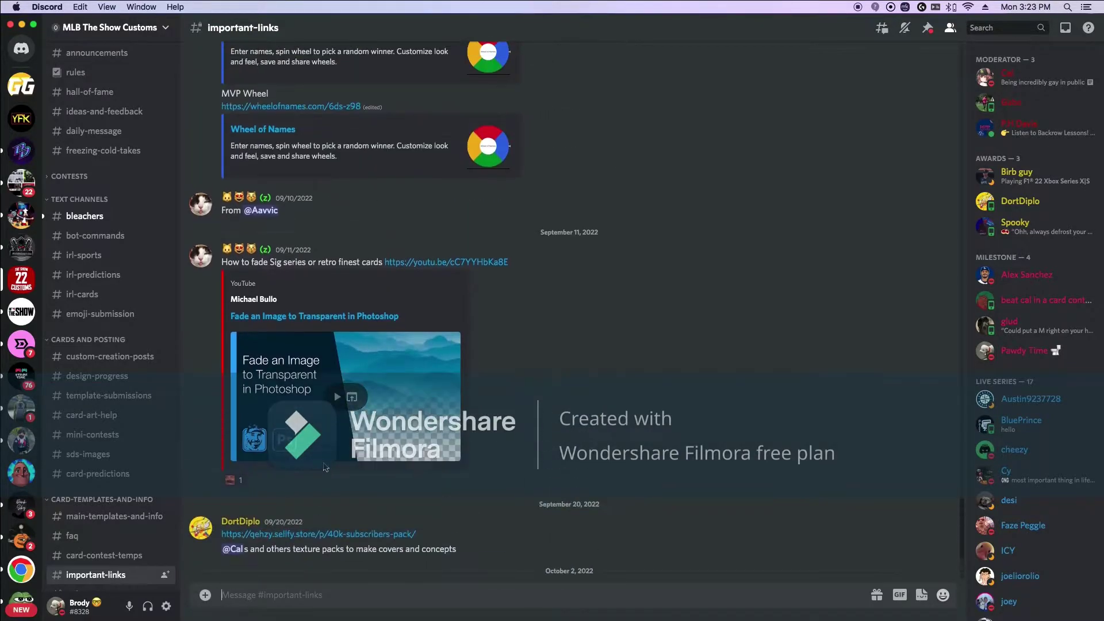
scroll(325, 404, "down", 5)
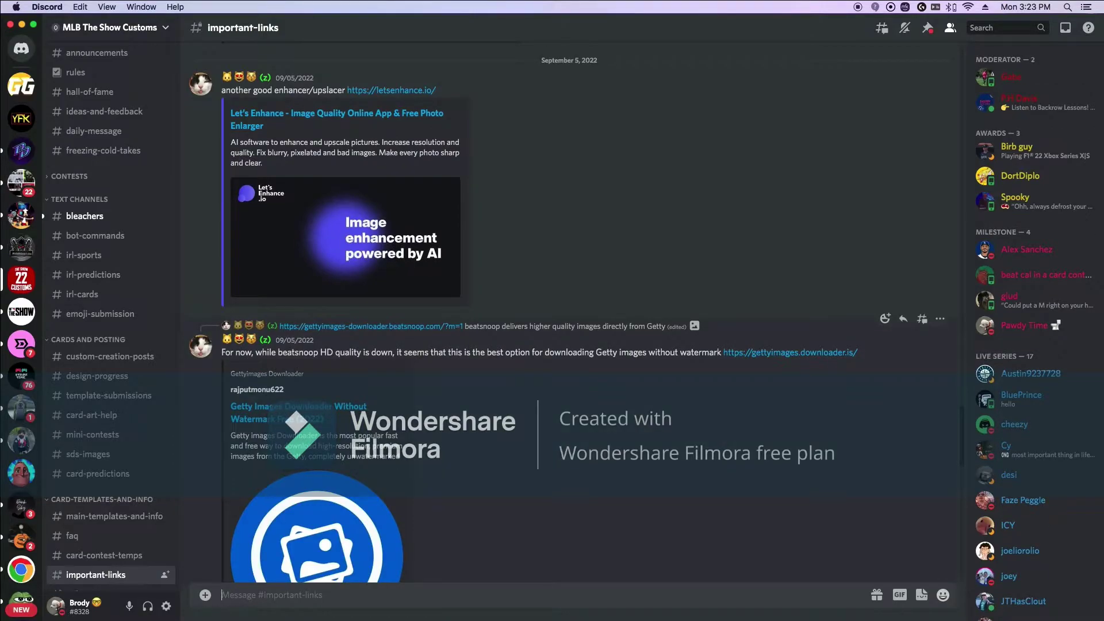
scroll(280, 247, "up", 3)
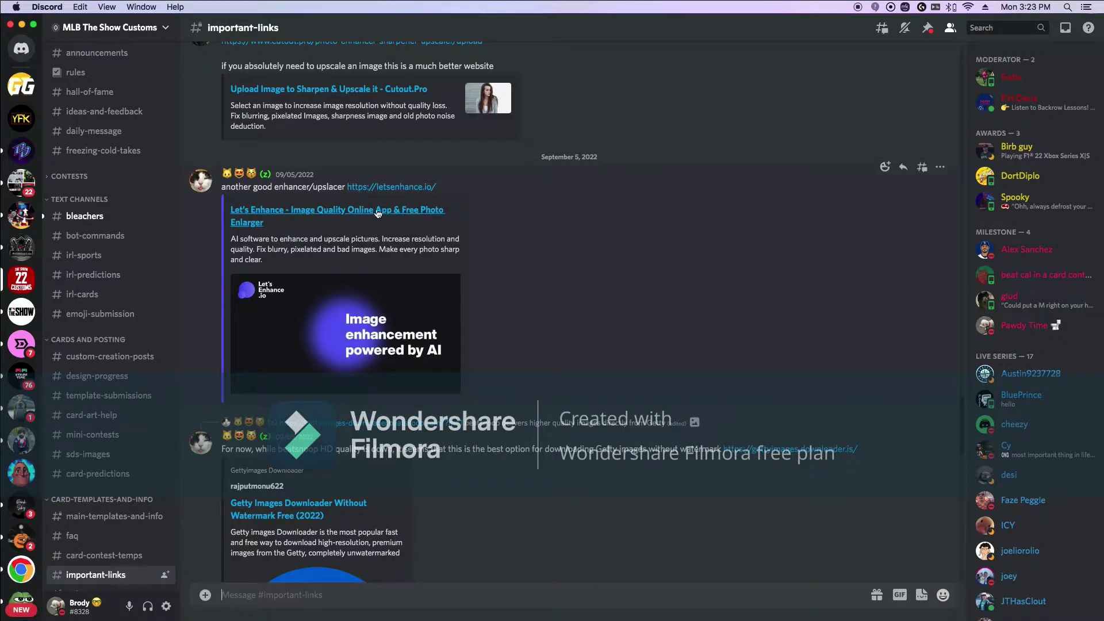
scroll(379, 235, "up", 3)
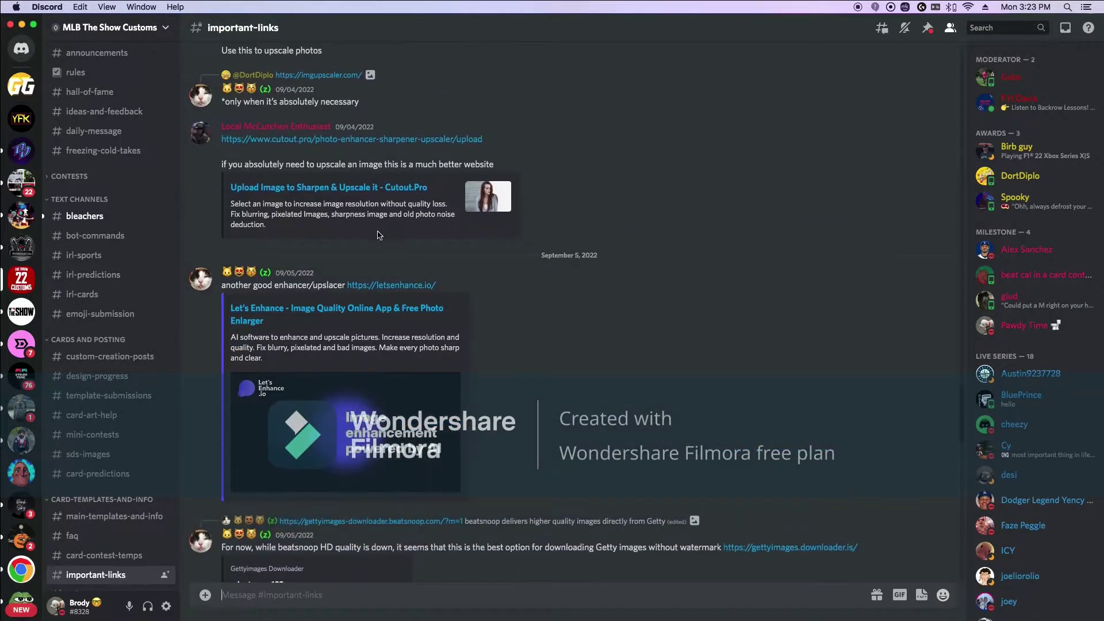
scroll(358, 161, "up", 8)
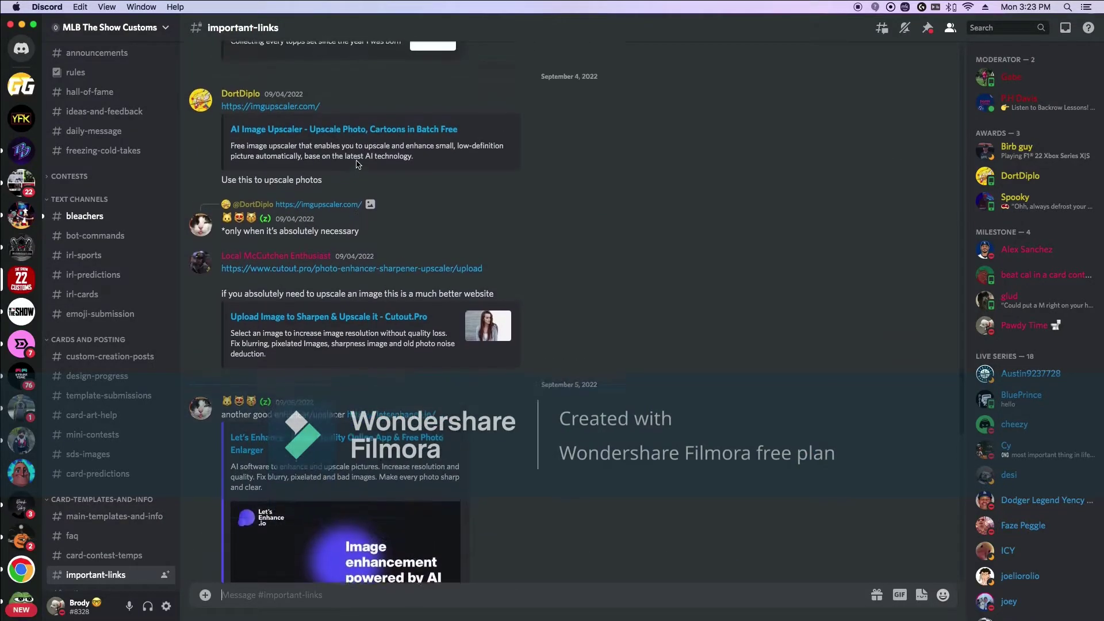
scroll(357, 173, "up", 10)
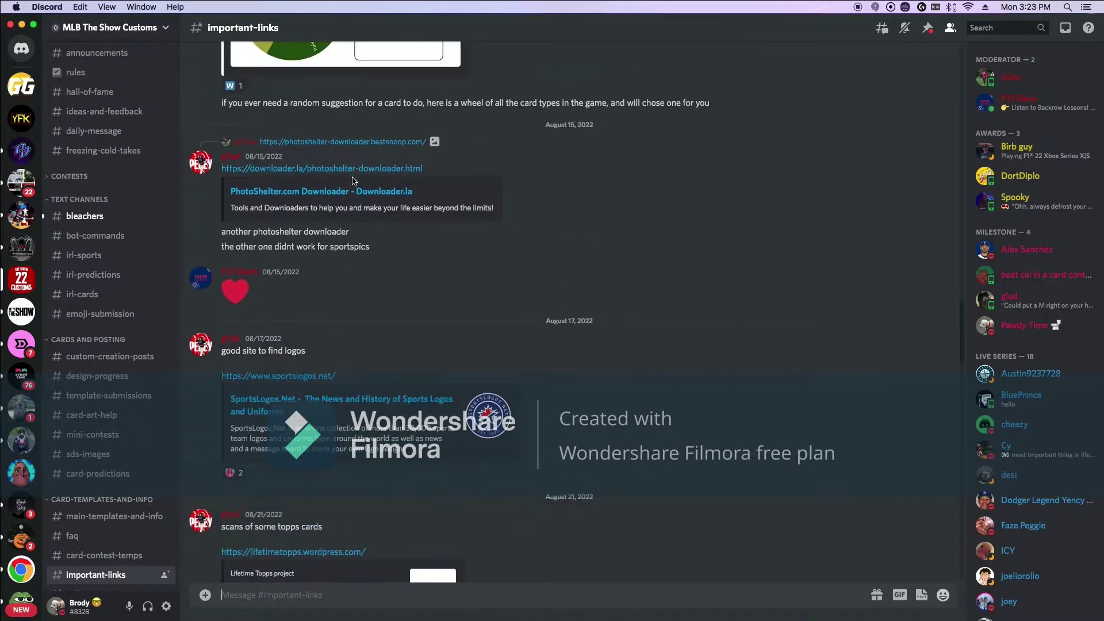
scroll(354, 185, "up", 5)
Step: Switch back to Chrome, paste the copied photo address into the Getty Image Downloader and start the download
mouse_move(342, 601)
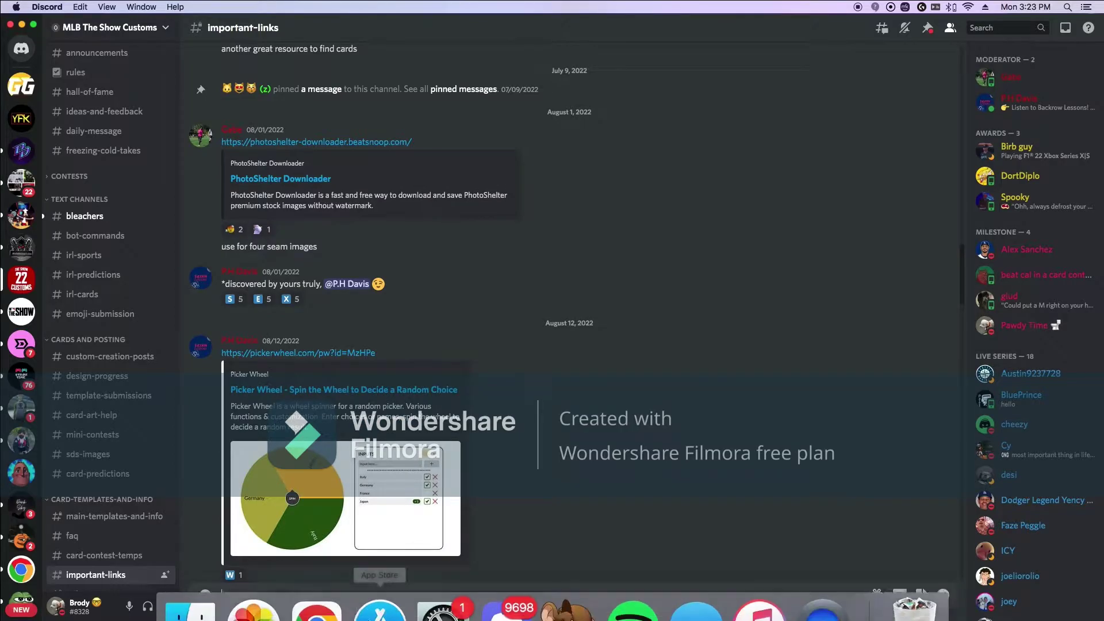
left_click(317, 585)
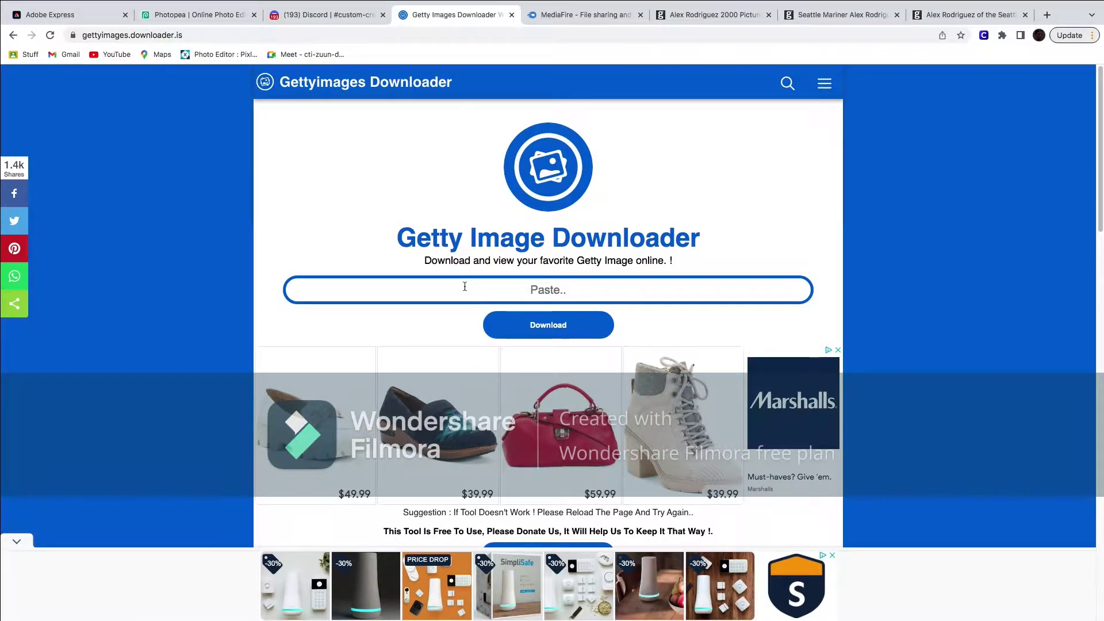
key("super+v")
left_click(542, 320)
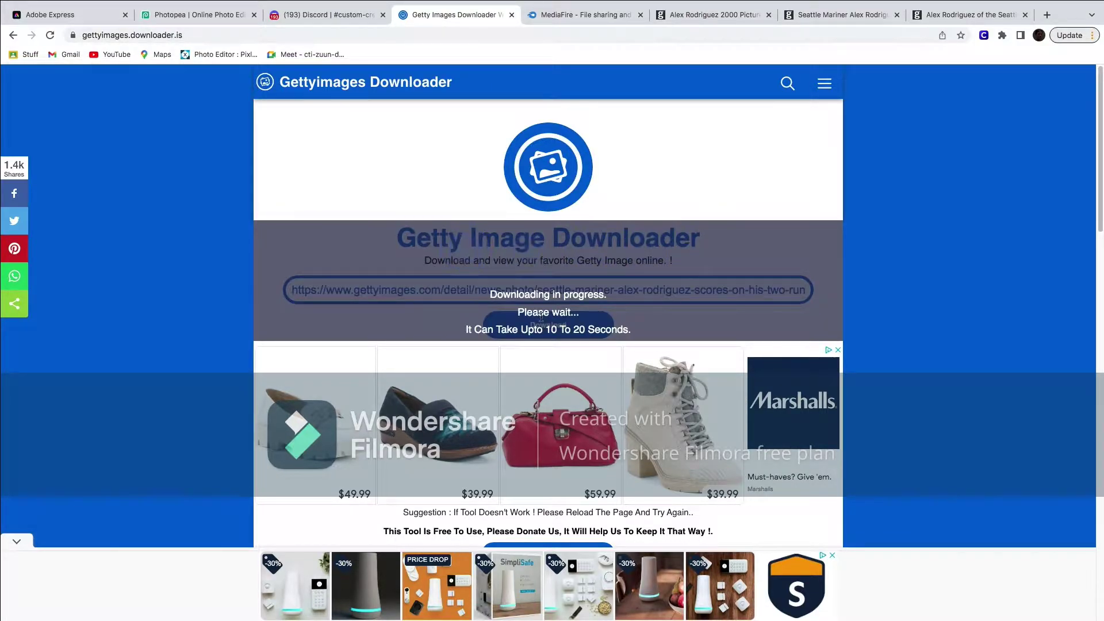
Step: Copy the web address of the jogging Rodriguez photo's page again and return to the Getty Image Downloader
left_click(678, 19)
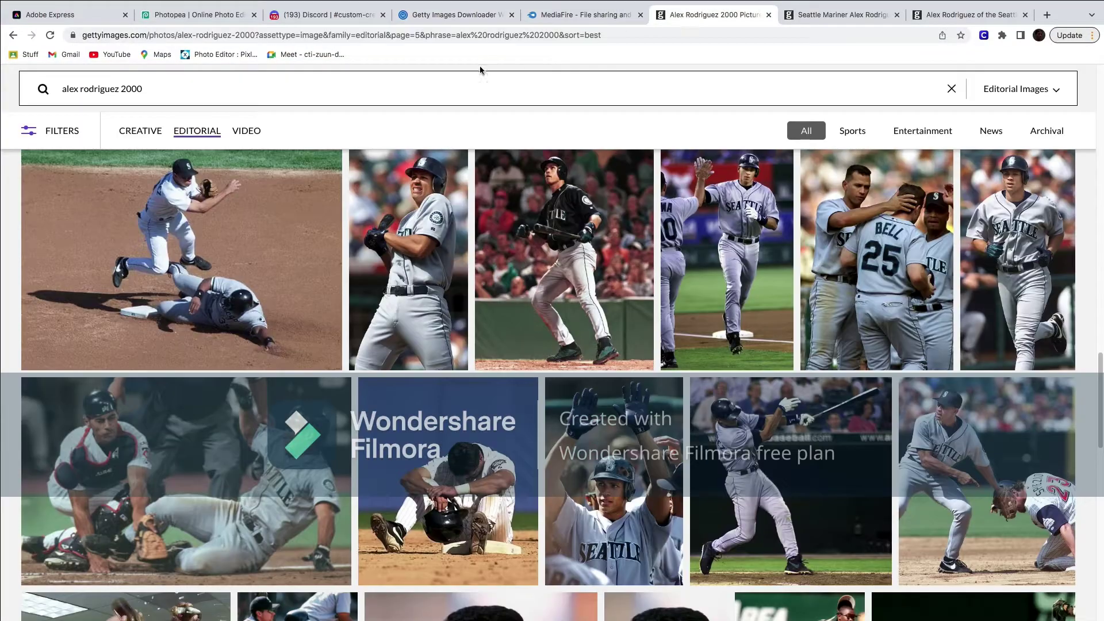
left_click(805, 19)
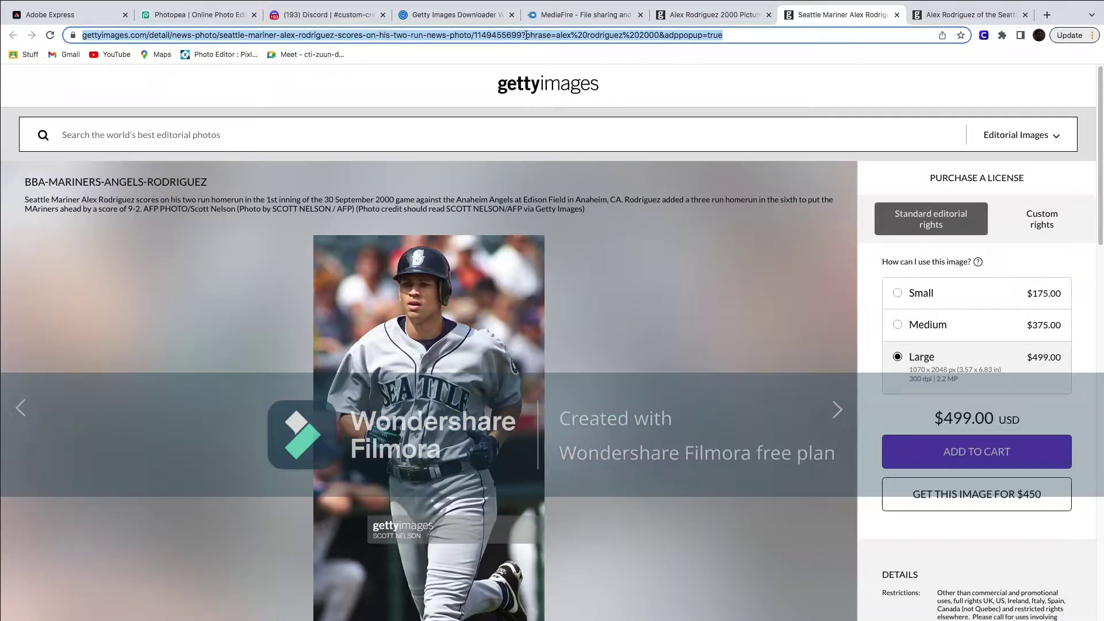
right_click(525, 35)
left_click(552, 104)
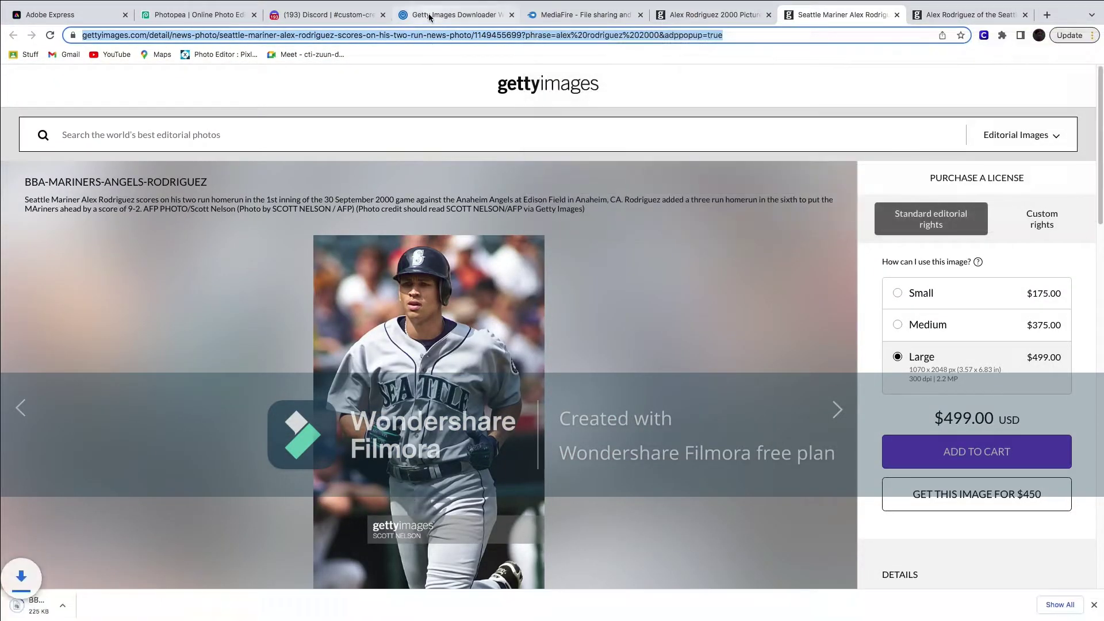
left_click(429, 13)
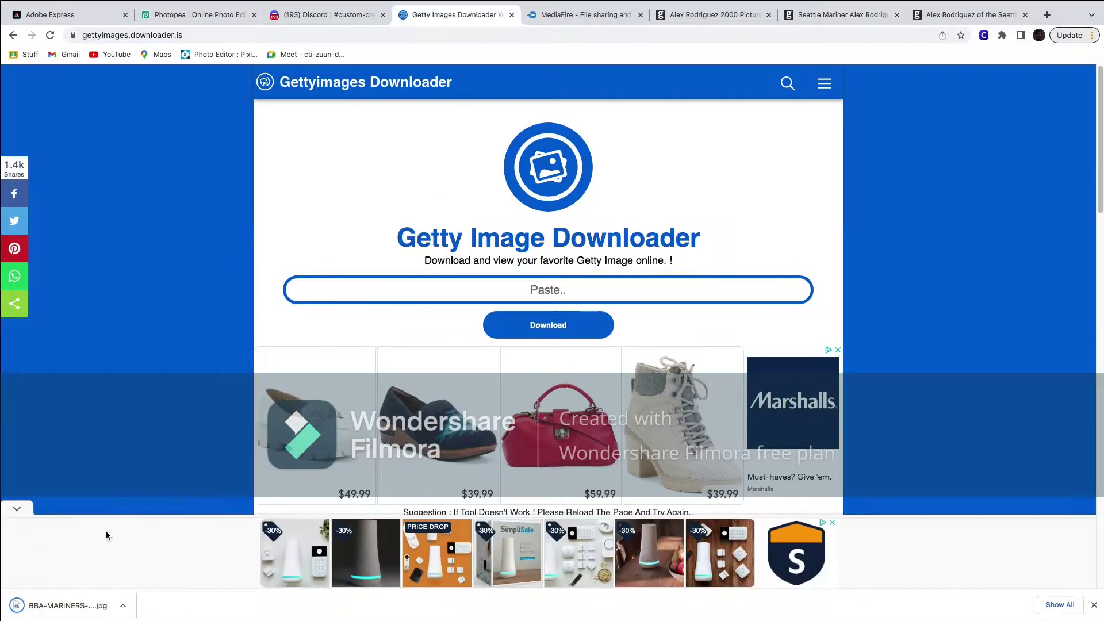
Step: Reload Adobe Express's Remove background page and upload the downloaded BBA-MARINERS photo to remove its background
left_click(63, 16)
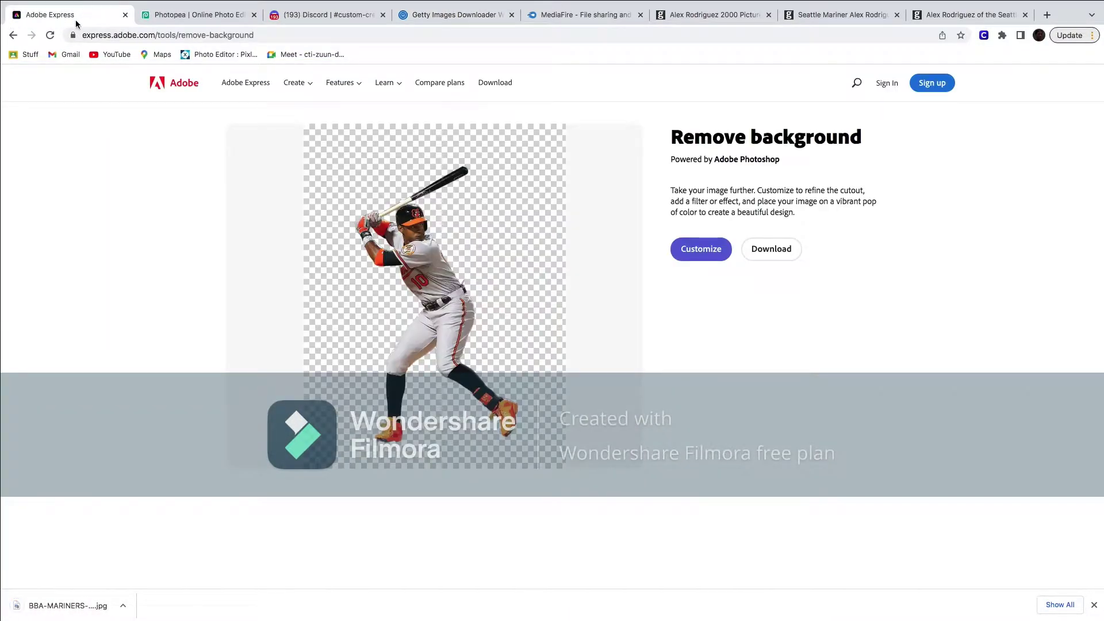
left_click(50, 36)
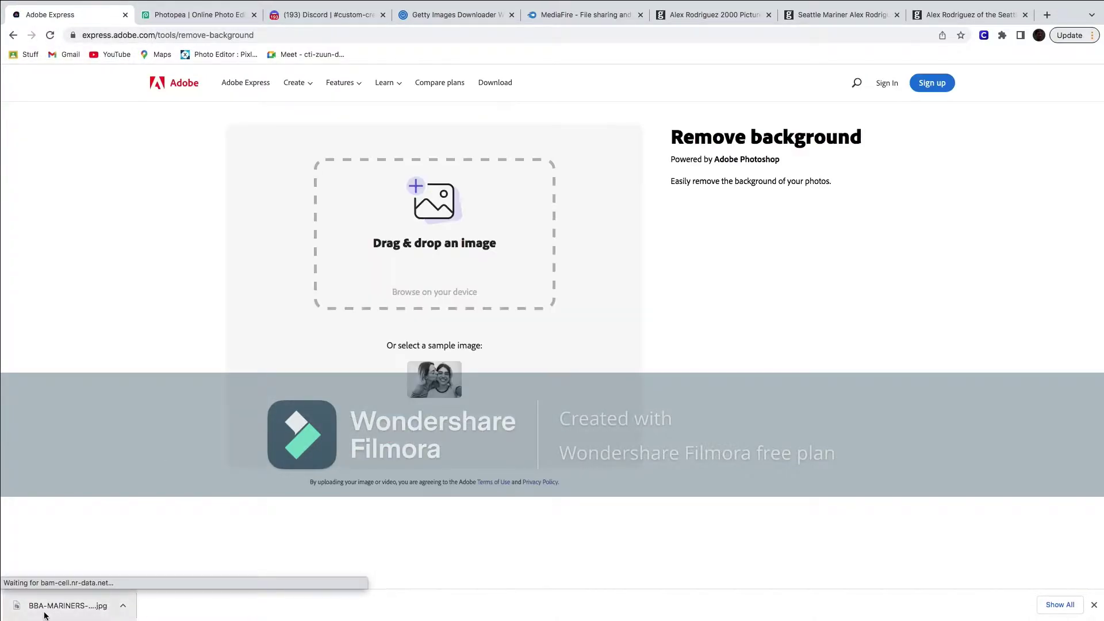
left_click_drag(44, 614, 406, 264)
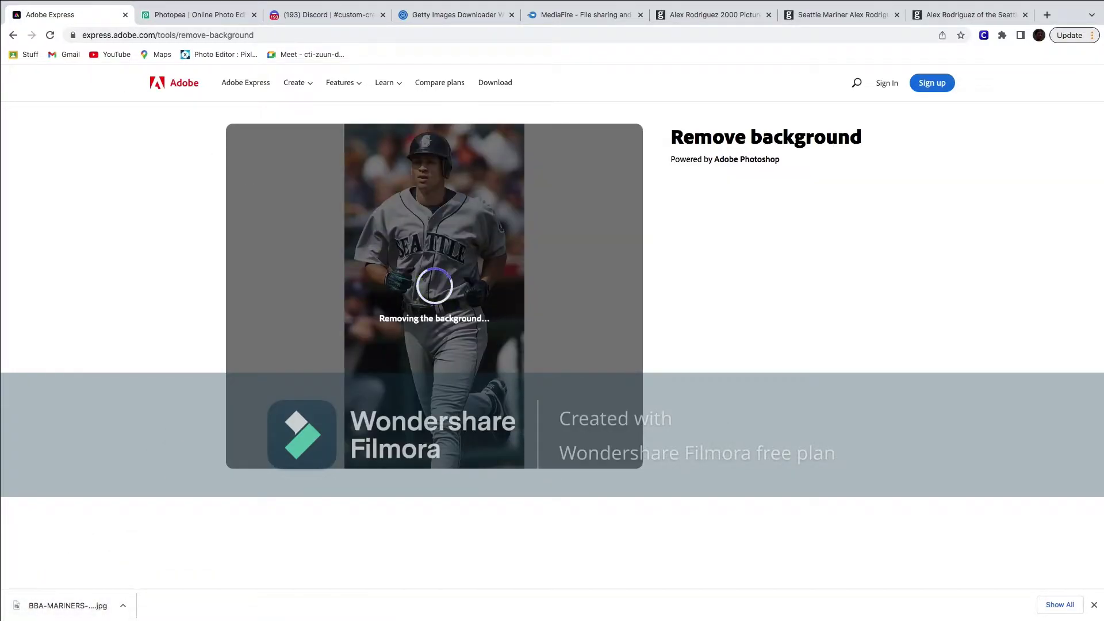
left_click(1094, 606)
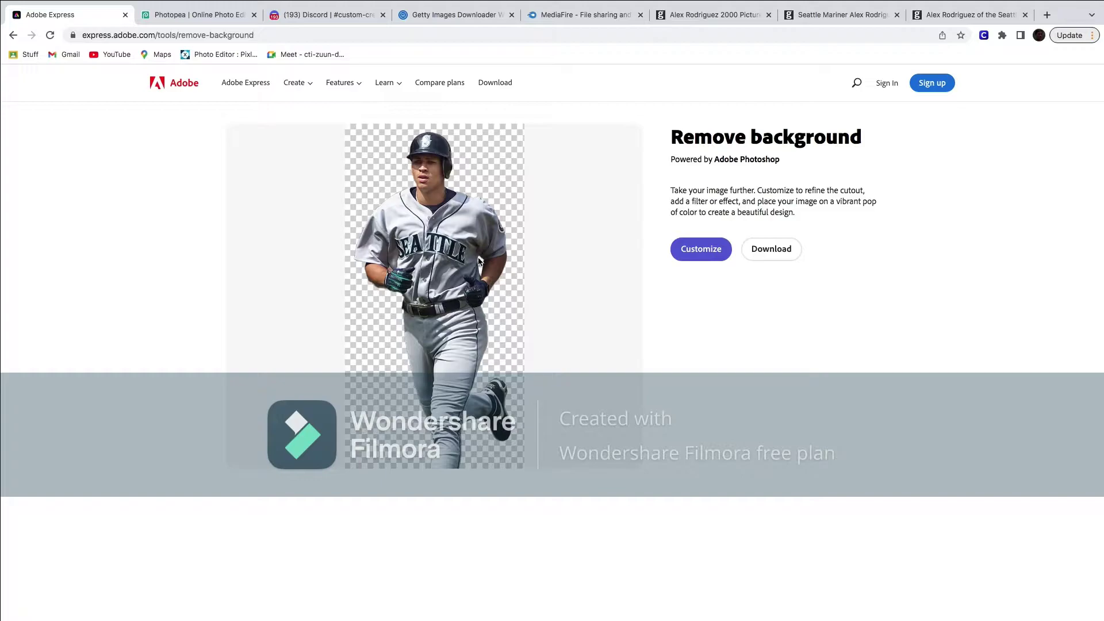
Step: Copy the cutout of the Seattle player and paste it into the RetroFinest card template in Photopea
right_click(430, 264)
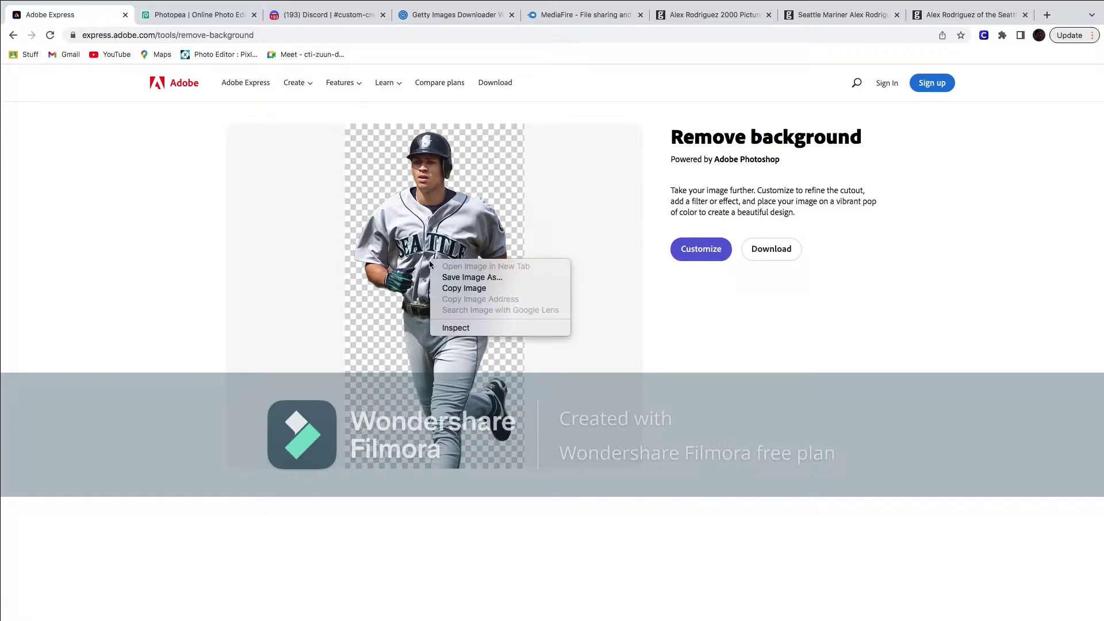
left_click(451, 287)
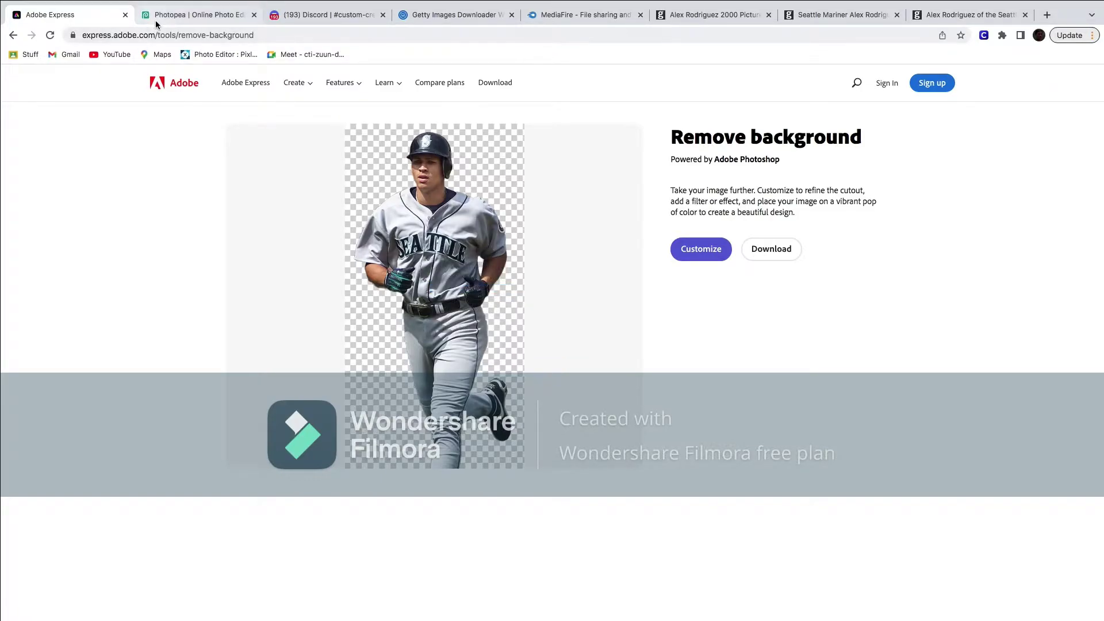
left_click(157, 24)
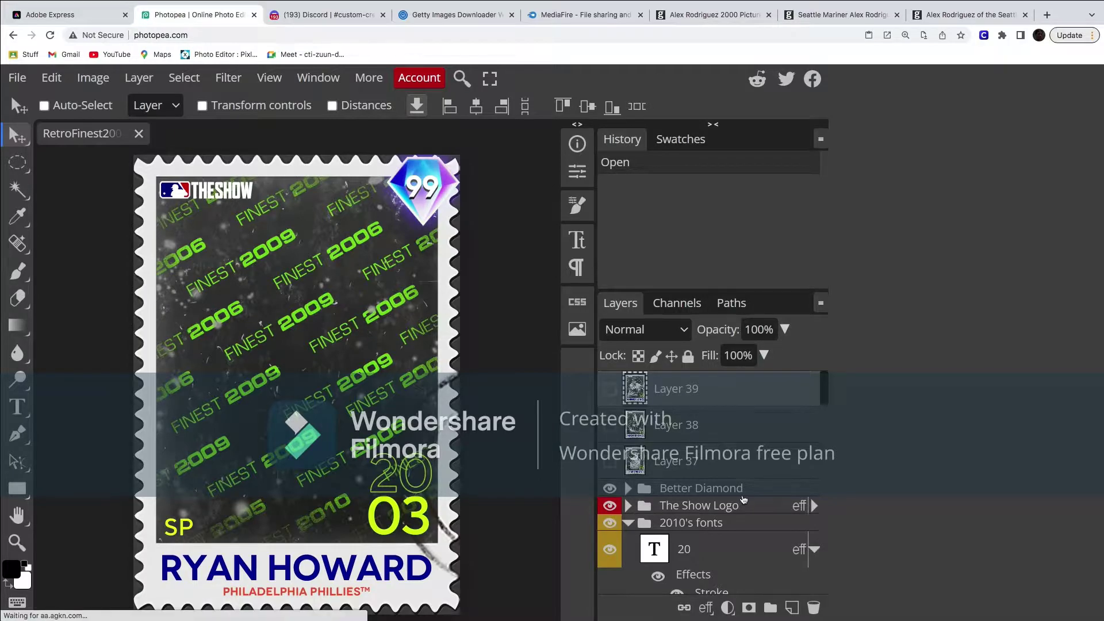
scroll(744, 499, "down", 15)
scroll(716, 494, "up", 15)
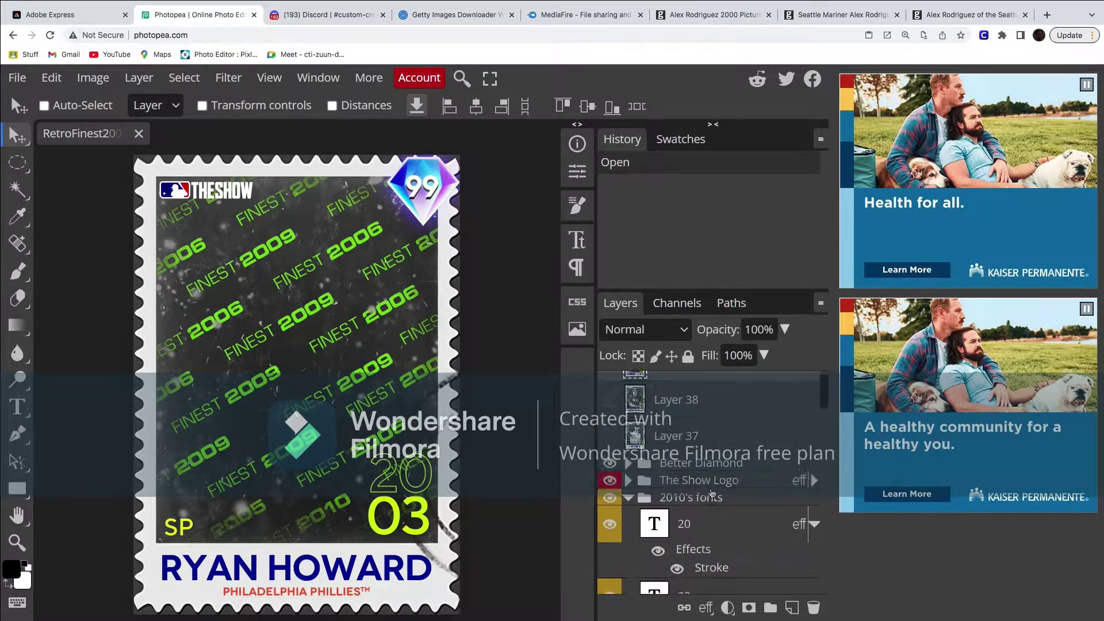
scroll(712, 494, "up", 2)
key("super")
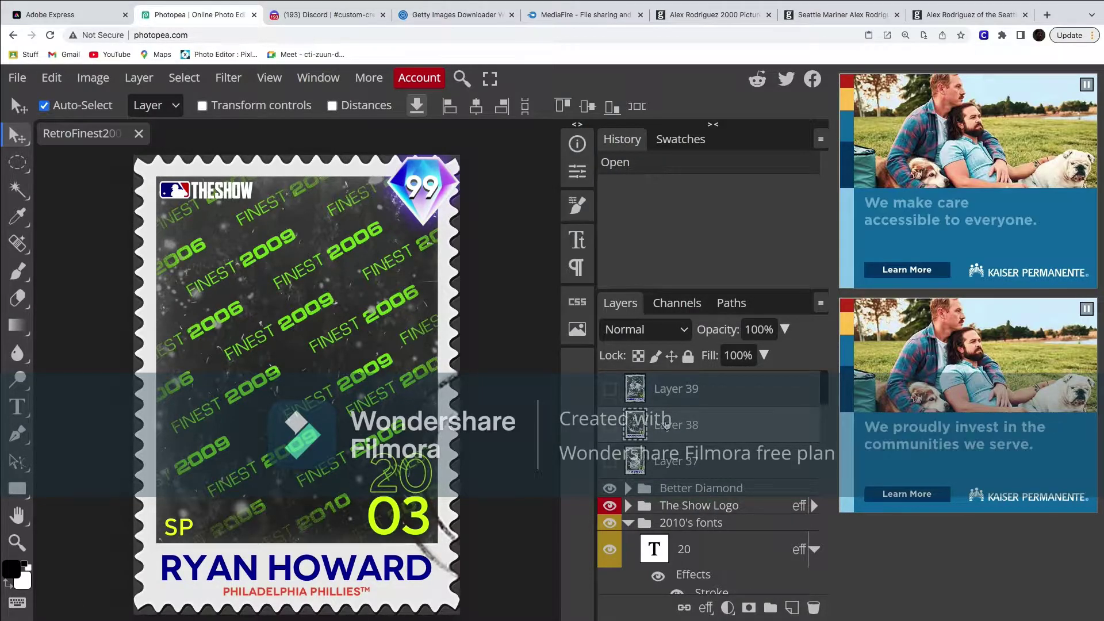
key("super+v")
left_click_drag(423, 348, 426, 383)
Step: Show the Robinson Cano reference in Layer 39, bring the pasted player layer above it and position the player over Cano
left_click(610, 388)
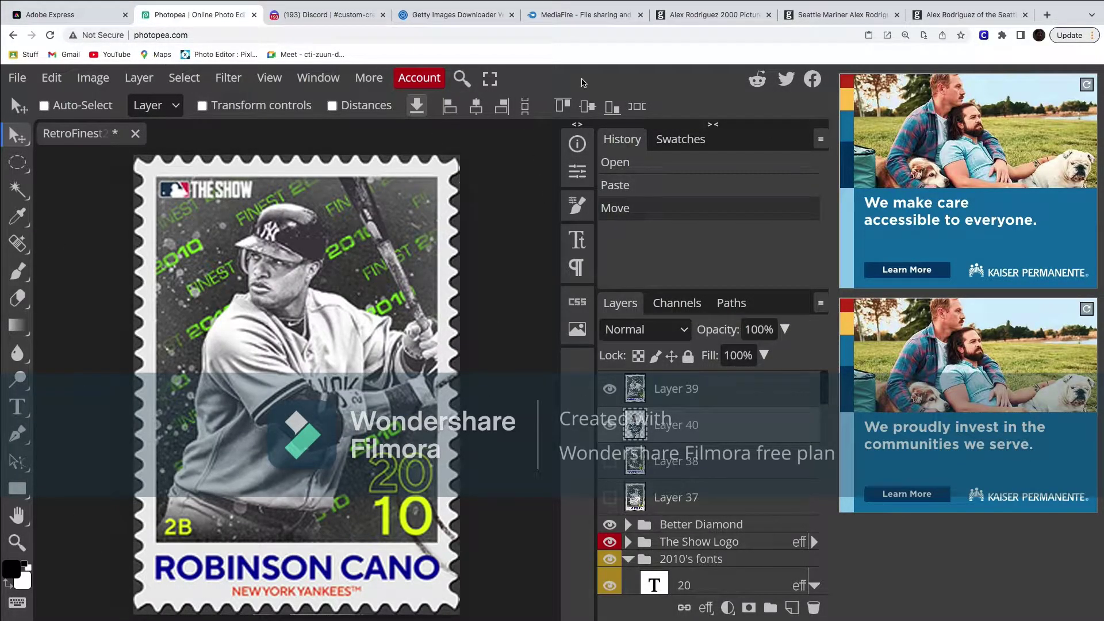
left_click_drag(659, 437, 536, 332)
left_click_drag(689, 432, 663, 374)
left_click_drag(319, 304, 327, 332)
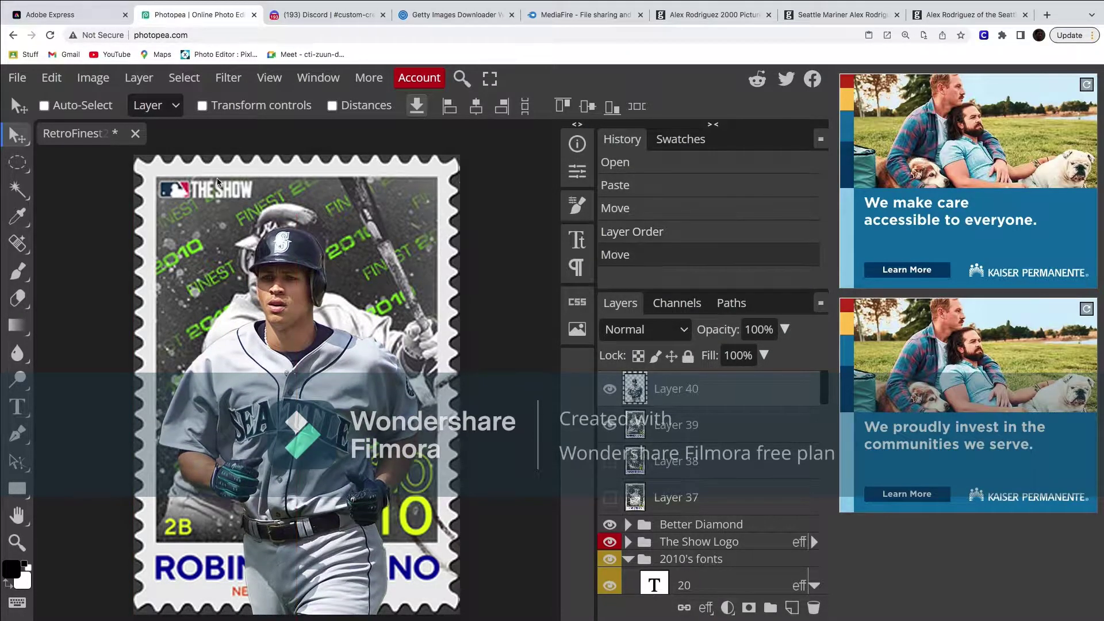
Step: Scale the player cutout proportionally to about 110% and align his head with the reference player's head
left_click(203, 106)
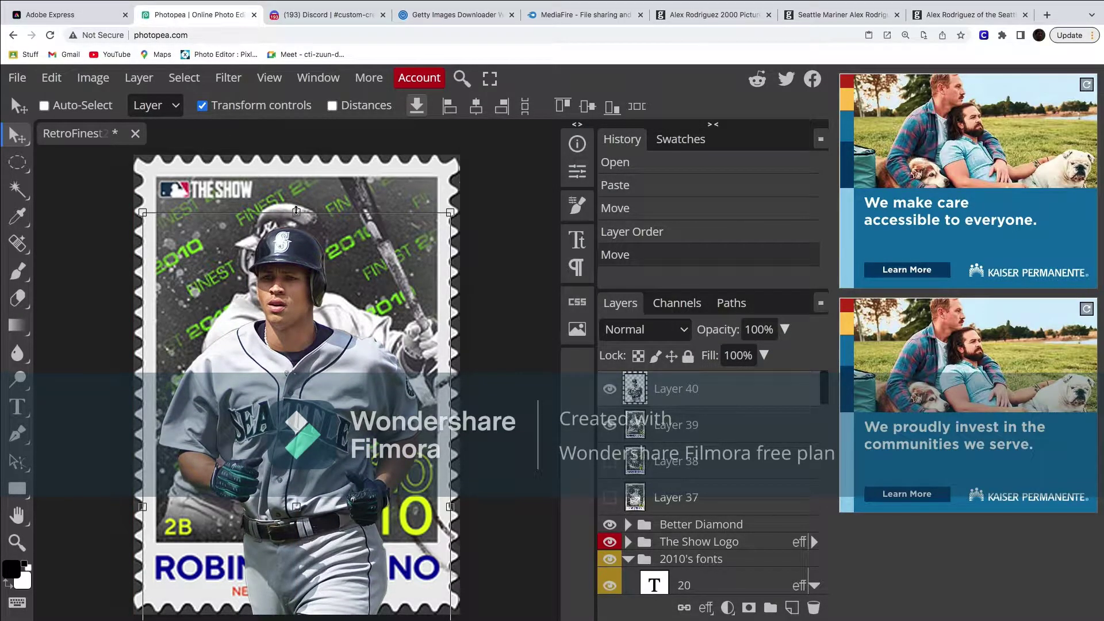
left_click_drag(296, 212, 299, 186)
key("ctrl+z")
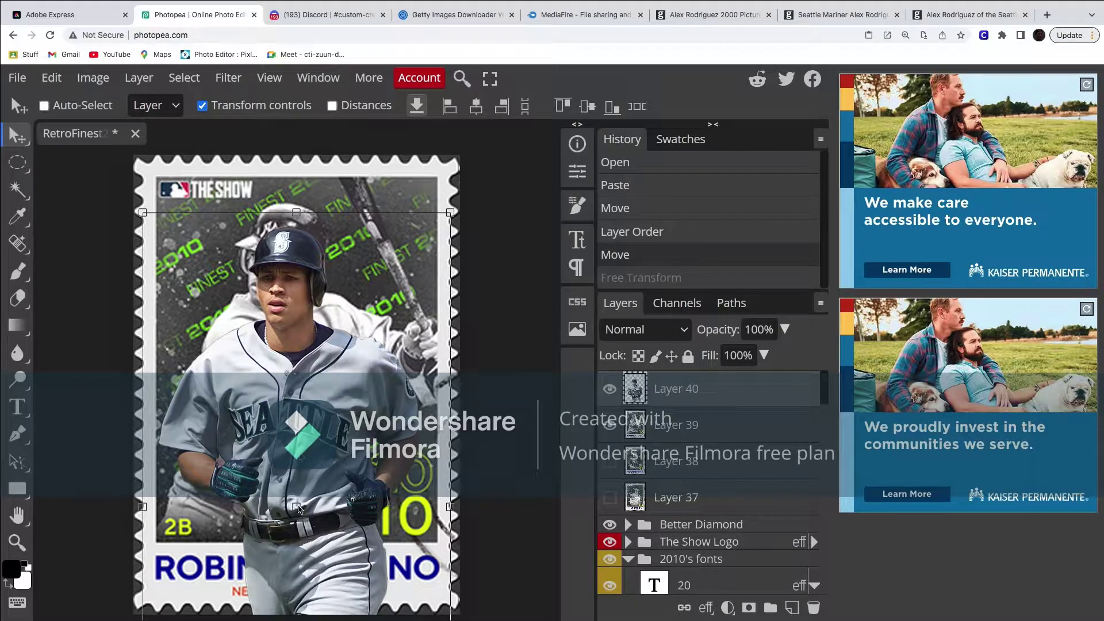
left_click(297, 507)
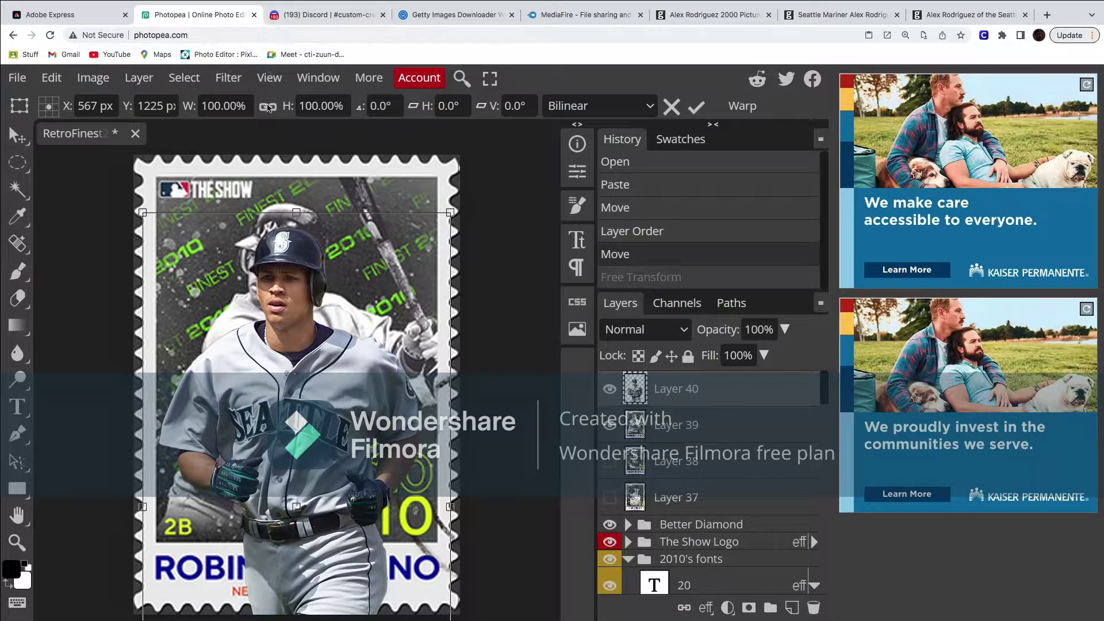
left_click_drag(297, 211, 303, 185)
left_click_drag(305, 254, 306, 275)
left_click_drag(296, 207, 300, 181)
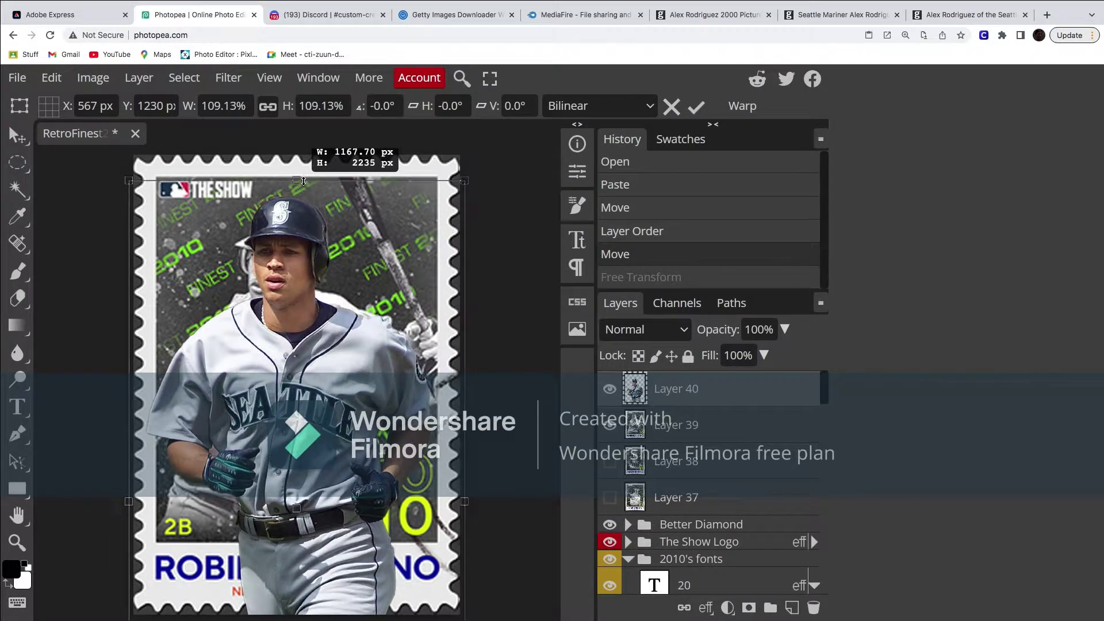
left_click_drag(319, 238, 323, 243)
left_click_drag(303, 182, 300, 177)
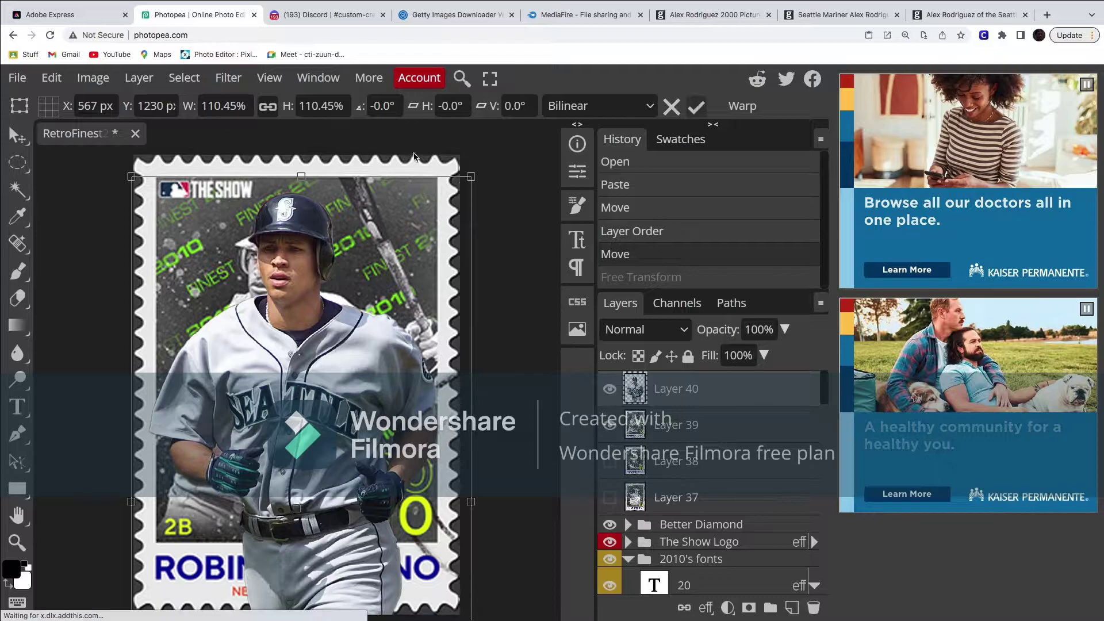
key("Return")
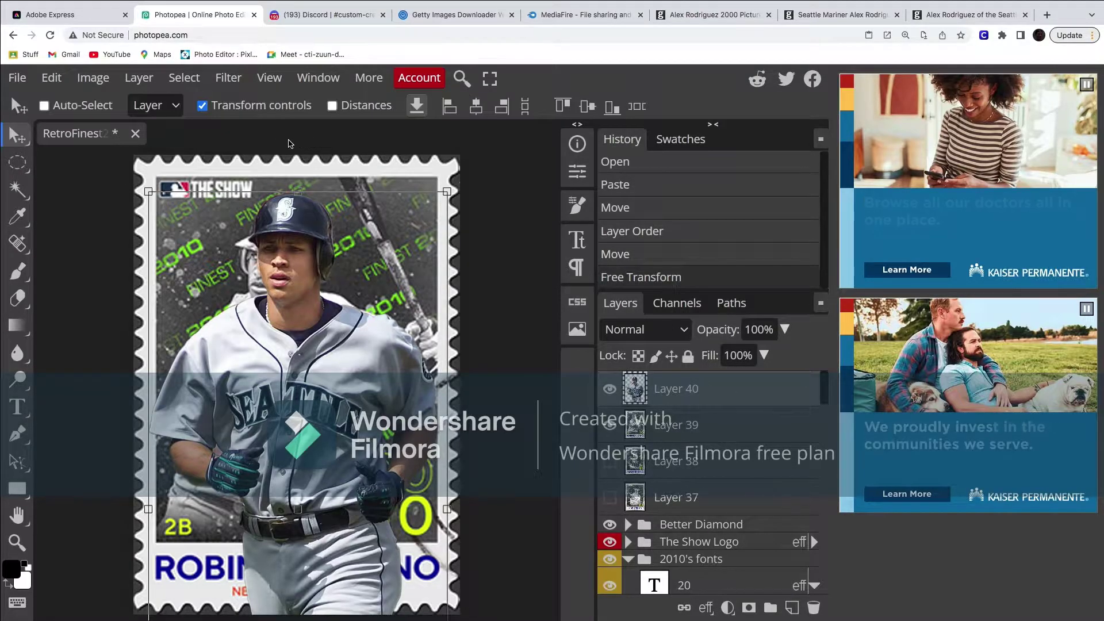
Step: Move the player layer beneath the Levels 1 adjustment, directly above Layer 22, and hide the Robinson Cano reference layer
left_click_drag(602, 377, 741, 436)
scroll(662, 444, "up", 5)
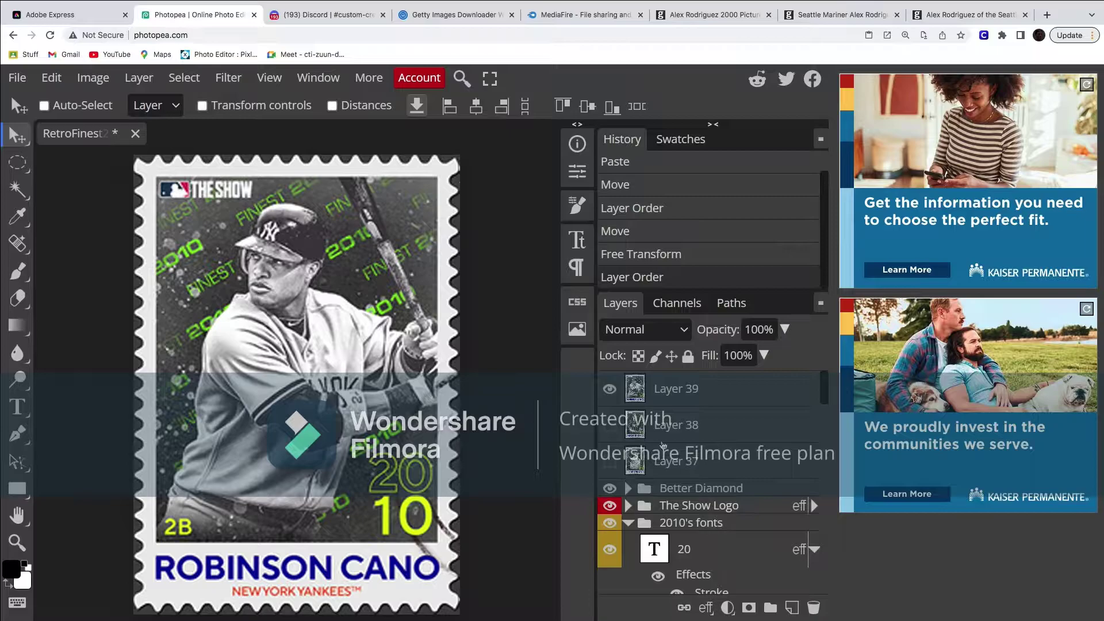
scroll(663, 444, "down", 5)
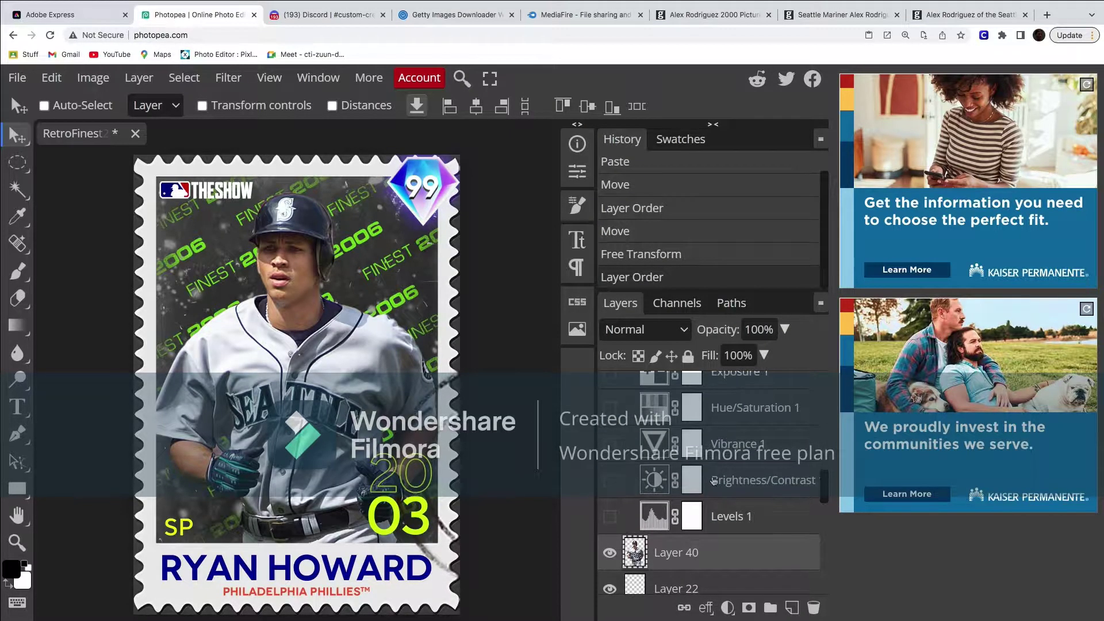
Step: Rename the player cutout layer as Alex Rodriguez
scroll(712, 480, "down", 2)
double_click(668, 443)
type("Alex Rodrig")
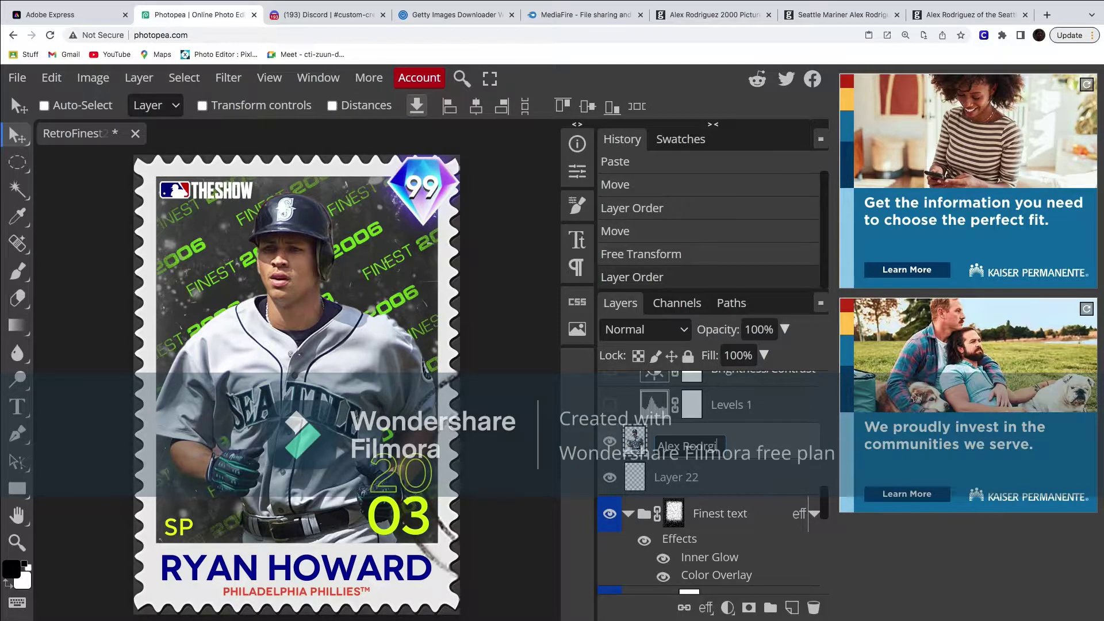
type("uez")
key("Return")
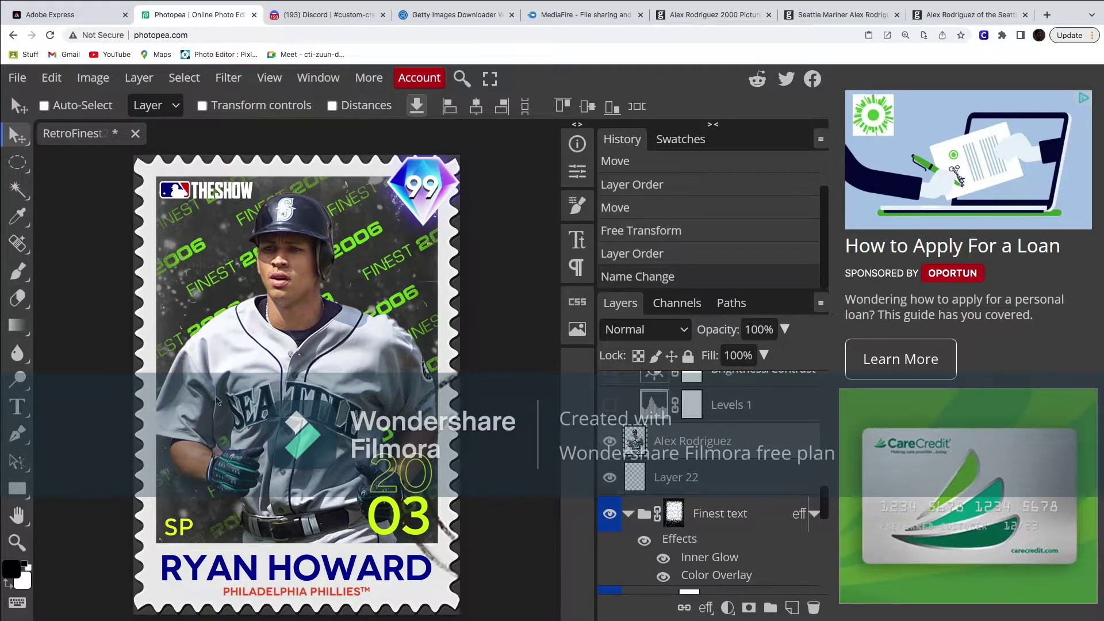
Step: Start a Black & White adjustment on the Alex Rodriguez layer with Red set to 63 and Yellow to 65
left_click(467, 75)
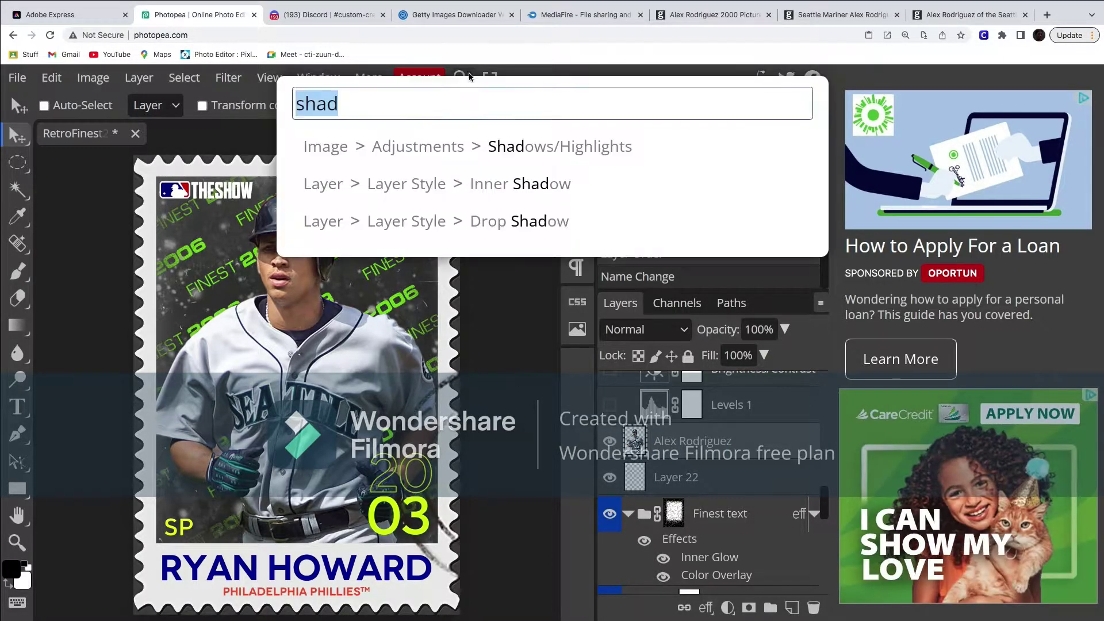
key("BackSpace")
type("black")
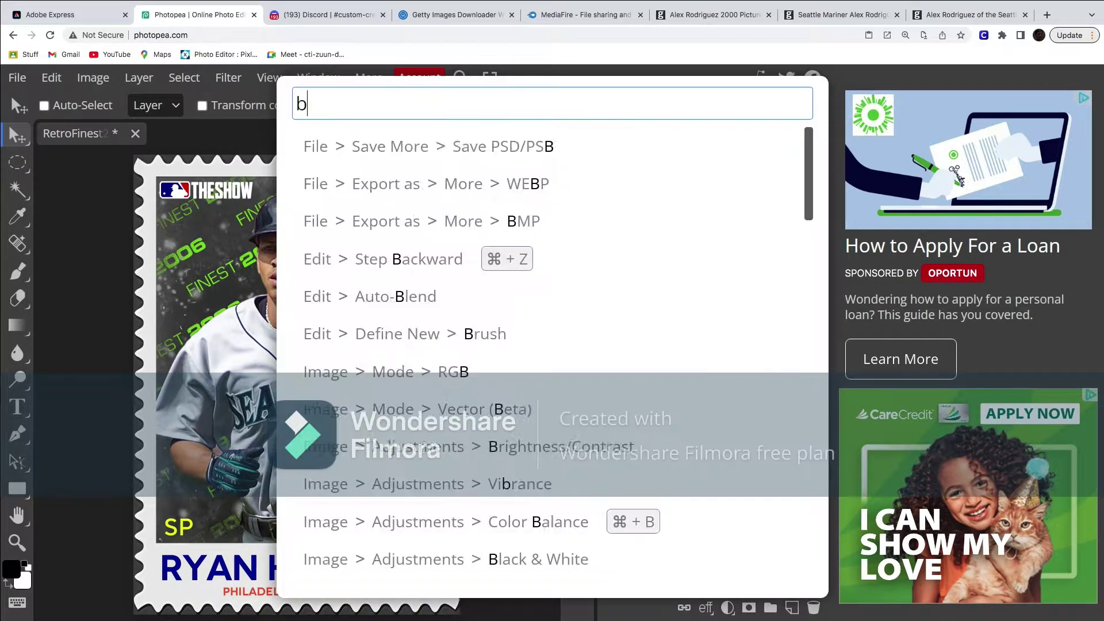
left_click(534, 151)
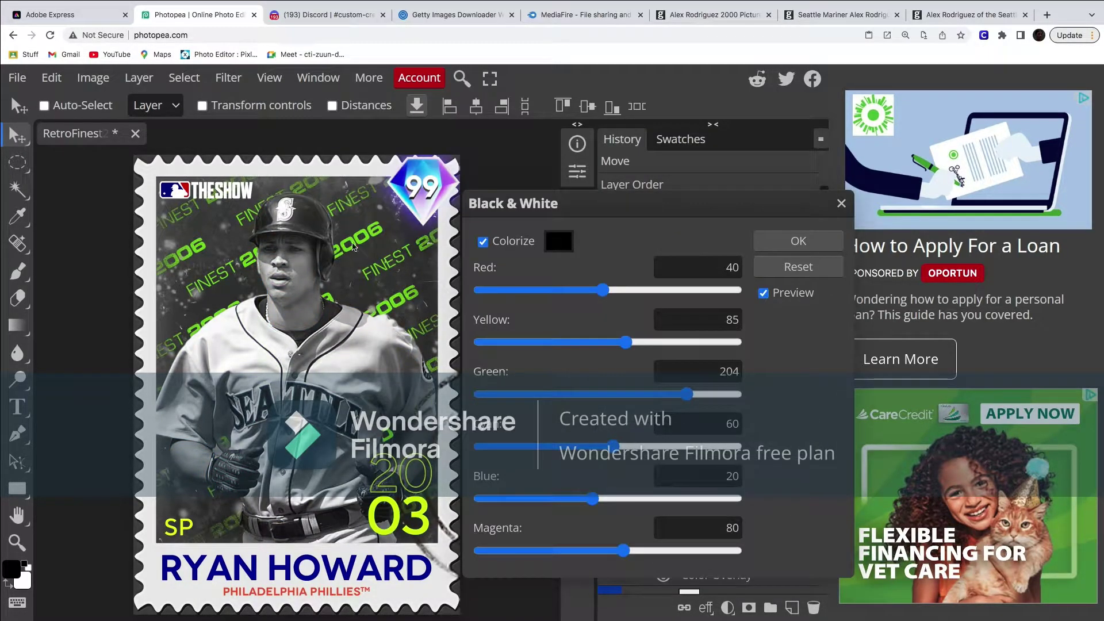
left_click_drag(595, 285, 615, 300)
mouse_move(626, 342)
left_mouse_down()
mouse_move(640, 342)
mouse_move(626, 342)
left_mouse_up()
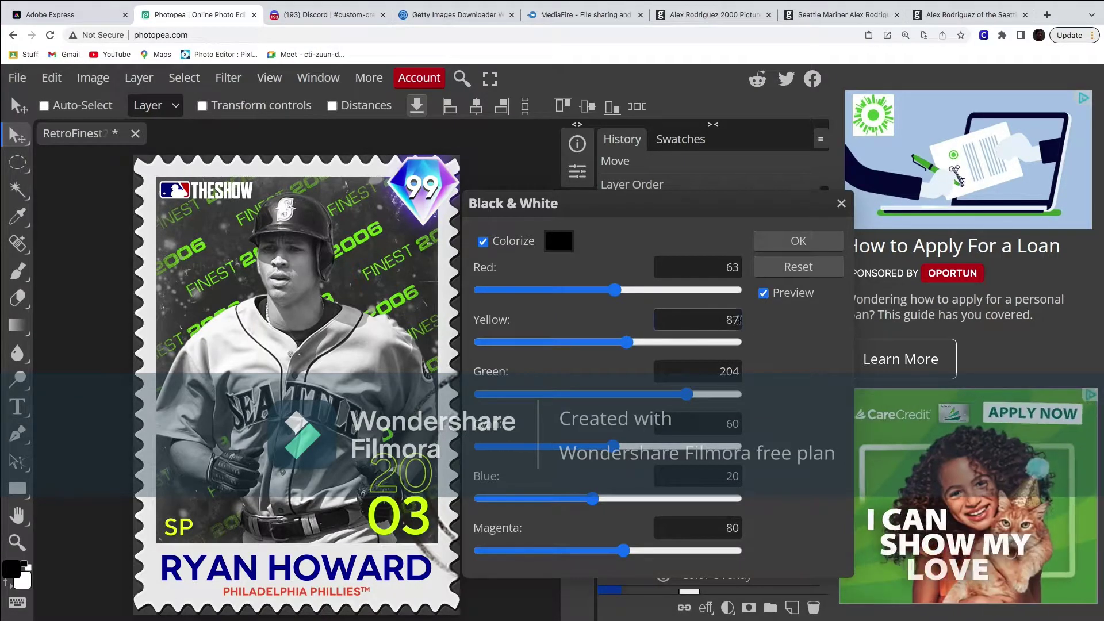
type("65")
key("Return")
Step: Set Green to 235, Cyan to 178, Blue to 94 and Magenta to 169, and apply the black-and-white conversion
left_click_drag(678, 396, 701, 394)
left_click_drag(624, 446, 672, 454)
left_click_drag(593, 498, 631, 501)
left_click_drag(624, 551, 669, 552)
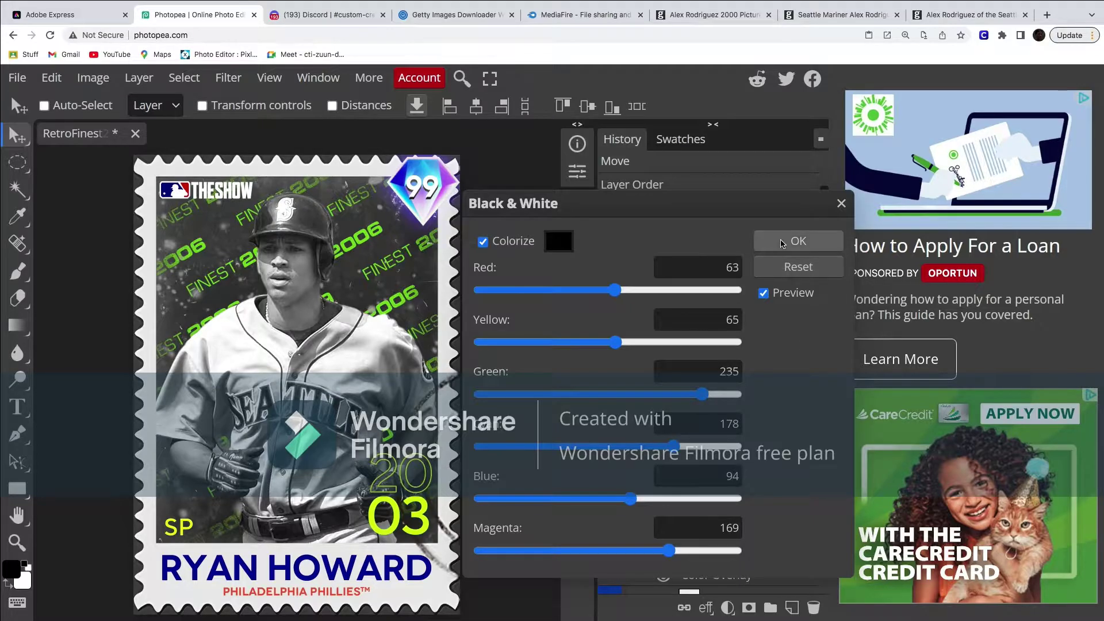
left_click(797, 241)
Step: Start a Shadows/Highlights adjustment on the Alex Rodriguez layer and set the shadows amount to 40%
left_click(466, 78)
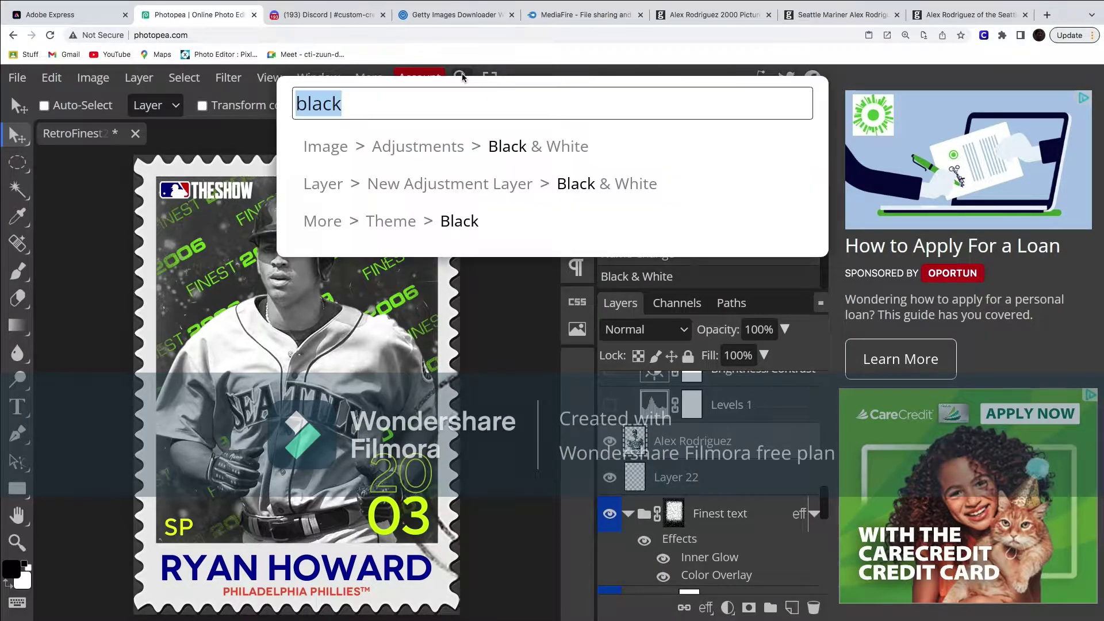
type("shadiow")
key("BackSpace")
key("BackSpace")
key("BackSpace")
type("ow")
key("BackSpace")
type("ow")
key("BackSpace")
key("BackSpace")
type("w")
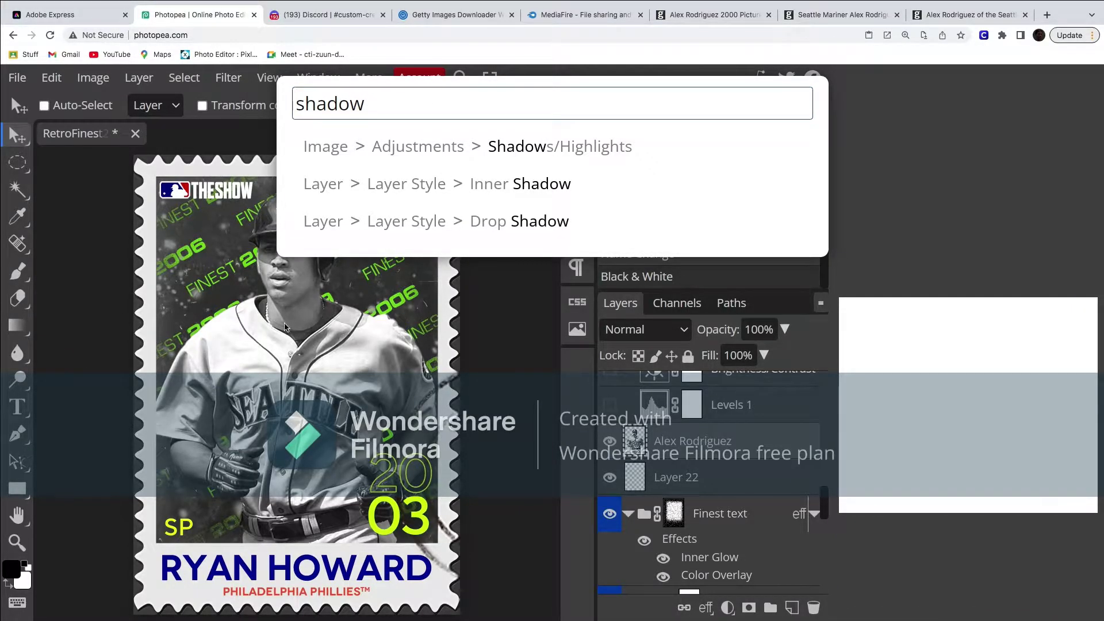
key("Return")
left_click(635, 283)
key("BackSpace")
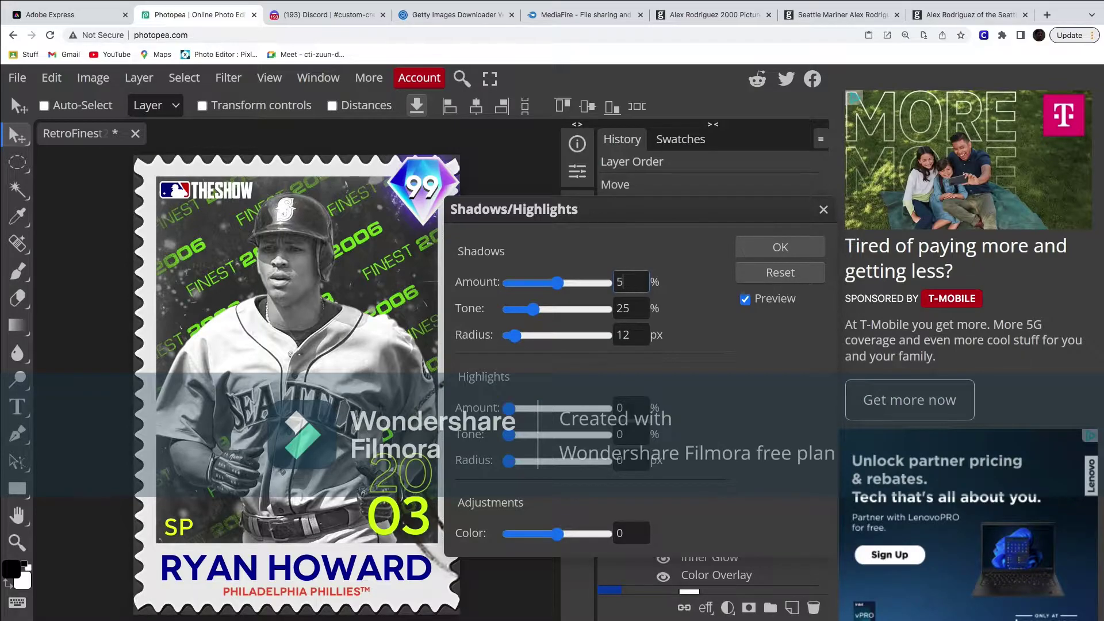
Step: Set the shadows tone to 30% and the shadows radius to 20 px
left_click(633, 311)
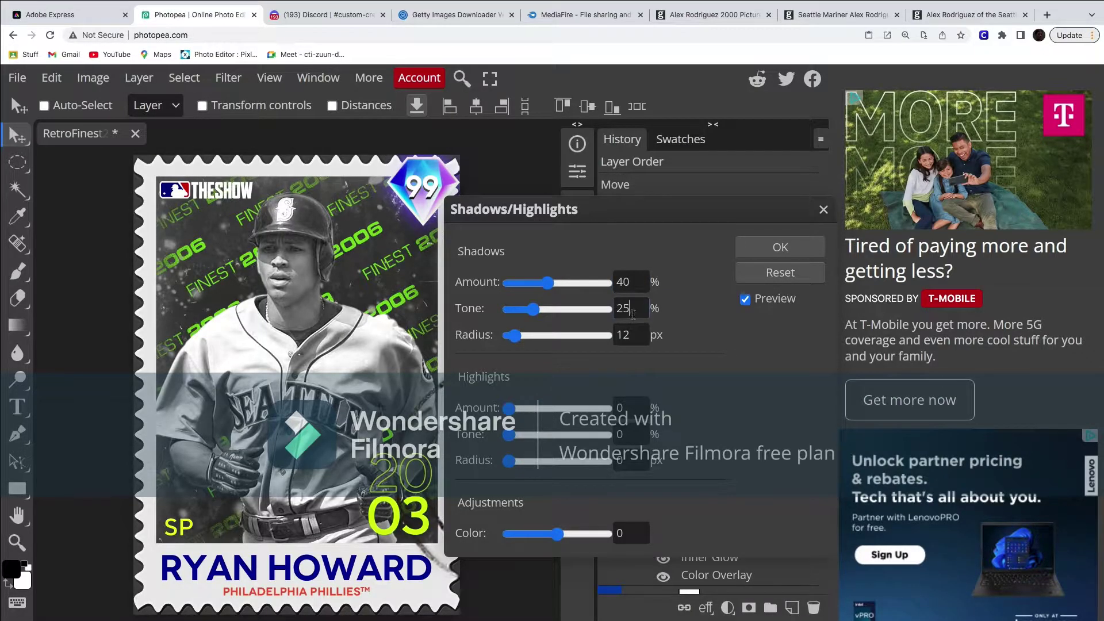
type("30")
left_click(645, 334)
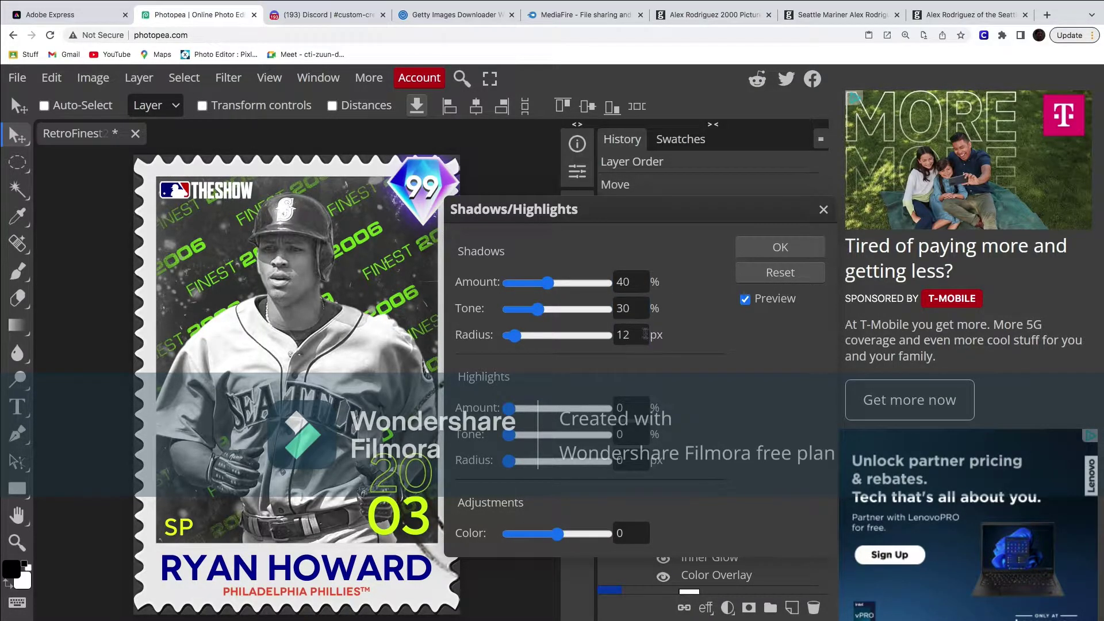
type("0")
key("Return")
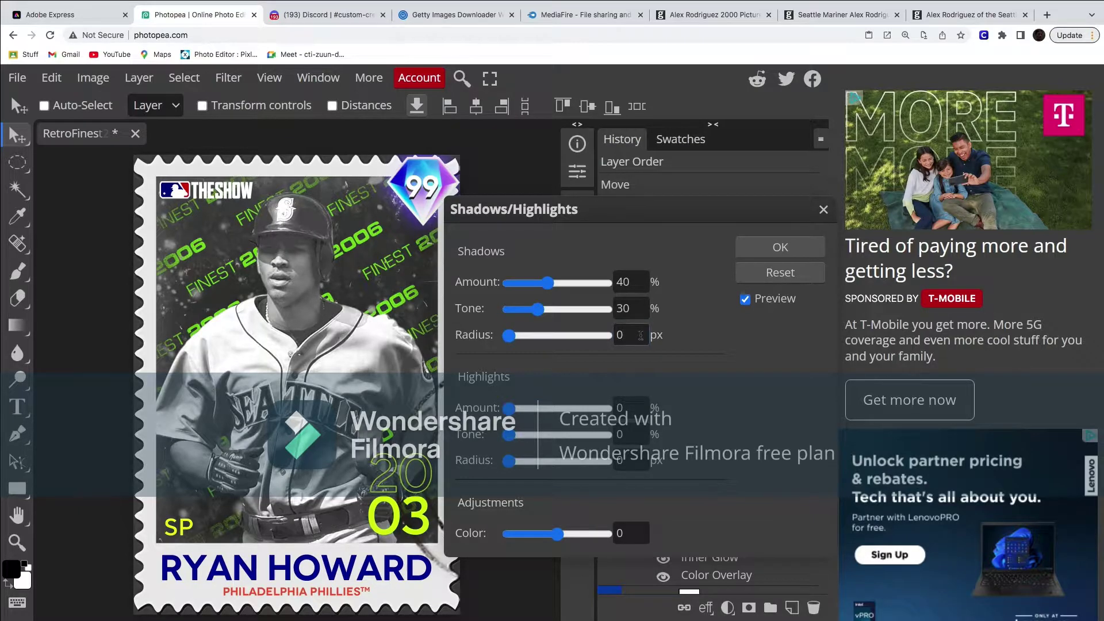
key("Return")
key("Return")
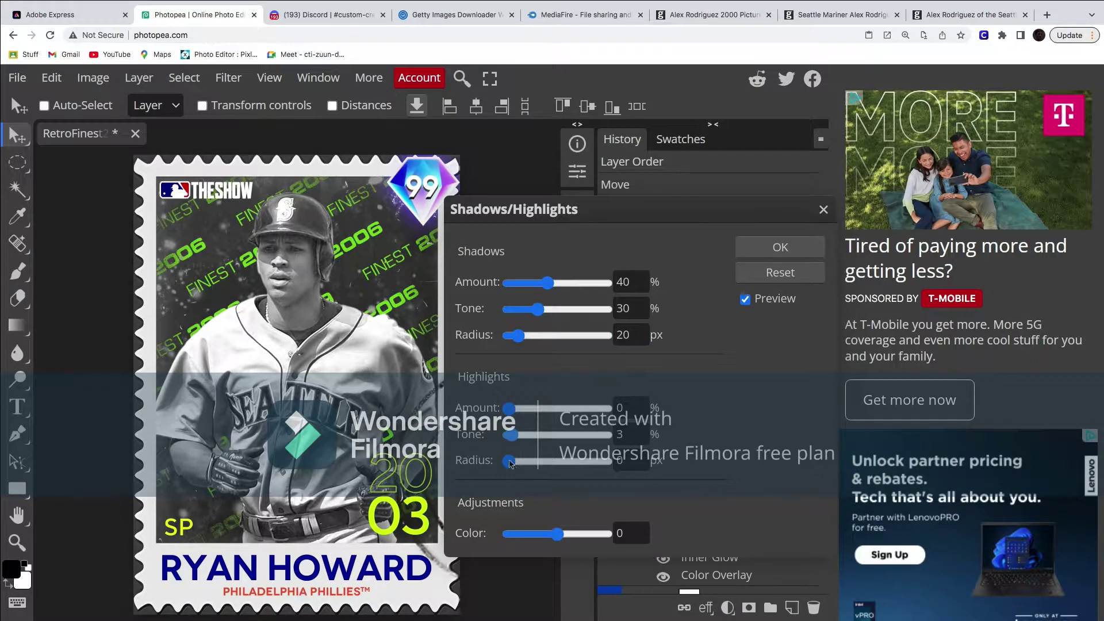
Step: Set the highlights to 8% amount, 100% tone and the maximum radius, and apply the Shadows/Highlights adjustment
left_click(634, 406)
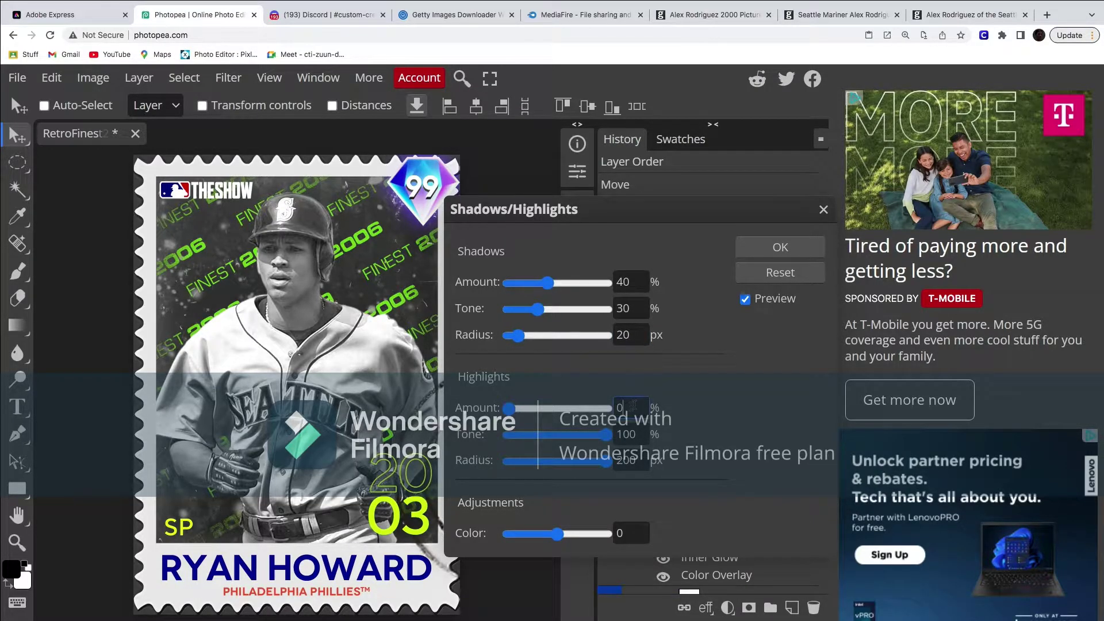
key("Return")
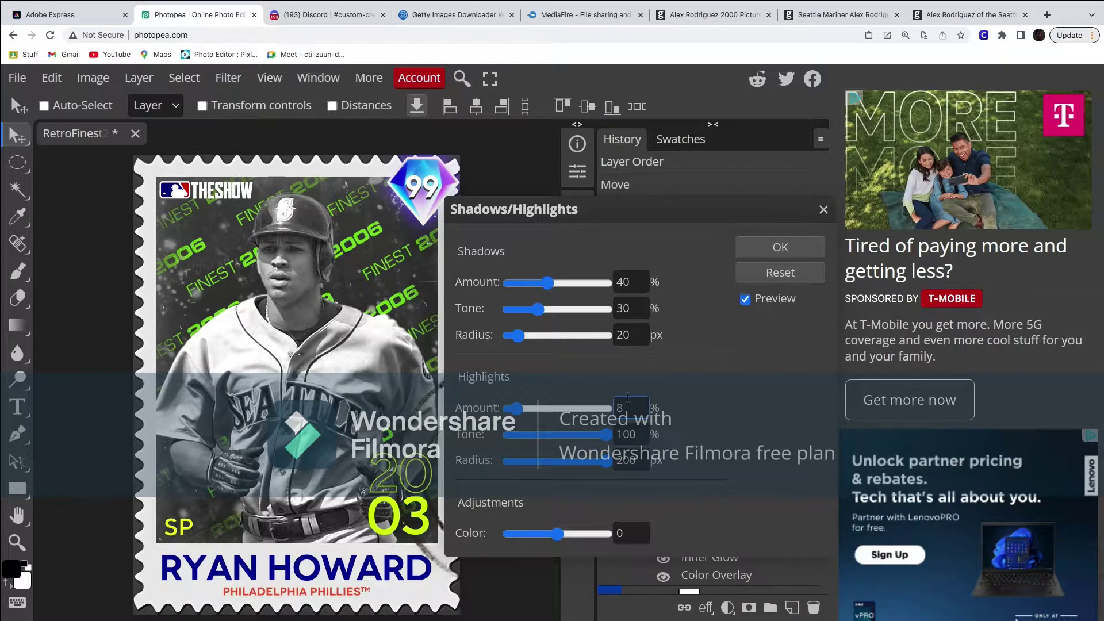
left_click(780, 253)
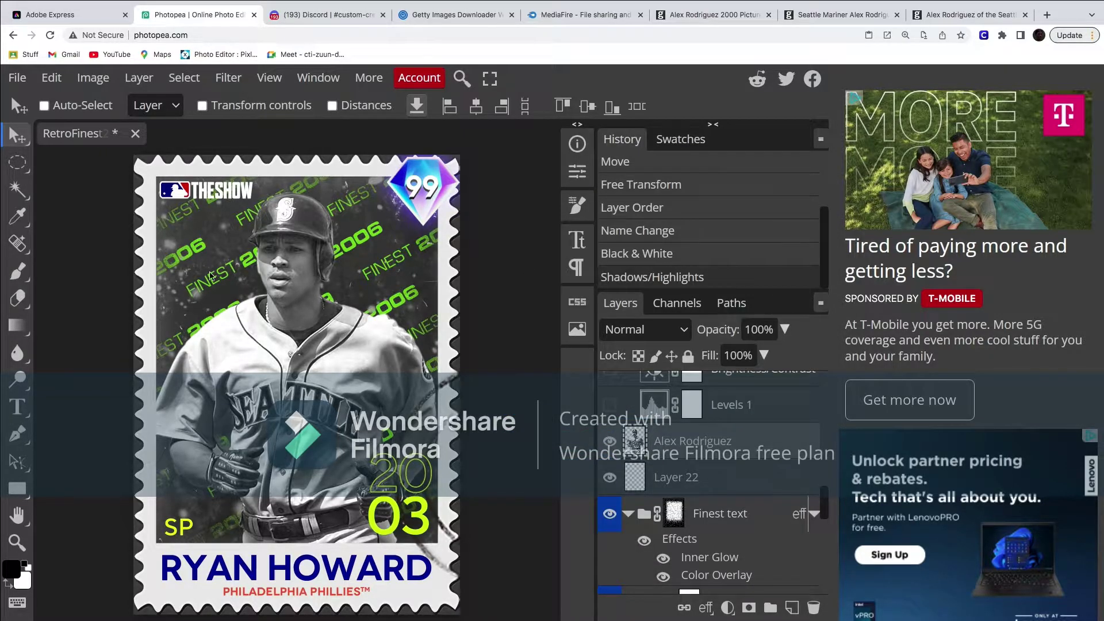
Step: Move the Brightness/Contrast 1 layer directly above the Alex Rodriguez layer and make it a clipping mask
scroll(618, 461, "up", 2)
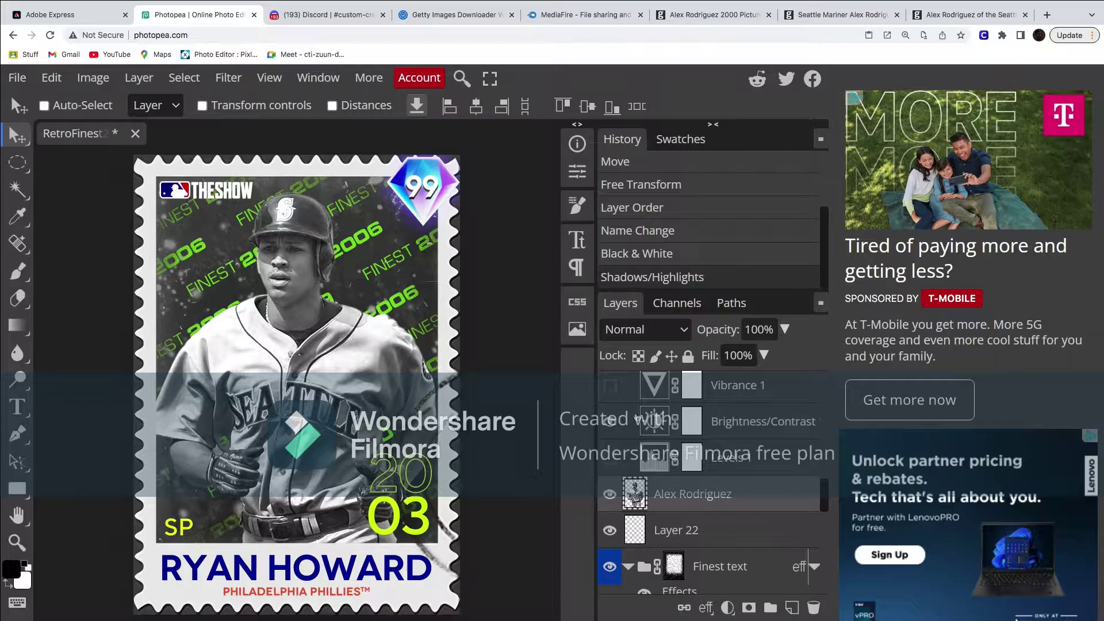
left_click_drag(652, 429, 679, 497)
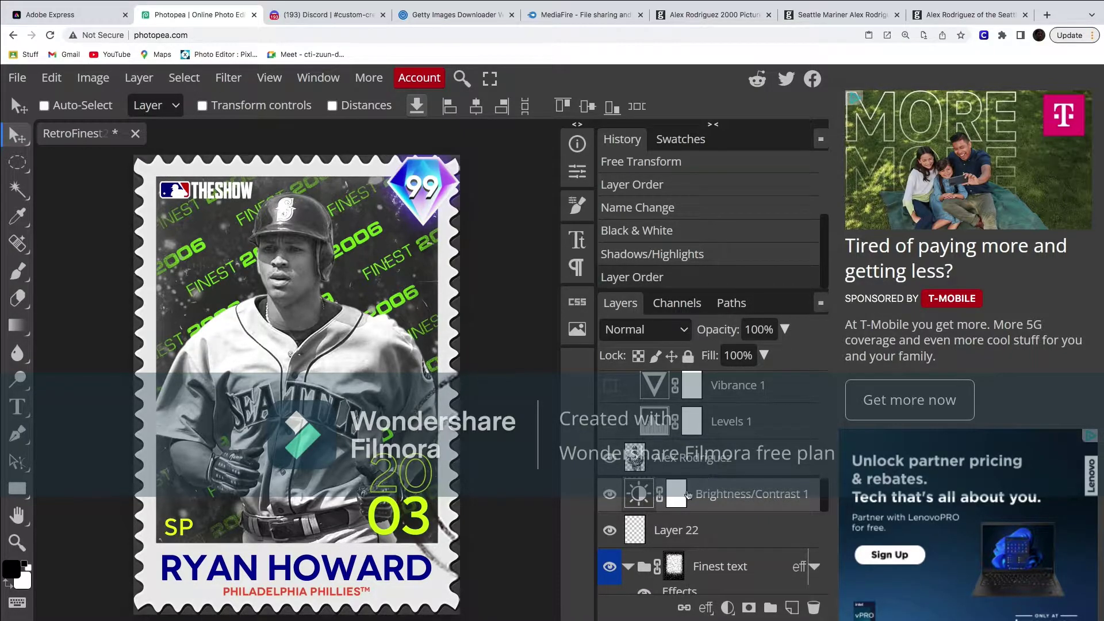
right_click(657, 497)
left_click(661, 488)
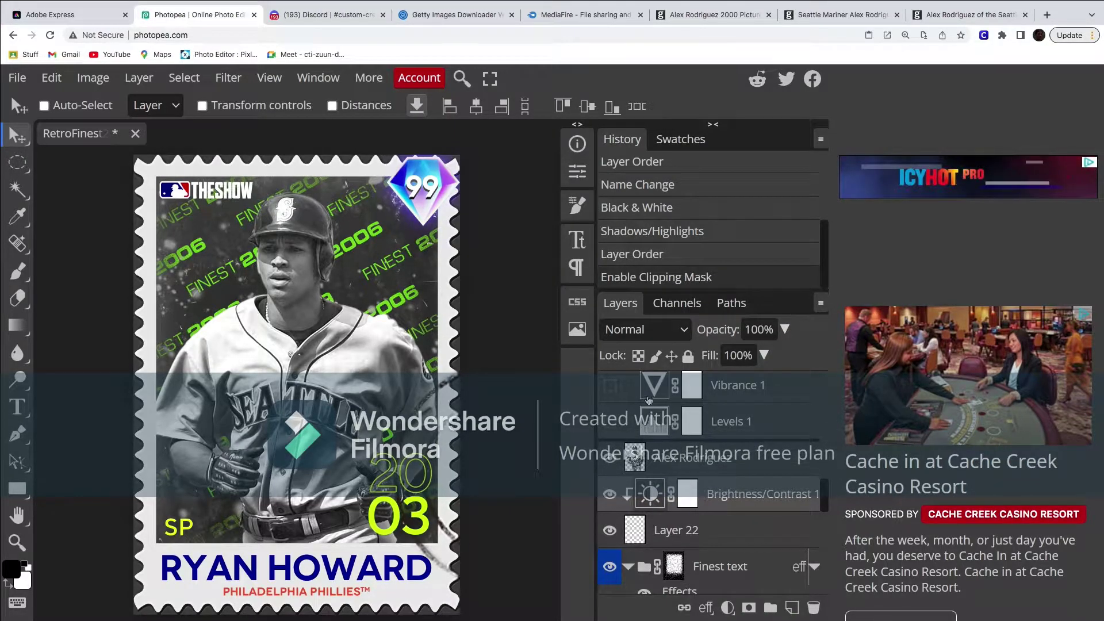
key("ctrl+bracketright")
Step: Set the clipped Brightness/Contrast 1 adjustment to brightness 20 and contrast 65
left_click(577, 171)
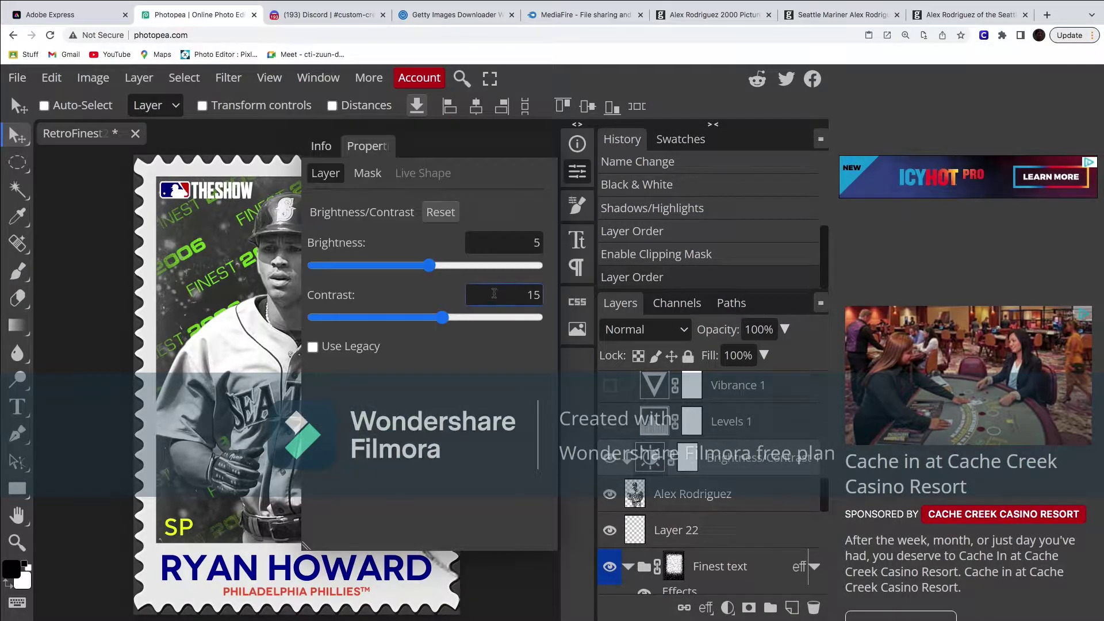
key("shift+Tab")
key("BackSpace")
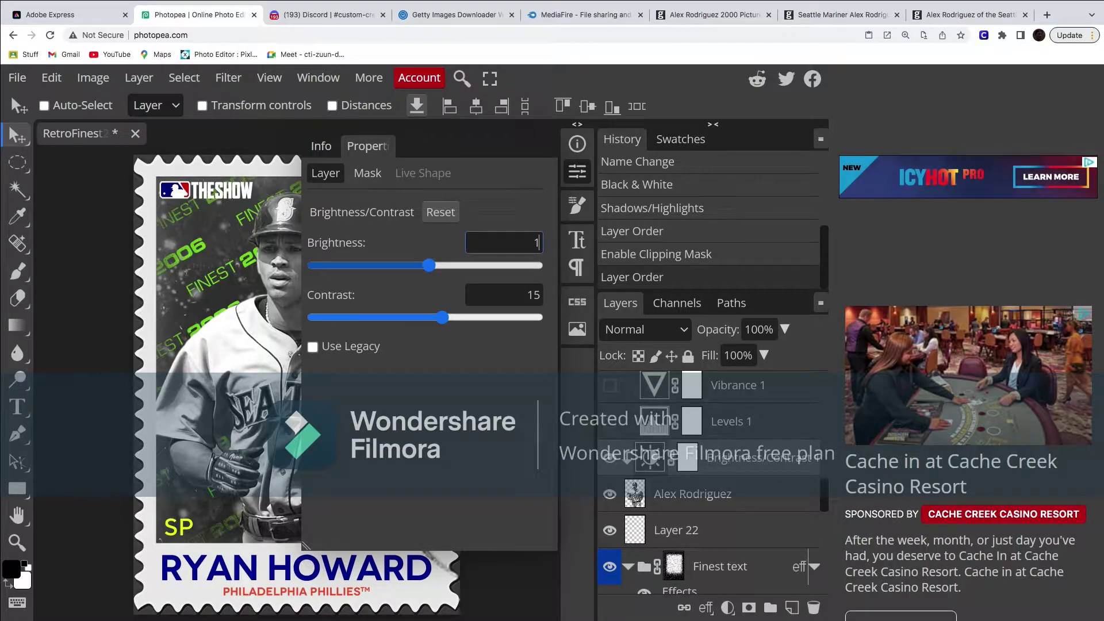
key("Return")
left_click_drag(442, 320, 529, 322)
left_click_drag(534, 308, 542, 316)
double_click(531, 294)
type("0")
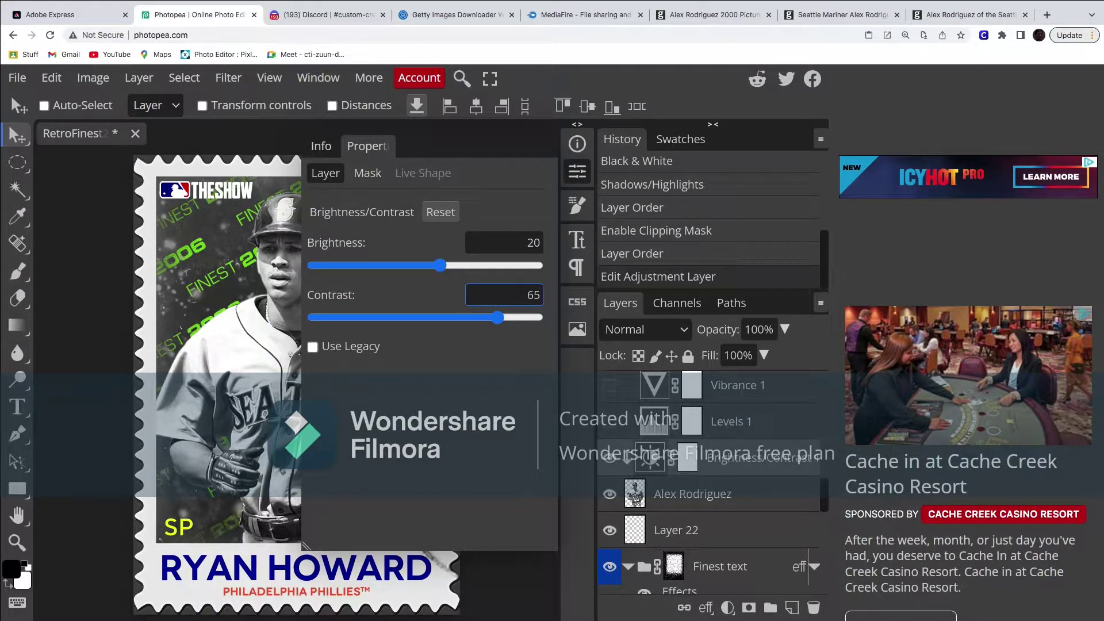
left_click(577, 171)
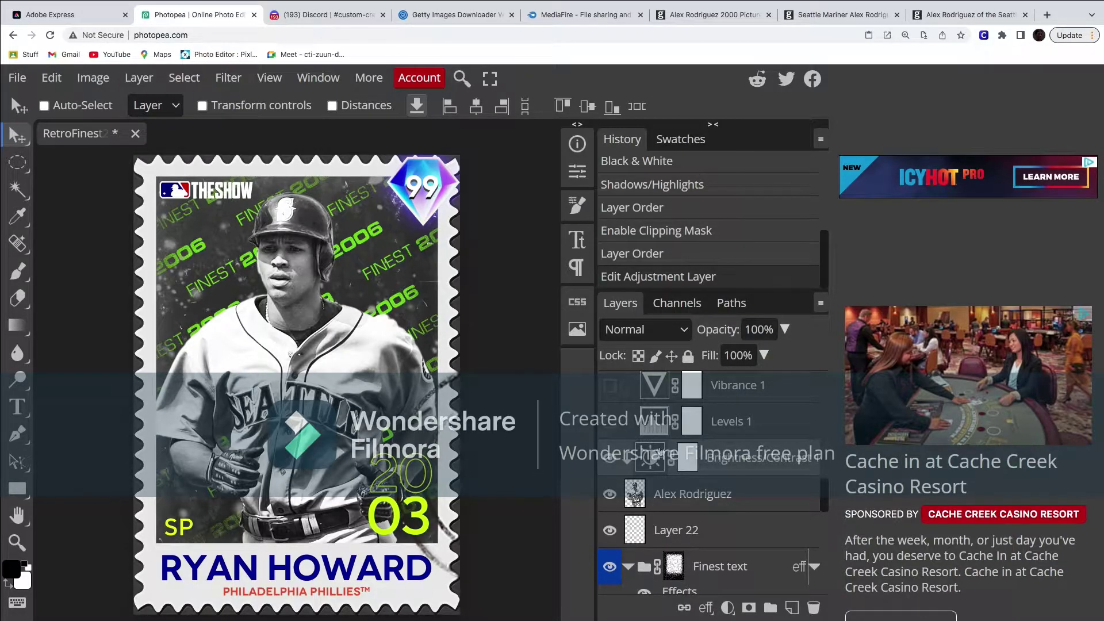
Step: Raise the contrast of the Brightness/Contrast 1 adjustment layer to 100
left_click(654, 456)
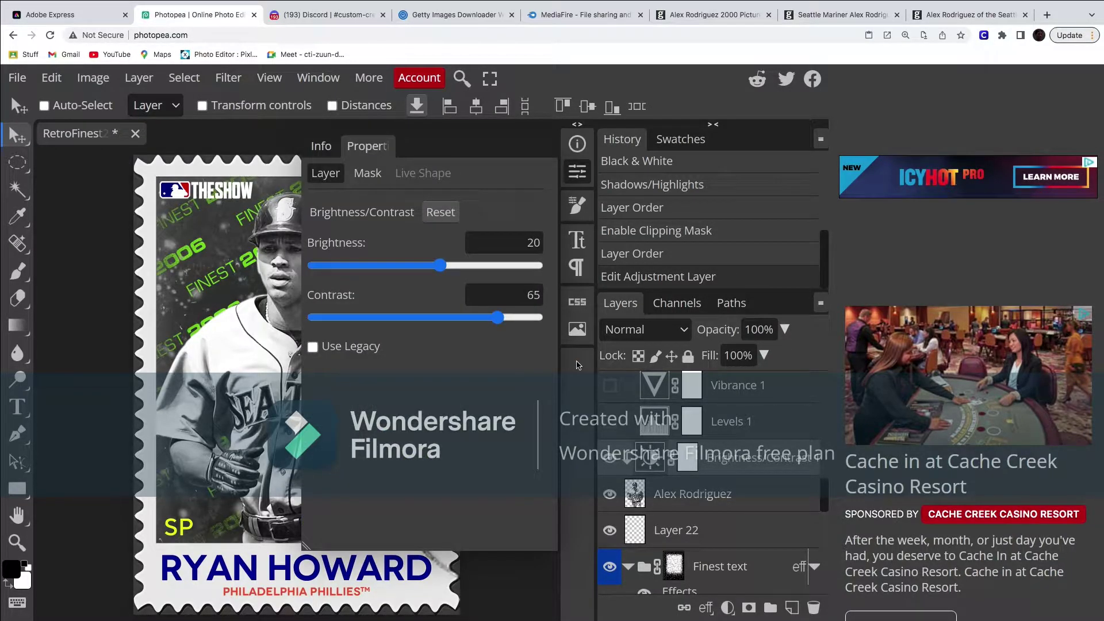
left_click(541, 296)
key("Return")
type("100")
key("Return")
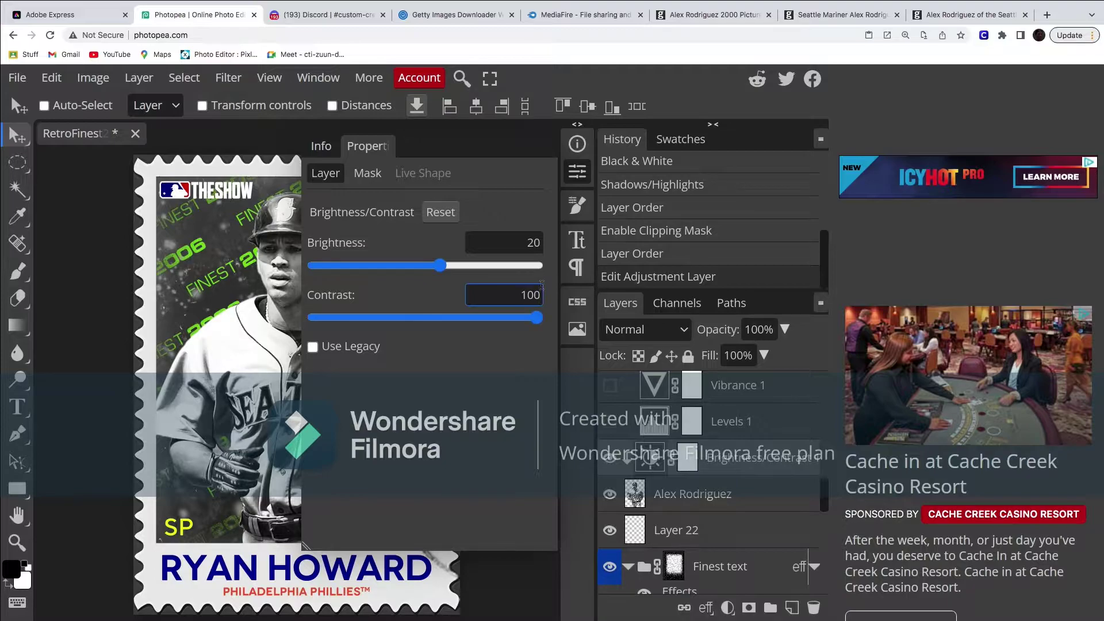
left_click(579, 175)
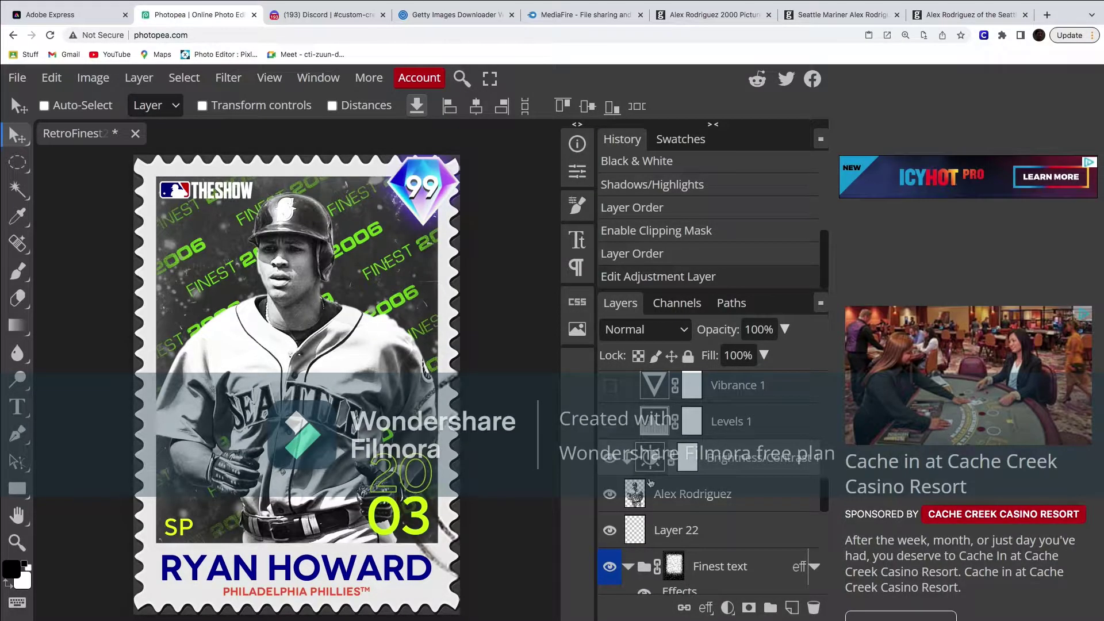
Step: Apply Shadows/Highlights to the Alex Rodriguez layer with a 40% shadows amount, and make the Brightness/Contrast 1 layer visible
left_click(462, 79)
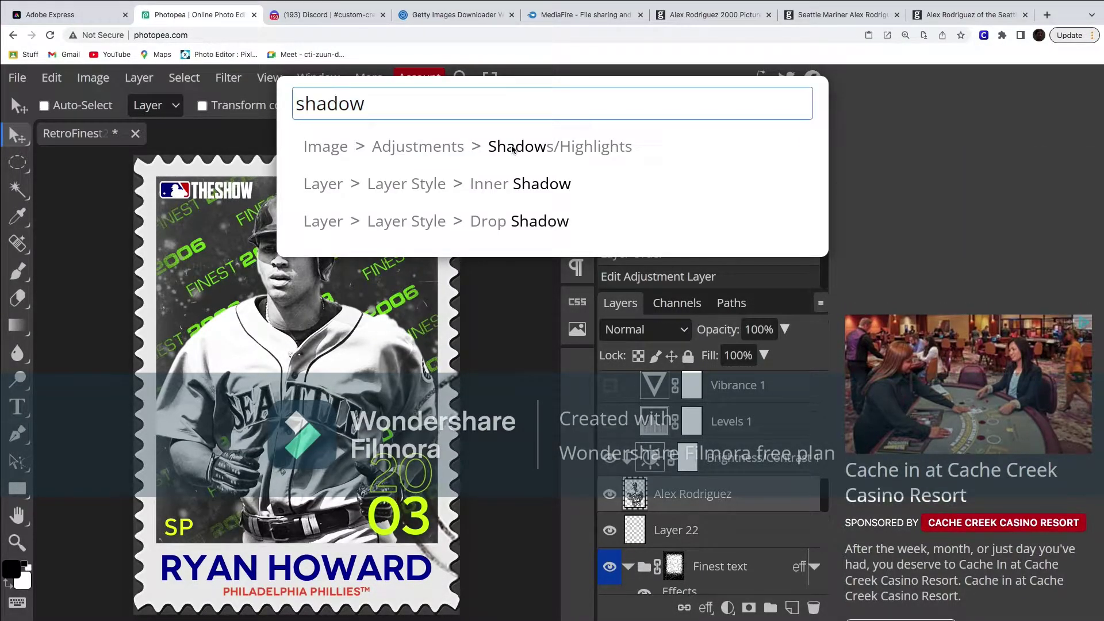
key("Return")
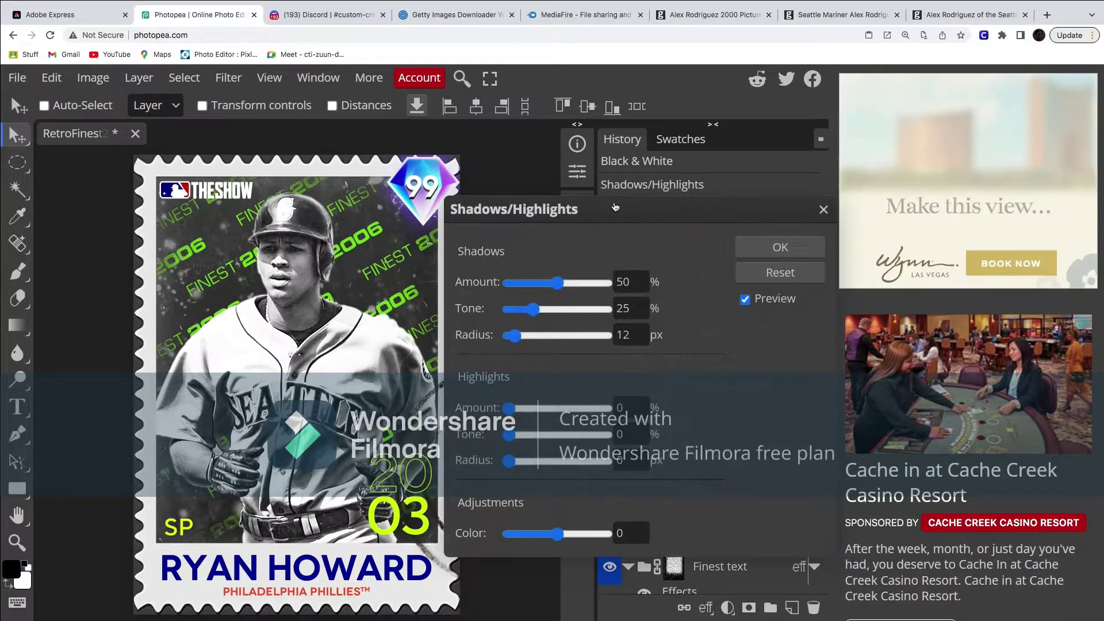
left_click(632, 281)
key("BackSpace")
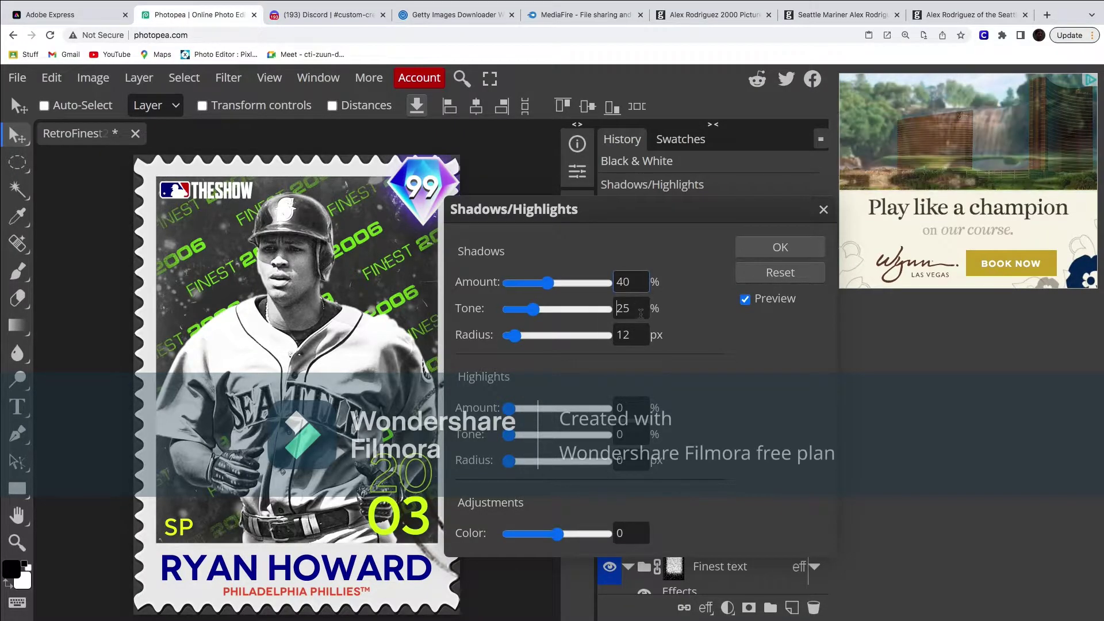
key("Return")
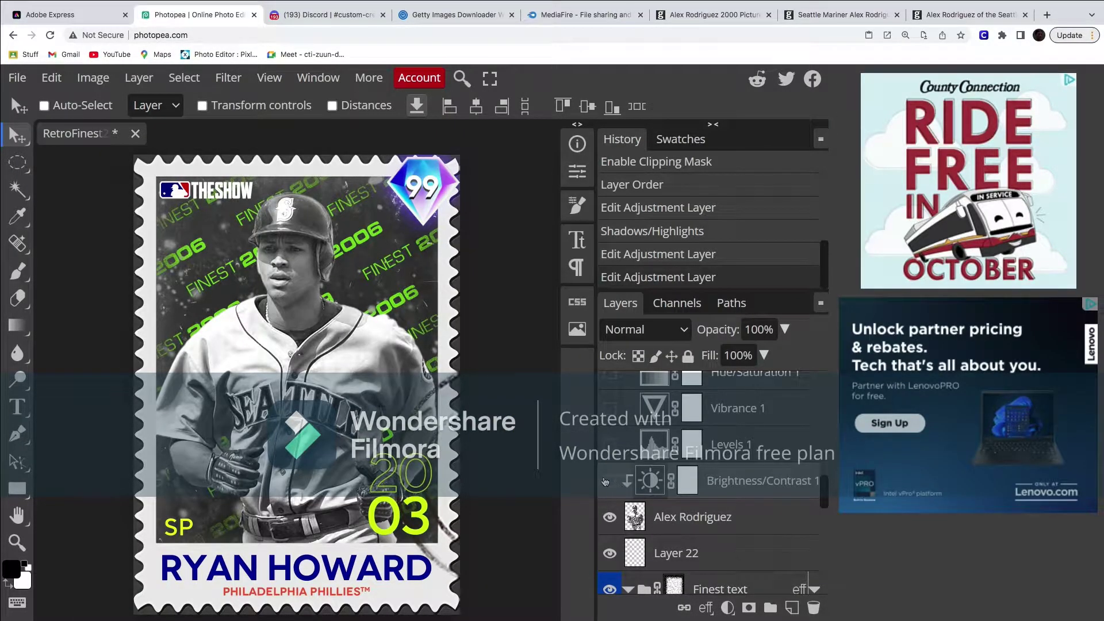
left_click(604, 481)
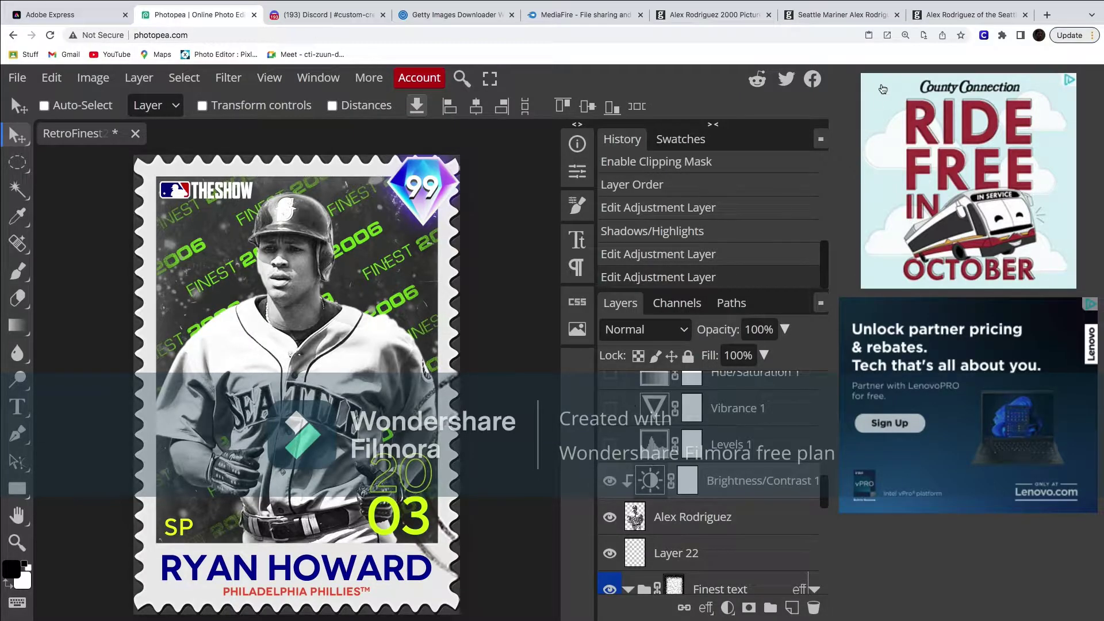
Step: Switch to the Getty Images page of Alex Rodriguez laughing in a navy Mariners jersey and copy its web address
left_click(967, 16)
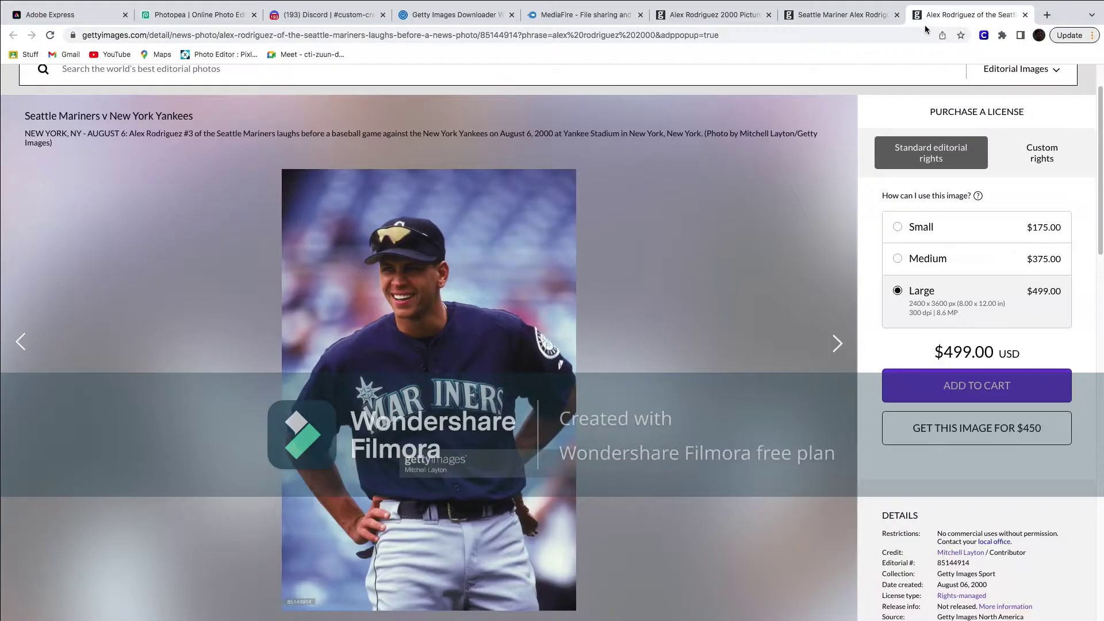
scroll(777, 194, "down", 2)
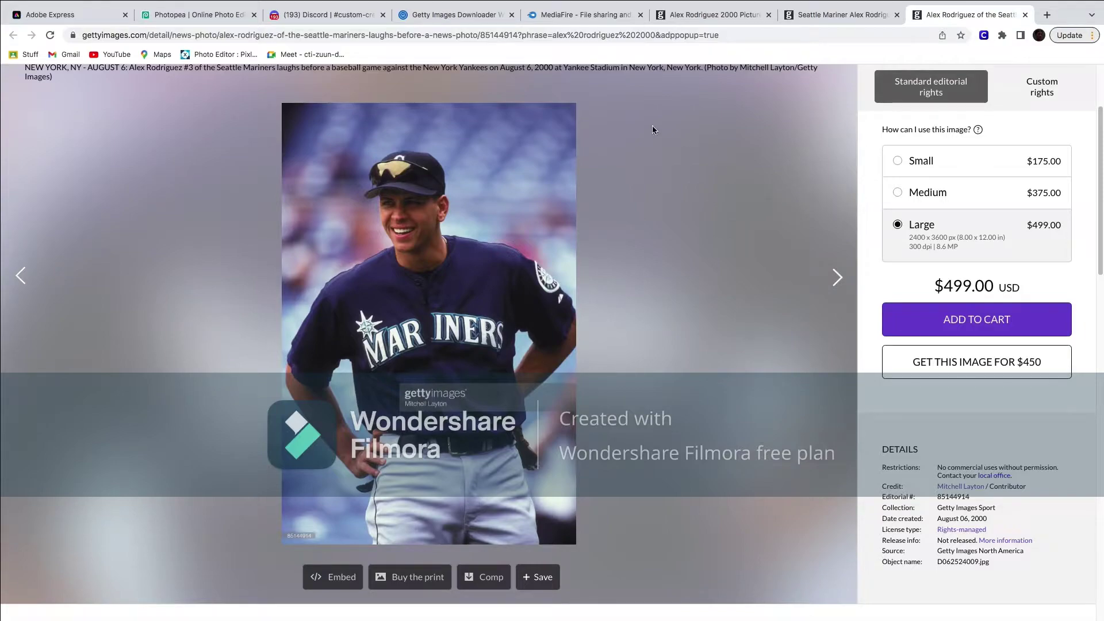
left_click(196, 15)
left_click(936, 19)
left_click(325, 35)
right_click(325, 35)
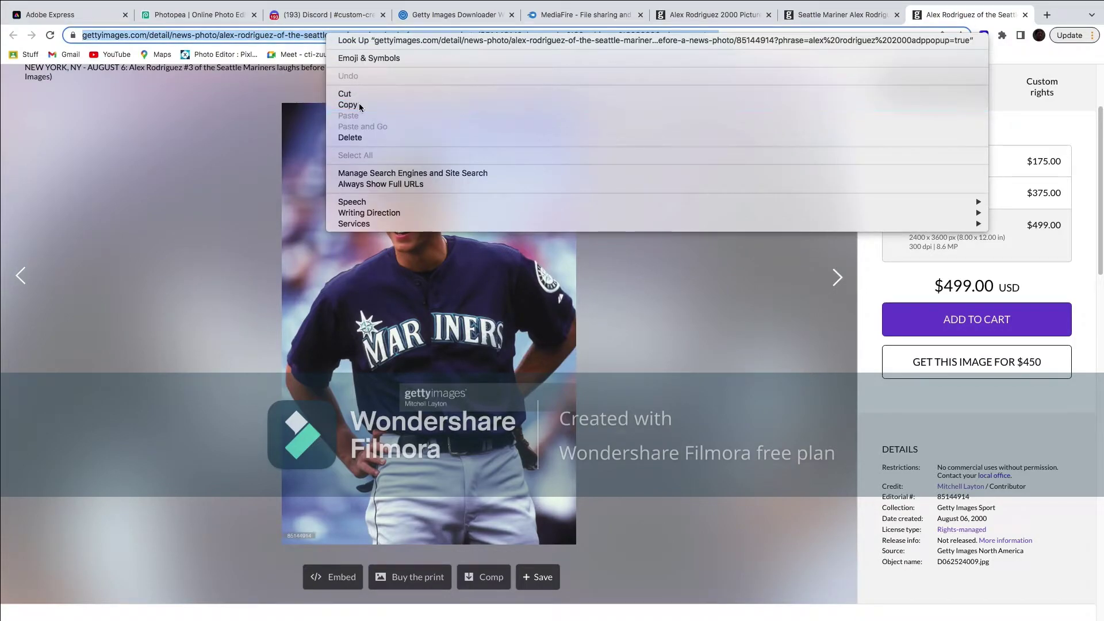
left_click(358, 104)
Step: Try to download the Getty photo by submitting its copied address to the Getty Image Downloader
left_click(439, 23)
left_click(469, 292)
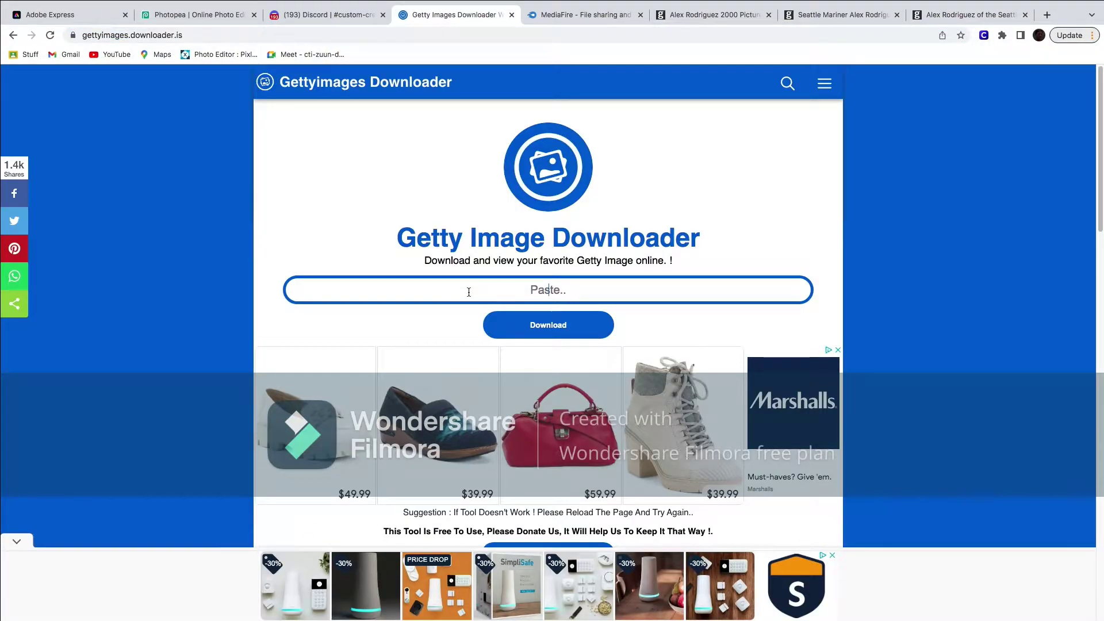
key("ctrl+v")
left_click(487, 325)
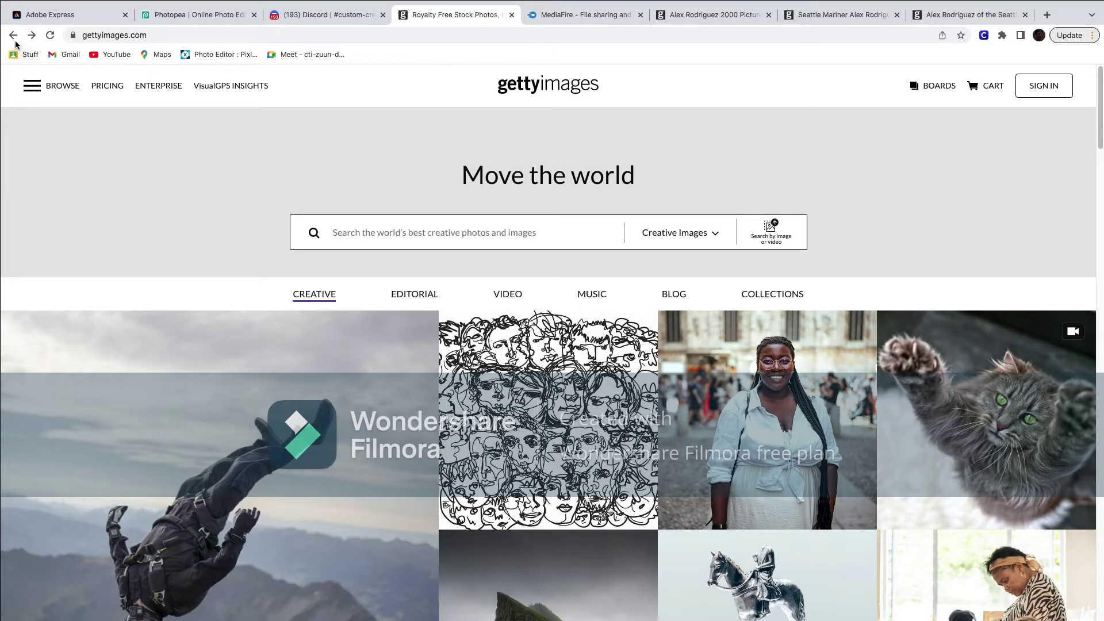
Step: Reopen gettyimages.downloader.is and download the Mariners photo from its copied page address
left_click(13, 35)
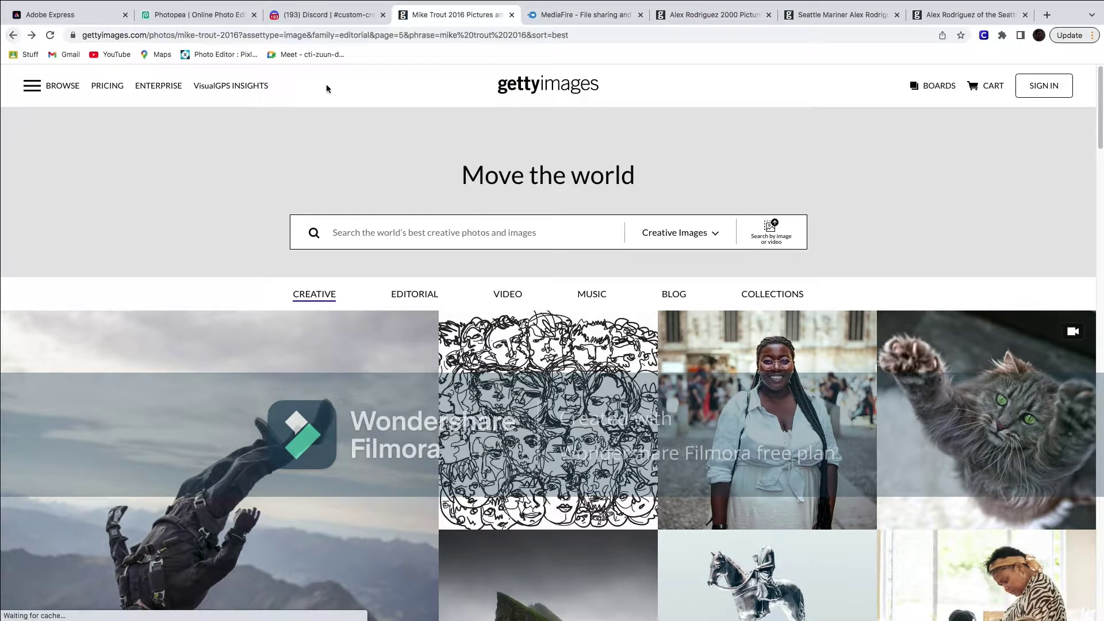
left_click(344, 32)
type("getty")
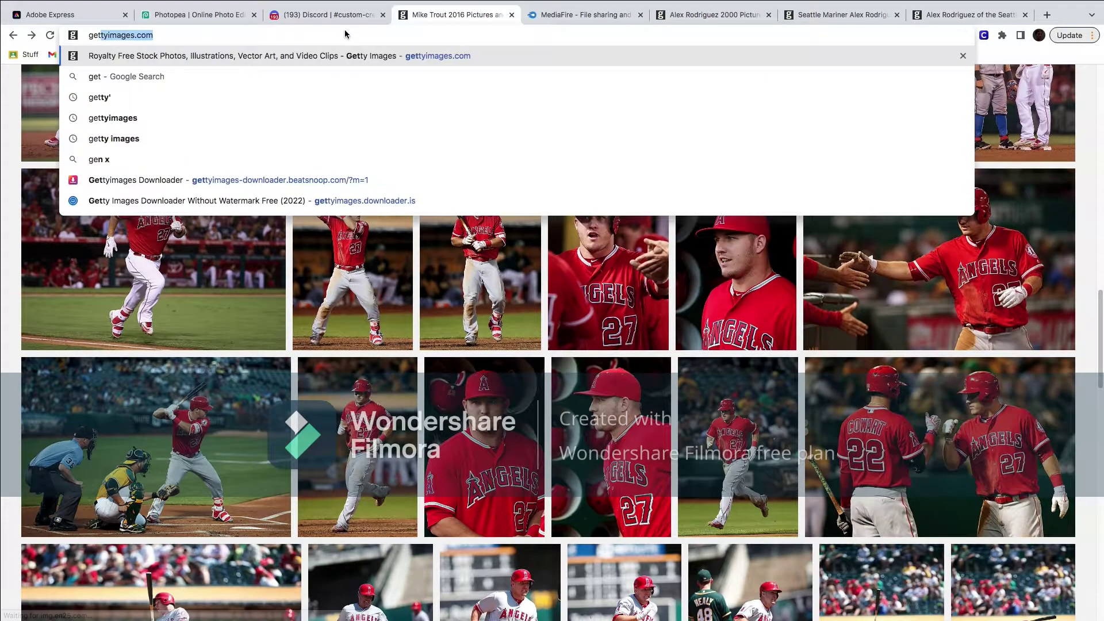
left_click(299, 220)
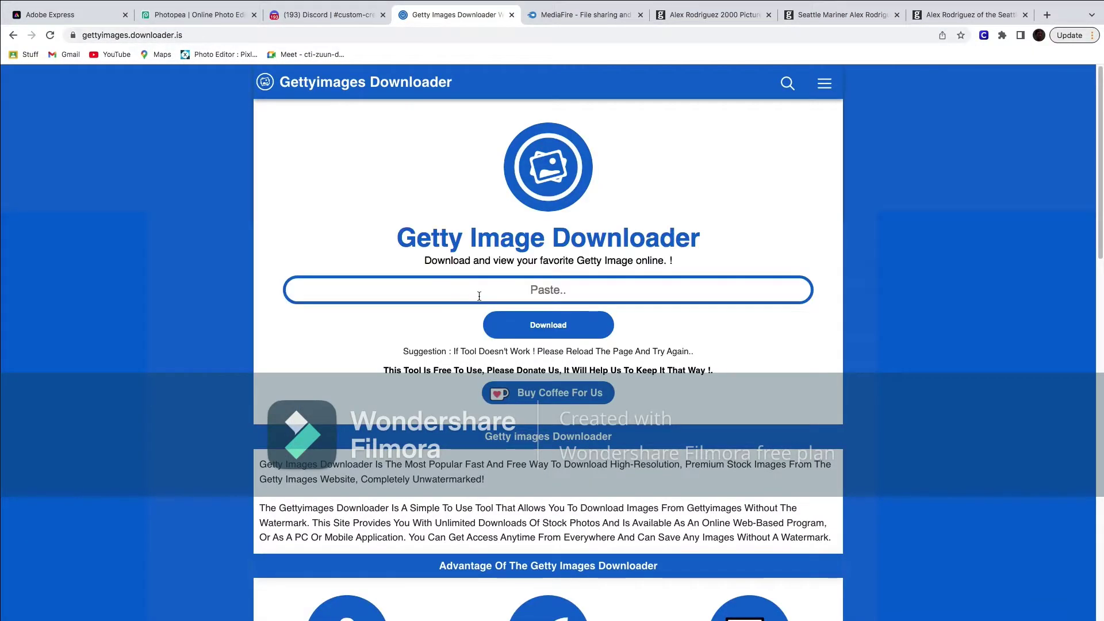
key("super+v")
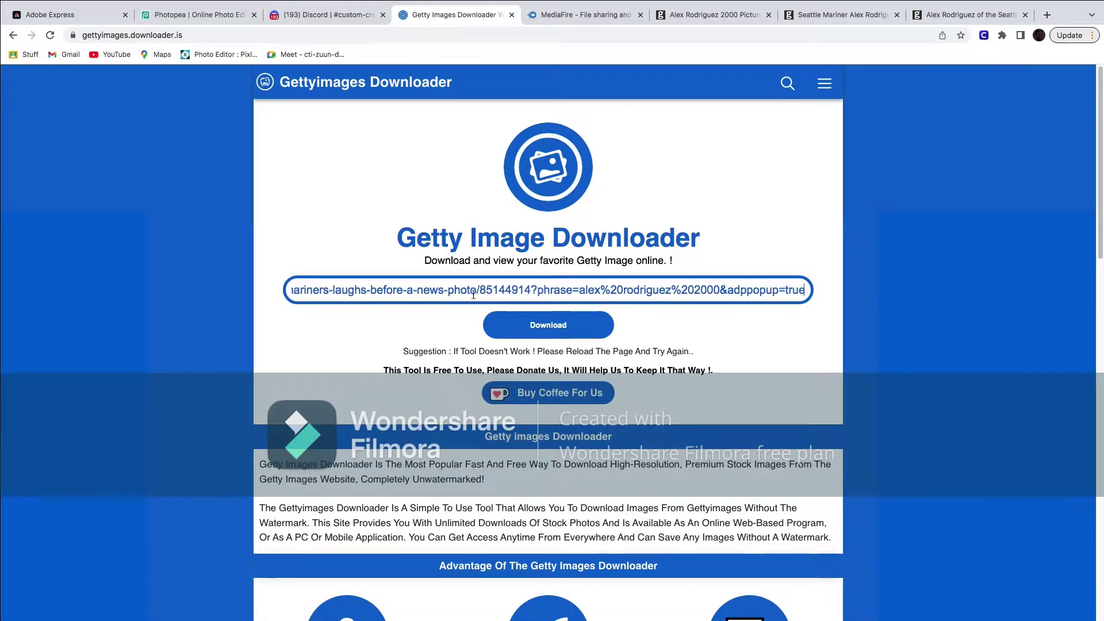
left_click(546, 331)
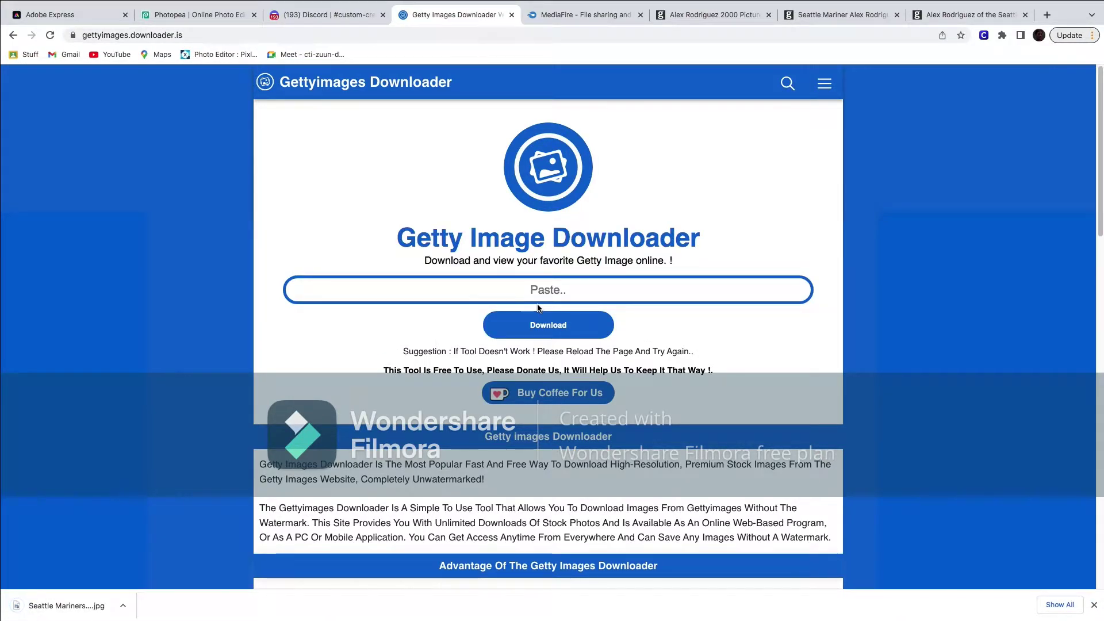
Step: Switch to Adobe Express and load the downloaded Seattle Mariners JPG into its Remove background tool
left_click(23, 16)
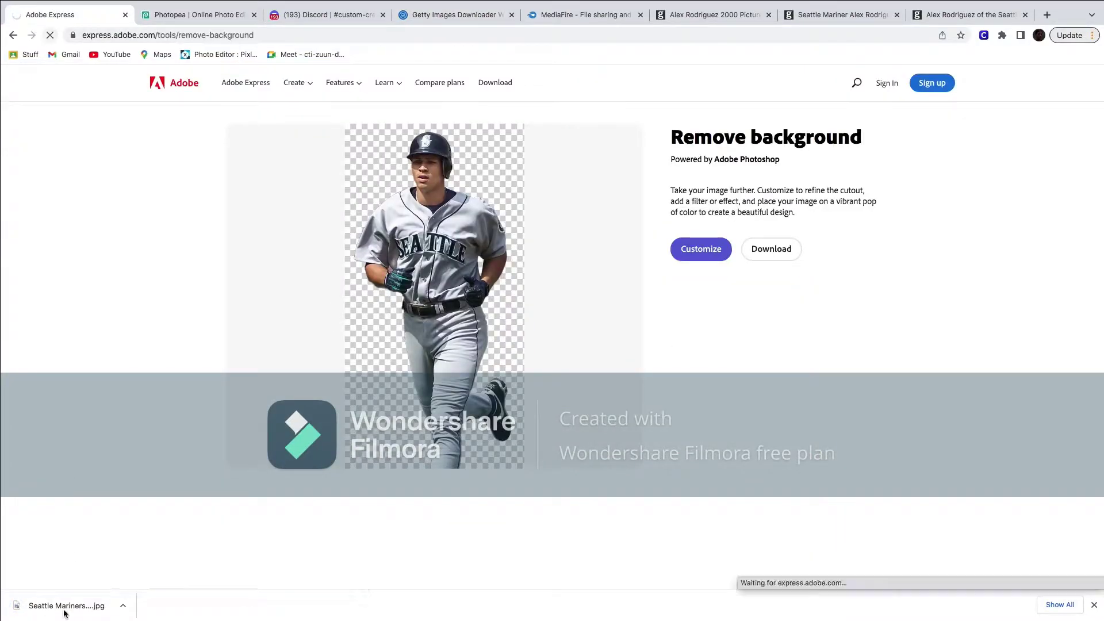
left_click_drag(36, 618, 467, 265)
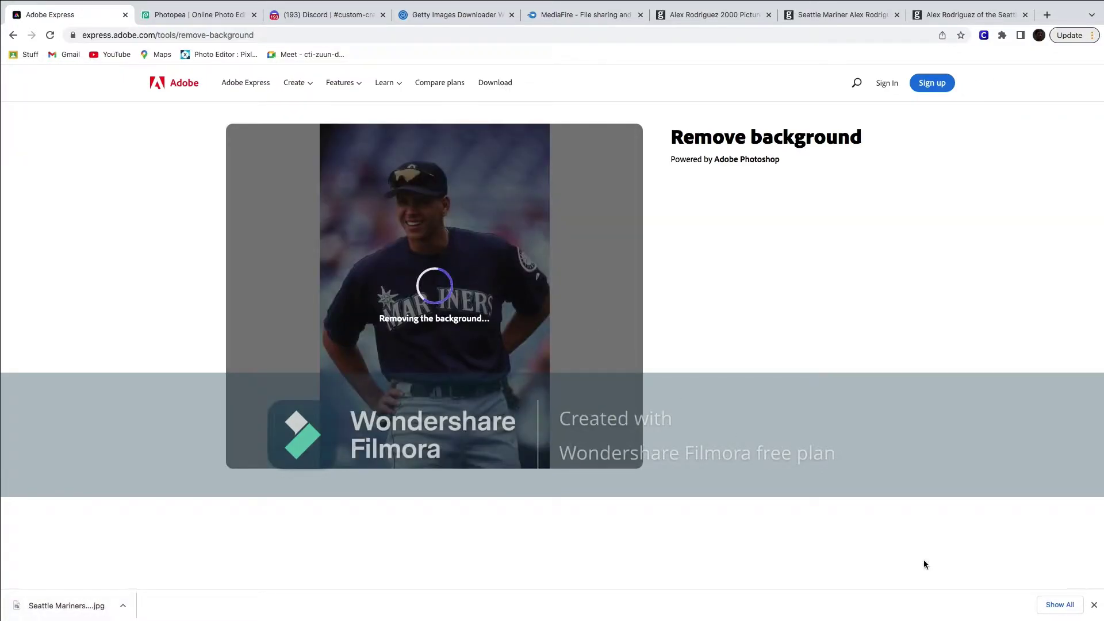
left_click(1093, 605)
left_click(175, 15)
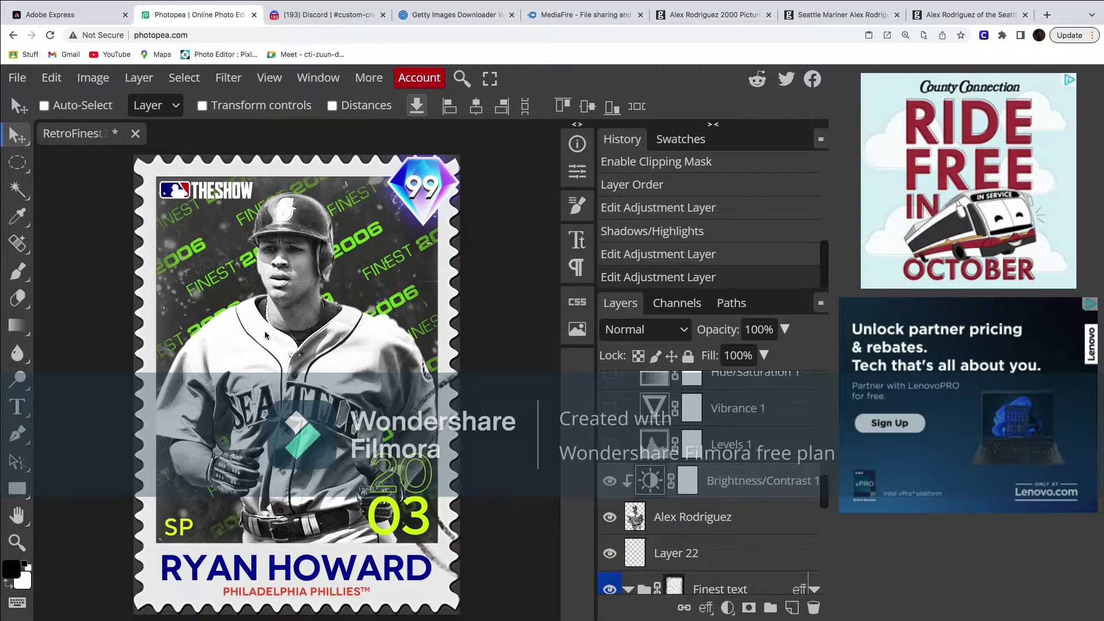
left_click(69, 15)
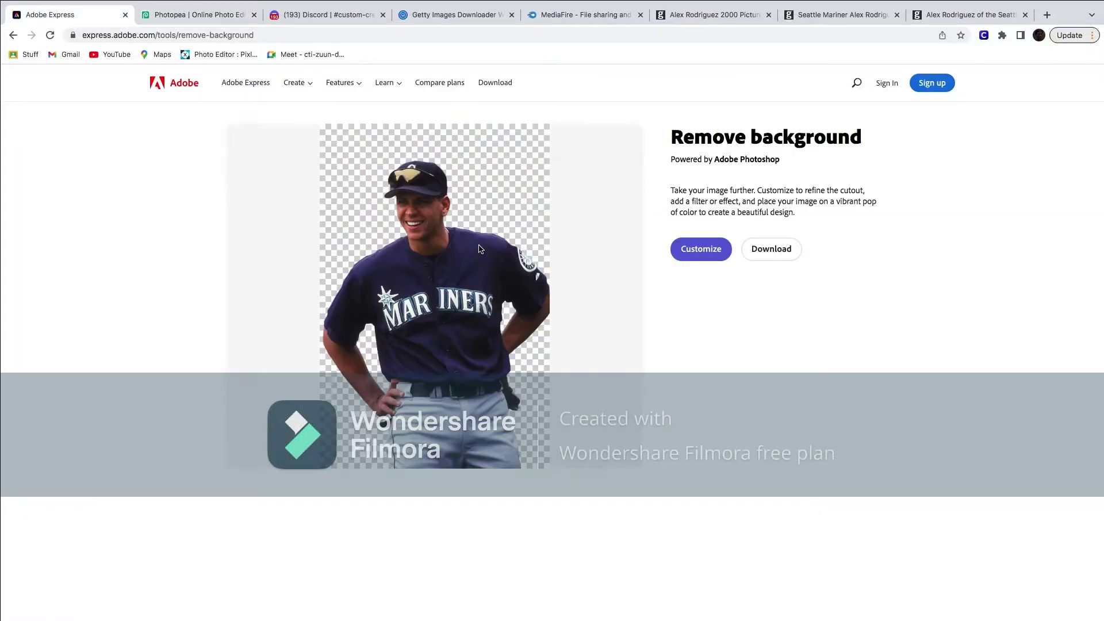
Step: Copy the background-free Mariners photo and paste it into the RetroFinest card in Photopea as a new layer
right_click(489, 293)
left_click(517, 321)
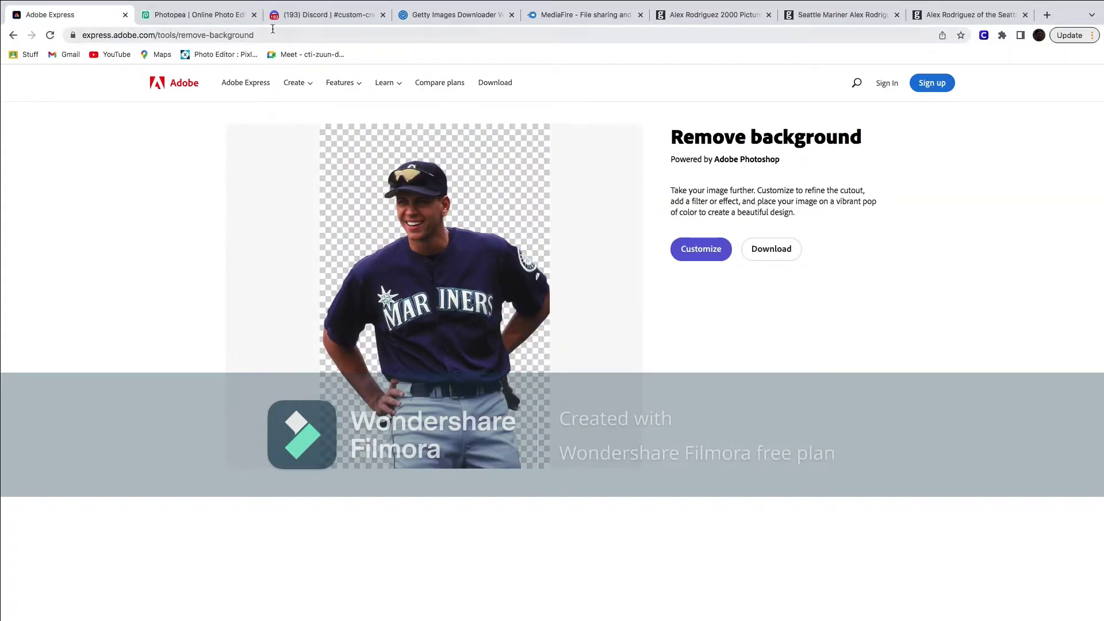
left_click(196, 16)
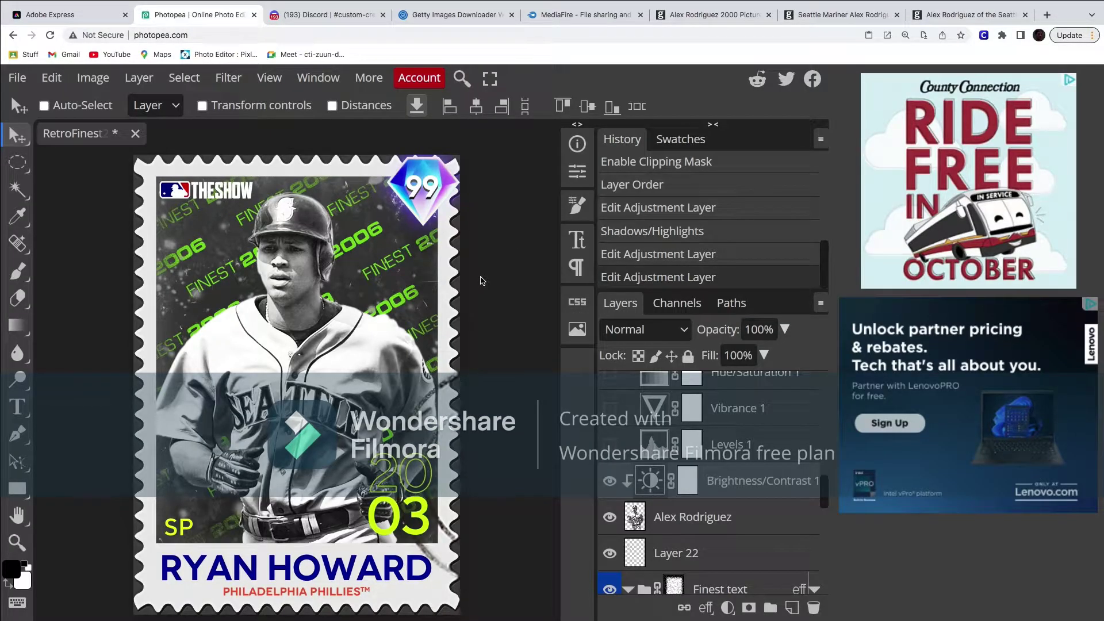
key("ctrl+v")
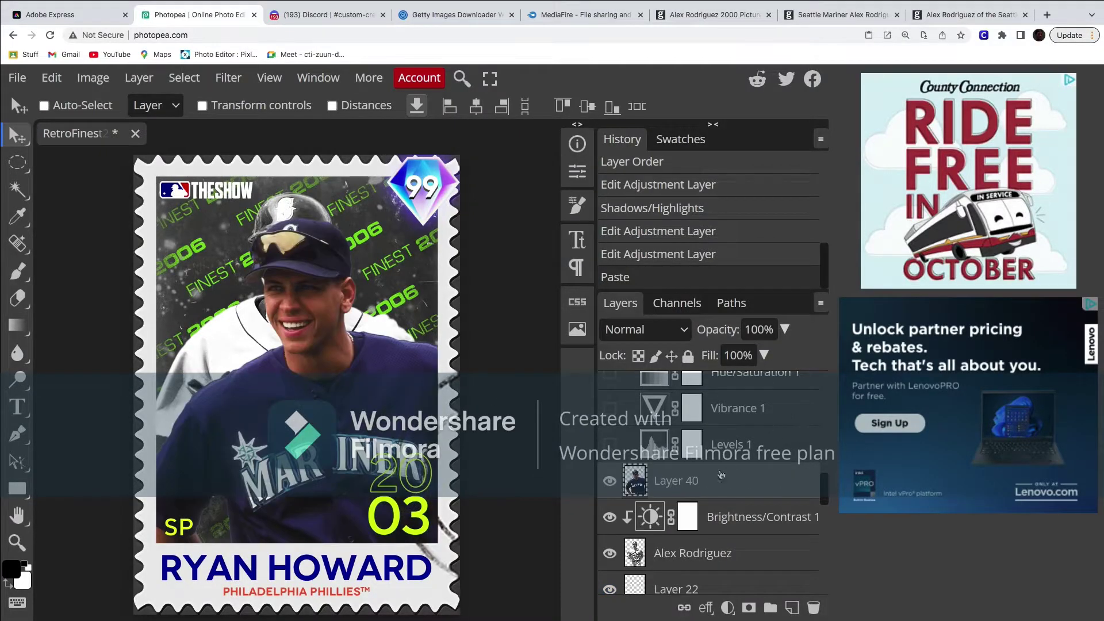
Step: Place Layer 40 beneath the Brightness/Contrast 1 adjustment and delete the old Alex Rodriguez photo layer
left_click_drag(695, 473, 701, 549)
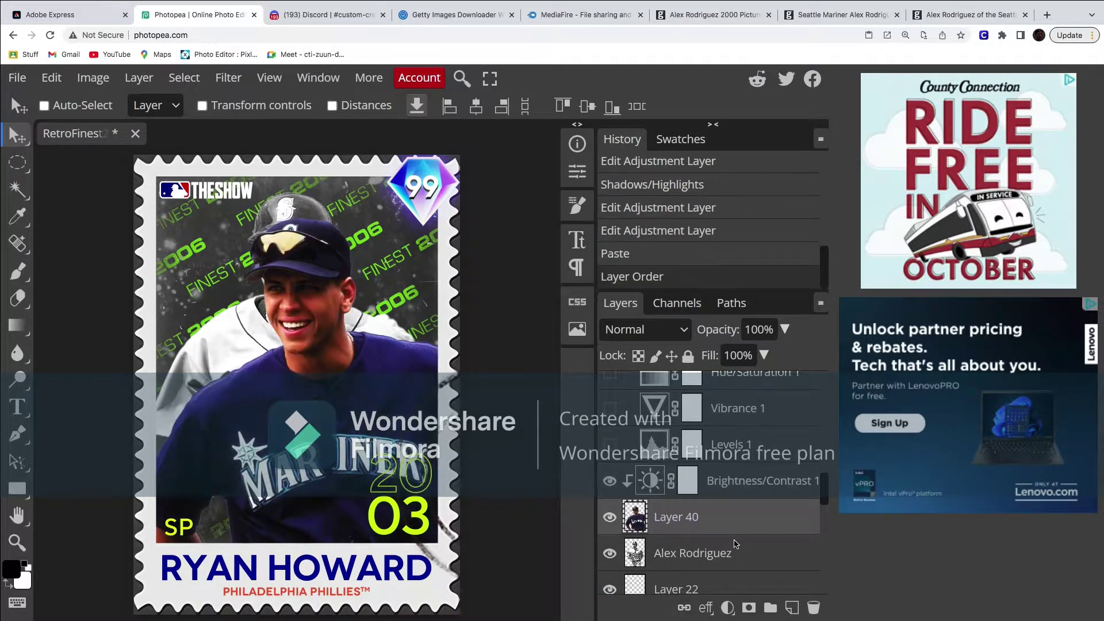
left_click(694, 552)
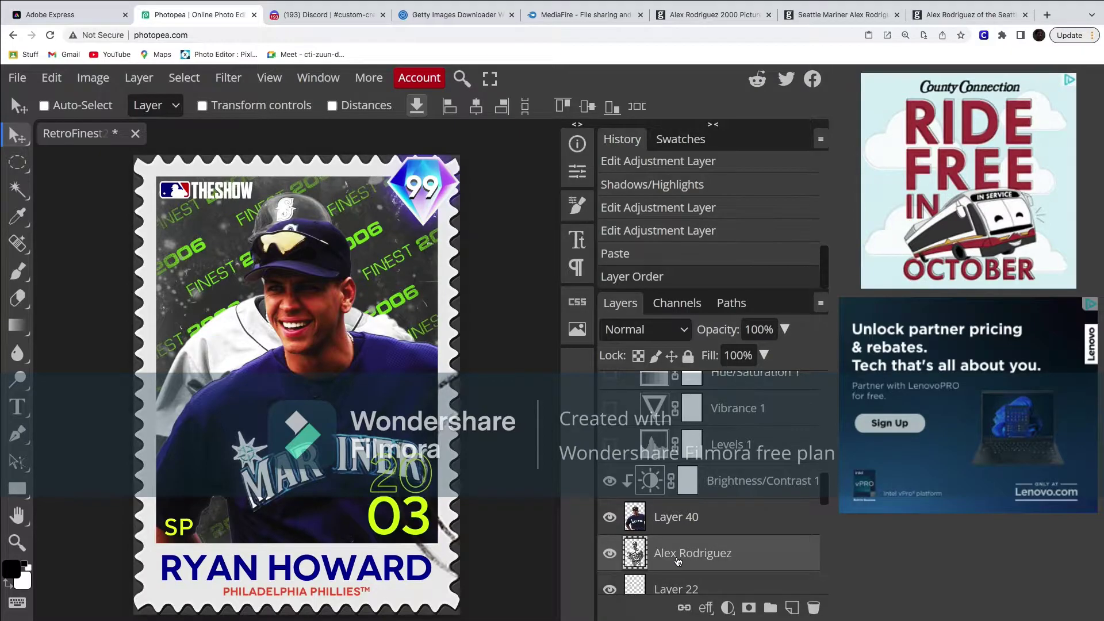
key("Delete")
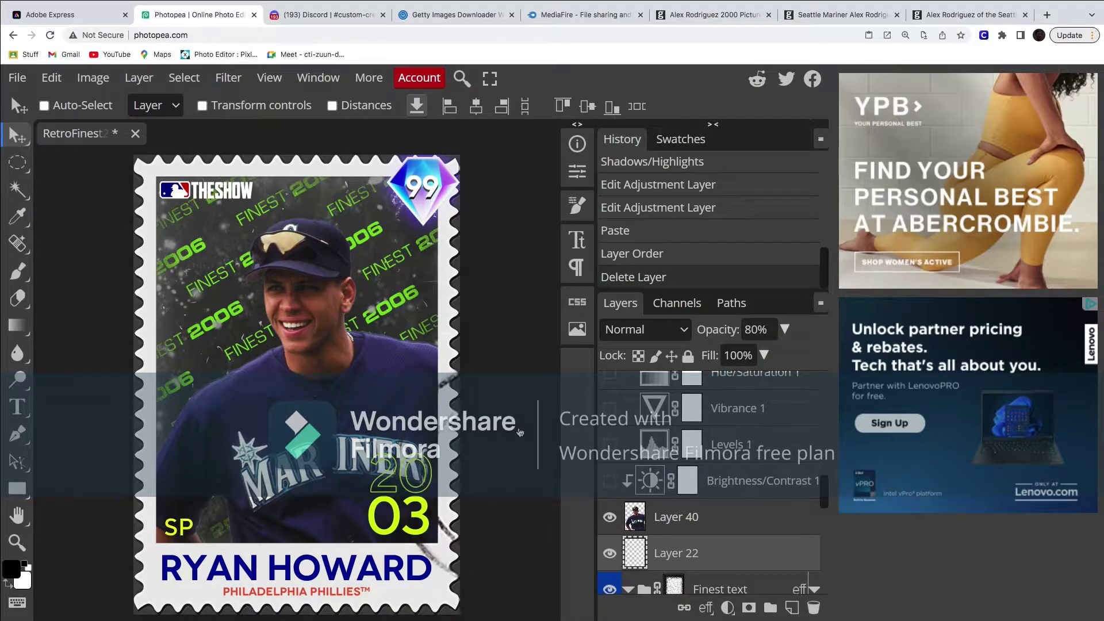
Step: Reposition the Mariners photo in the card's picture area and scale it down to about 84% with Free Transform
key("alt+bracketright")
left_click_drag(366, 325, 317, 290)
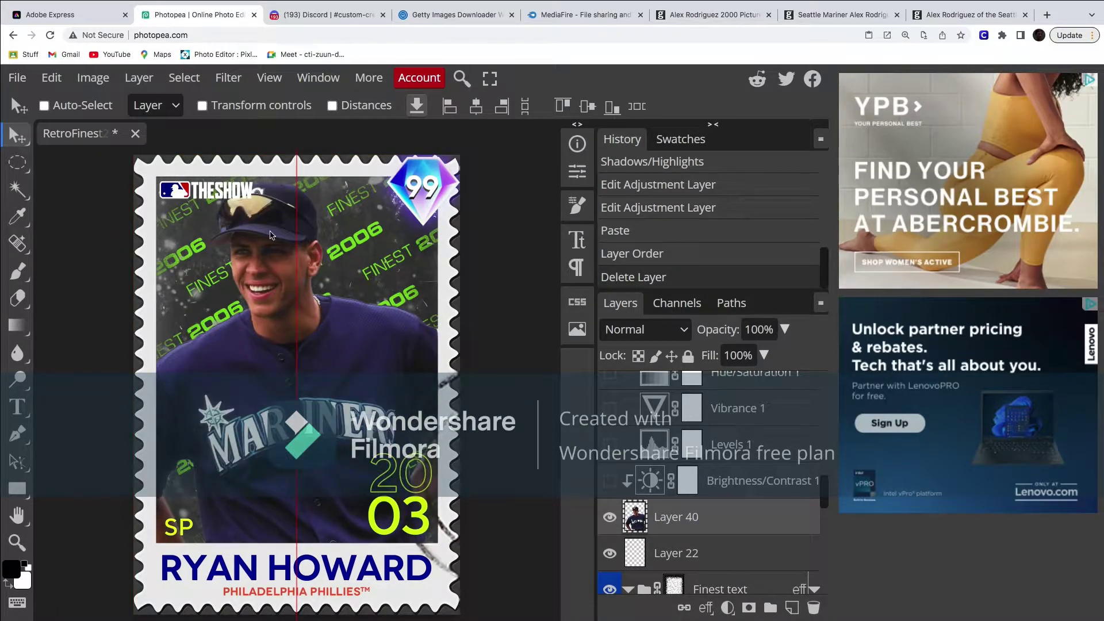
left_click_drag(226, 167, 220, 173)
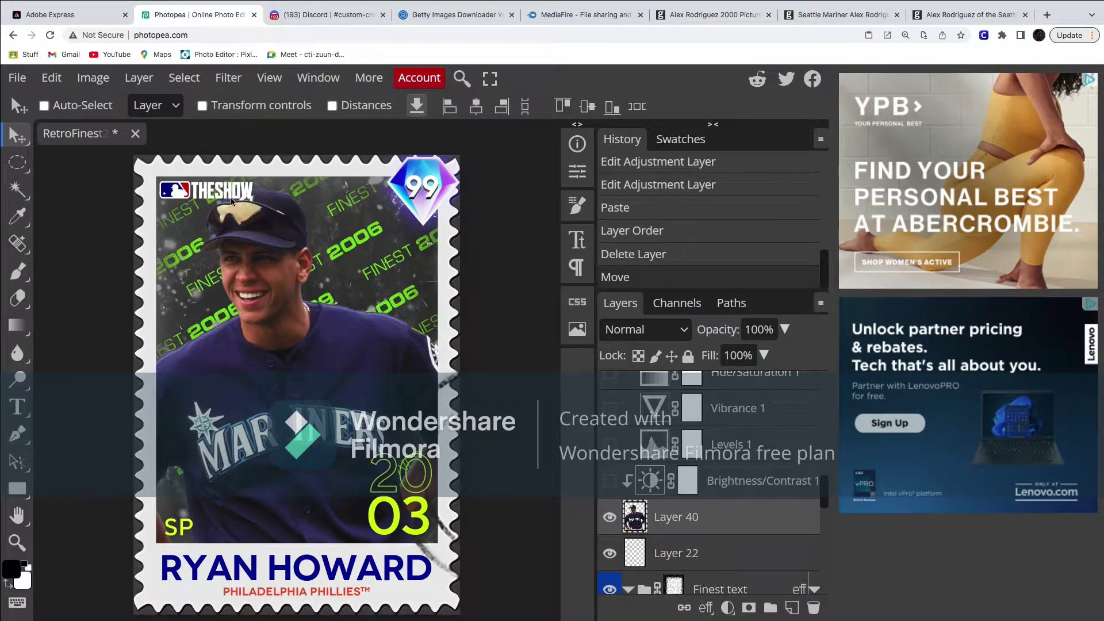
left_click_drag(265, 193, 299, 248)
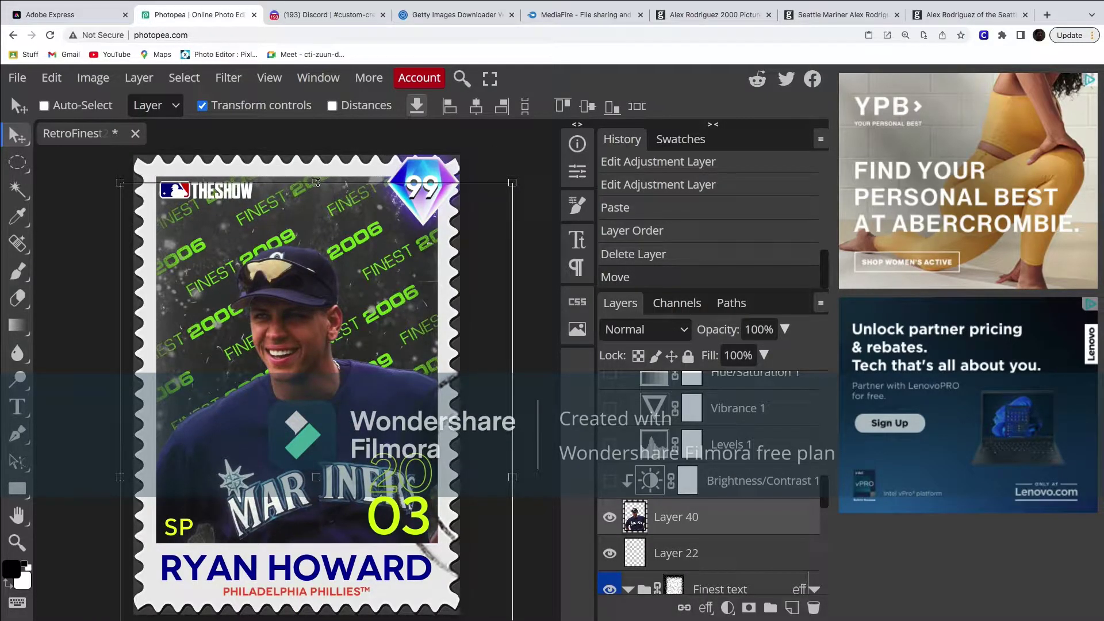
left_click_drag(316, 183, 315, 304)
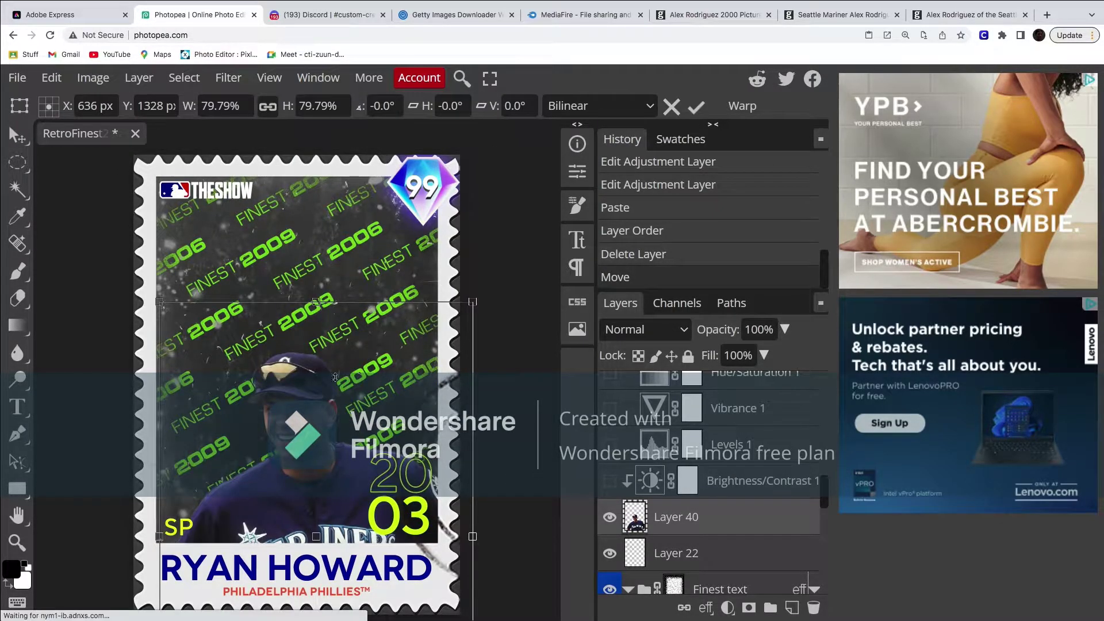
left_click_drag(326, 343, 326, 301)
left_click_drag(297, 171, 309, 151)
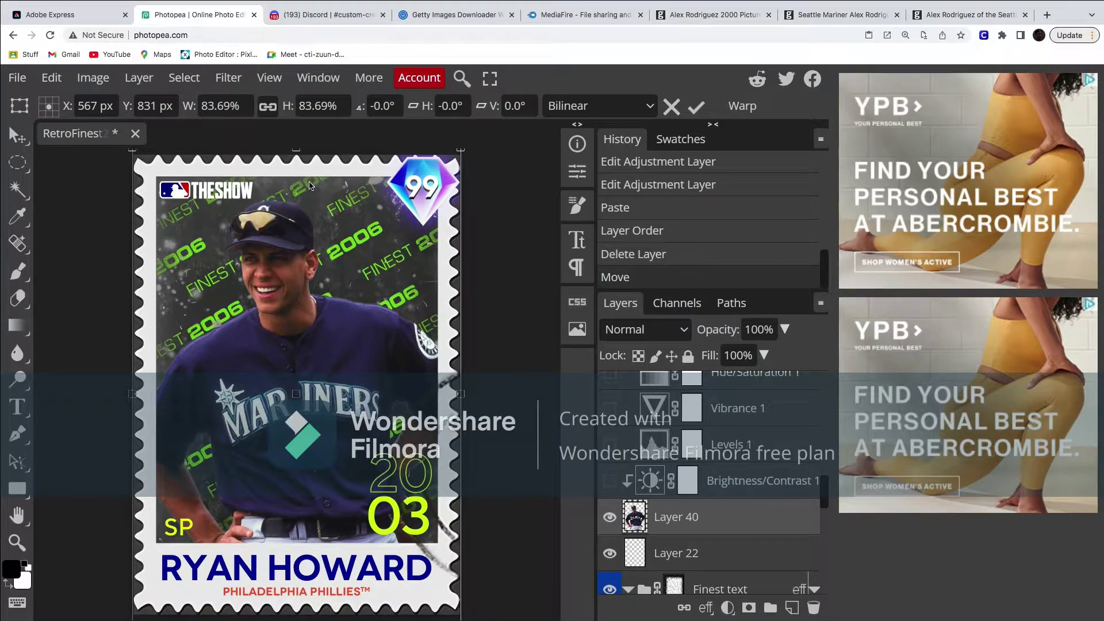
left_click_drag(296, 149, 297, 147)
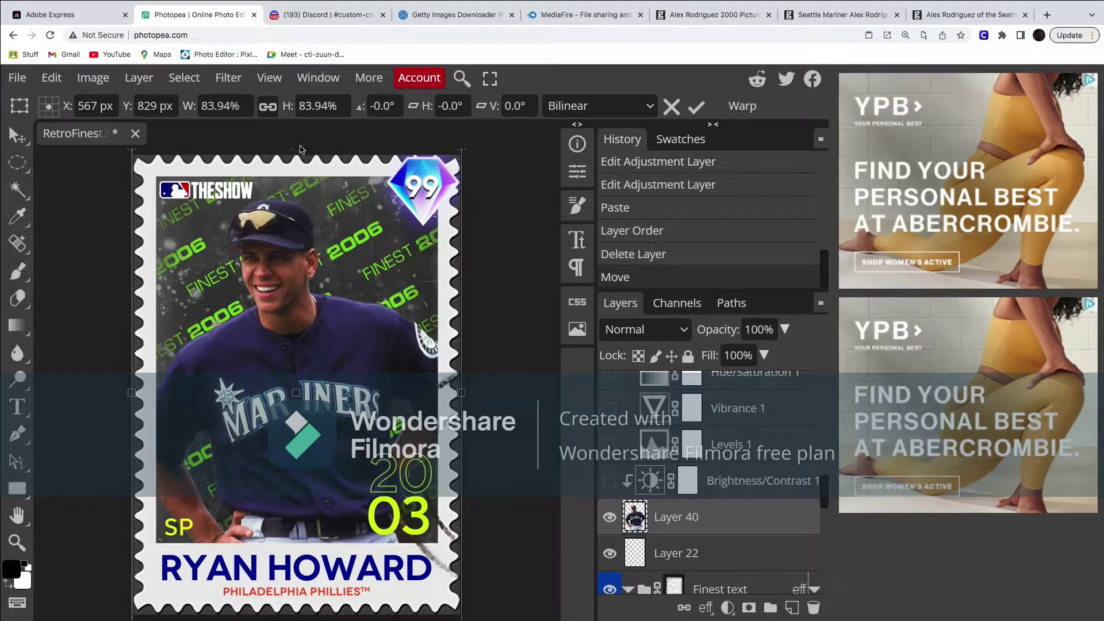
key("Return")
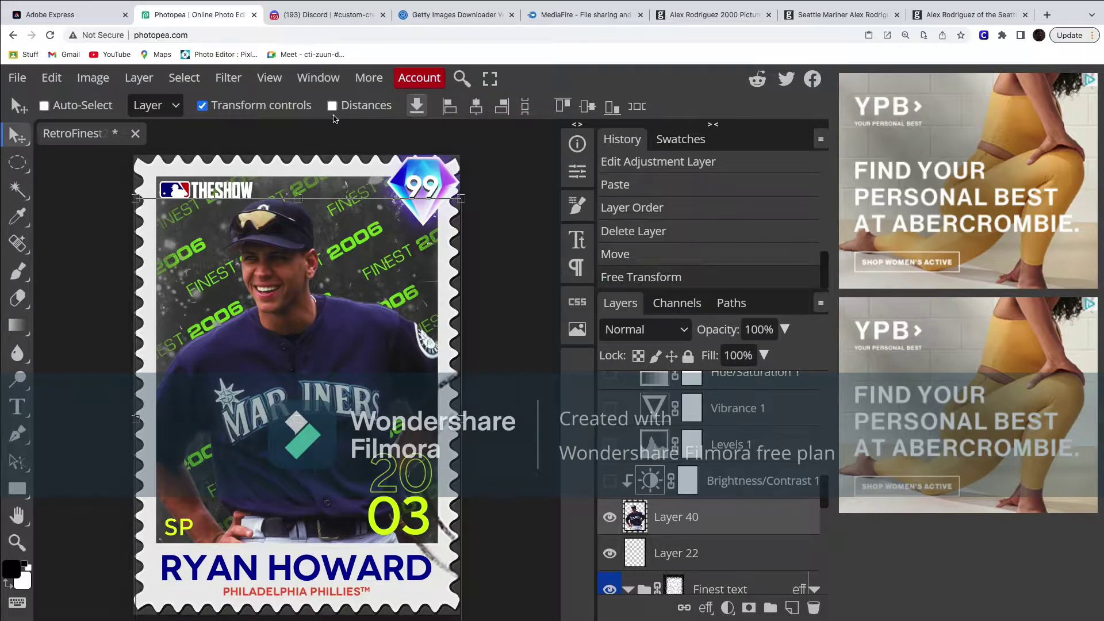
Step: Nudge the Mariners photo slightly down and enlarge it to about 101.7%
left_click_drag(334, 428, 336, 430)
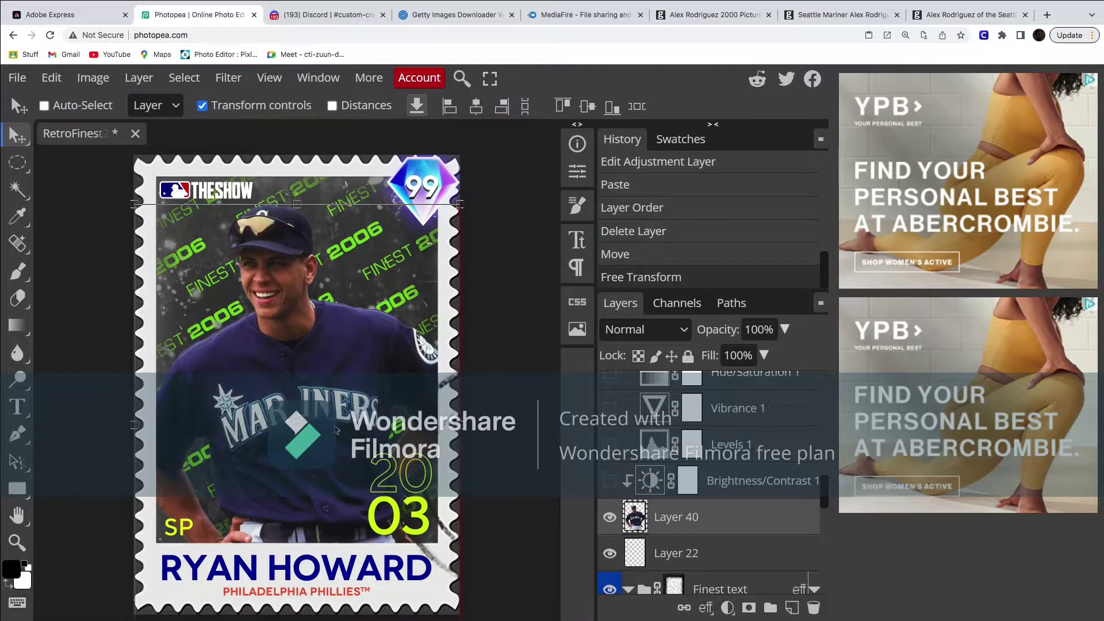
left_click_drag(294, 193, 301, 202)
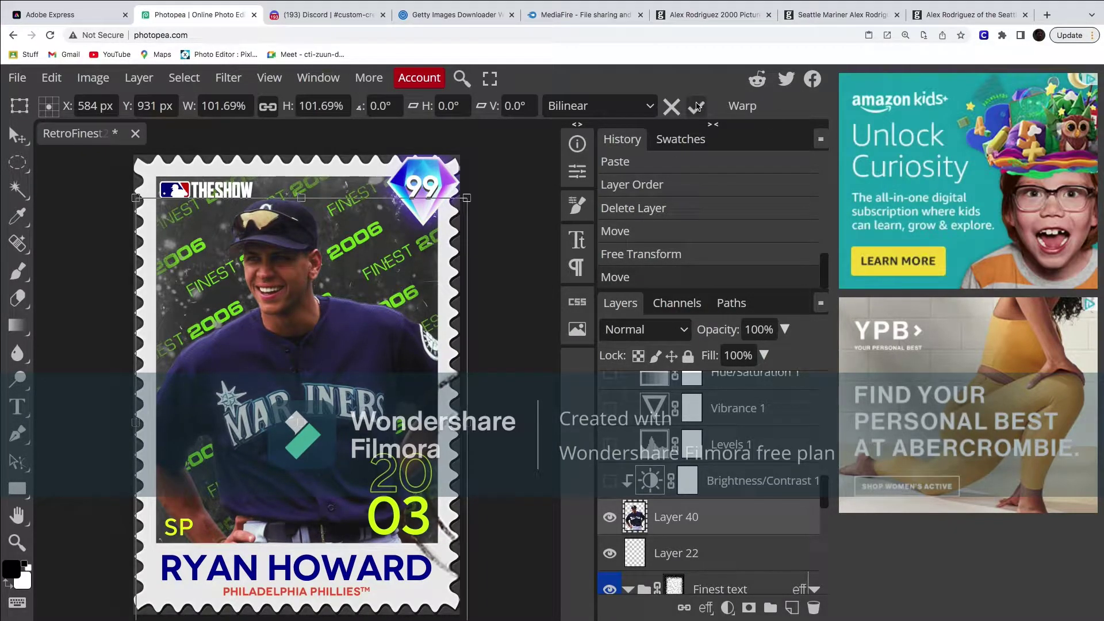
left_click(697, 106)
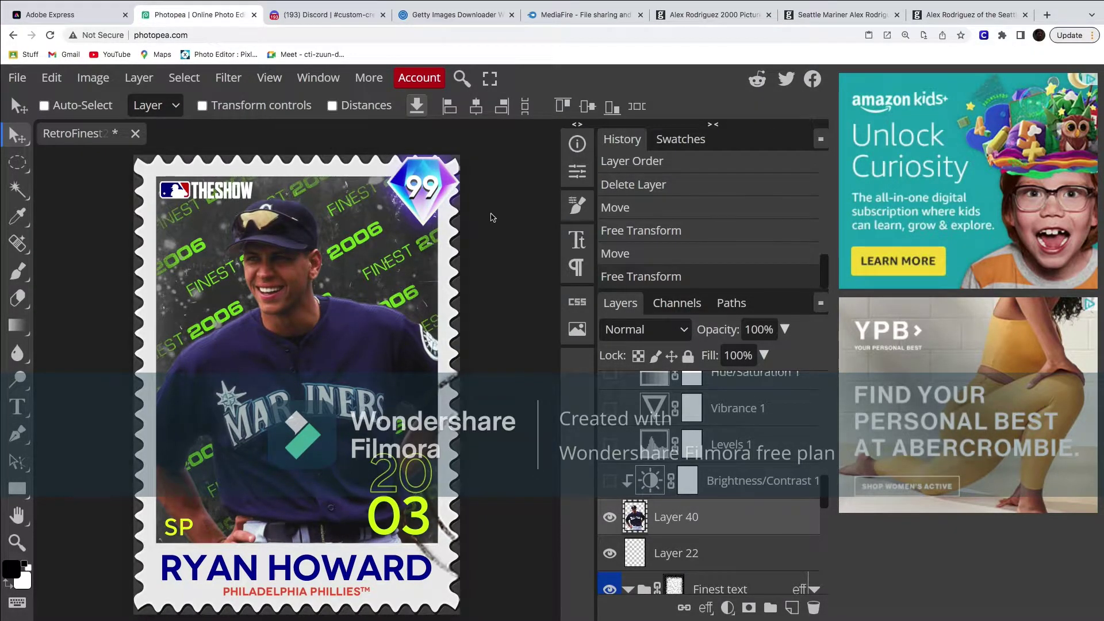
Step: Start a Black & White adjustment on the Mariners photo and raise its red value to 100
left_click(458, 82)
type("black")
left_click(506, 156)
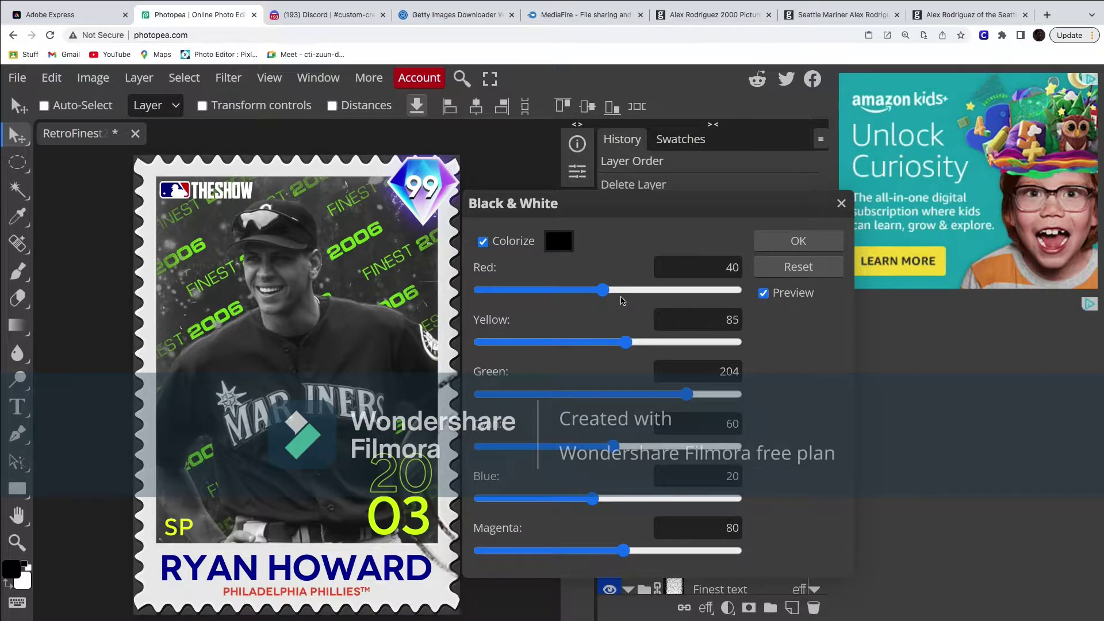
left_click_drag(614, 295, 608, 292)
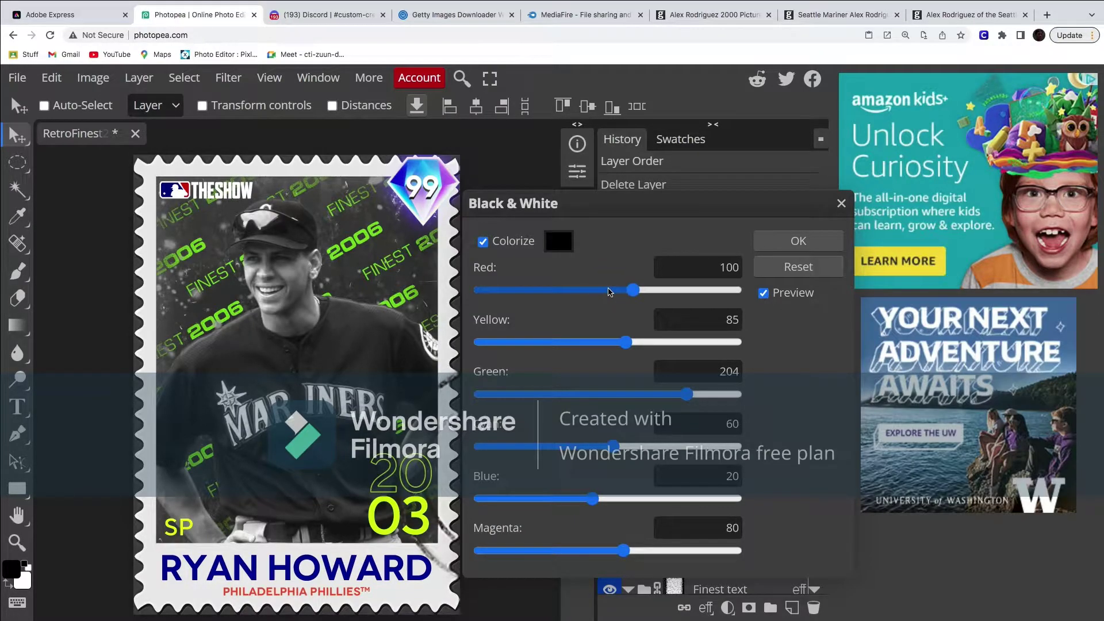
Step: Try Black & White values of 60 for red and 80 for yellow on the Mariners photo
left_click(738, 267)
key("BackSpace")
key("BackSpace")
key("BackSpace")
type("60")
key("Return")
left_click(739, 320)
type("70")
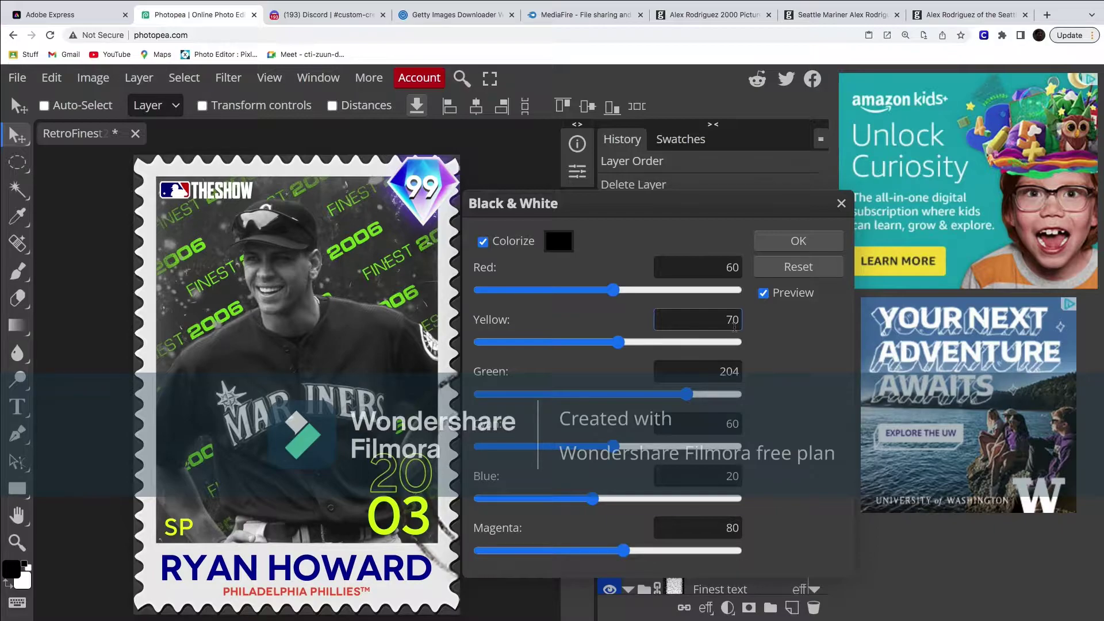
key("BackSpace")
key("BackSpace")
type("80")
key("Return")
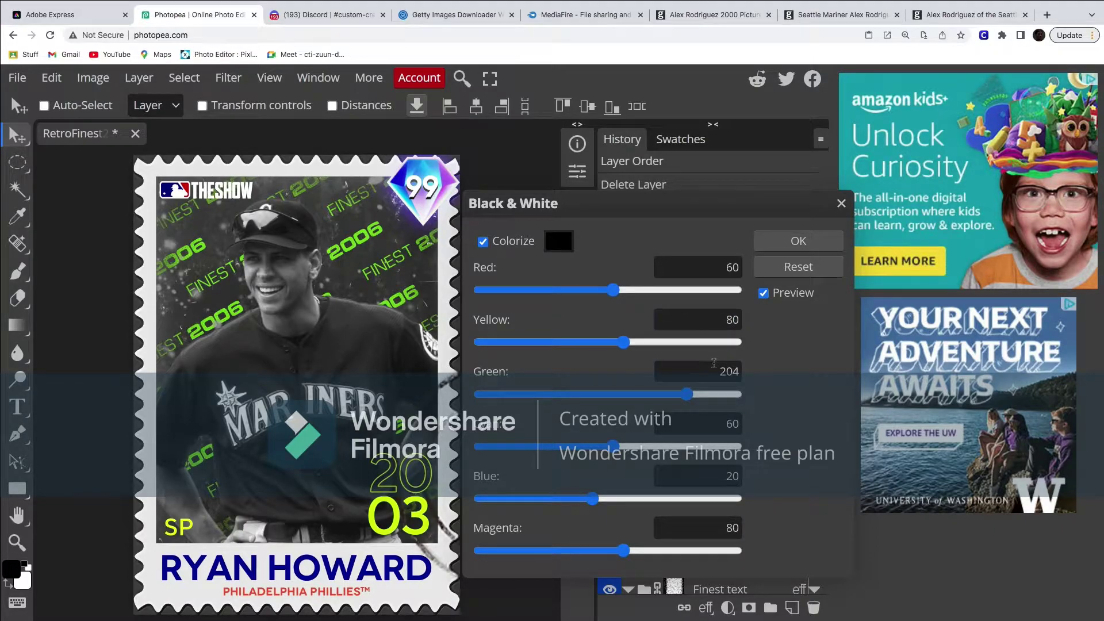
Step: Set both the red and yellow values of the Black & White adjustment to 70
left_click(739, 266)
type("70")
key("Return")
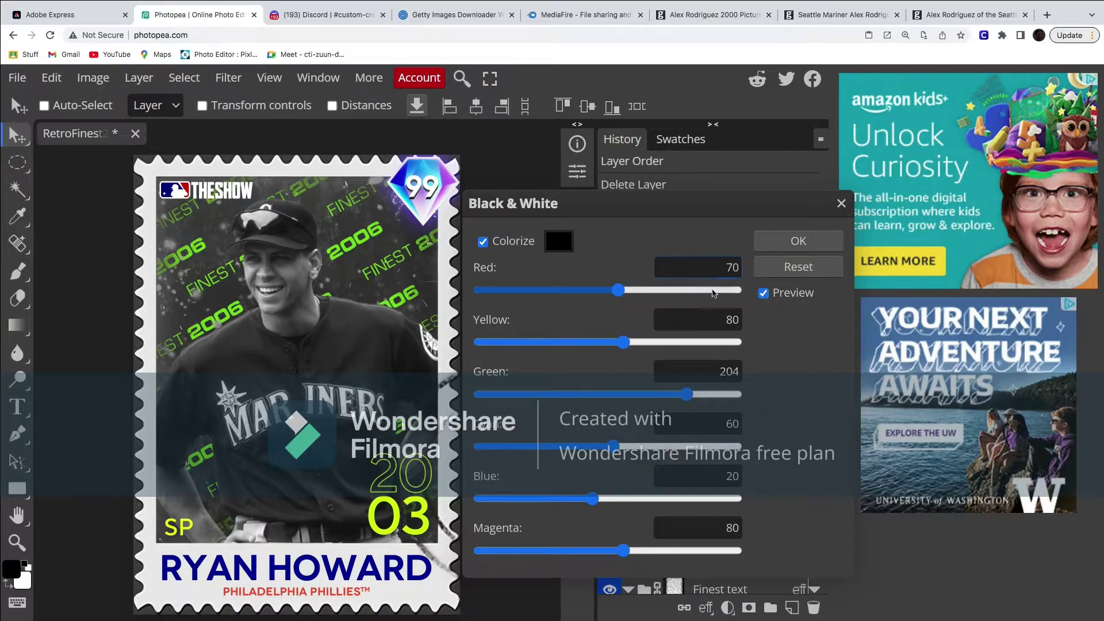
key("BackSpace")
key("BackSpace")
type("70")
key("Return")
Step: Set the Black & White green value to 300, raise cyan, and compare the photo with Brightness/Contrast 1 hidden and shown
left_click_drag(686, 393, 759, 408)
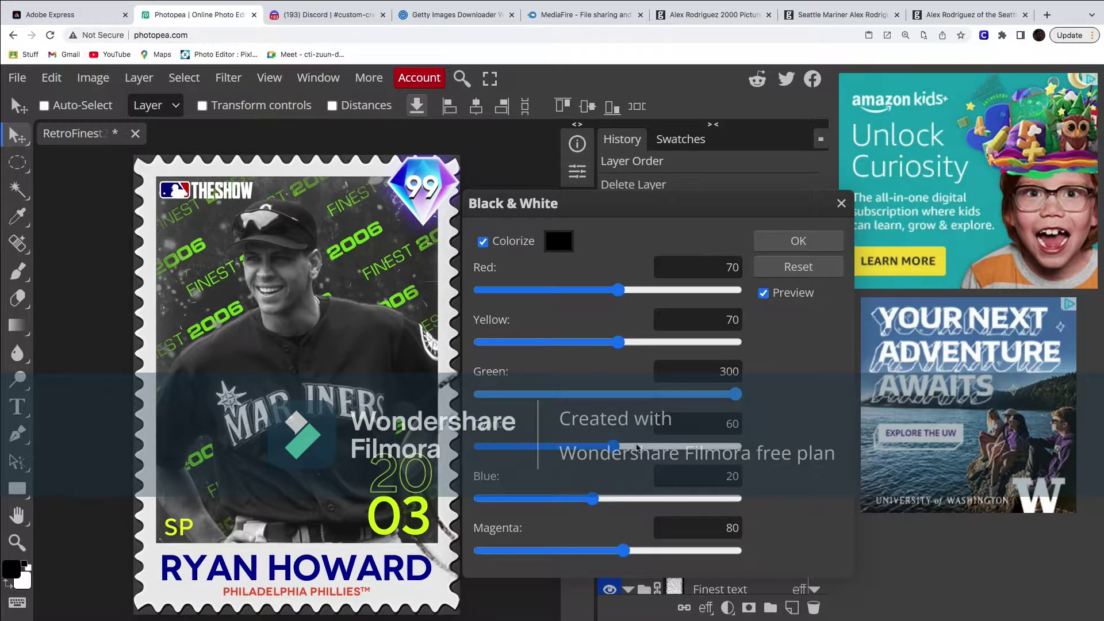
left_click_drag(636, 448, 665, 441)
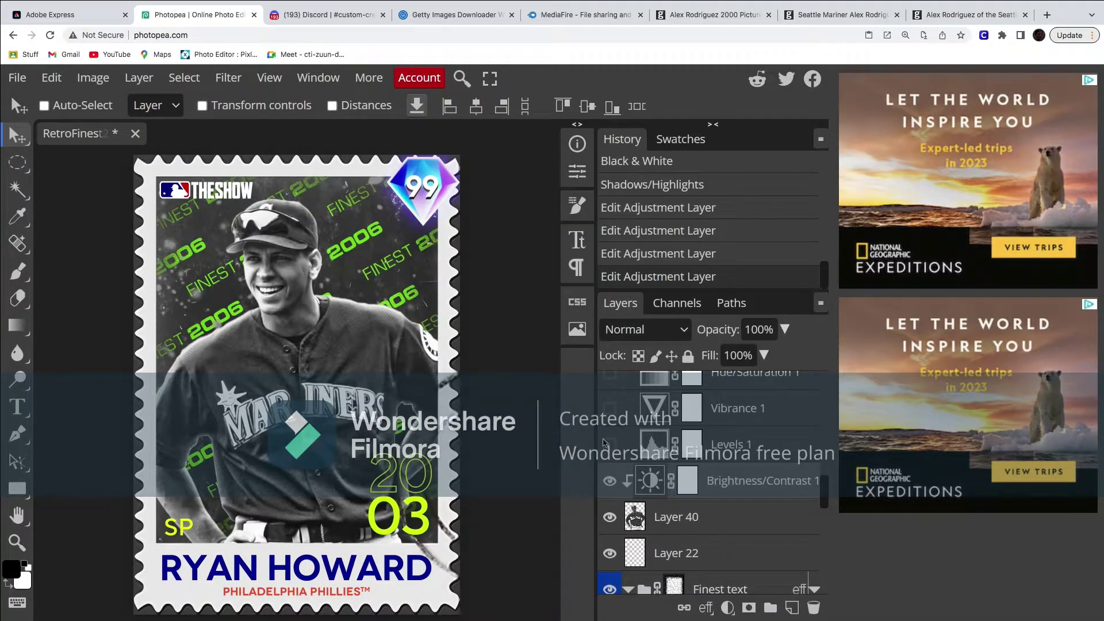
left_click(608, 481)
left_click(608, 482)
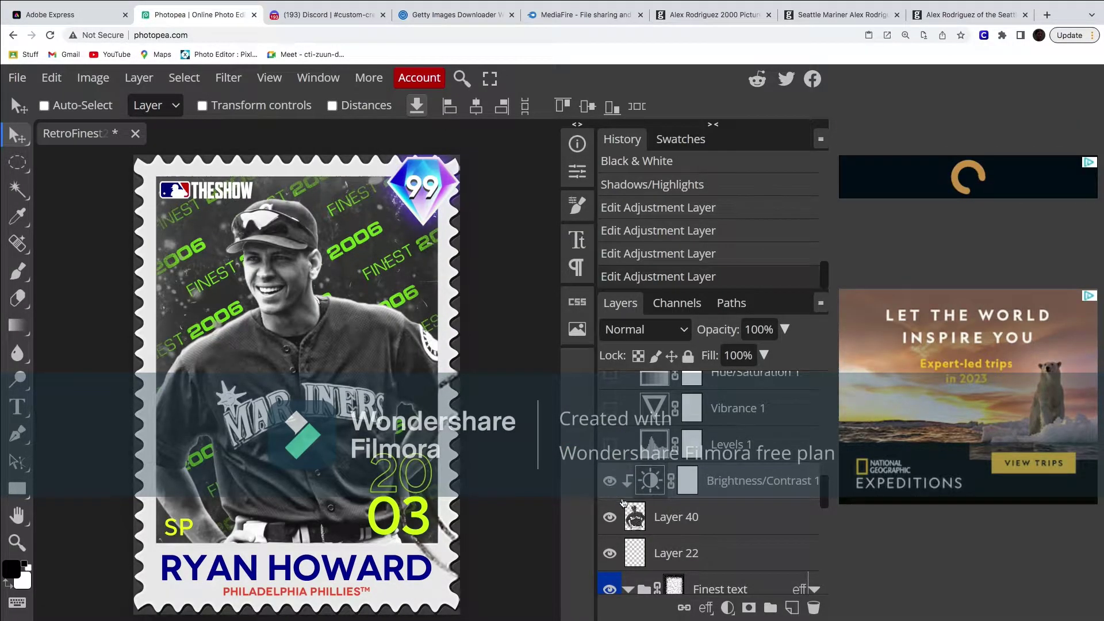
Step: Replace the RYAN HOWARD name text on the card with ALEX RODRIGUEZ
double_click(314, 582)
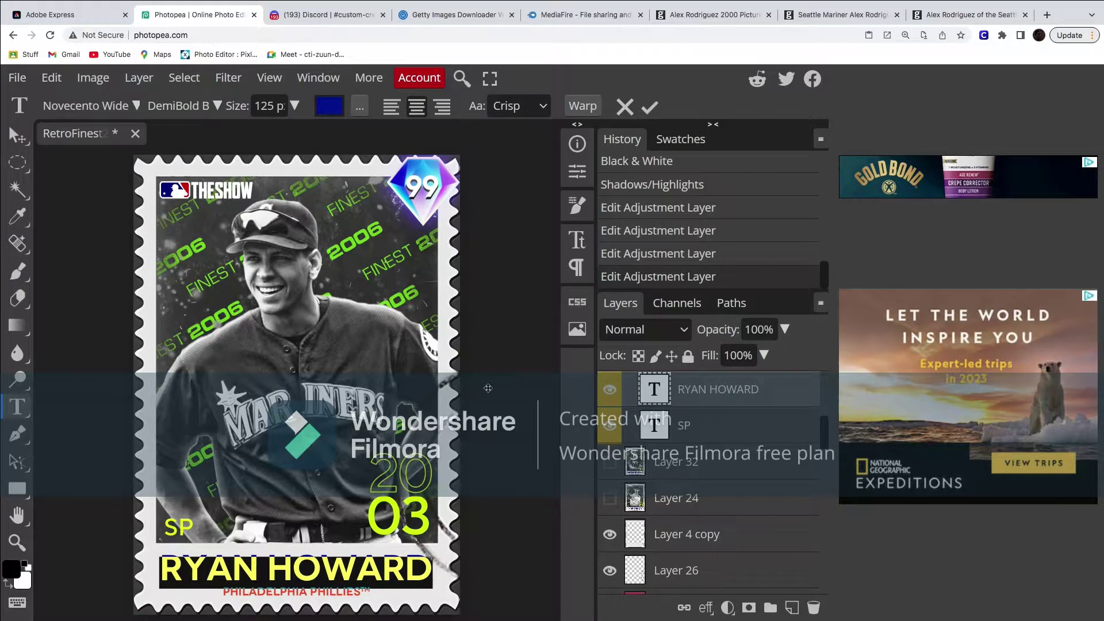
left_click(579, 240)
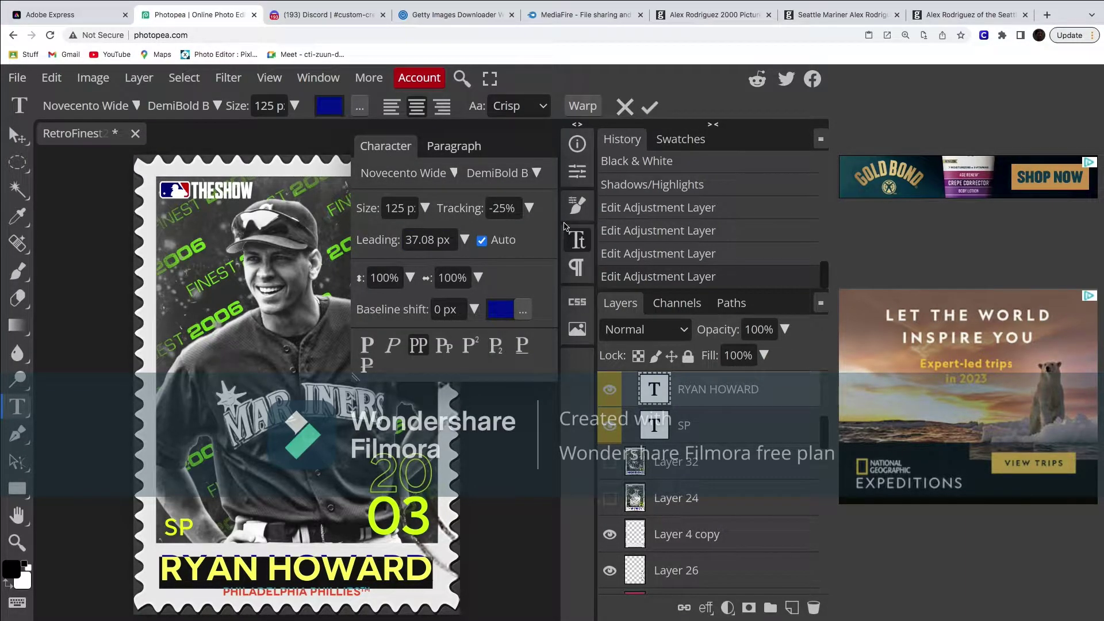
left_click(578, 240)
left_click(431, 569)
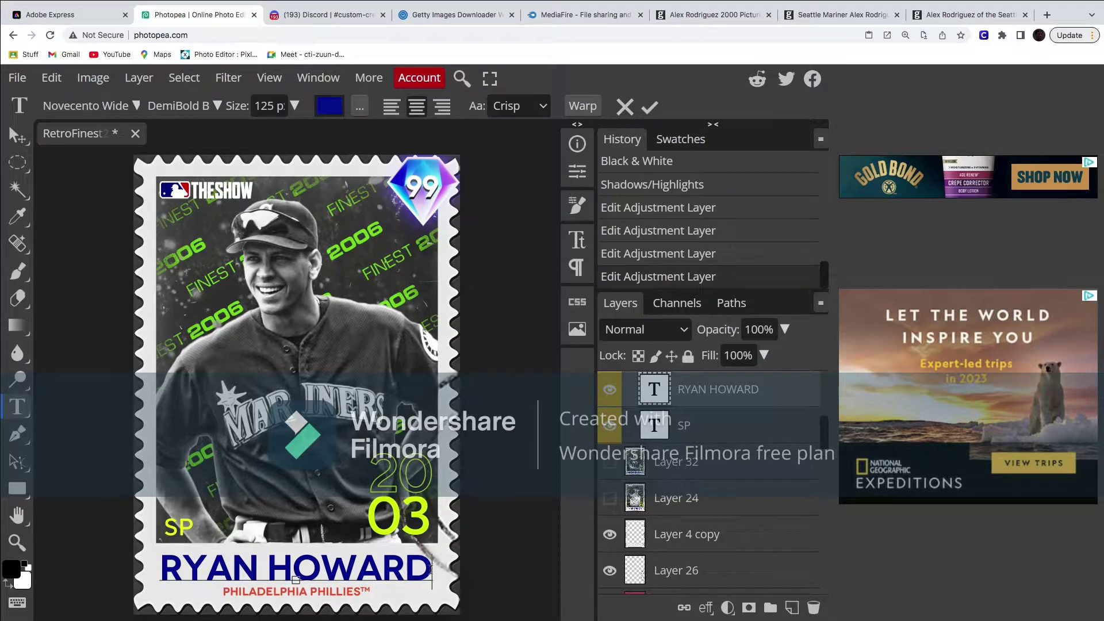
key("ctrl+a")
key("BackSpace")
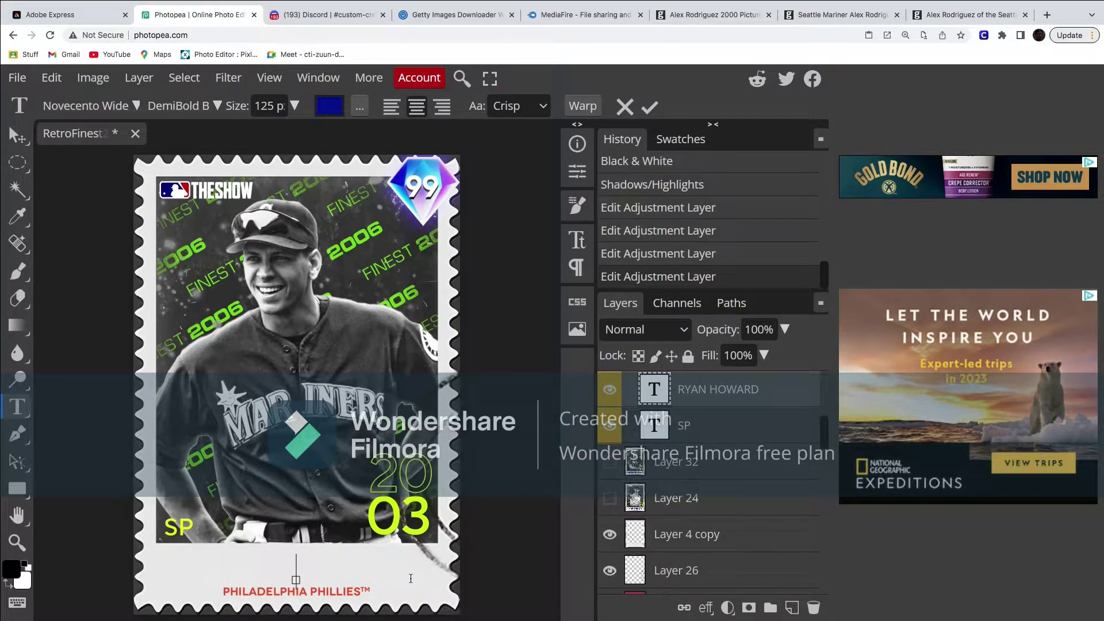
type("ALEX")
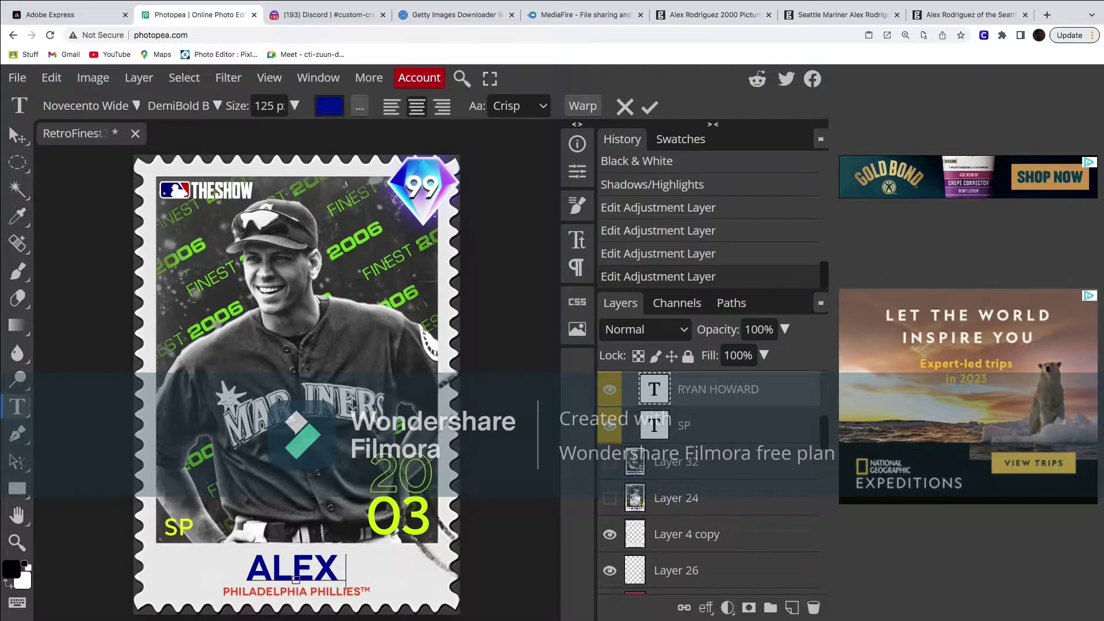
type(" RODRIGUEZ")
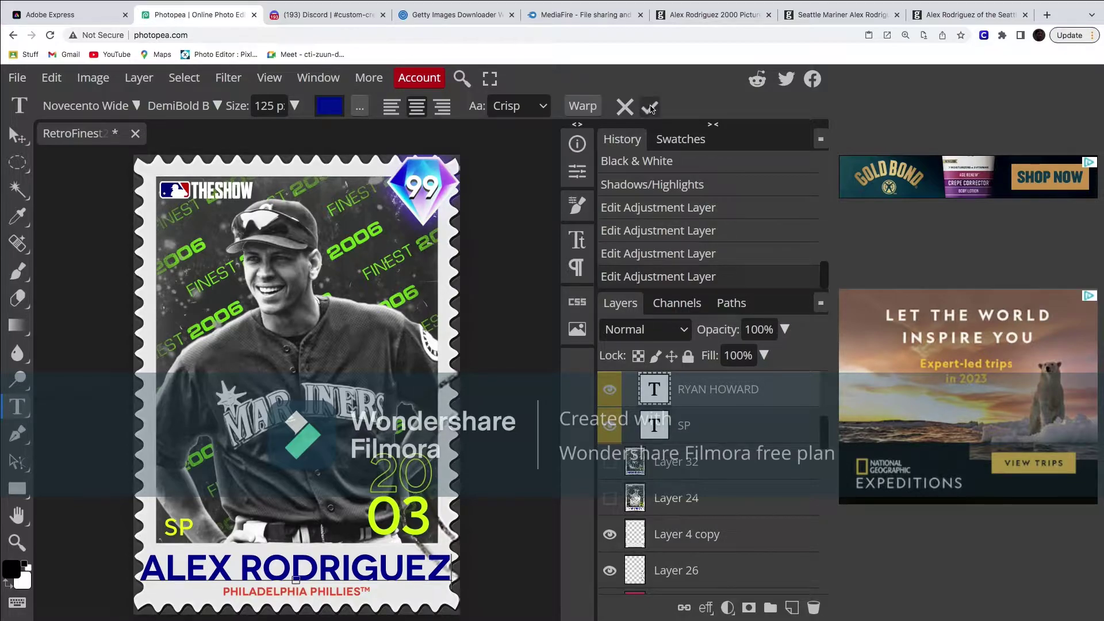
left_click(648, 106)
Step: Scale the ALEX RODRIGUEZ text to about 91.4% so it fits inside the card's stamp border
left_click(223, 111)
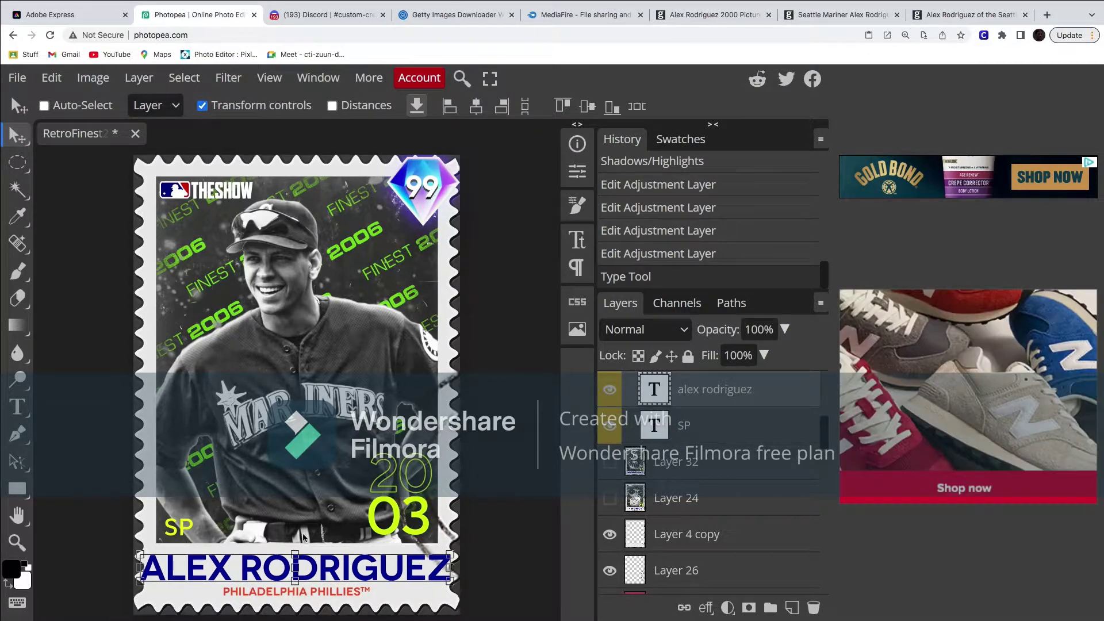
left_click_drag(295, 553, 296, 555)
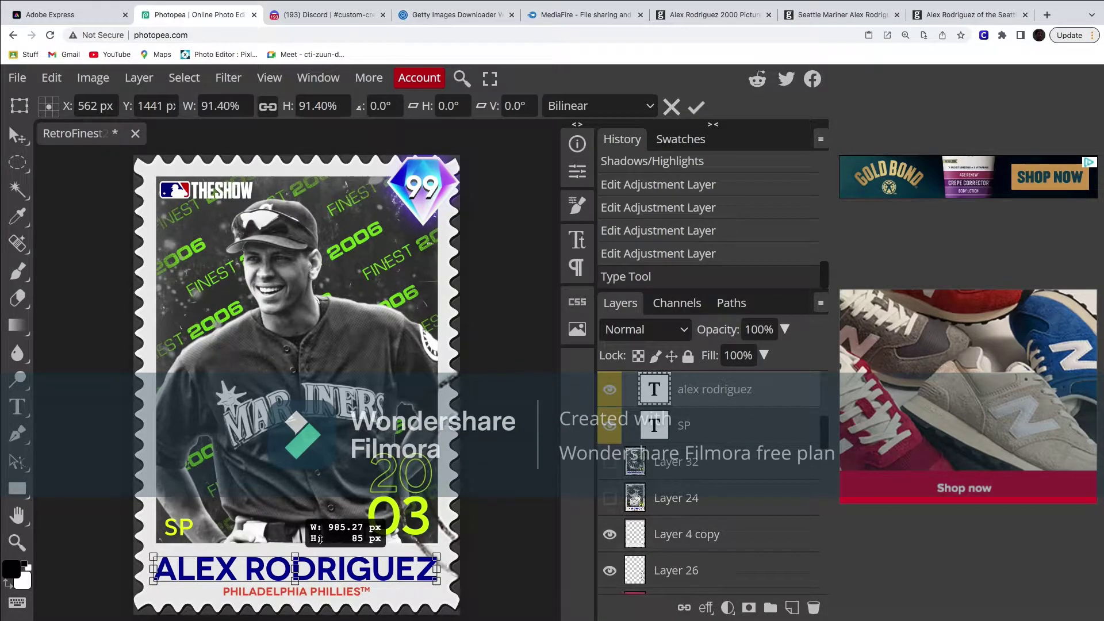
left_click(695, 106)
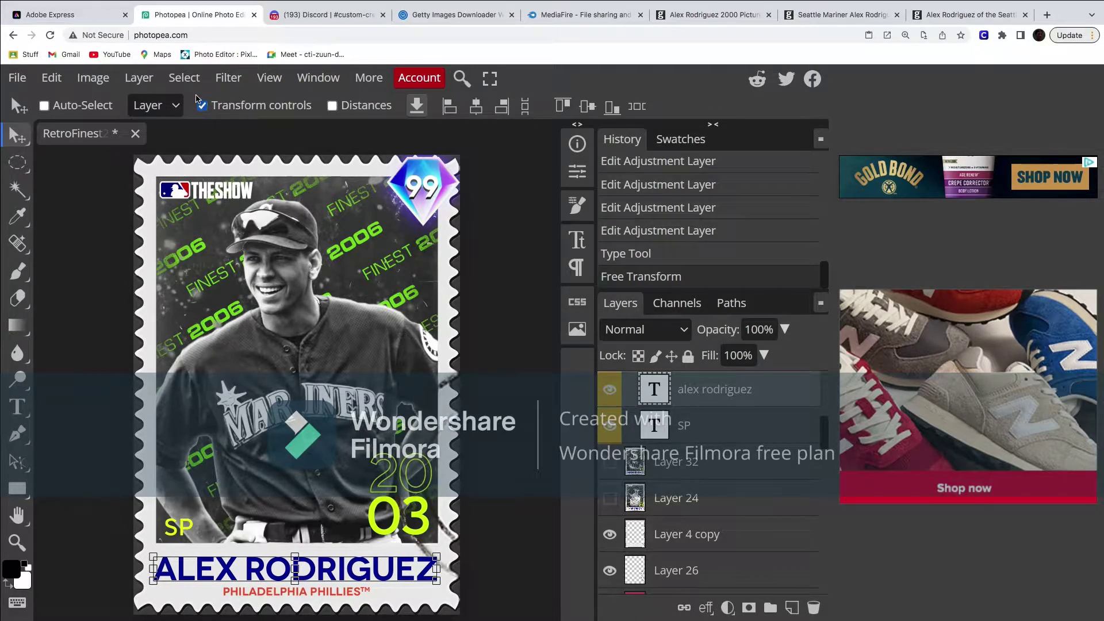
Step: Replace the PHILADELPHIA PHILLIES team text beneath the player name with SEATTLE MARINERS
double_click(363, 588)
left_click(362, 588)
key("ctrl+a")
key("BackSpace")
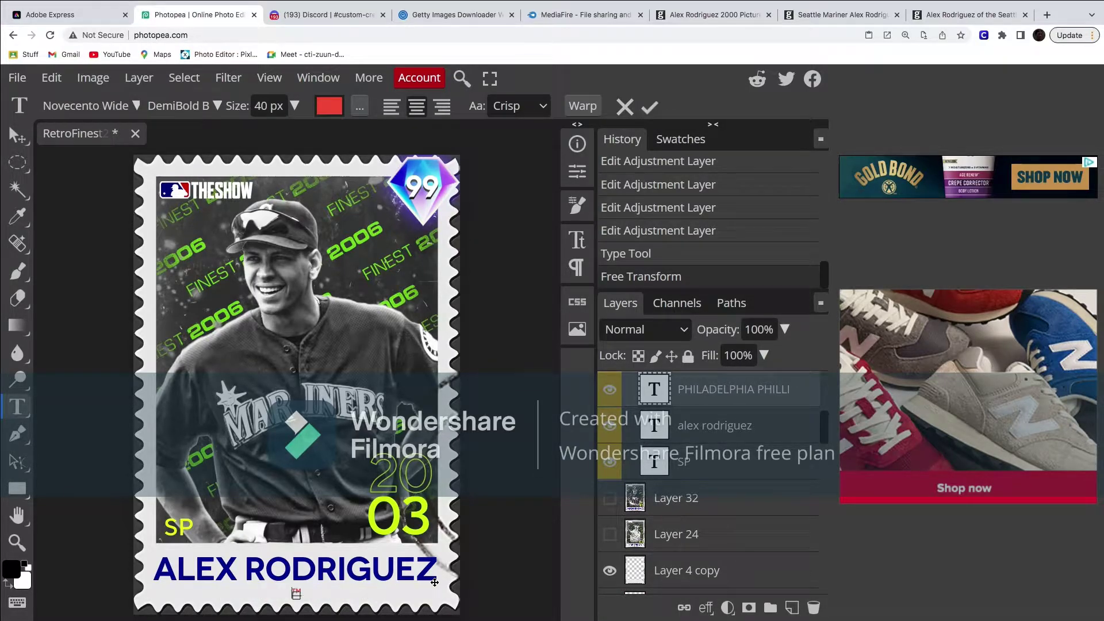
type("SEATTLE MARINERS™")
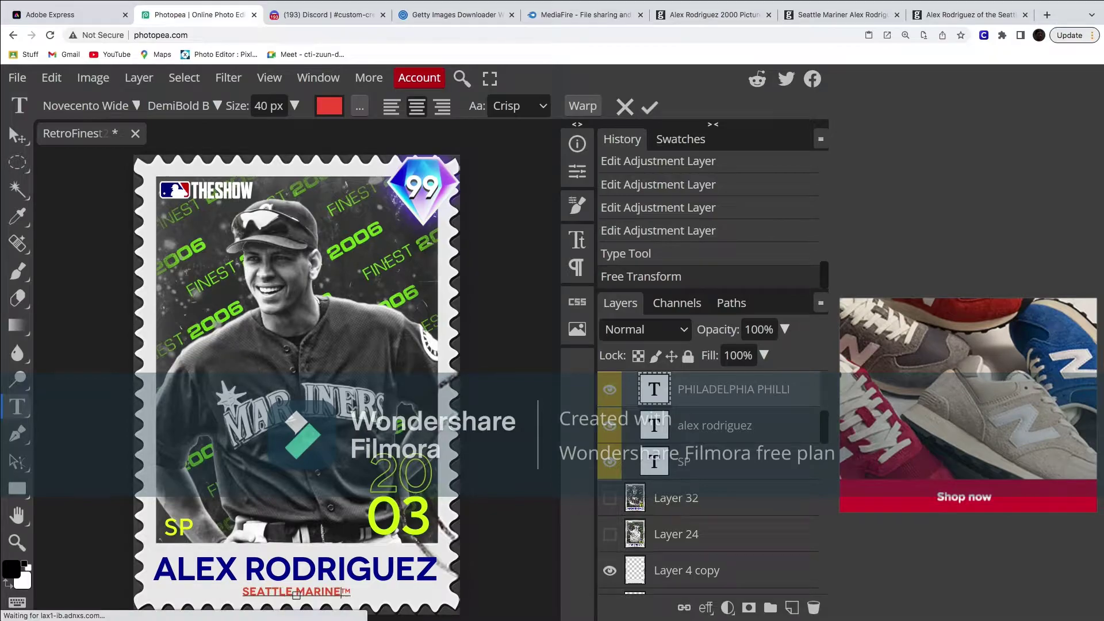
key("Delete")
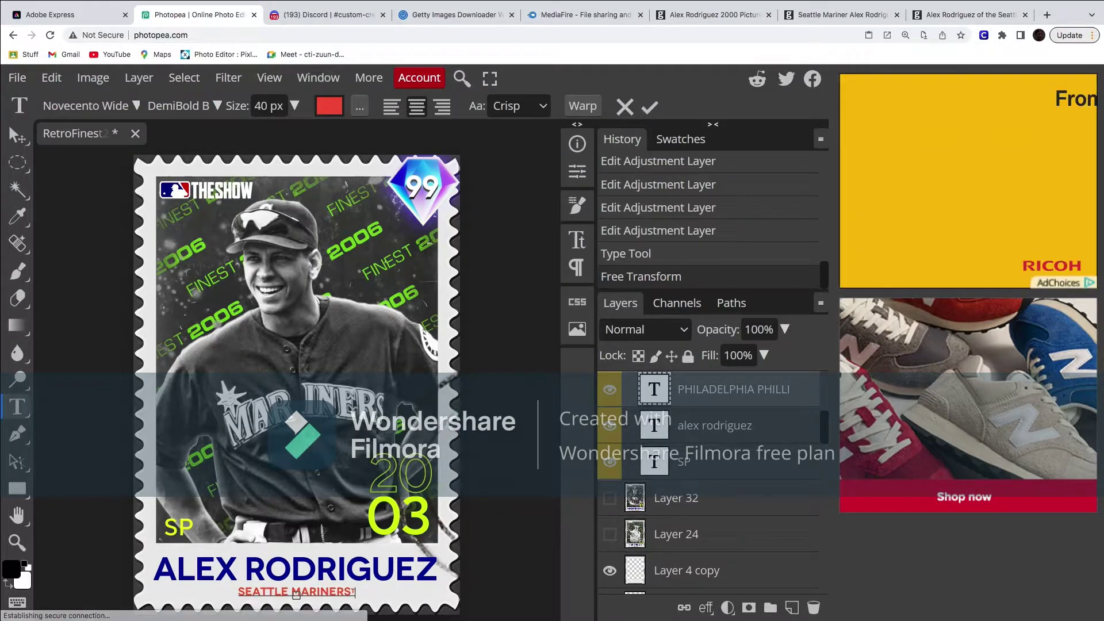
left_click(17, 136)
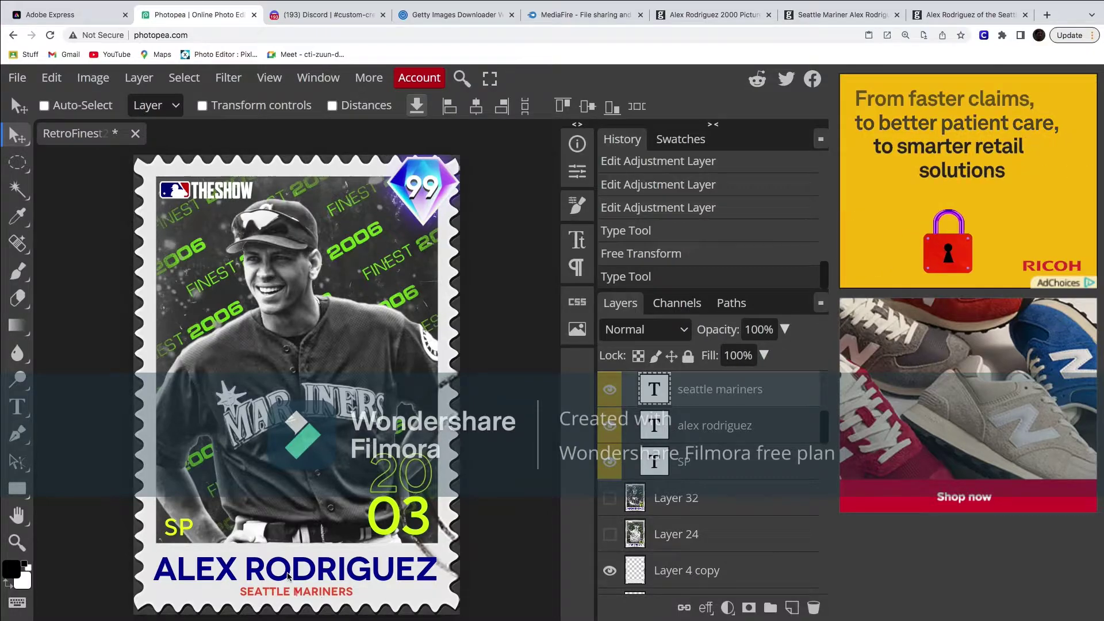
Step: Add a separate TM text at the end of the SEATTLE MARINERS line
key("t")
left_click(357, 590)
type("TM")
left_click(659, 105)
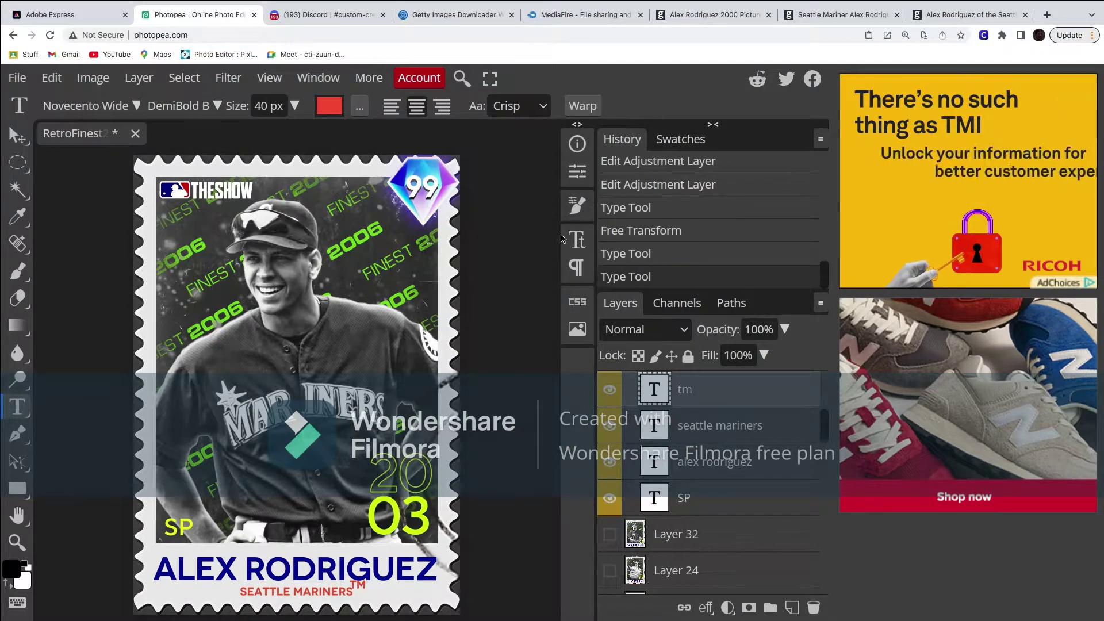
Step: Set the TM text size to 20 px and nudge it into place at the end of SEATTLE MARINERS
left_click(577, 239)
left_click(396, 213)
key("BackSpace")
key("BackSpace")
type("20")
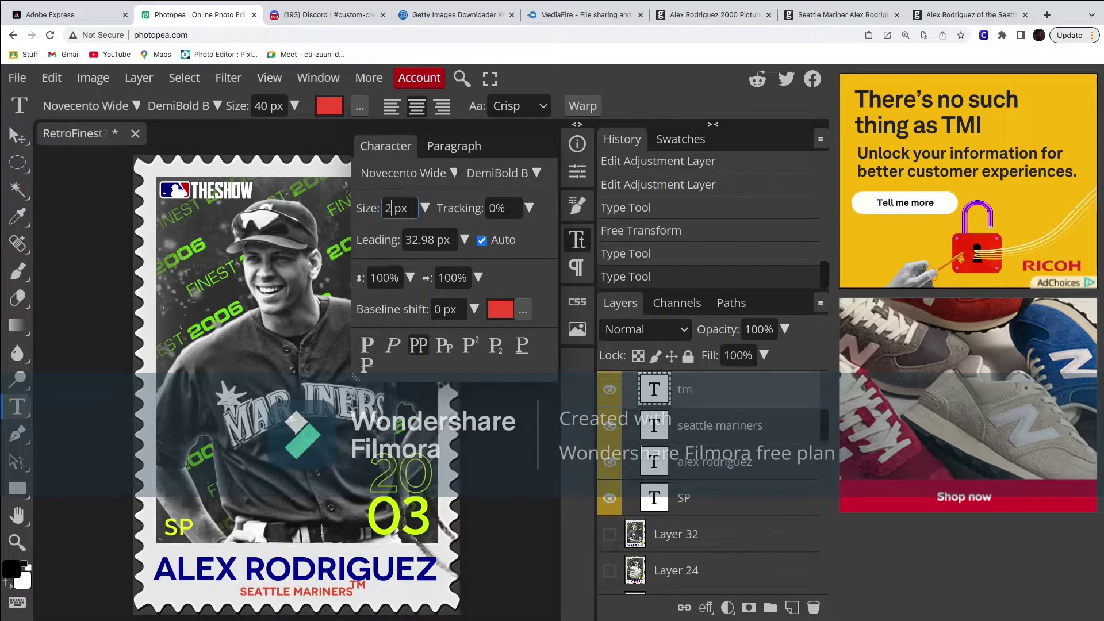
key("Return")
left_click(577, 239)
key("v")
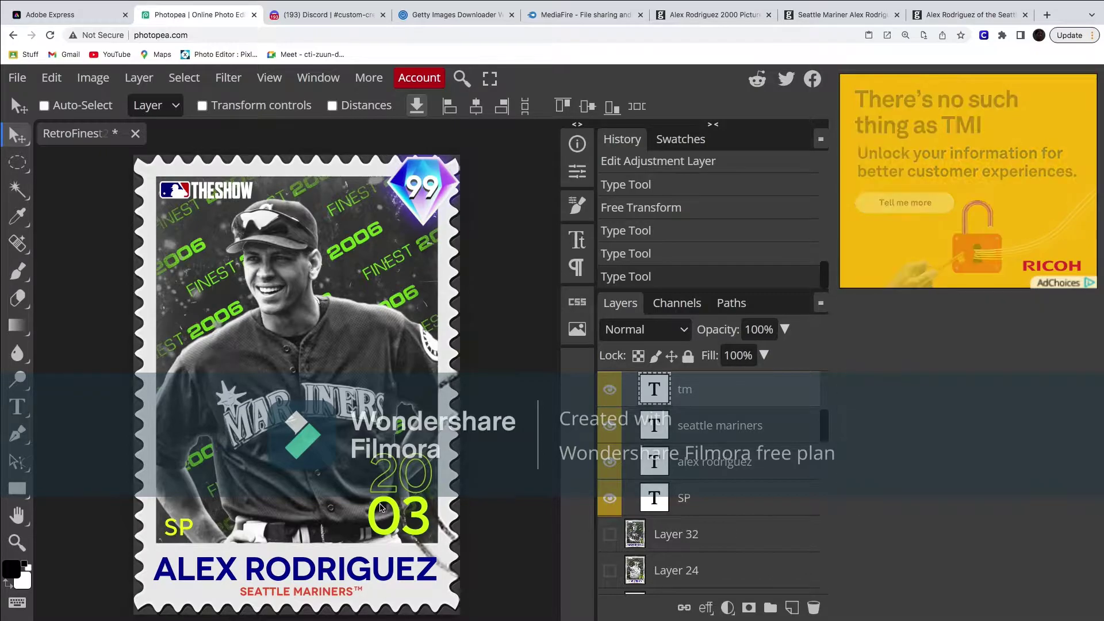
left_click(380, 507)
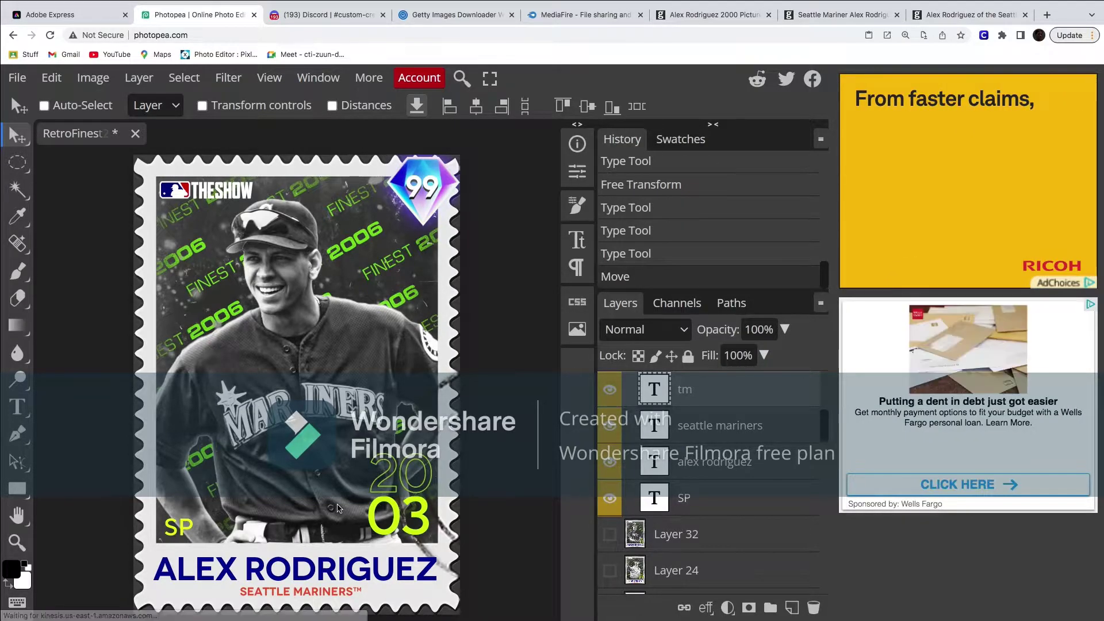
Step: Search the web for what position A-Rod played on the Mariners, close that page and return to Photopea
left_click(959, 15)
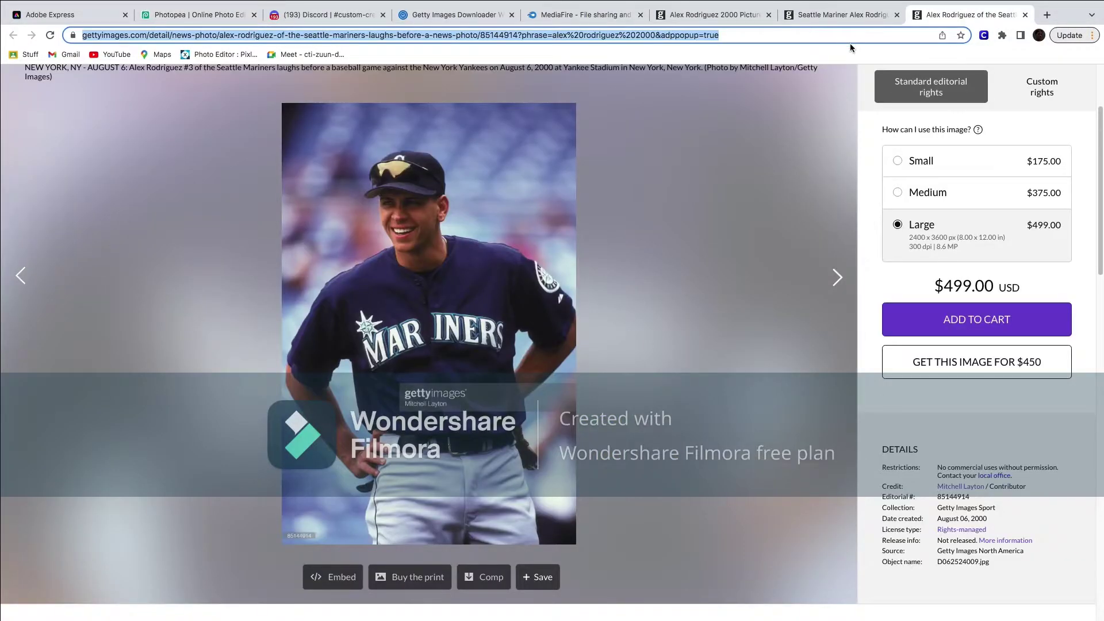
left_click(850, 37)
type("what position was a")
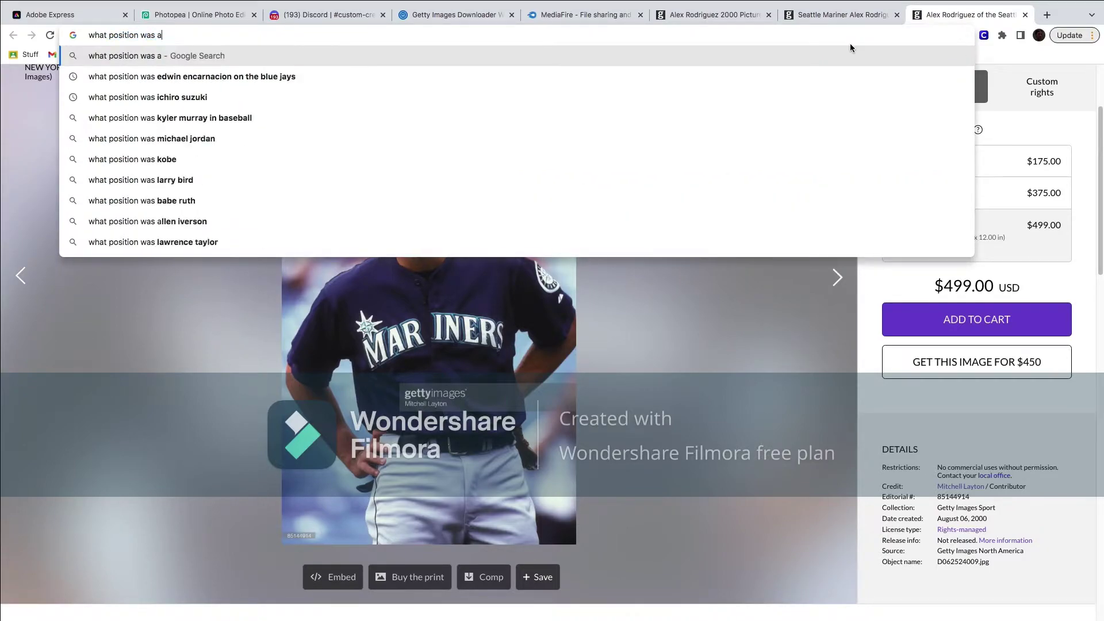
type("-rod on the mariners")
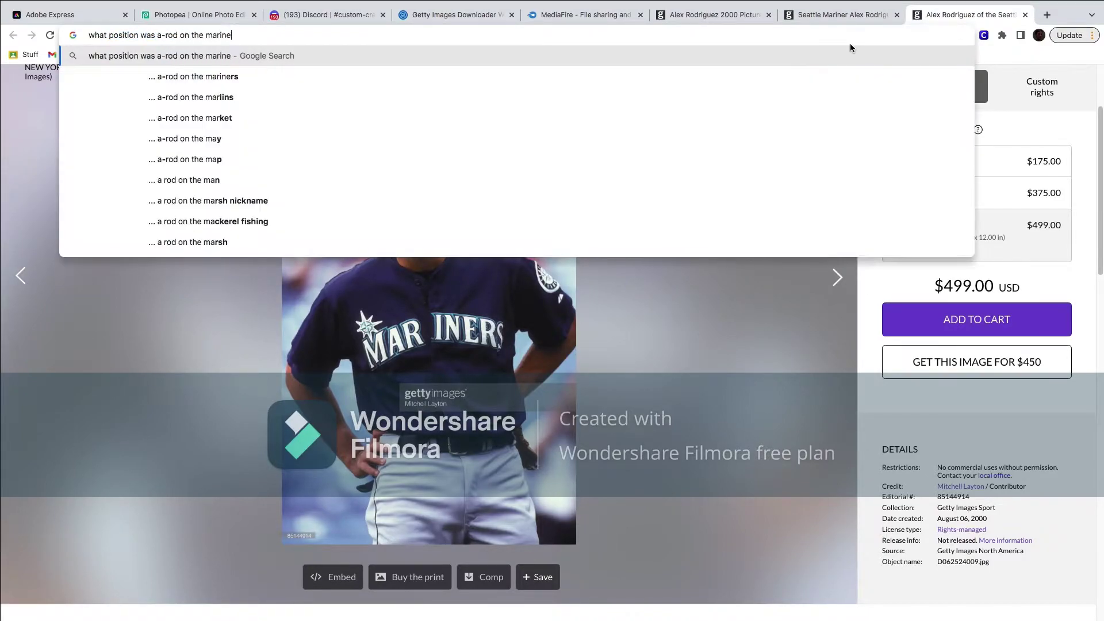
key("Return")
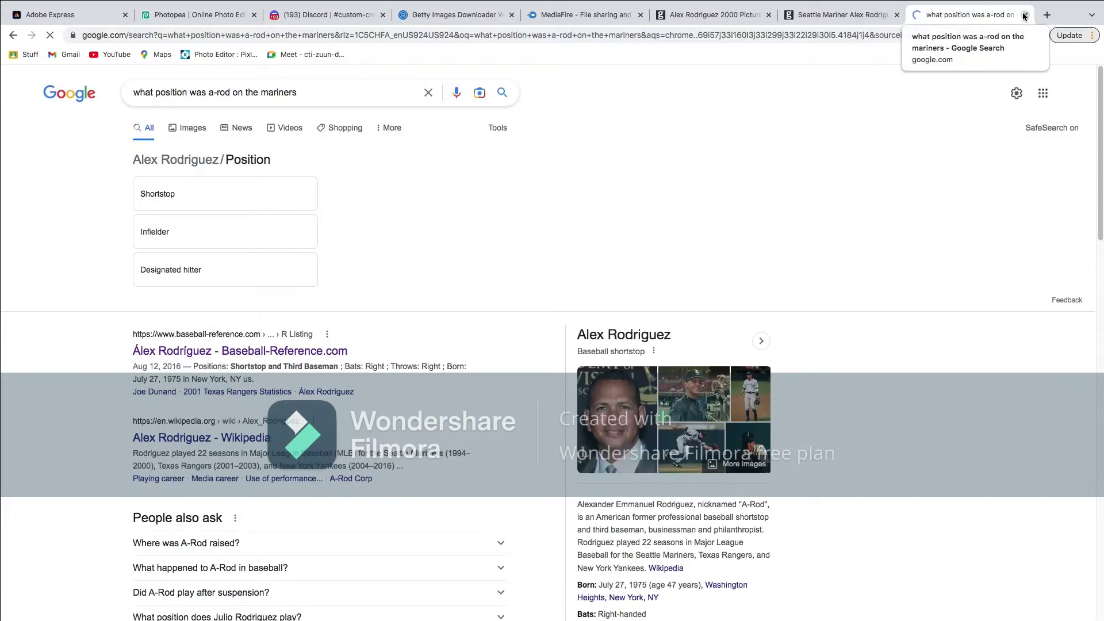
left_click(1024, 15)
left_click(196, 14)
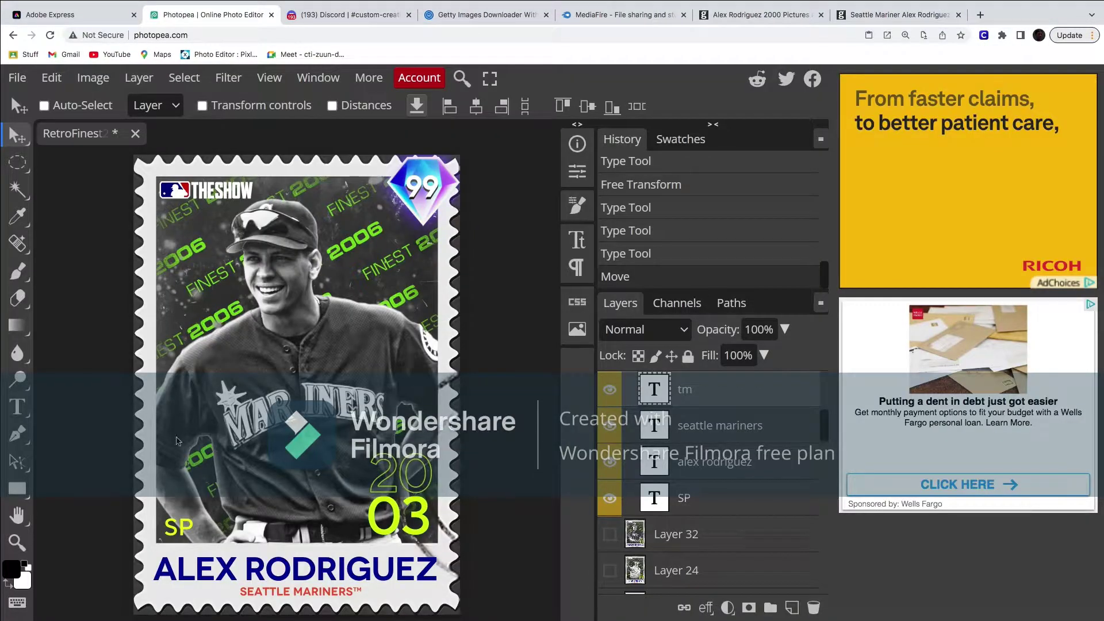
Step: Replace the SP position text on the card with SS
double_click(184, 528)
type("SS")
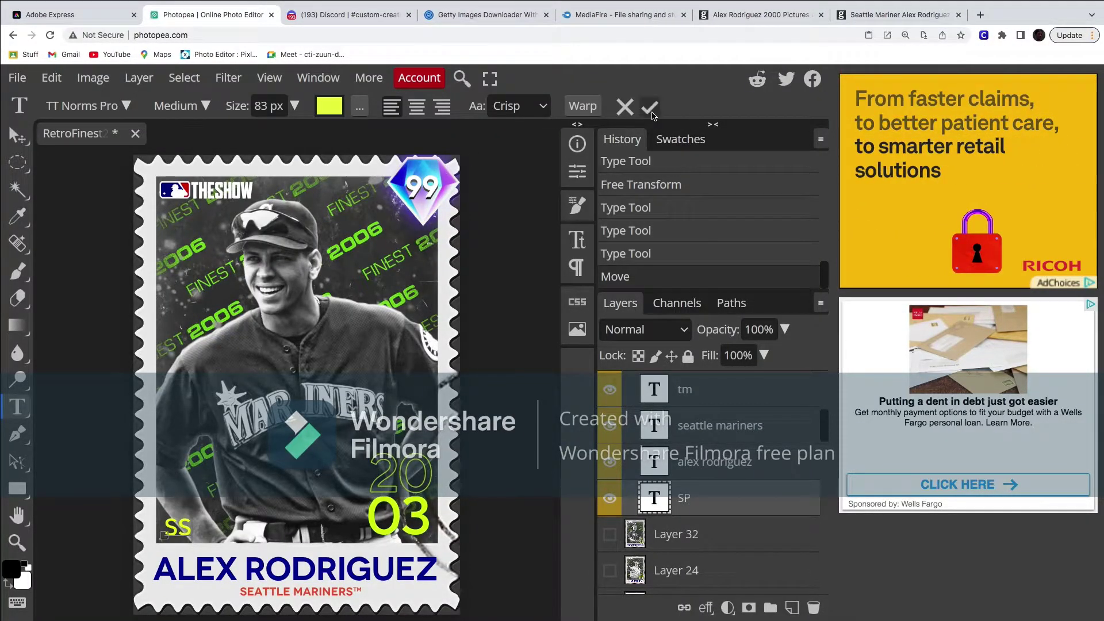
left_click(648, 105)
Step: Change the background 2006 text beside the player's shoulder, below the diamond badge, to 2000
key("t")
left_click_drag(421, 290, 366, 324)
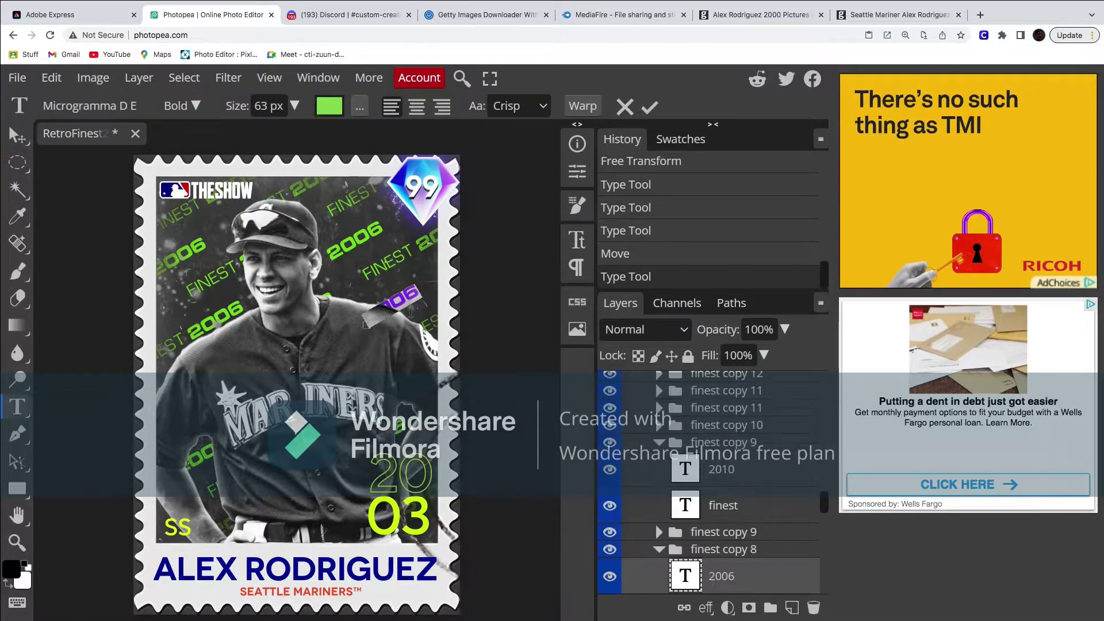
type("2000")
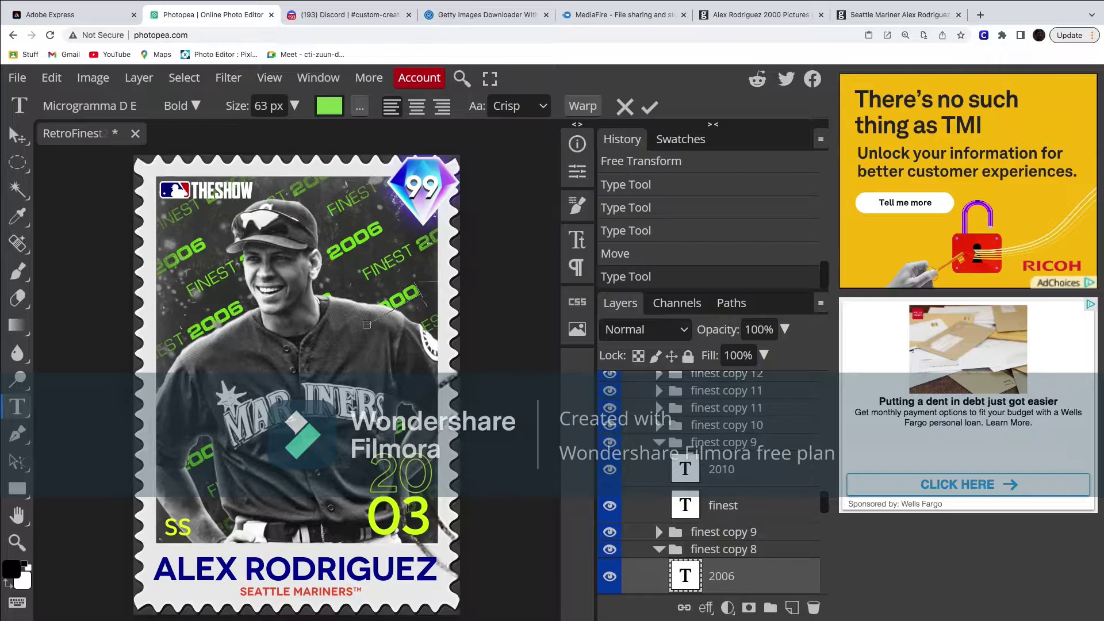
key("Escape")
key("v")
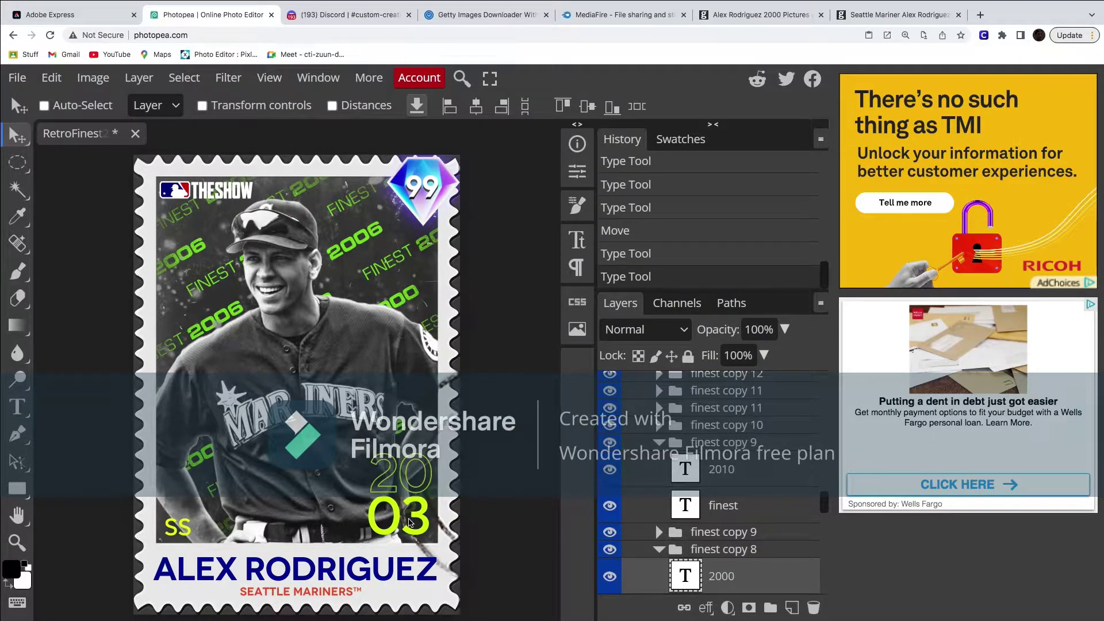
Step: Replace the large 03 year digits with 00 and nudge them into place under the outlined 20
double_click(410, 522)
type("00")
key("Escape")
key("v")
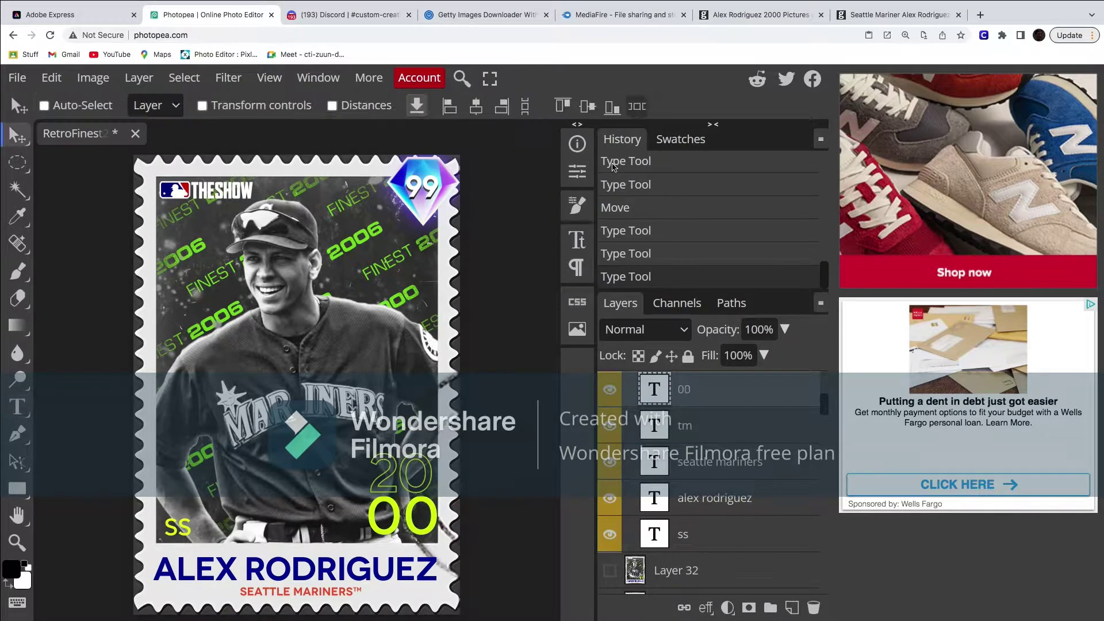
left_click_drag(435, 491, 435, 492)
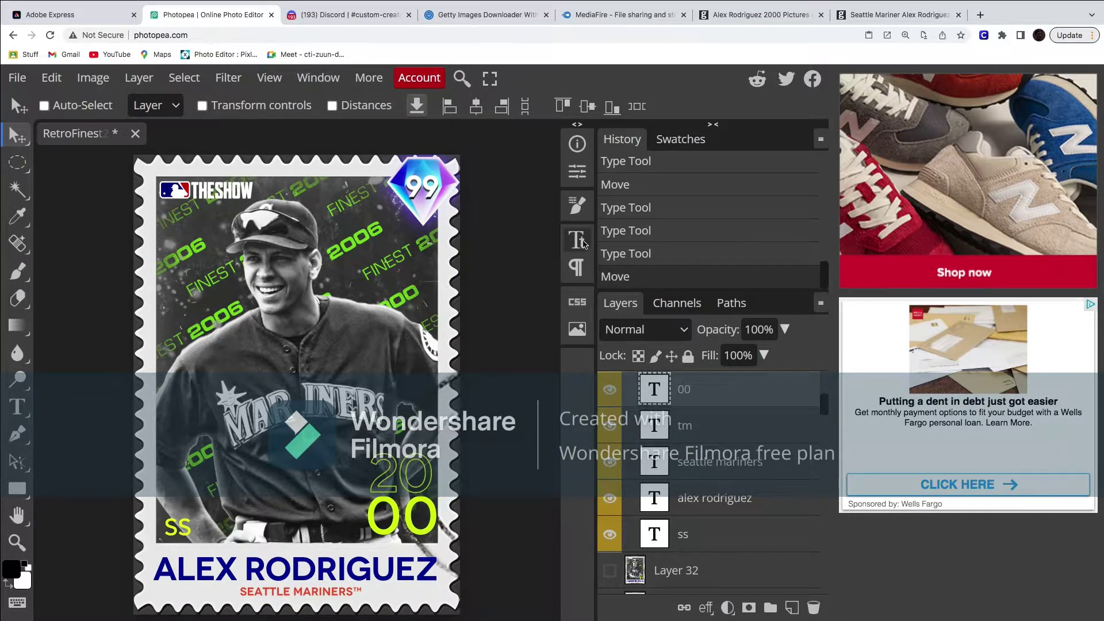
Step: Tighten the tracking of the large 00 text to -82%
left_click(577, 240)
left_click(529, 208)
left_click_drag(484, 233, 475, 233)
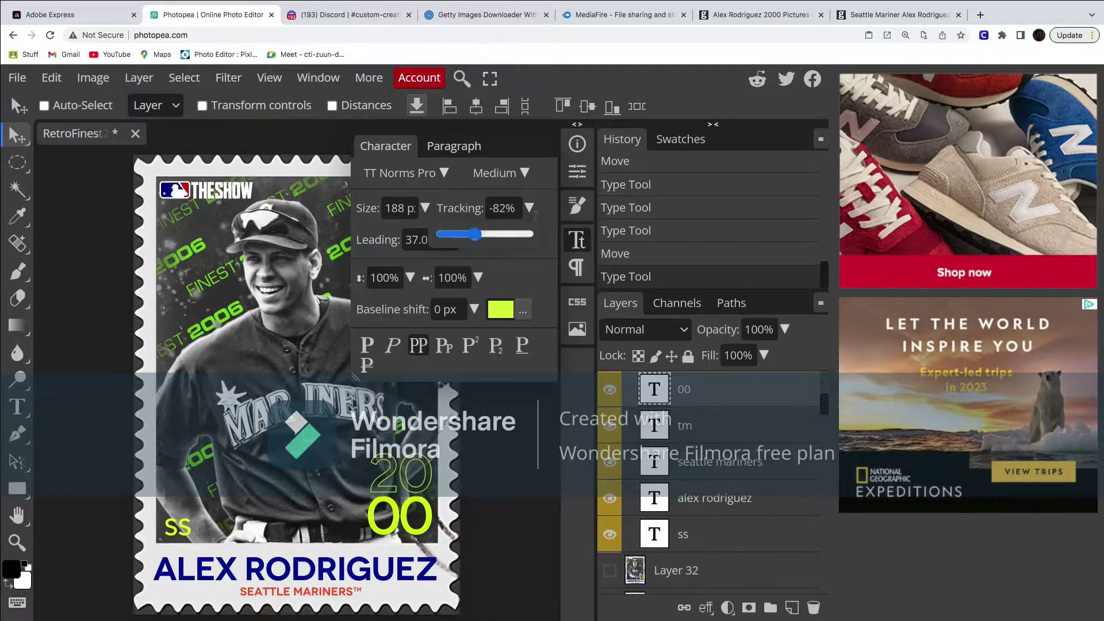
left_click(573, 236)
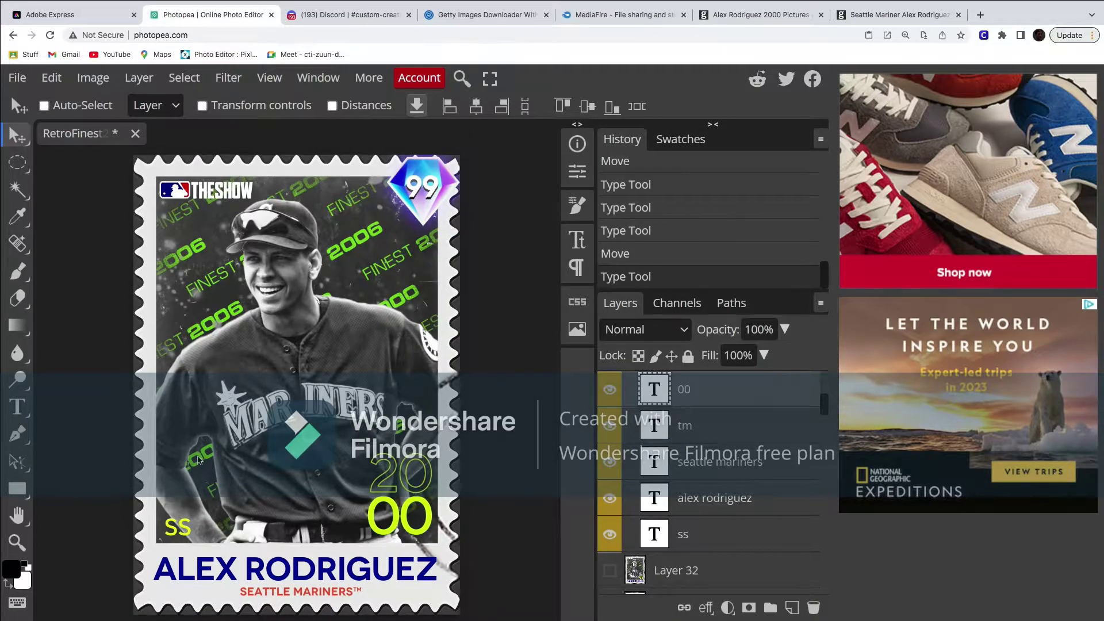
Step: Change the background 2006 texts above the jersey's shoulder with the star logo and beside the cap near the badge to 2000
double_click(243, 313)
type("2000")
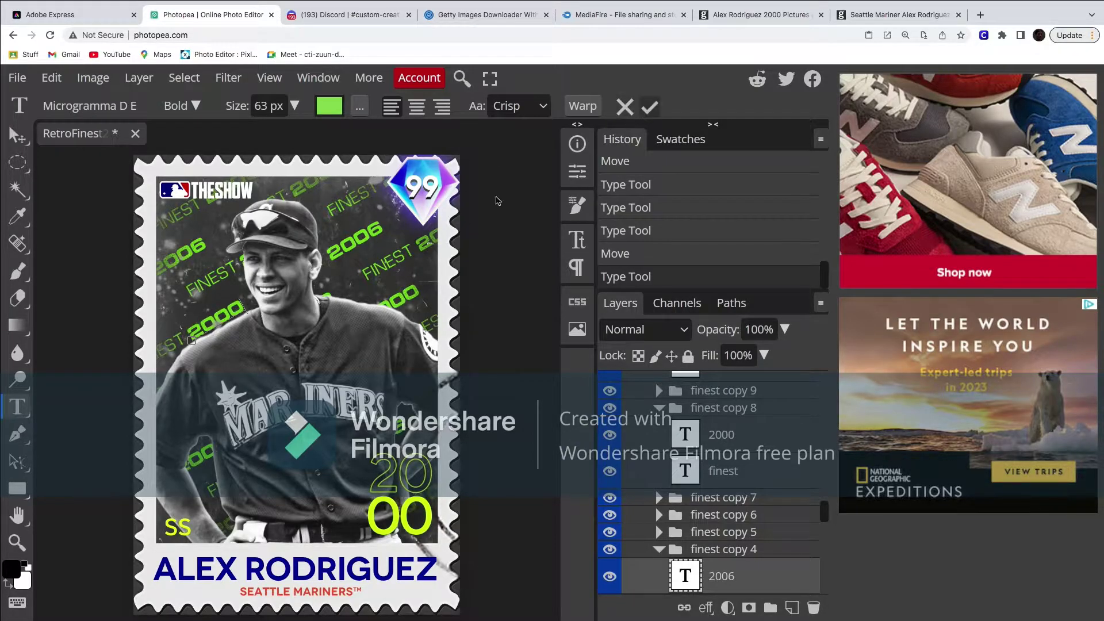
left_click(354, 235)
double_click(359, 239)
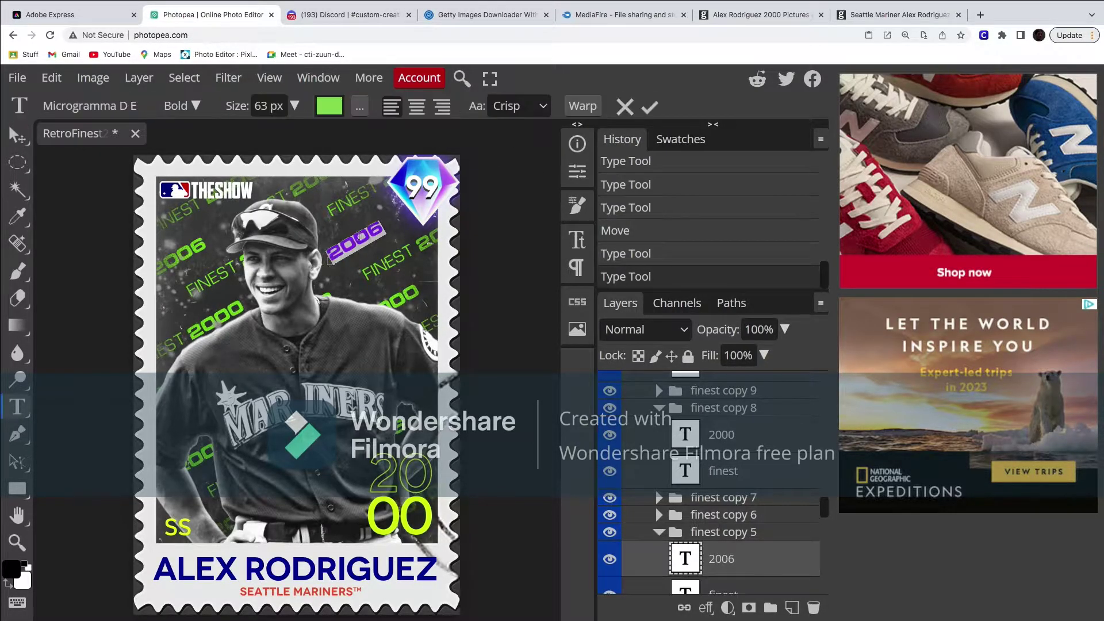
type("2000")
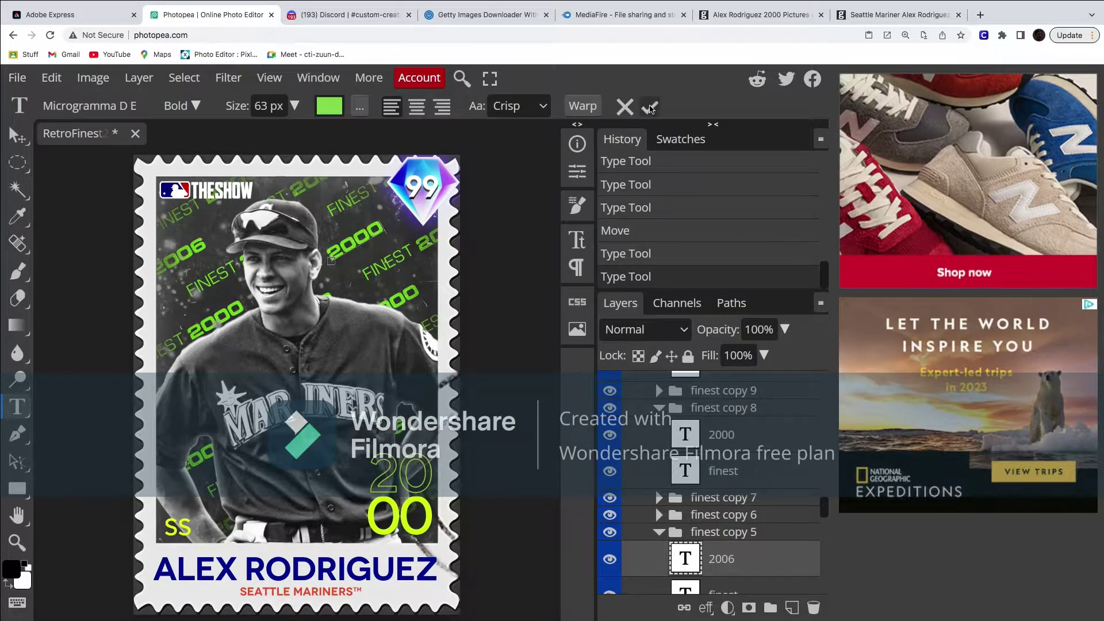
left_click(650, 107)
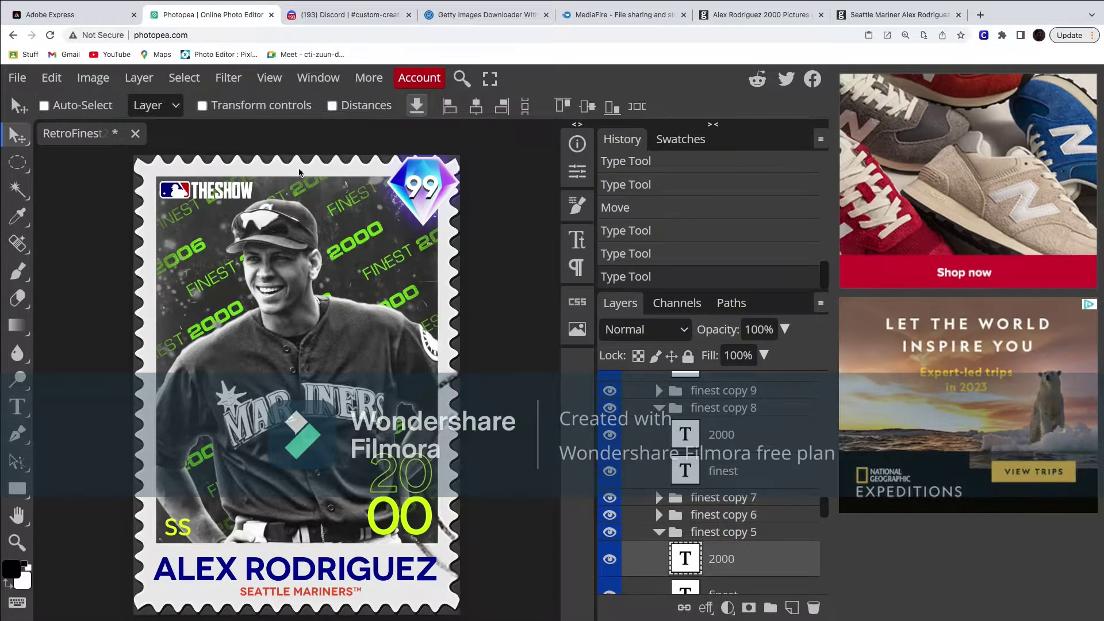
Step: Change the background 2006 texts at the photo's edge beside the cap and at the top near THE SHOW logo to 2000
double_click(196, 250)
type("2000")
left_click(650, 107)
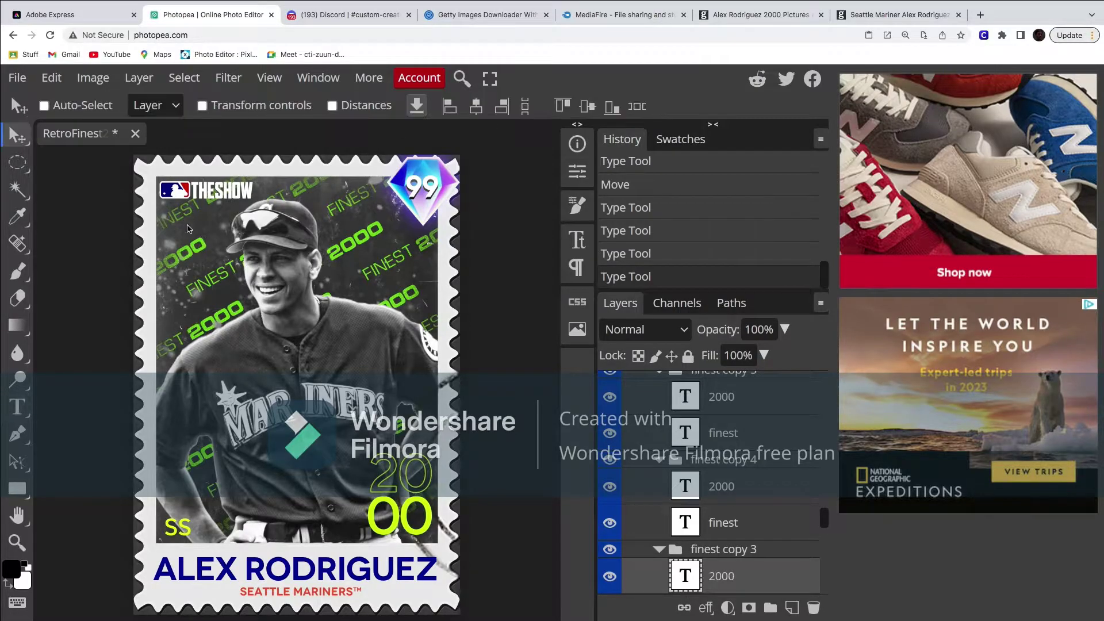
double_click(210, 206)
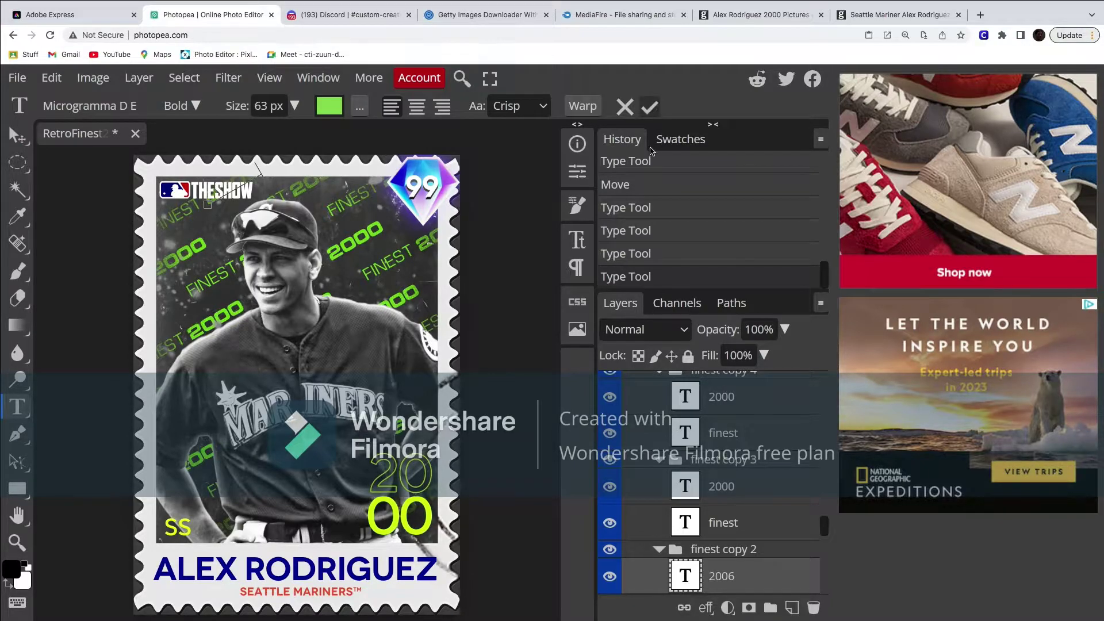
left_click(650, 107)
Step: Add a raster mask to the player photo on Layer 40
scroll(737, 493, "down", 10)
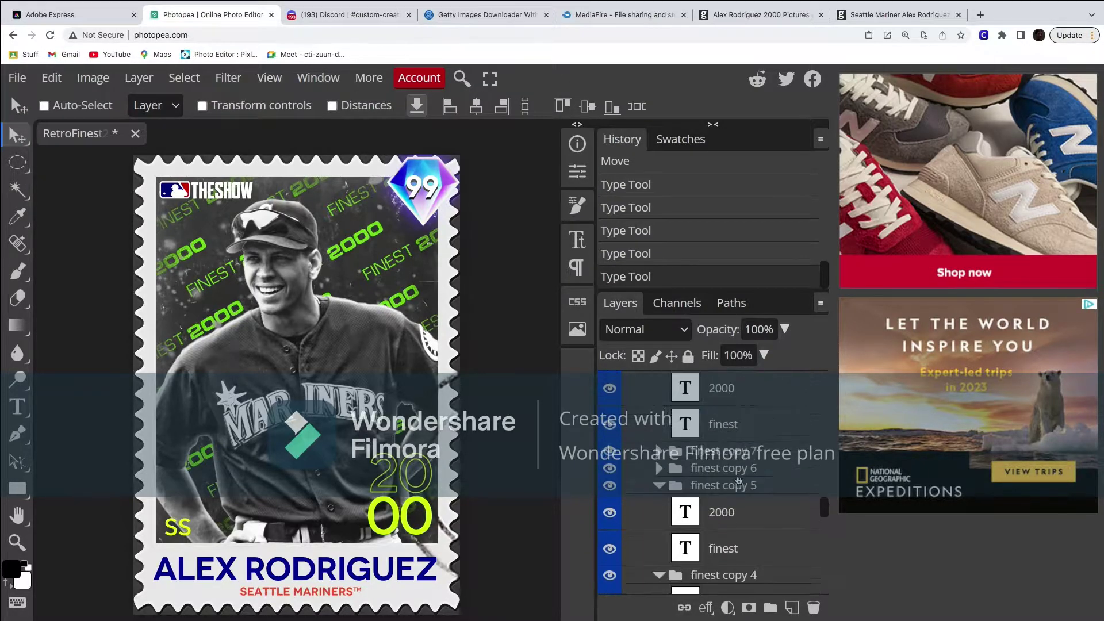
scroll(738, 481, "up", 3)
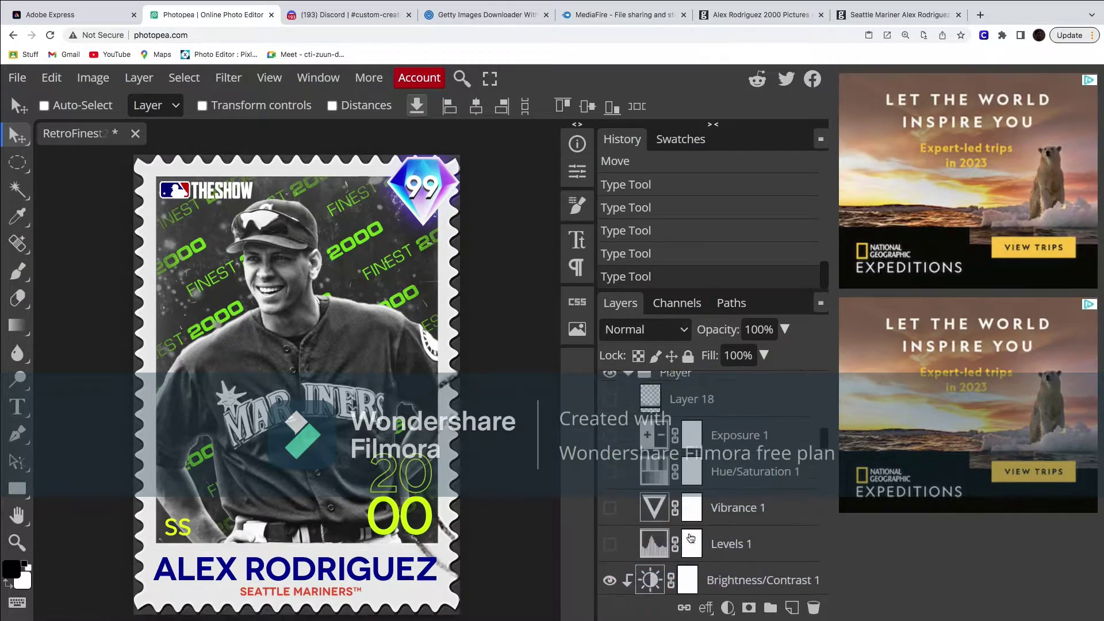
scroll(688, 539, "down", 3)
left_click(675, 542)
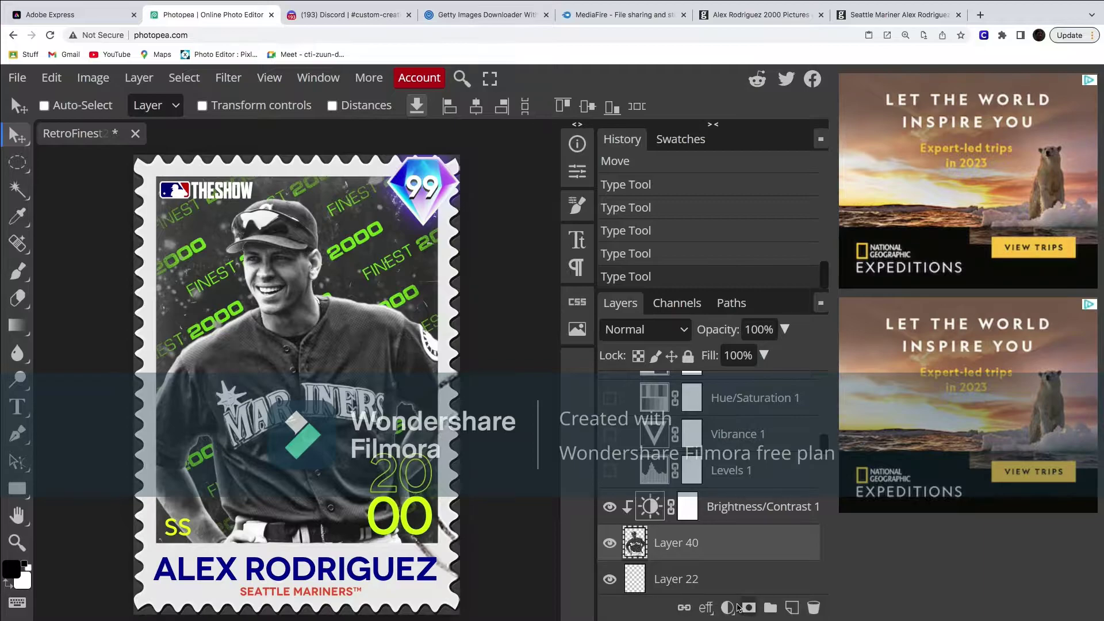
left_click(748, 606)
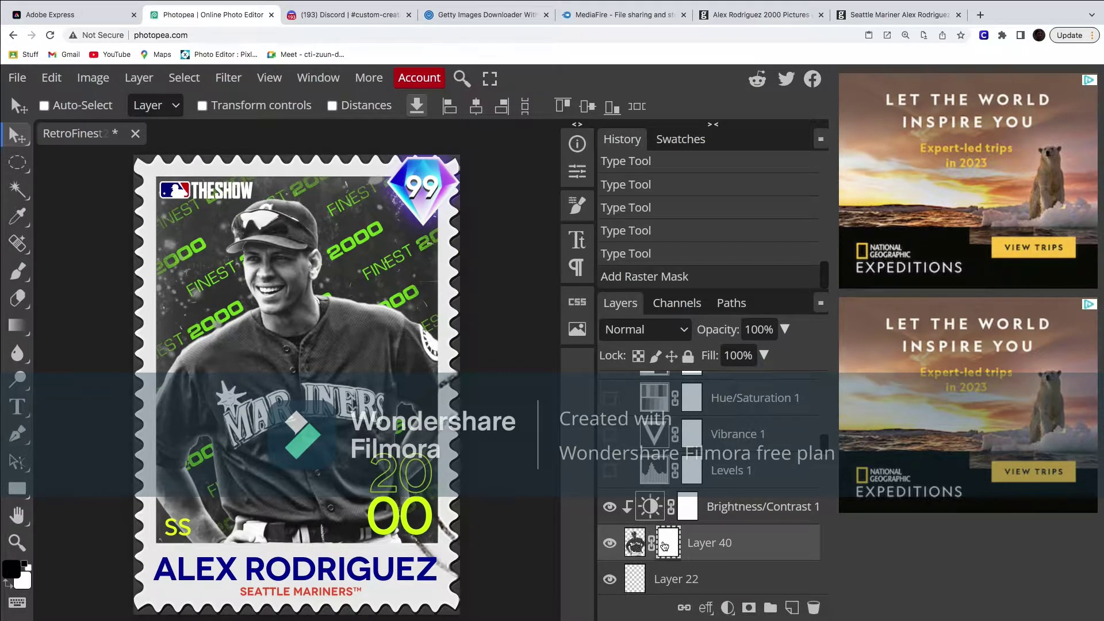
Step: Draw a short linear black-to-white gradient on Layer 40's mask, upward from the photo's bottom edge past the belt, to fade the player's waist
left_click(16, 325)
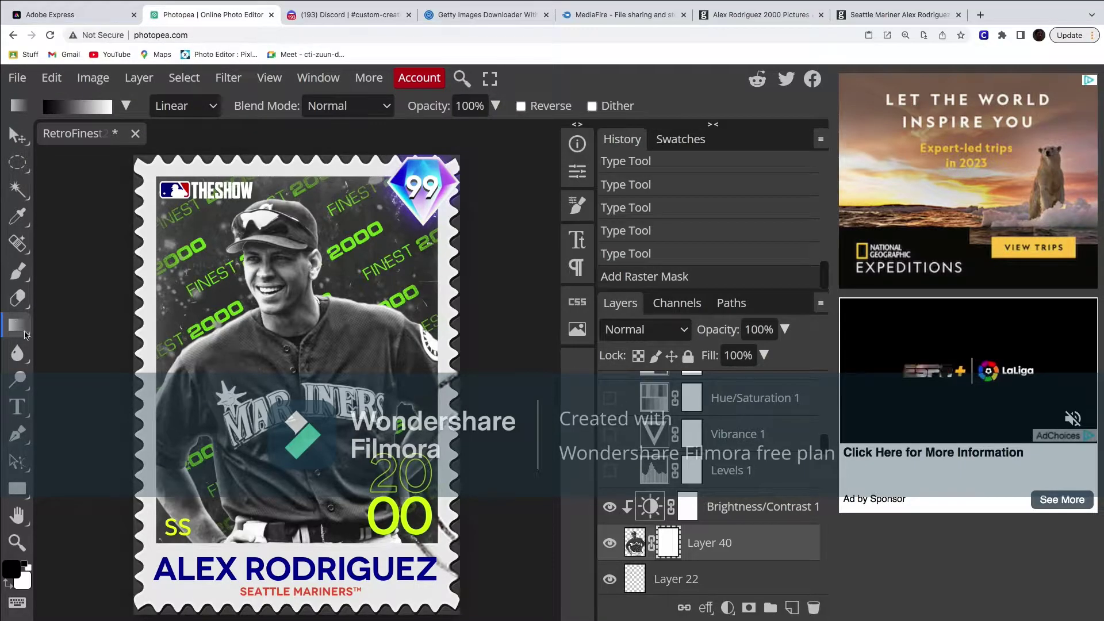
left_click(77, 105)
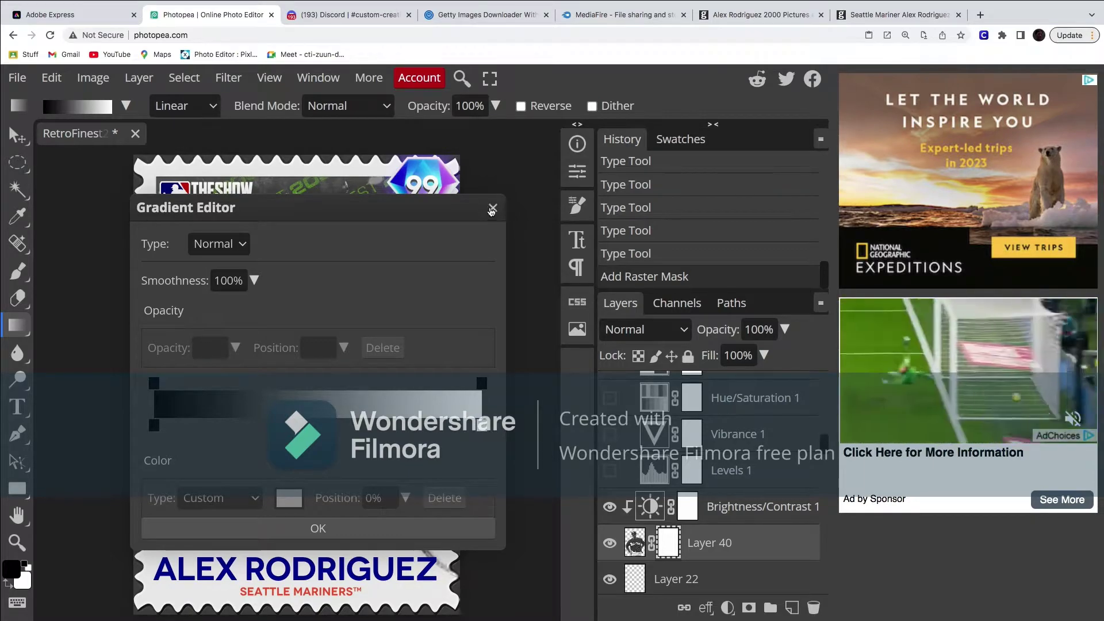
left_click(491, 210)
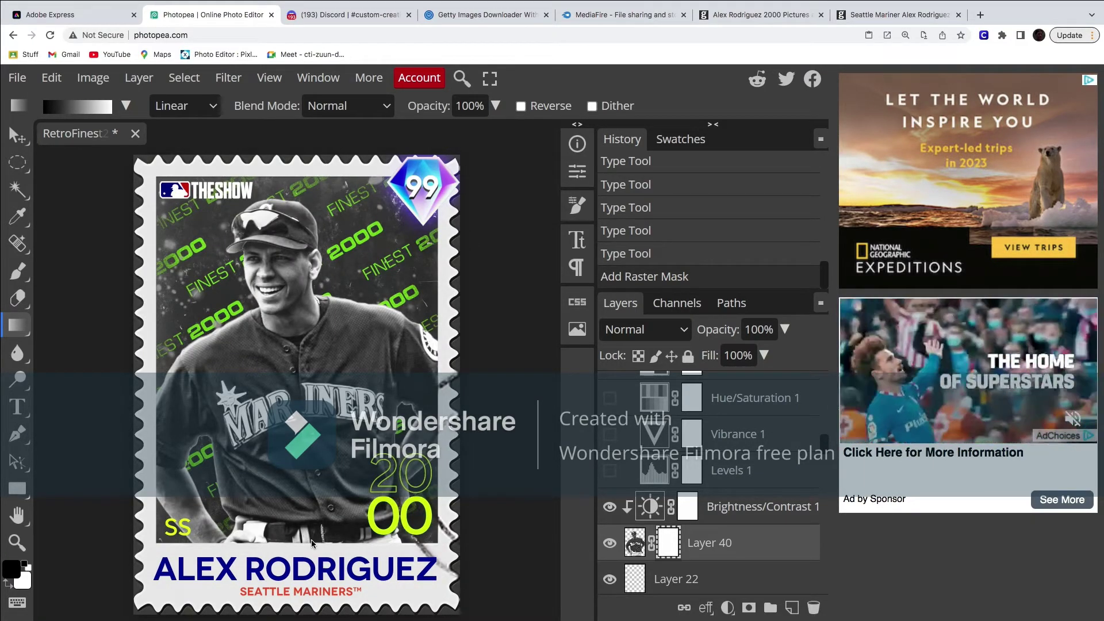
left_click_drag(311, 539, 312, 520)
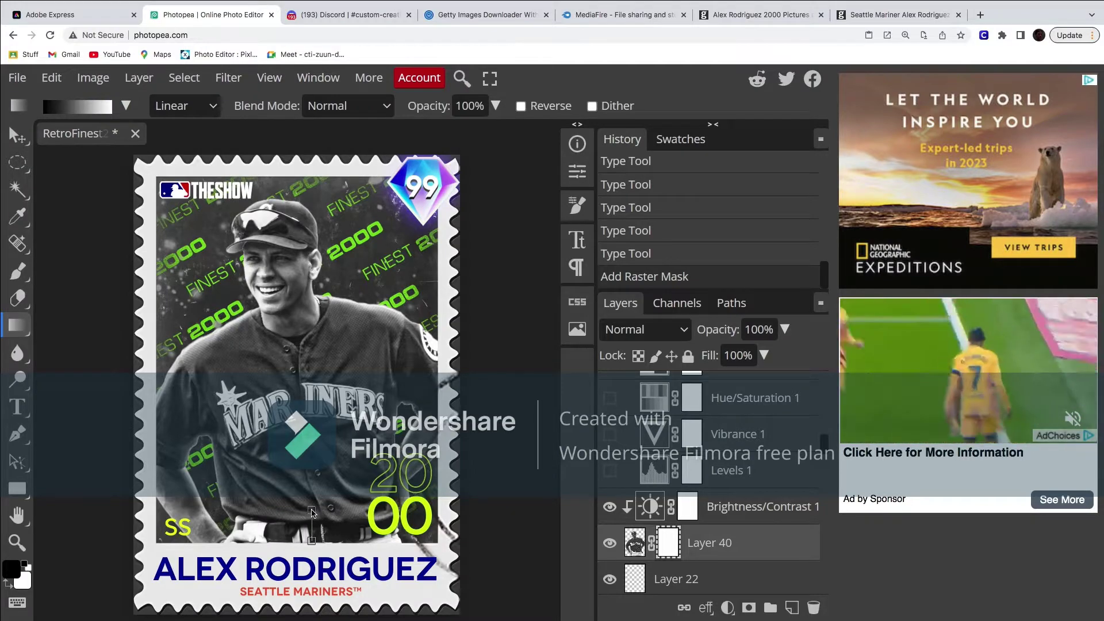
left_click_drag(312, 513, 312, 512)
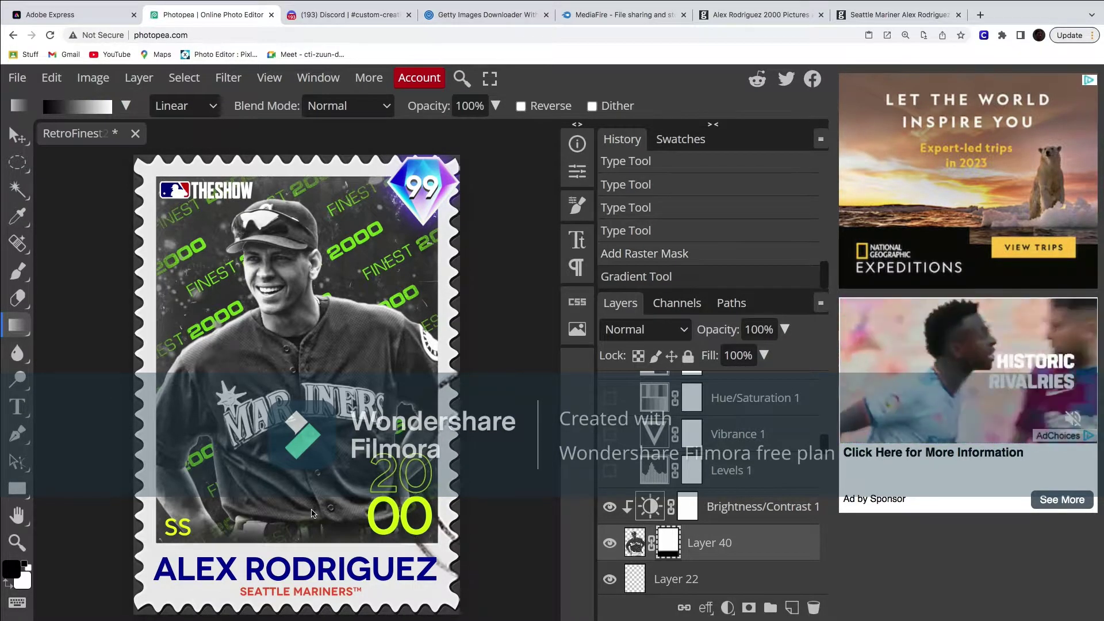
key("v")
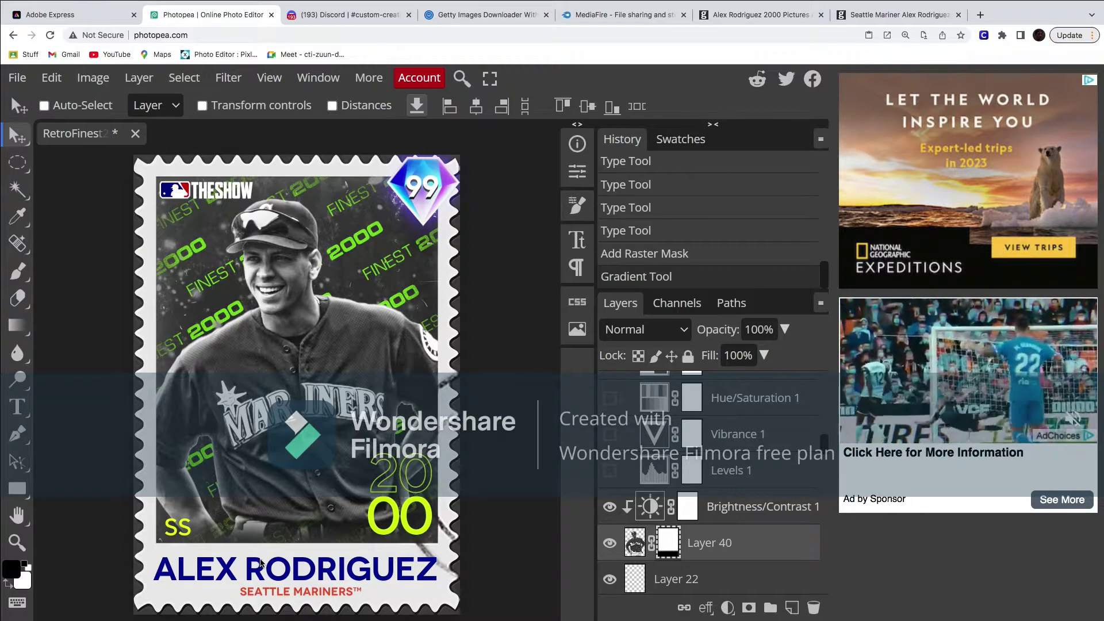
Step: Clear the 2005 and finest background texts in the finest copy 14 group, behind the player's faded waist near the SS label
double_click(226, 525)
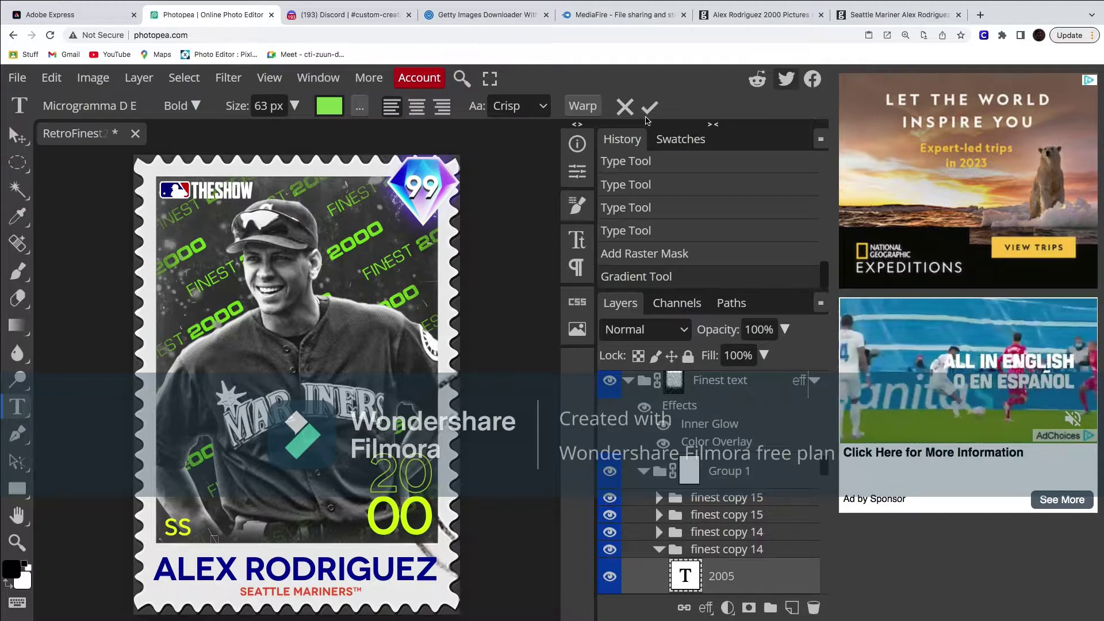
left_click(647, 118)
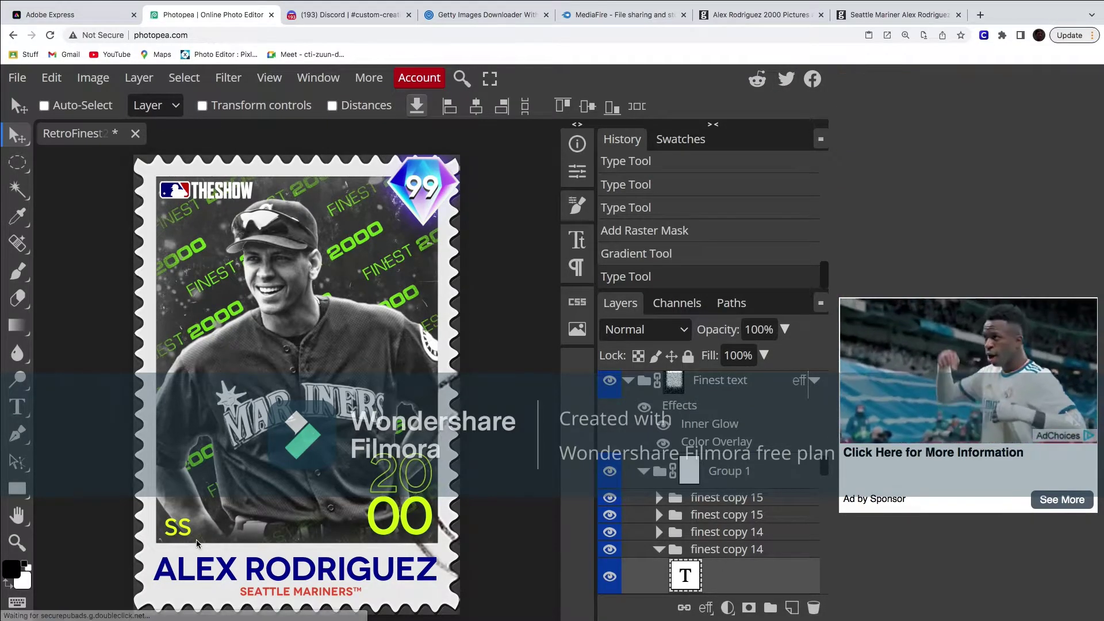
key("t")
left_click(161, 555)
type("finest")
key("BackSpace")
key("BackSpace")
key("BackSpace")
key("BackSpace")
key("BackSpace")
key("BackSpace")
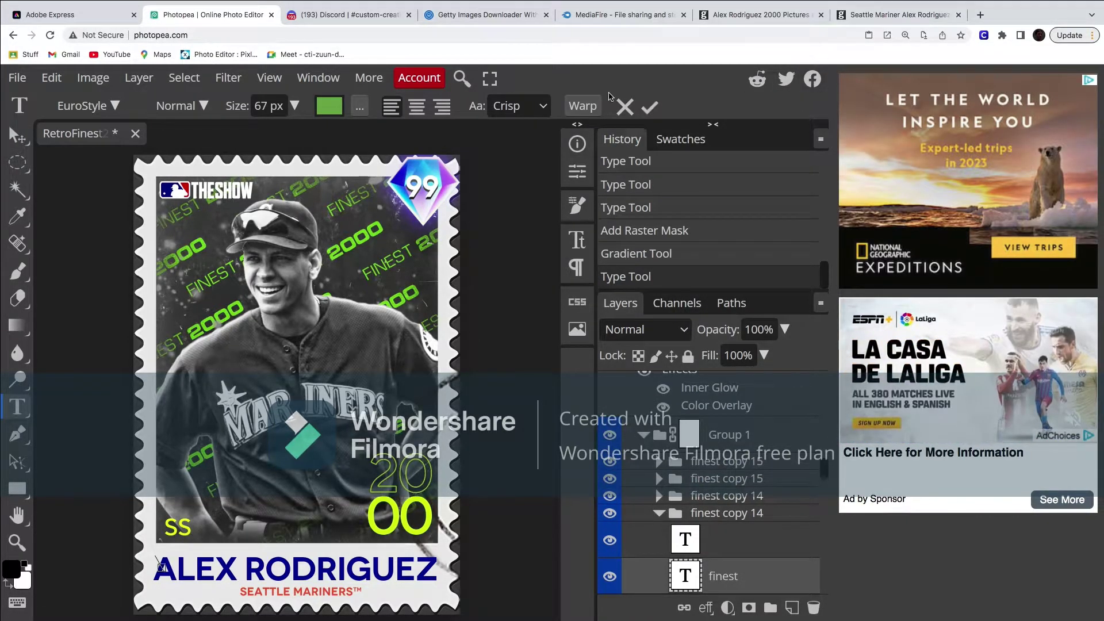
left_click(650, 107)
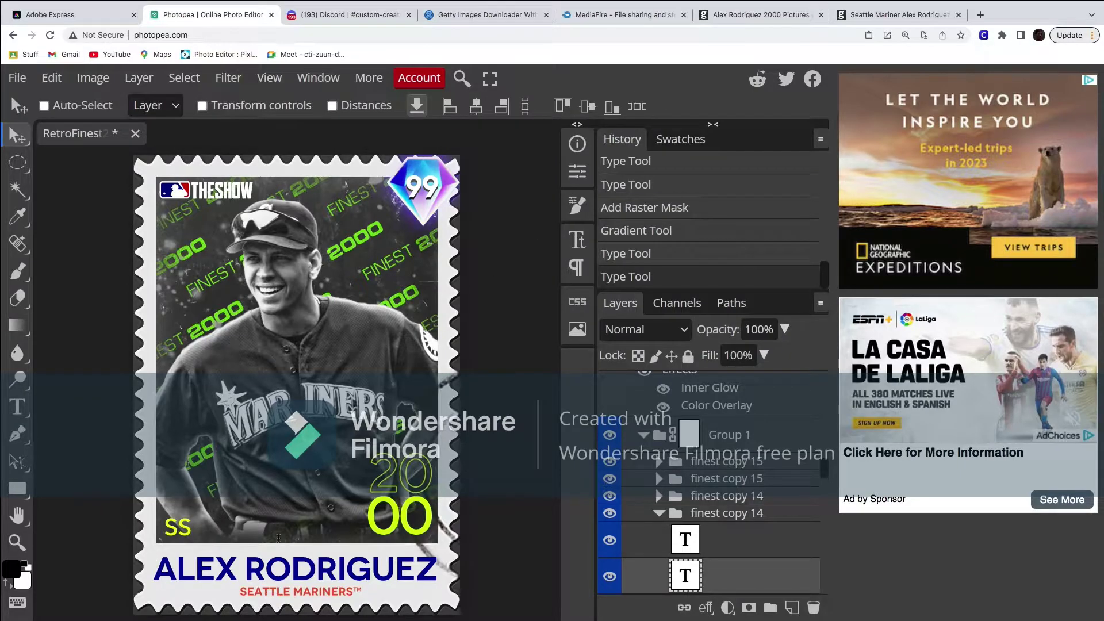
Step: Clear the finest text in the finest copy 16 group, below the belt at the photo's bottom edge
key("t")
left_click(278, 537)
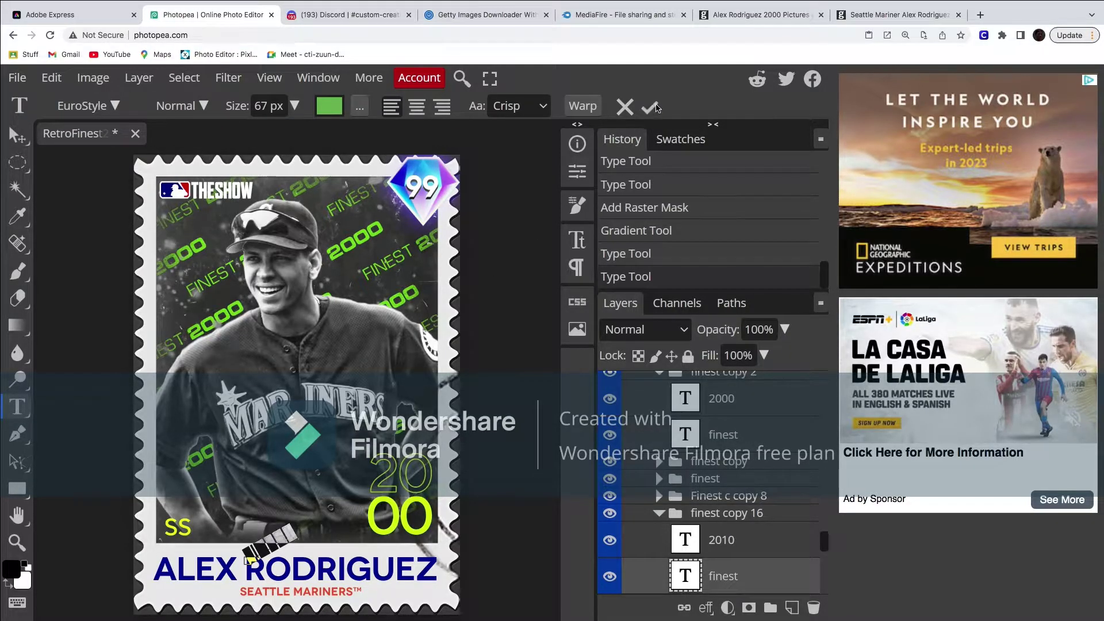
key("BackSpace")
key("BackSpace")
key("BackSpace")
key("BackSpace")
key("BackSpace")
key("BackSpace")
left_click(649, 107)
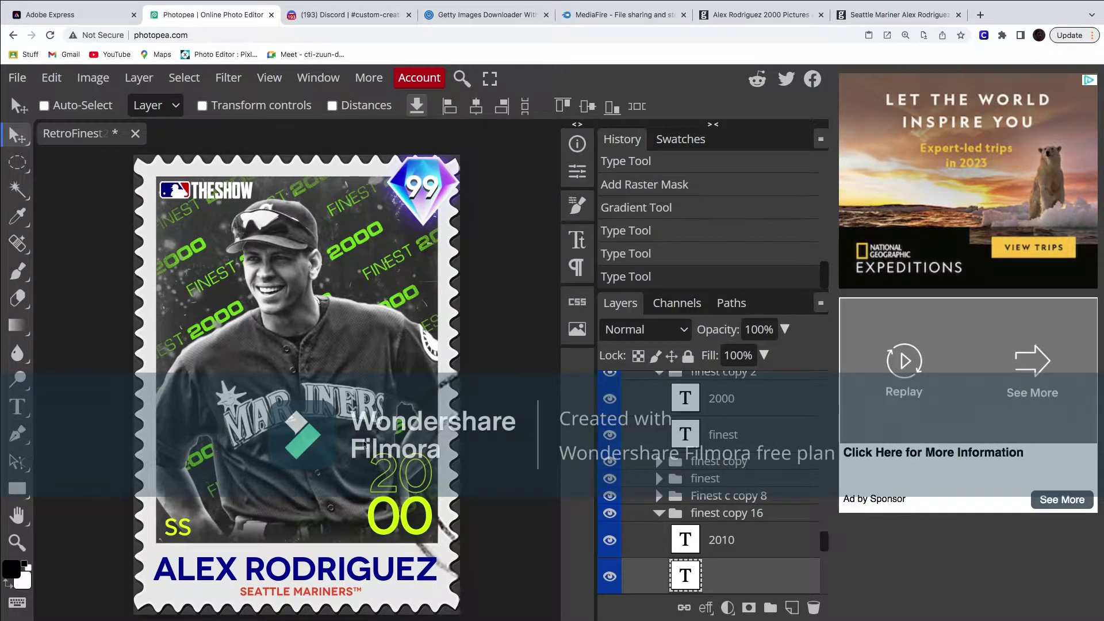
Step: Clear the 2010 text at the belt in the finest copy 16 group and the finest text beside the large 00
key("t")
left_click(311, 526)
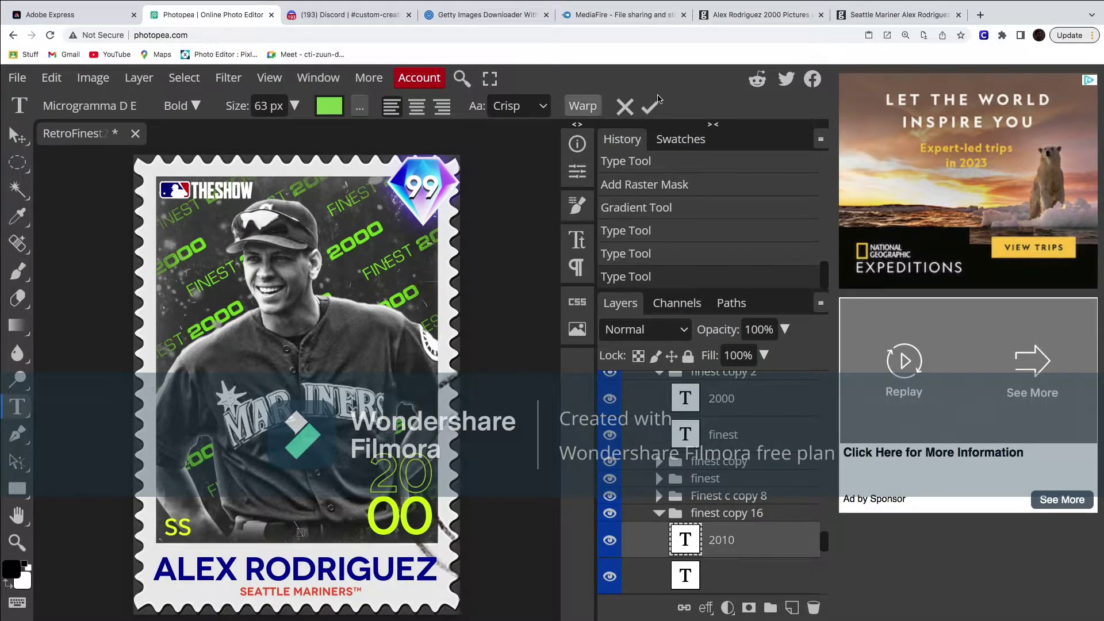
key("BackSpace")
key("BackSpace")
key("BackSpace")
key("BackSpace")
key("Escape")
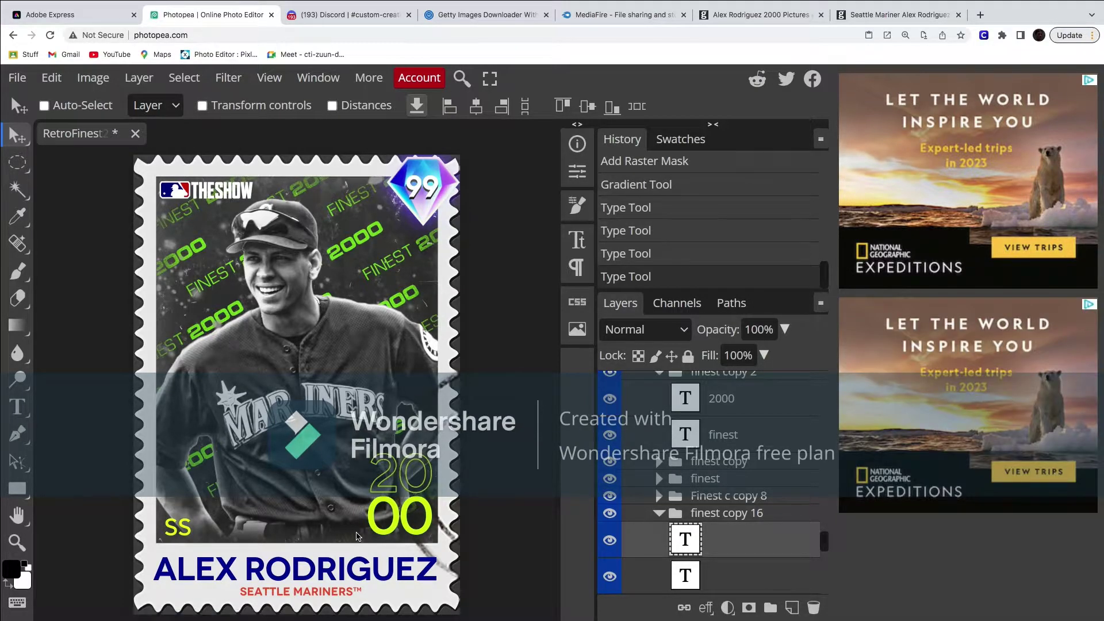
double_click(356, 537)
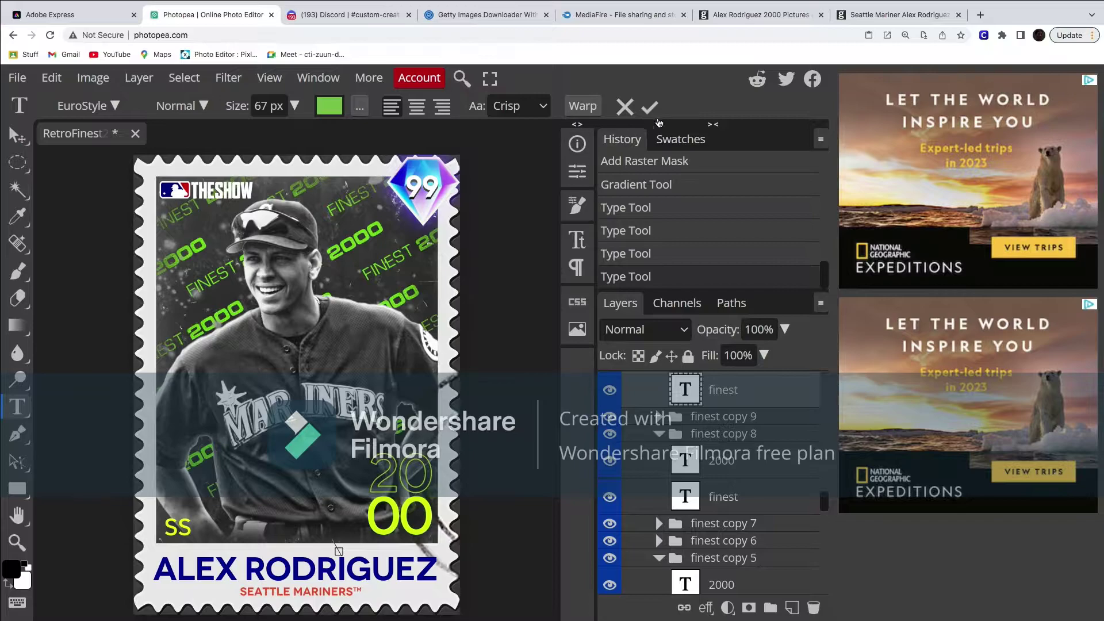
left_click(650, 107)
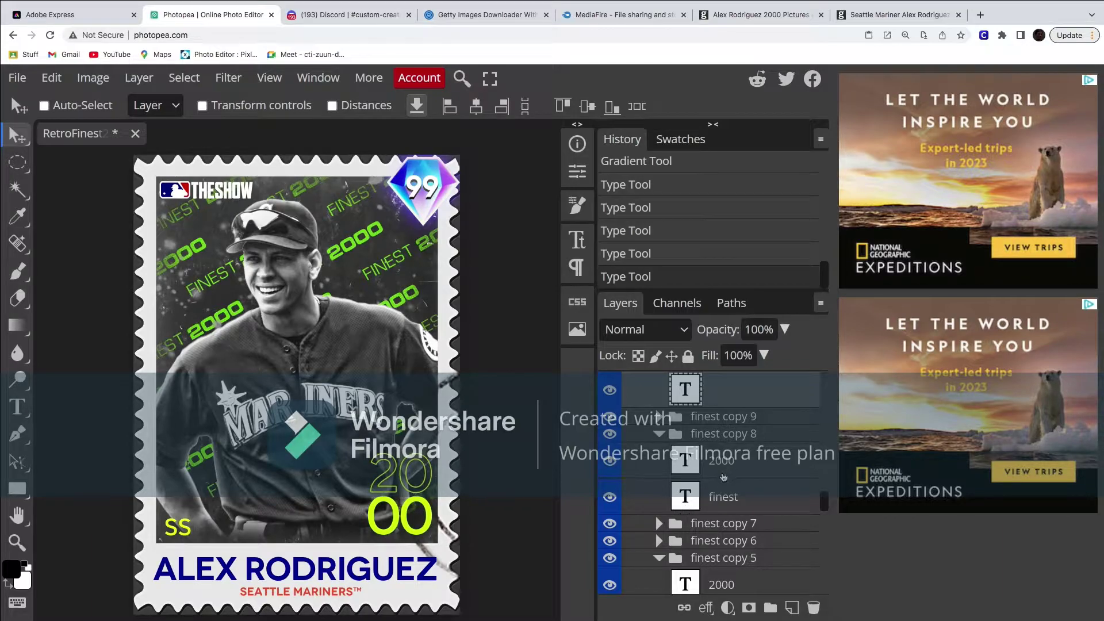
Step: Set the contrast of the Brightness/Contrast 1 adjustment above the player photo to 100 and compare the photo with and without it
scroll(690, 506, "down", 10)
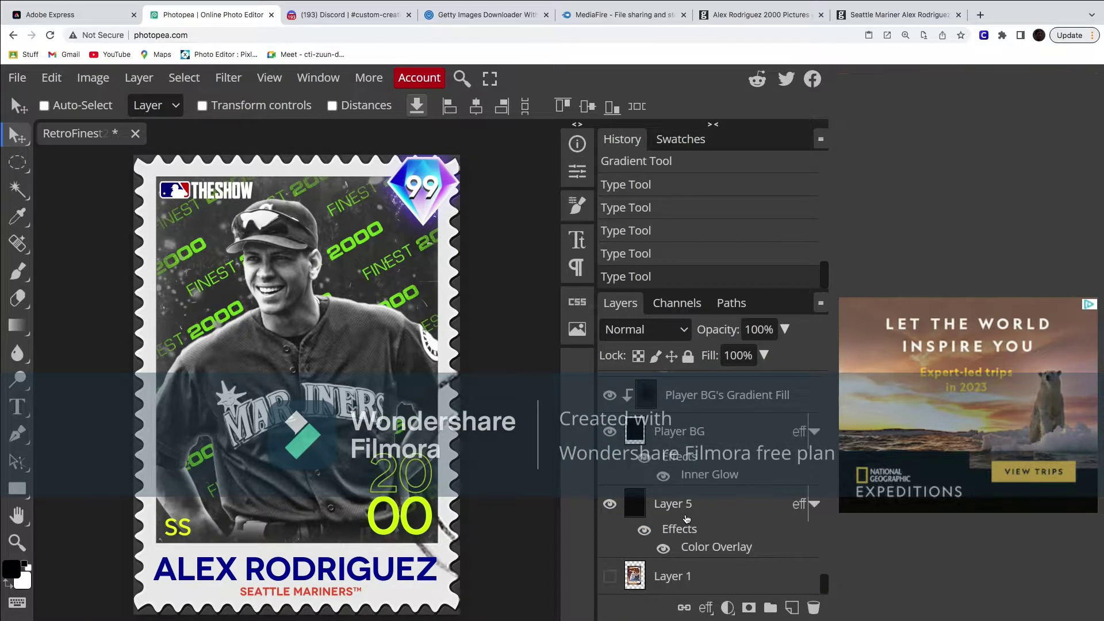
scroll(686, 518, "up", 10)
scroll(676, 523, "up", 10)
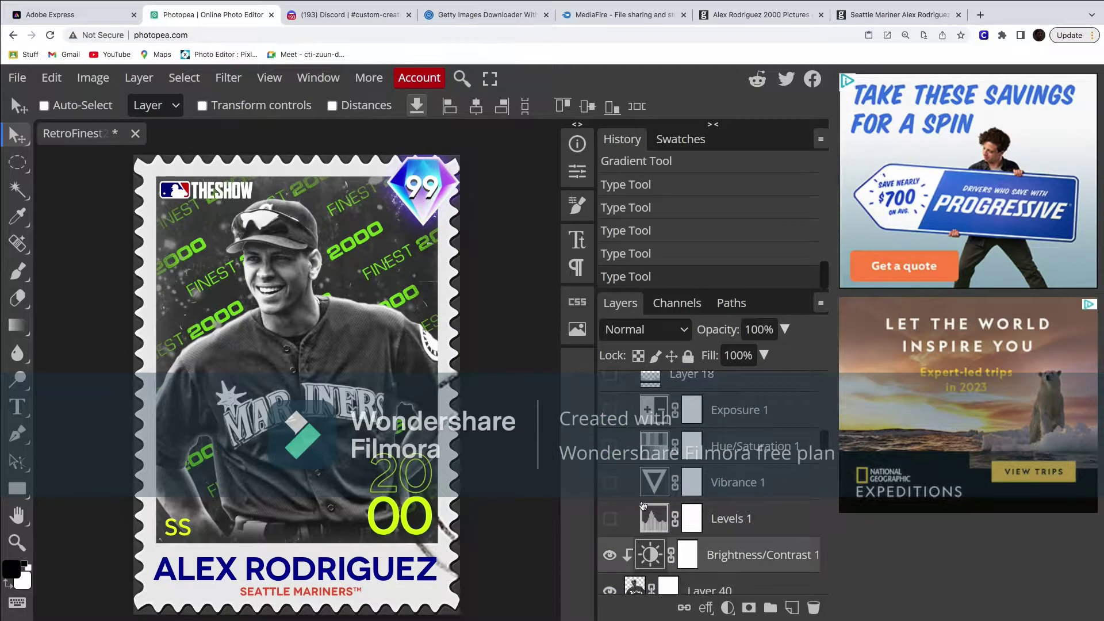
double_click(650, 554)
left_click(535, 294)
key("BackSpace")
type("100")
key("Return")
left_click(569, 477)
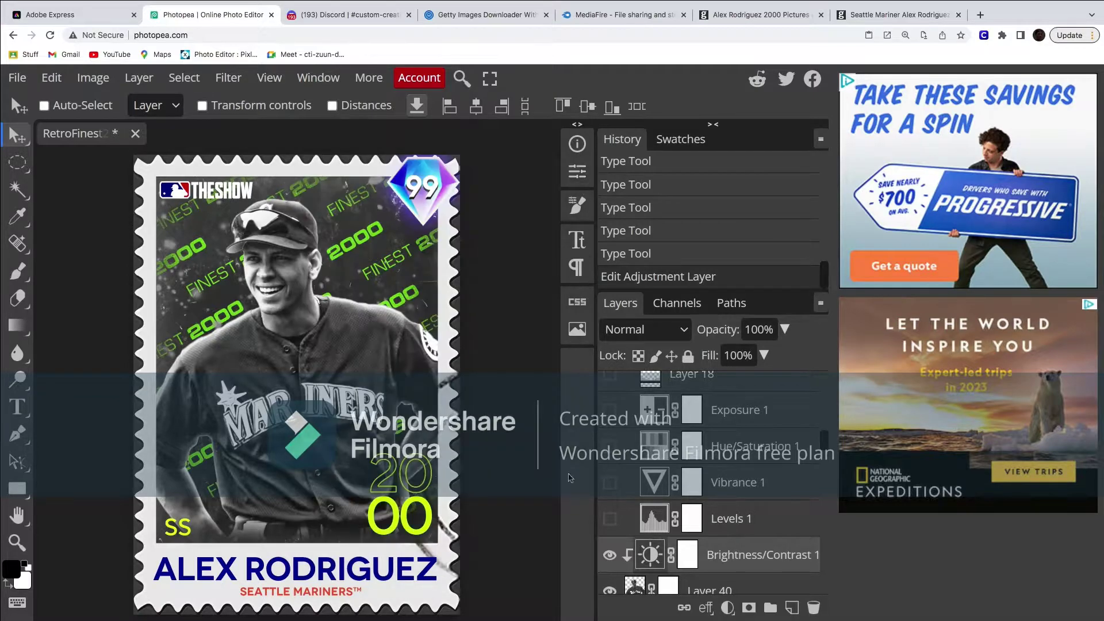
left_click(611, 558)
left_click(611, 559)
Step: Show the Exposure 1 adjustment, move it directly above Brightness/Contrast 1, and clip it to the player photo
left_click(608, 409)
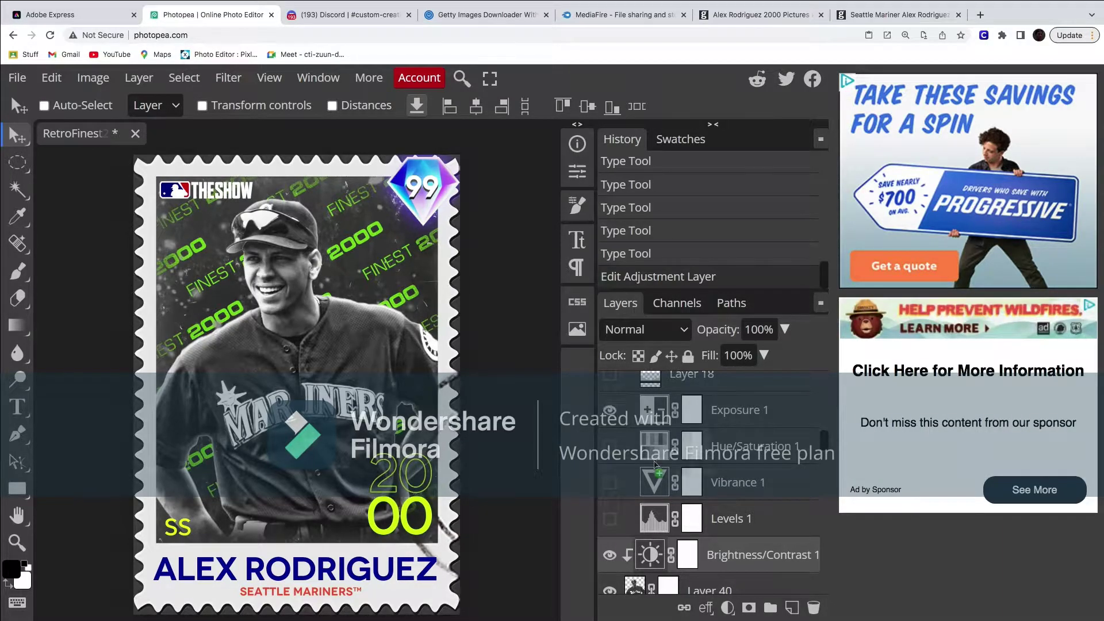
left_click_drag(631, 541, 631, 539)
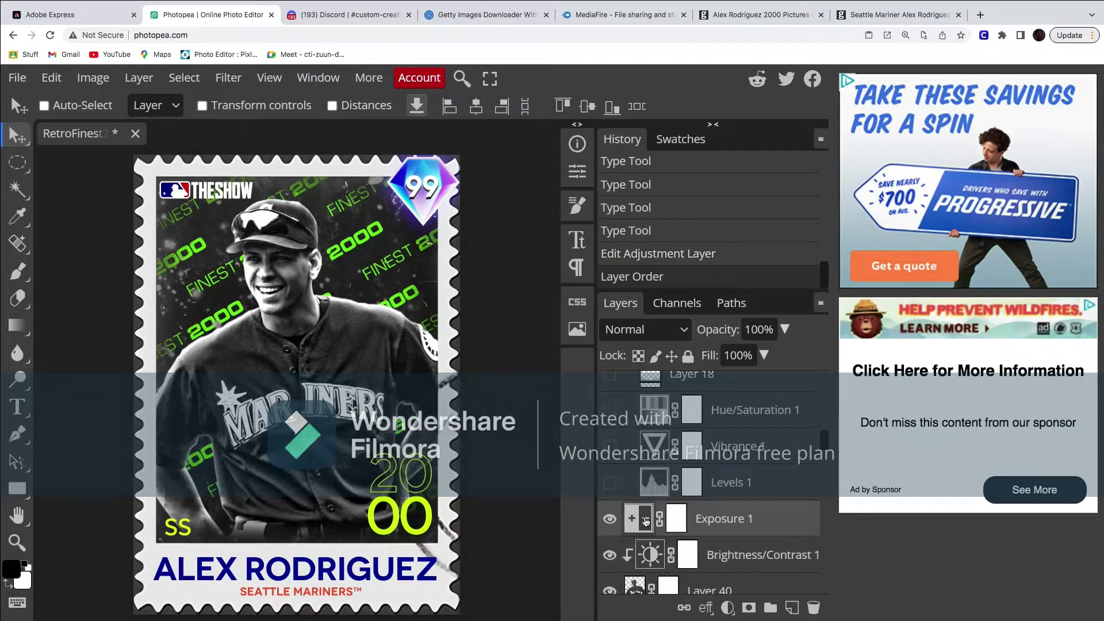
right_click(661, 518)
left_click(671, 490)
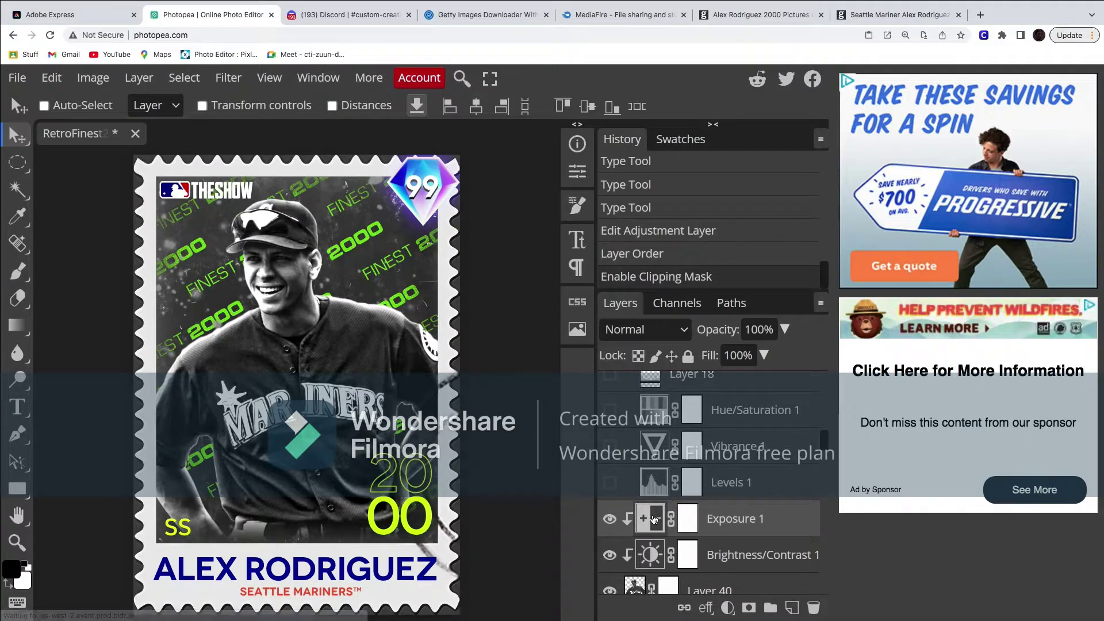
Step: Set the Exposure 1 adjustment to exposure 0.15, offset 0.03 and gamma correction 0.75
double_click(650, 518)
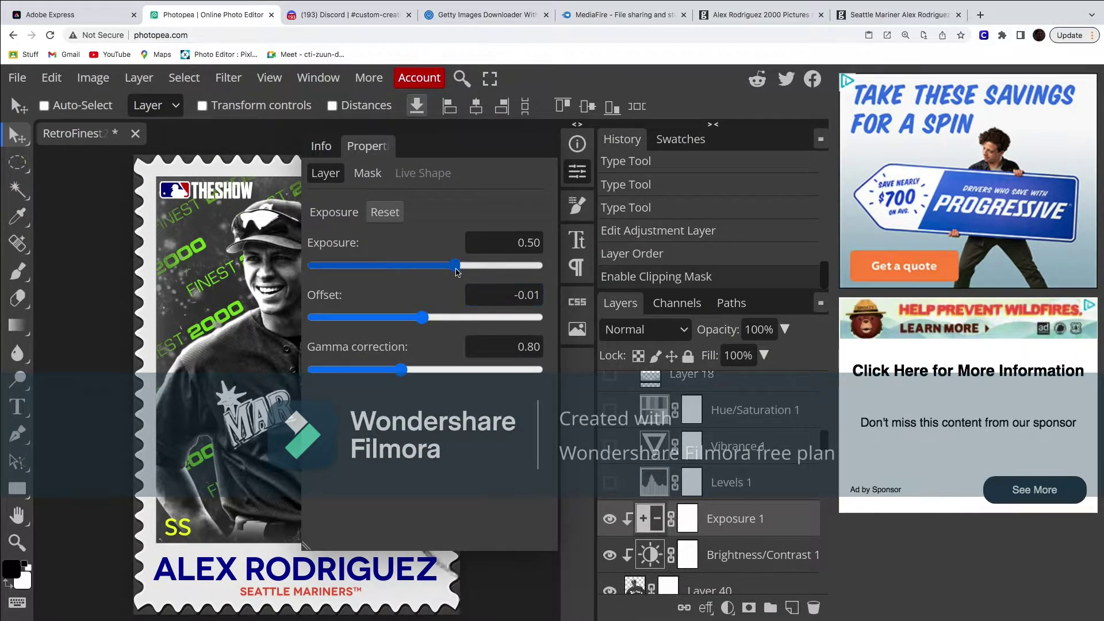
left_click_drag(453, 264, 444, 265)
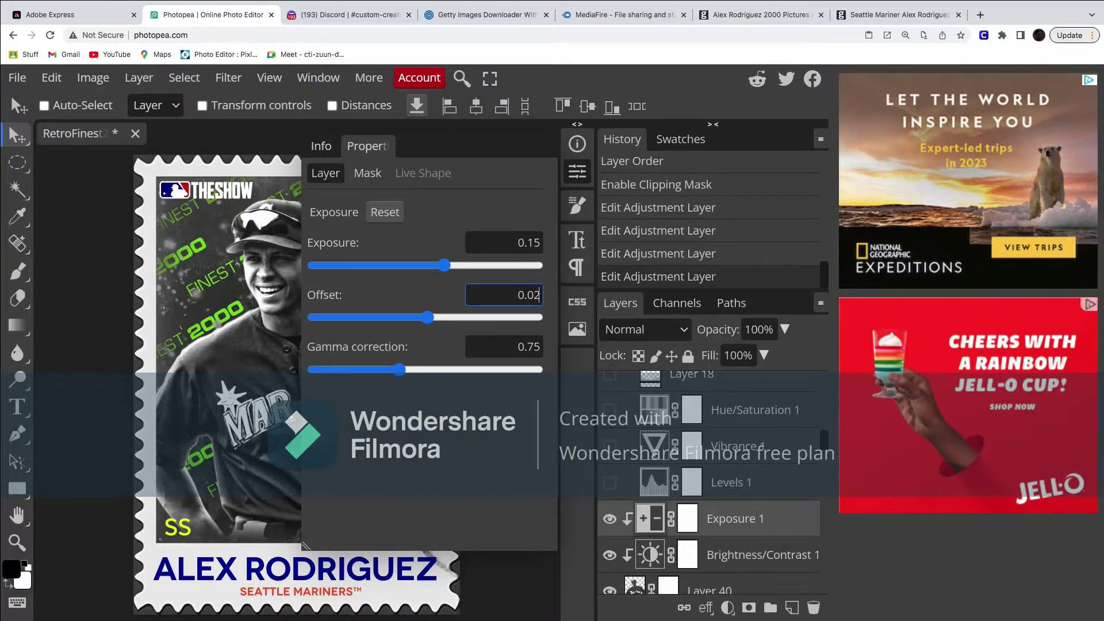
left_click(555, 192)
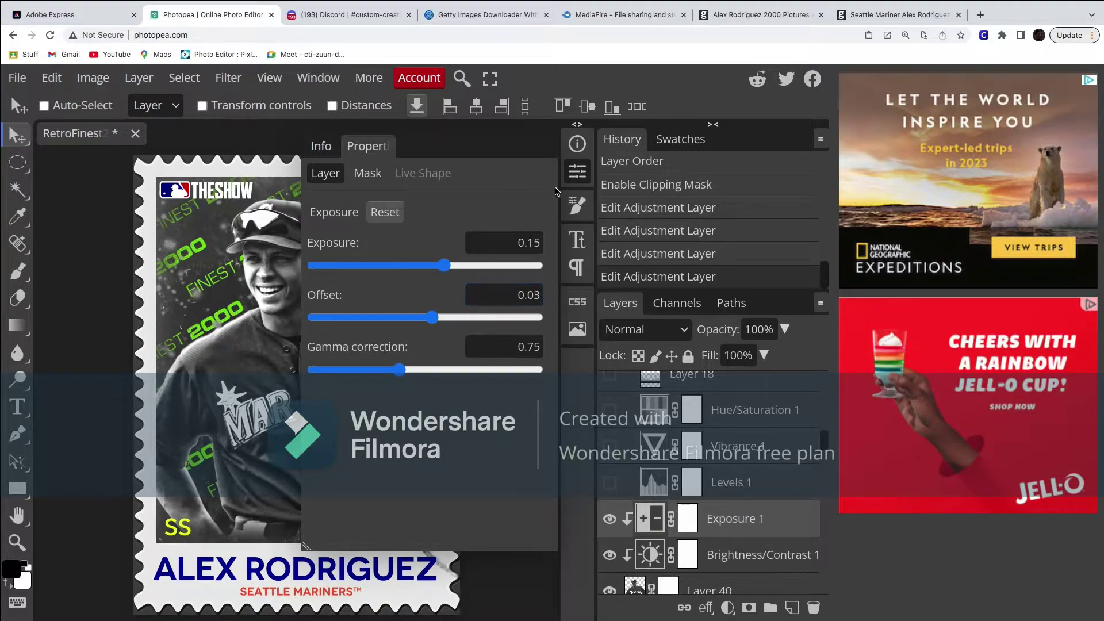
left_click(573, 179)
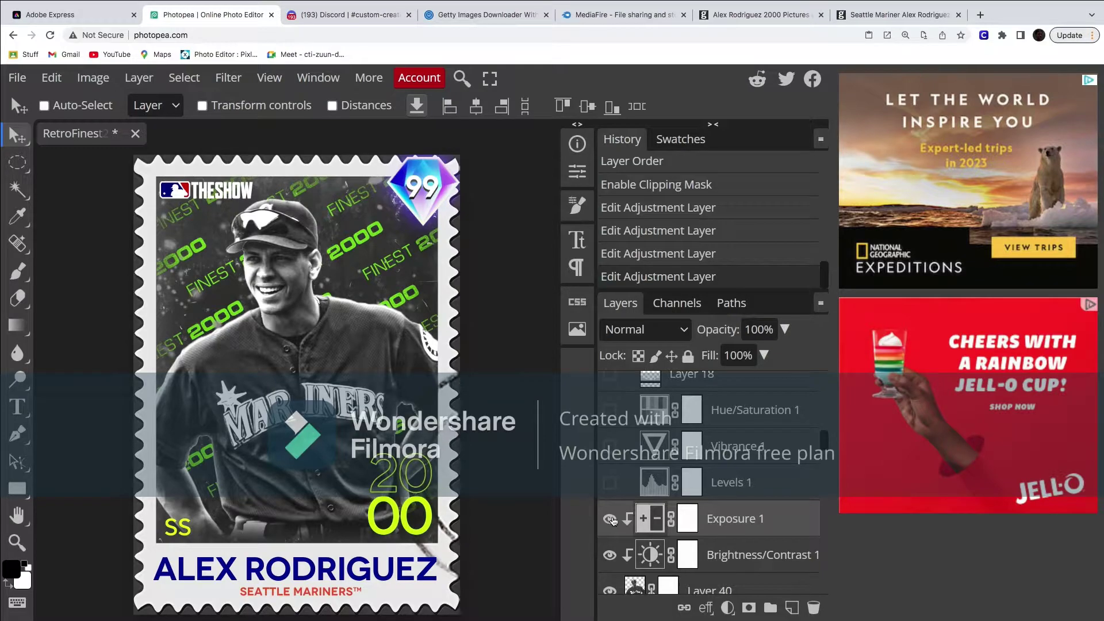
Step: Compare the player photo with and without the Exposure 1 adjustment, and open the export format choices for the card
left_click(611, 519)
left_click(610, 519)
left_click(613, 520)
left_click(613, 520)
left_click(613, 520)
left_click(613, 520)
left_click(18, 77)
mouse_move(46, 305)
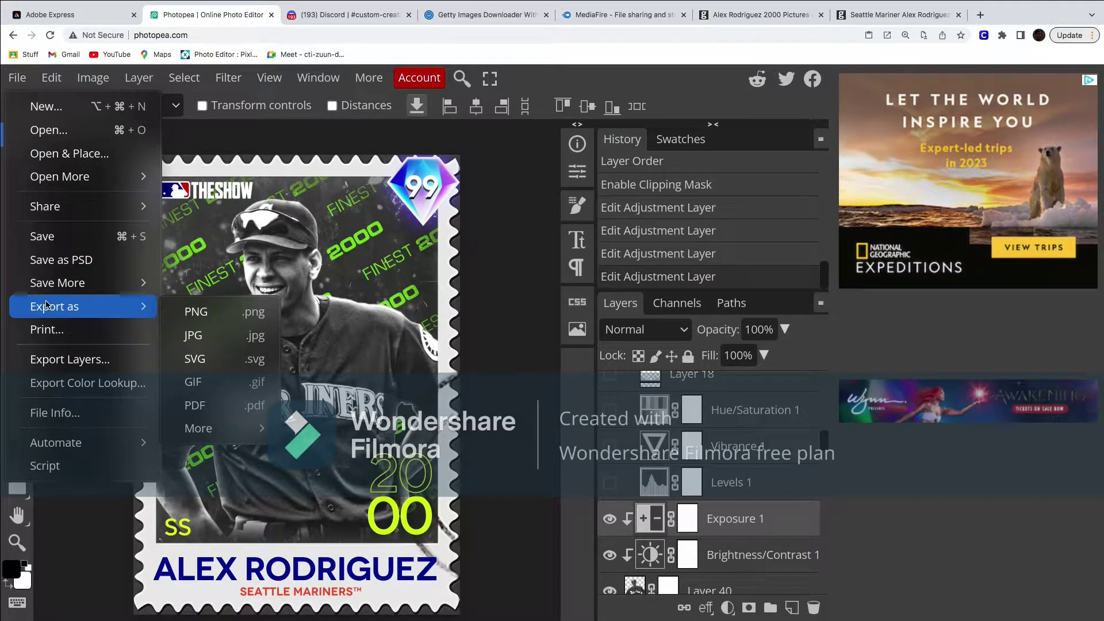
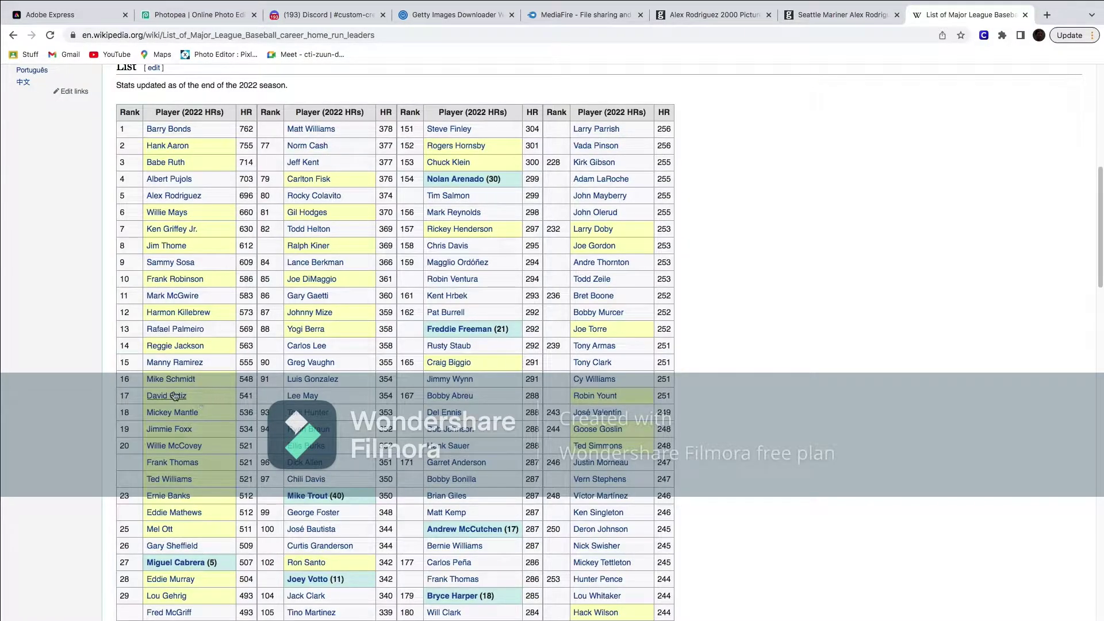
Step: Switch to the Getty Images page with the Alex Rodriguez 2000 results and search its editorial images for david ortiz
mouse_move(170, 401)
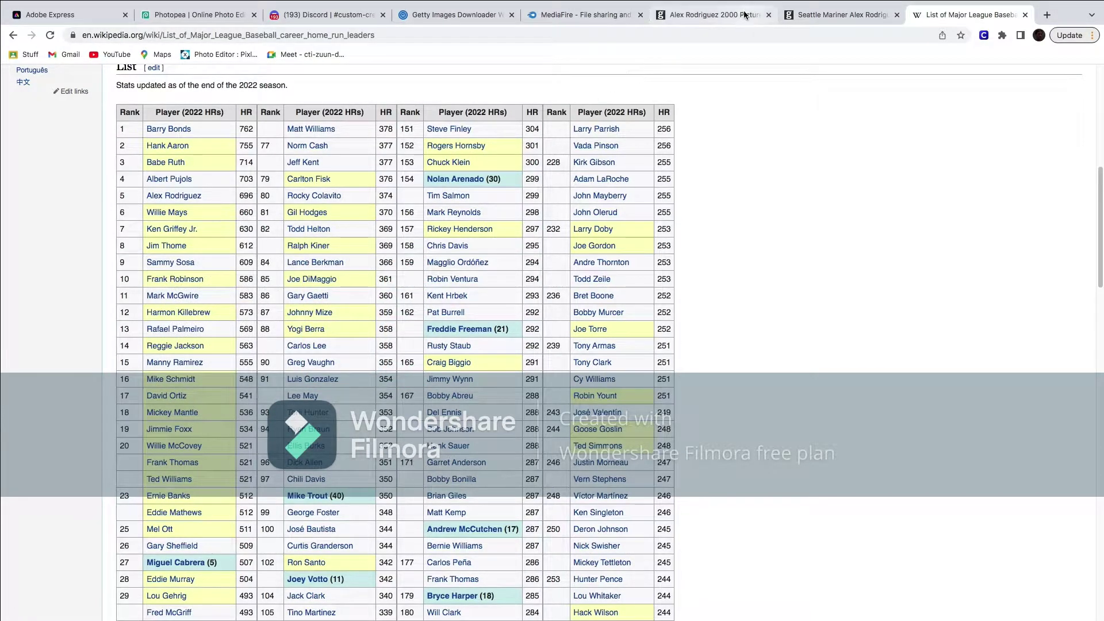
left_click(684, 15)
left_click(525, 95)
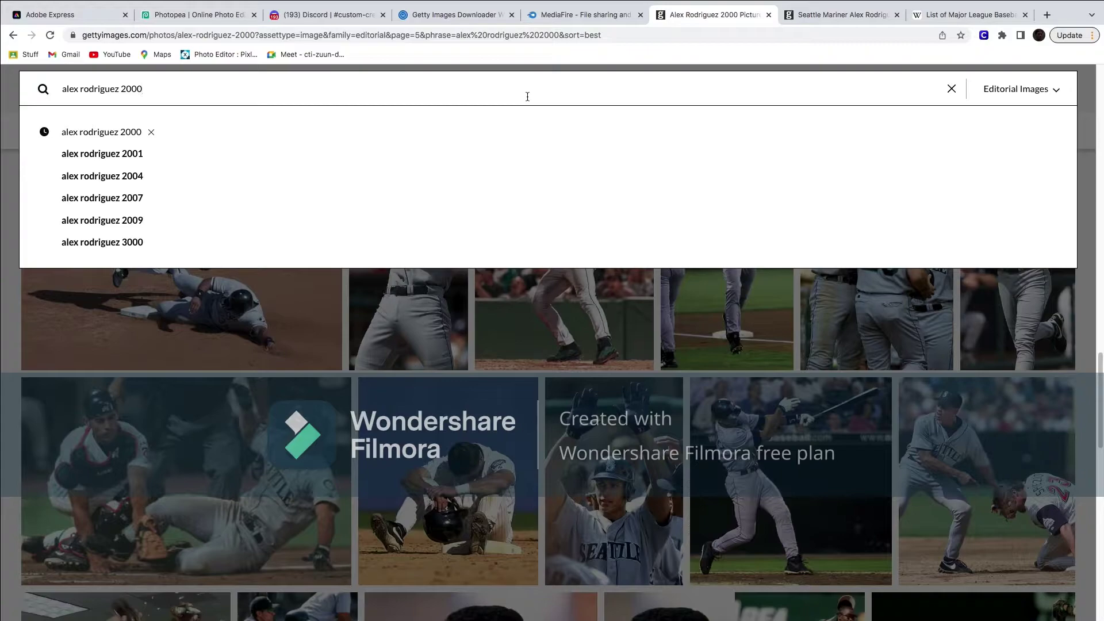
key("super+a")
key("BackSpace")
type("david or")
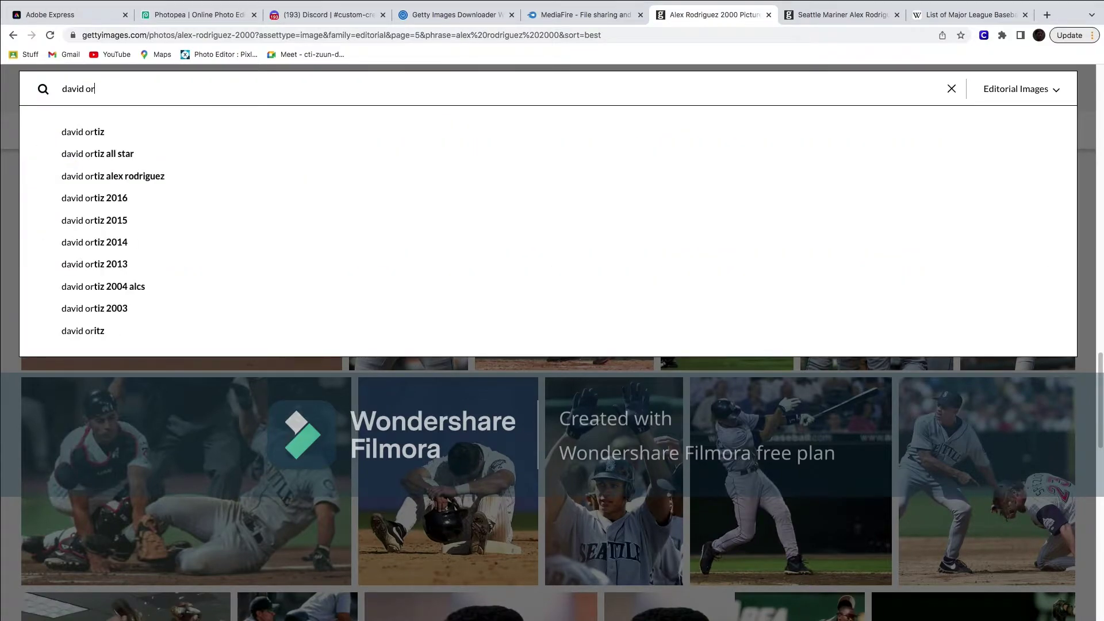
type("tiz")
key("Return")
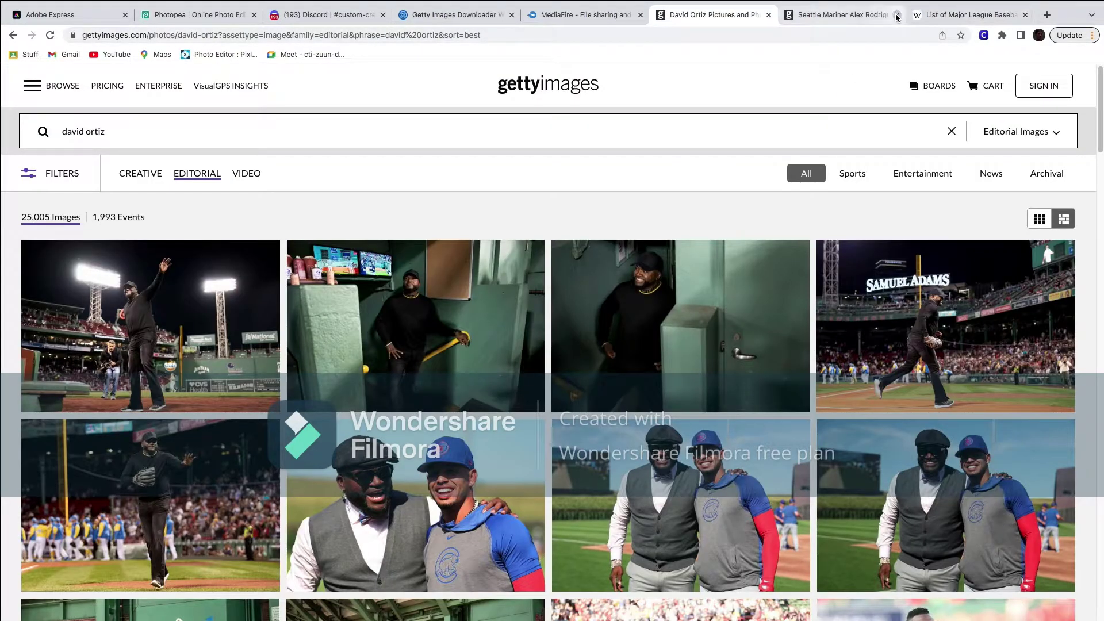
Step: Close the Seattle Mariner Alex Rodriguez photo page and narrow the Getty Images search to david ortiz red sox
left_click(897, 15)
scroll(460, 322, "down", 5)
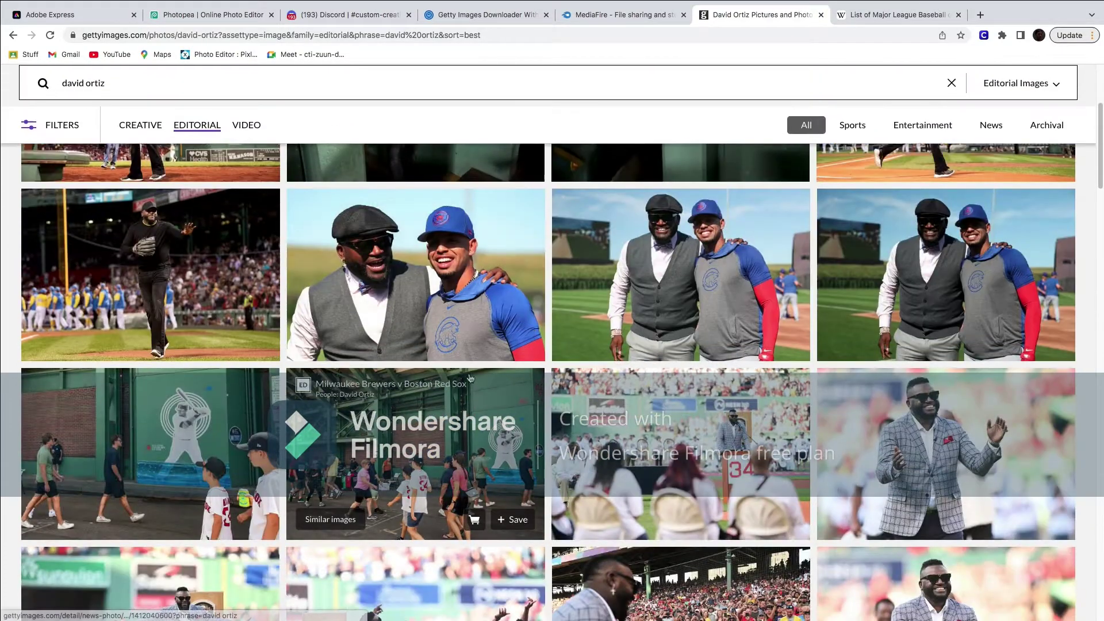
scroll(470, 377, "down", 7)
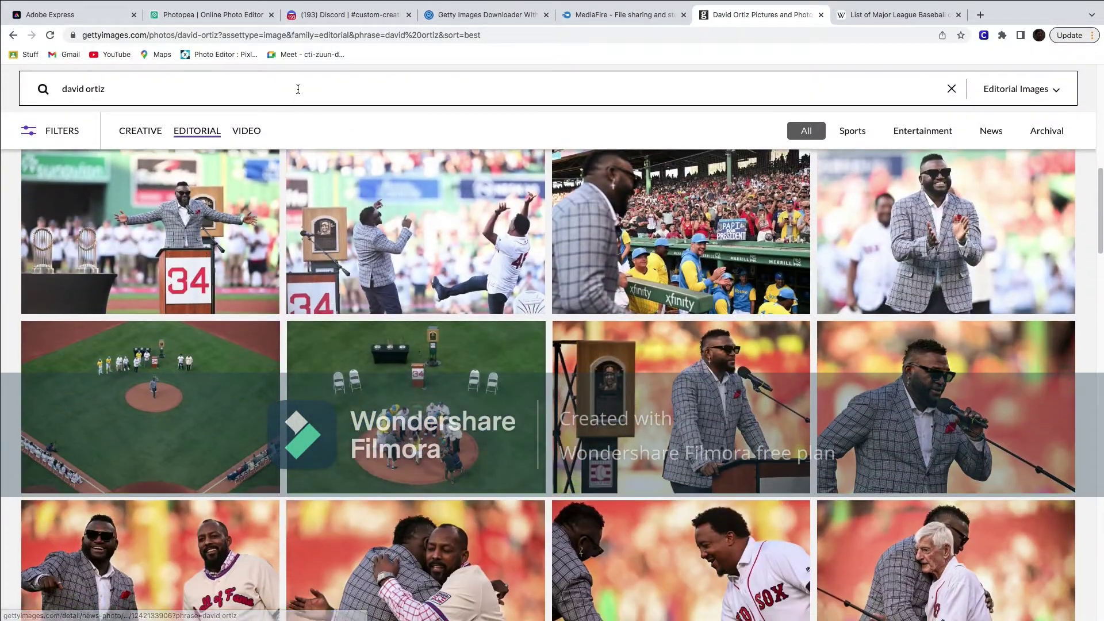
left_click(298, 89)
type("red sox")
key("Return")
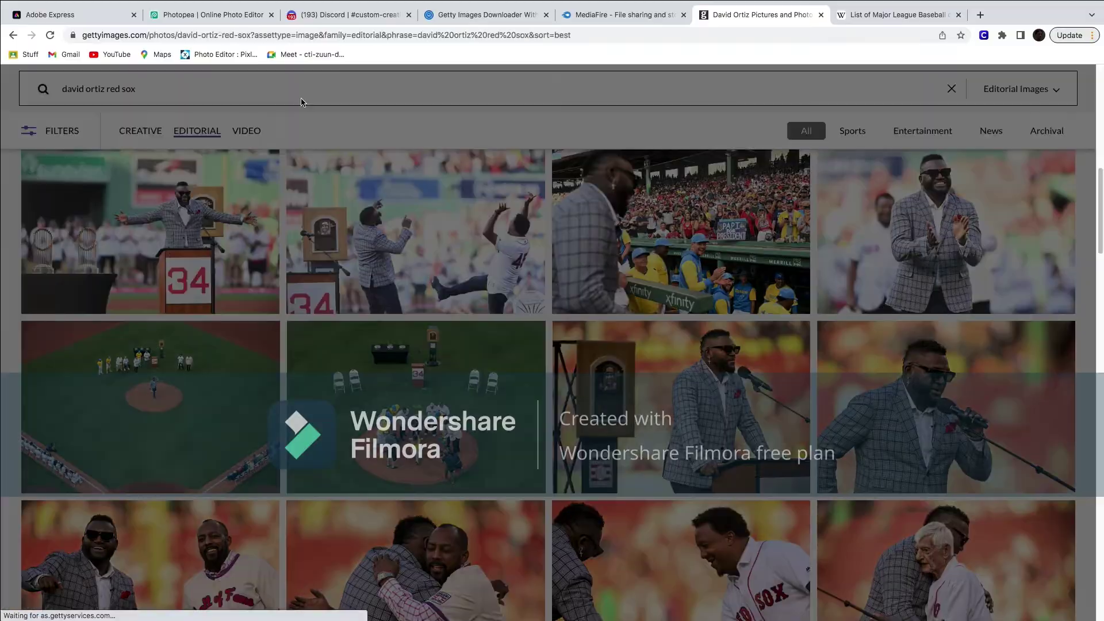
Step: Look through the first three pages of david ortiz red sox results for a suitable in-game photo
scroll(383, 300, "down", 10)
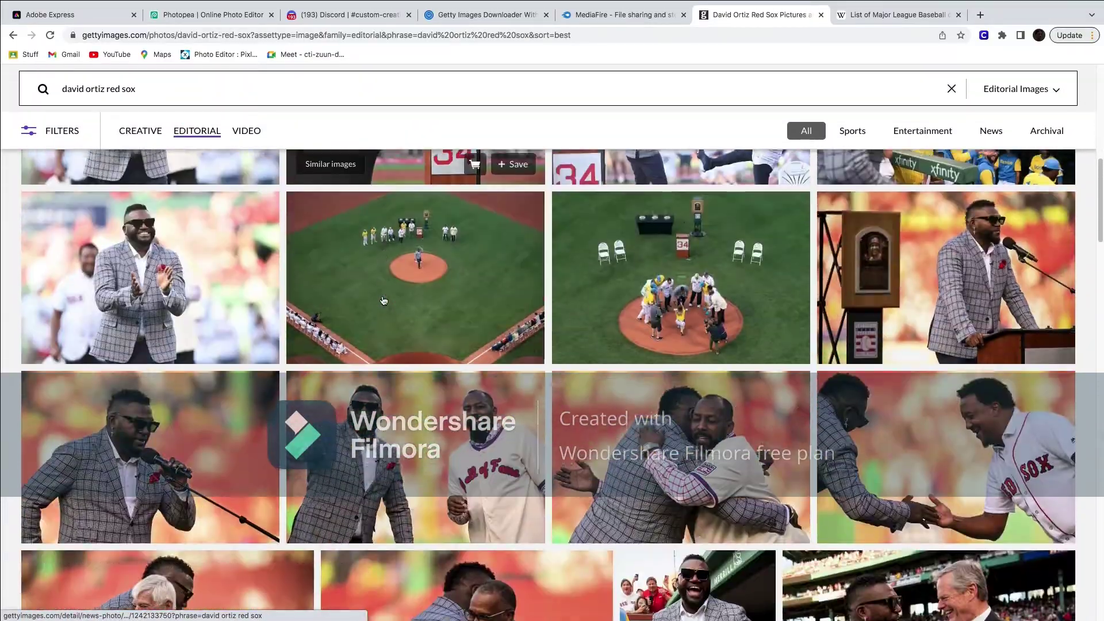
scroll(383, 300, "down", 7)
scroll(380, 340, "down", 15)
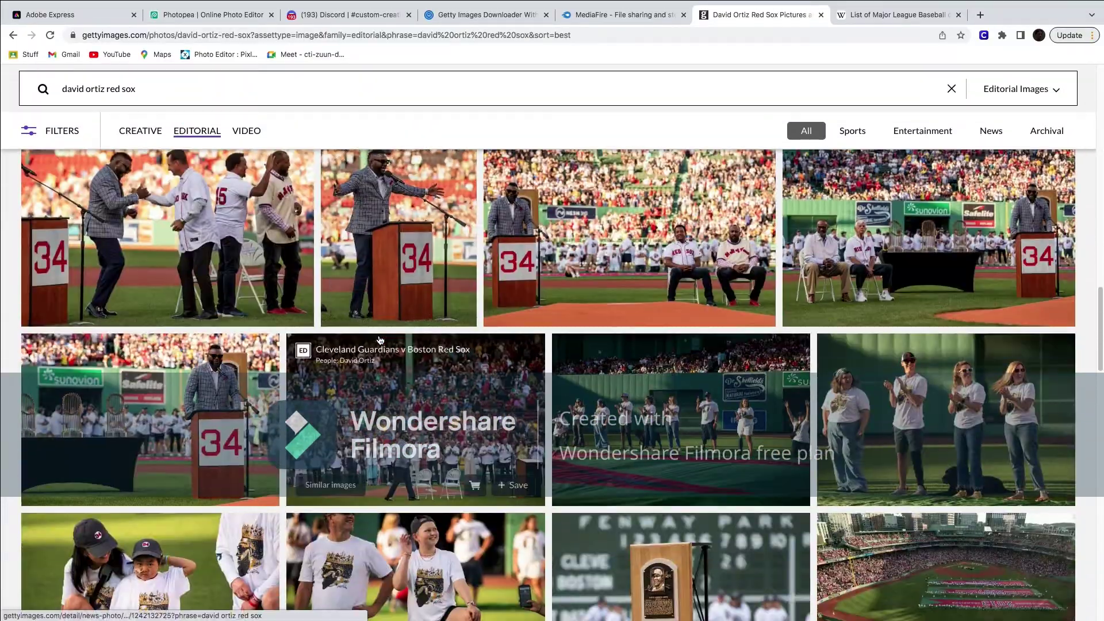
scroll(379, 351, "down", 10)
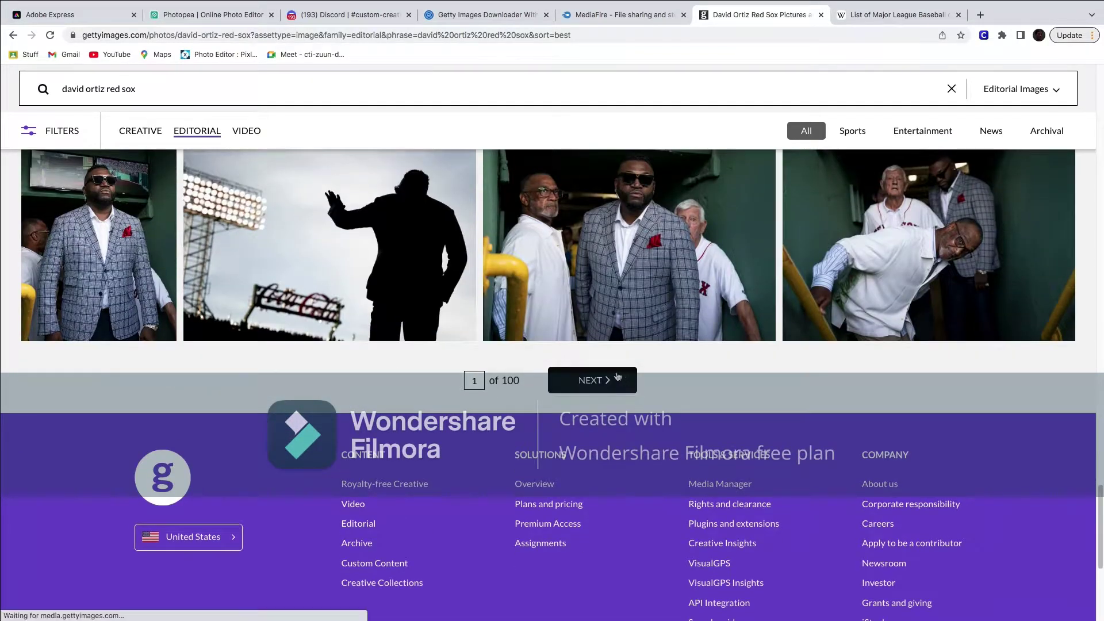
left_click(617, 379)
scroll(396, 382, "down", 3)
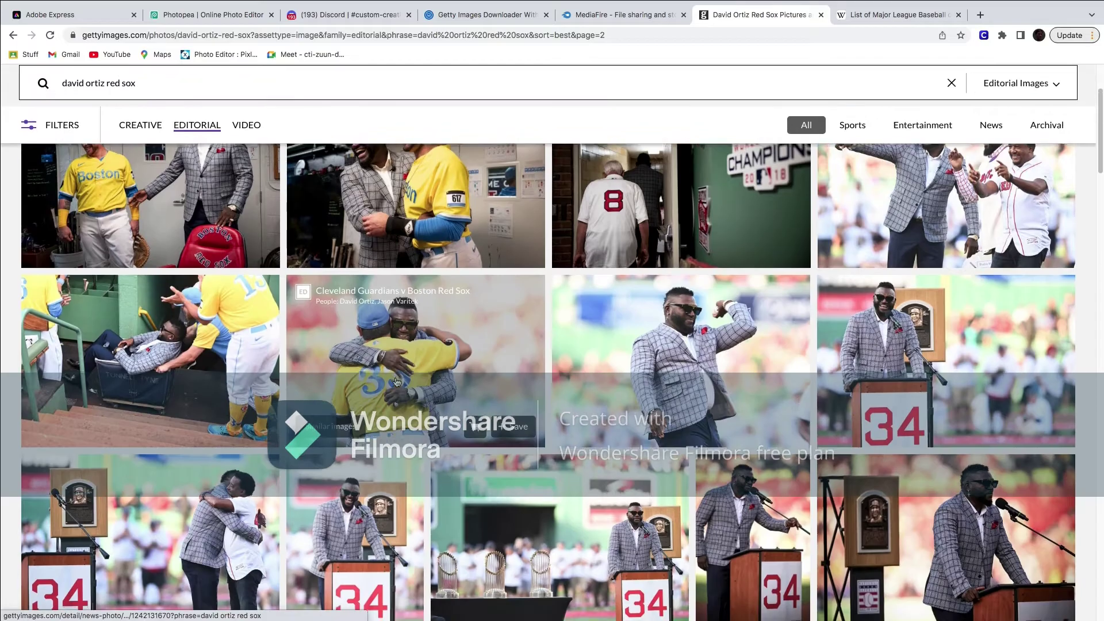
scroll(396, 382, "down", 10)
scroll(403, 379, "down", 5)
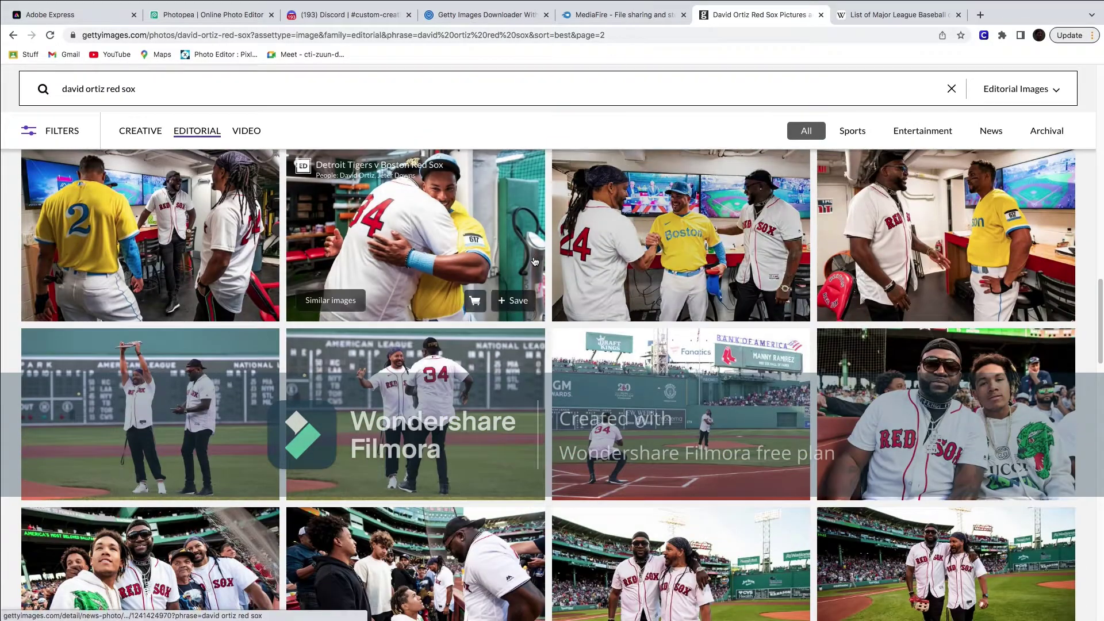
scroll(534, 261, "down", 10)
scroll(522, 281, "down", 6)
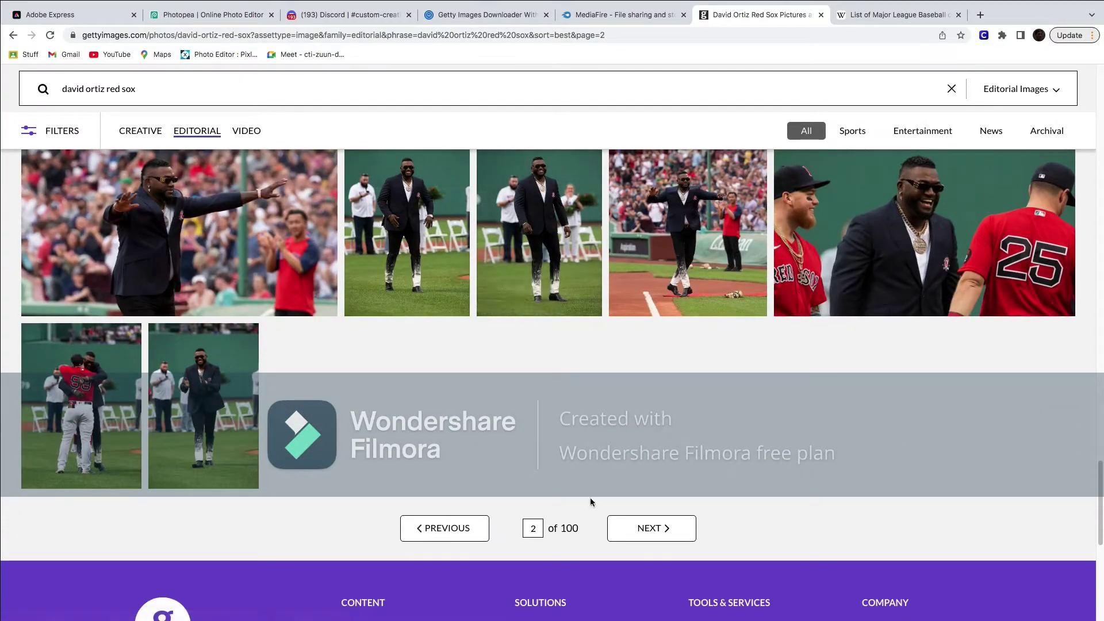
left_click(651, 528)
scroll(512, 448, "down", 8)
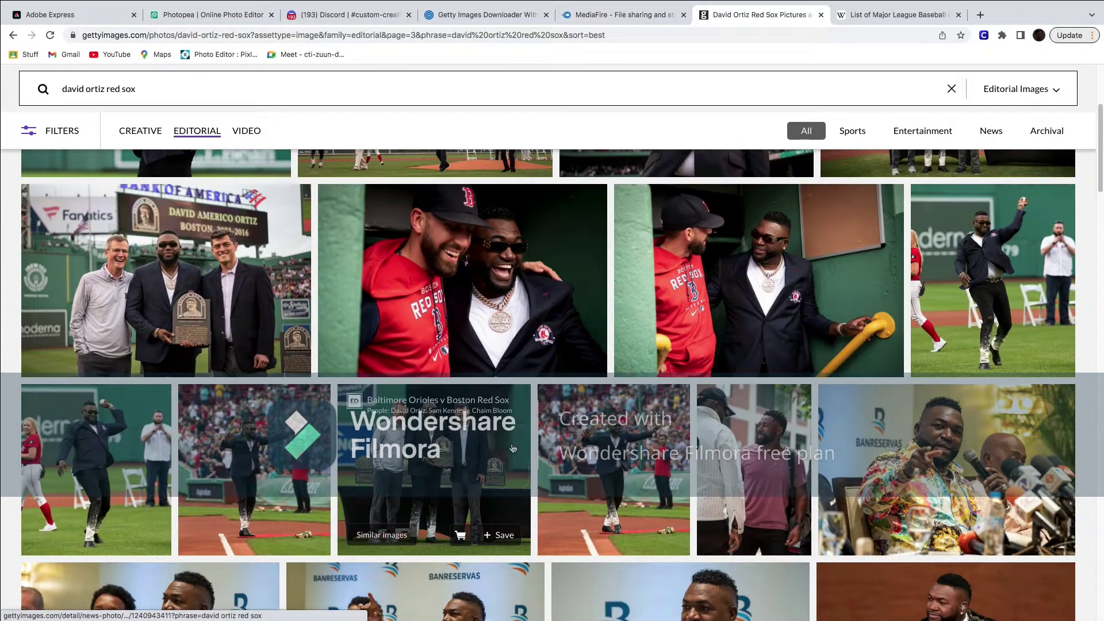
scroll(512, 448, "down", 10)
scroll(506, 460, "up", 5)
scroll(506, 461, "down", 15)
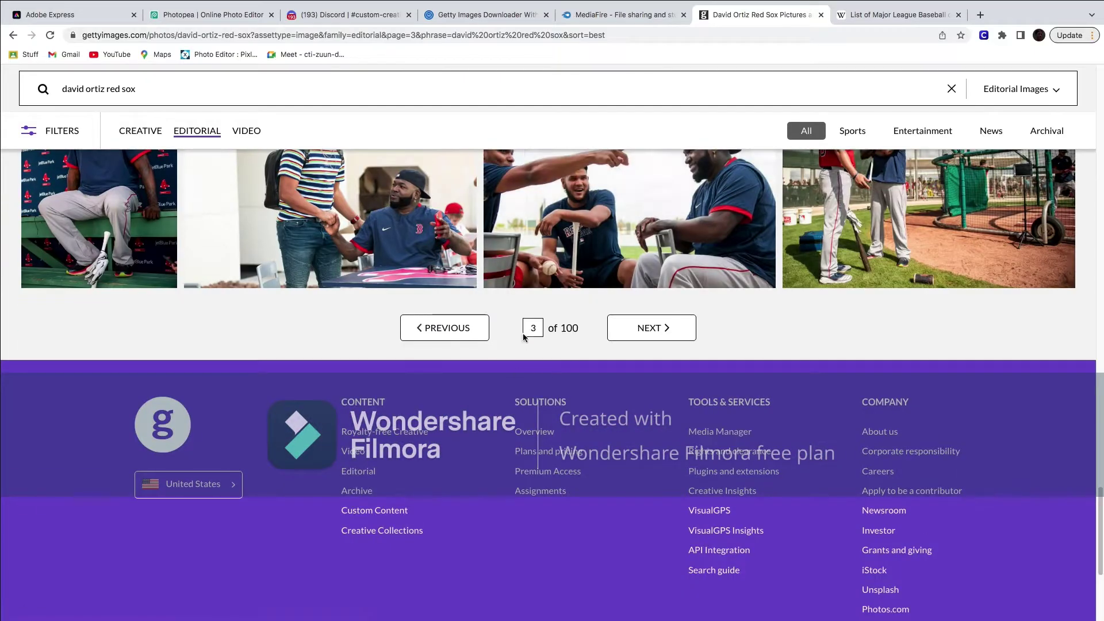
Step: Jump ahead to page 10 of the david ortiz red sox results, look through it, and go on to page 20
key("Return")
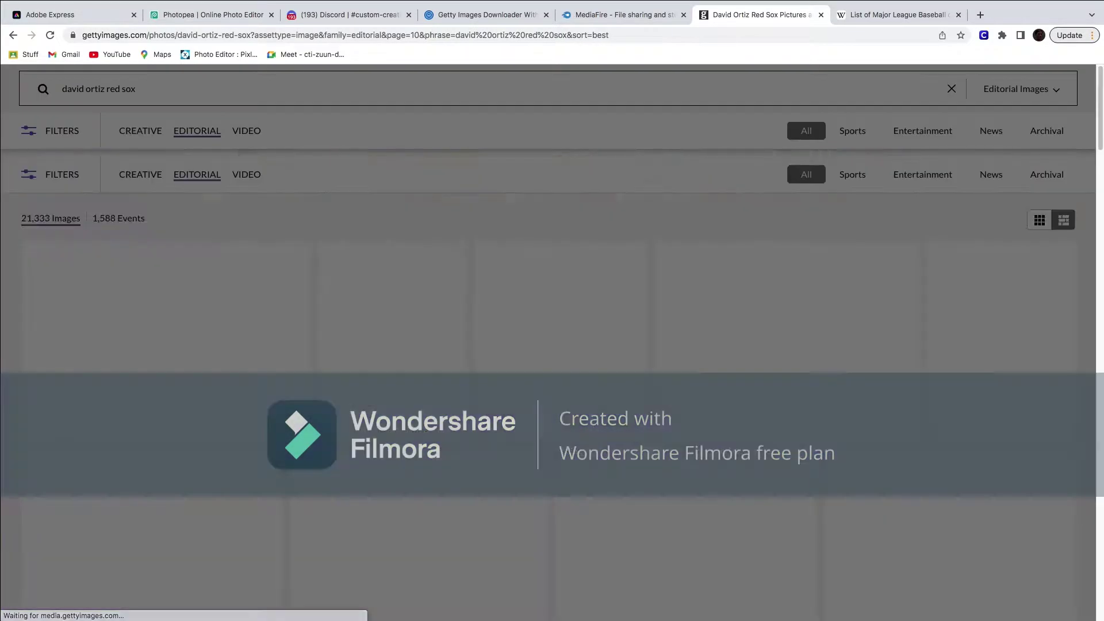
scroll(373, 350, "down", 5)
scroll(372, 350, "down", 20)
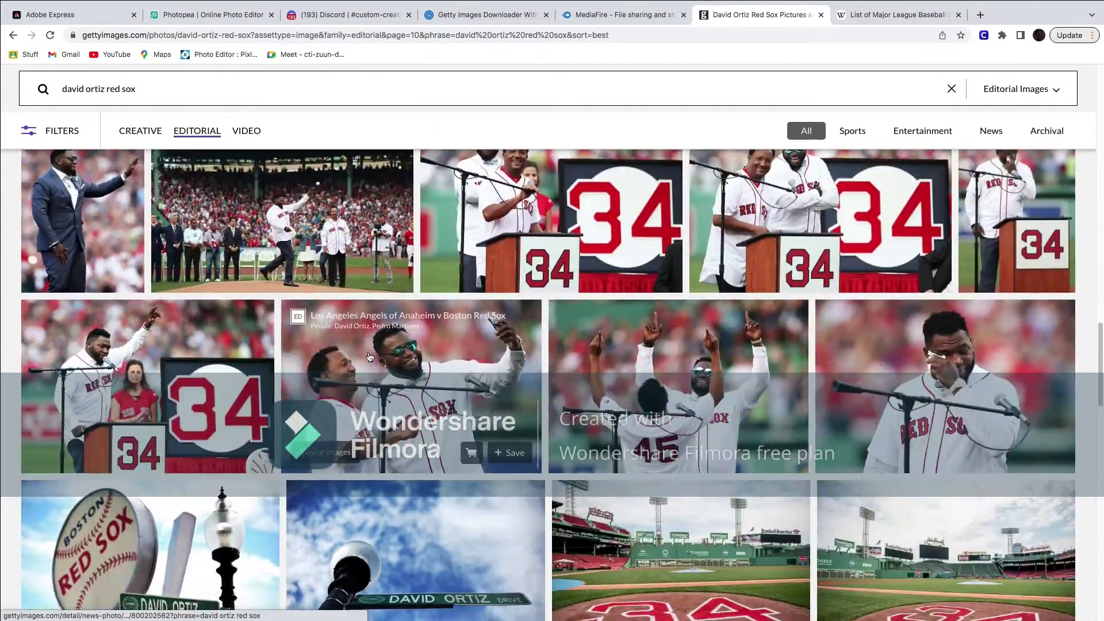
scroll(503, 330, "up", 4)
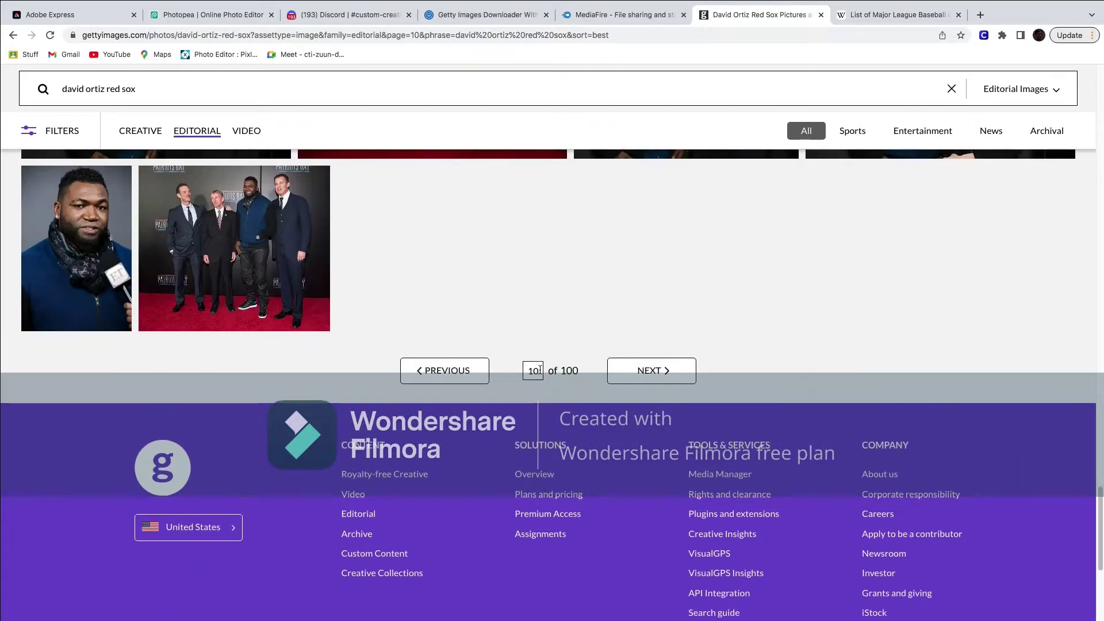
left_click(533, 370)
type("20")
key("Return")
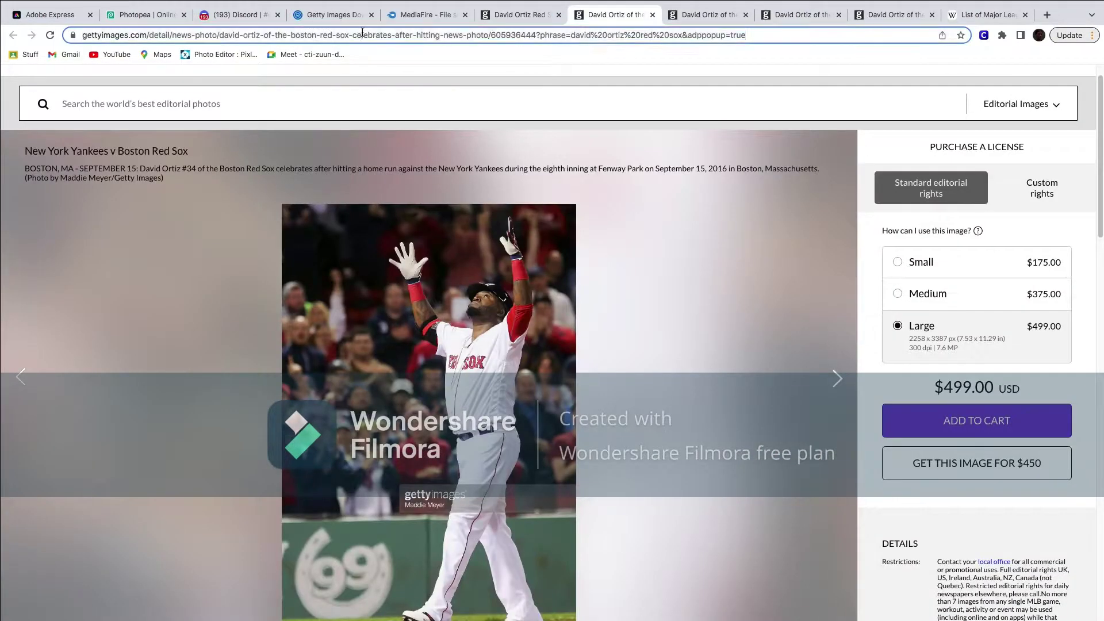
Step: Copy the address of the David Ortiz home run celebration photo page and download the image with Getty Image Downloader
right_click(359, 35)
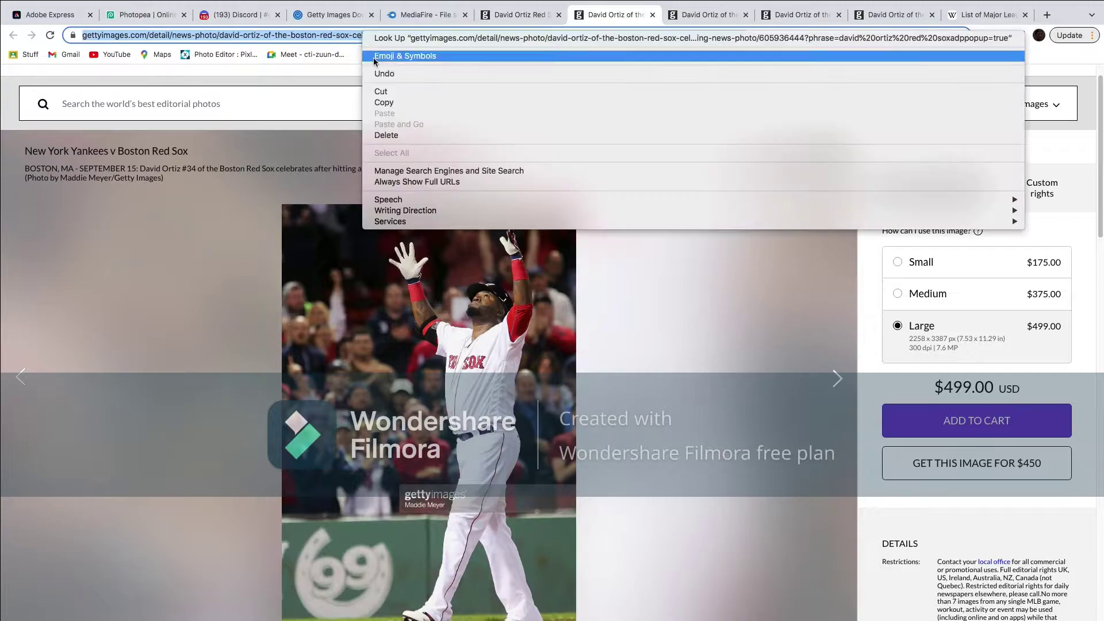
left_click(397, 99)
left_click(339, 17)
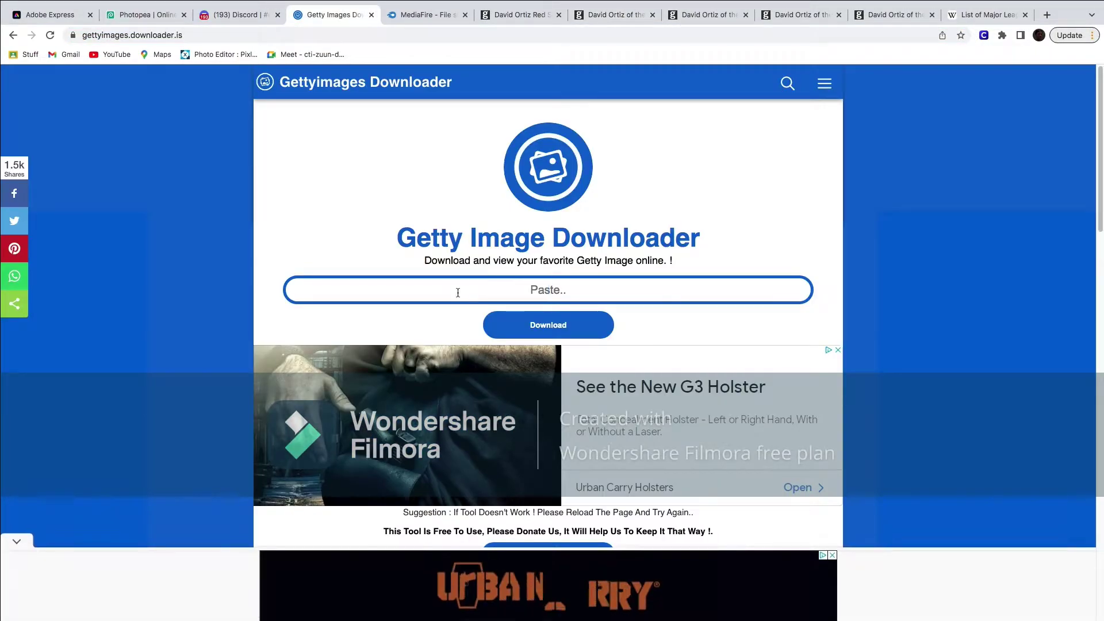
left_click(457, 289)
key("super+v")
left_click(530, 323)
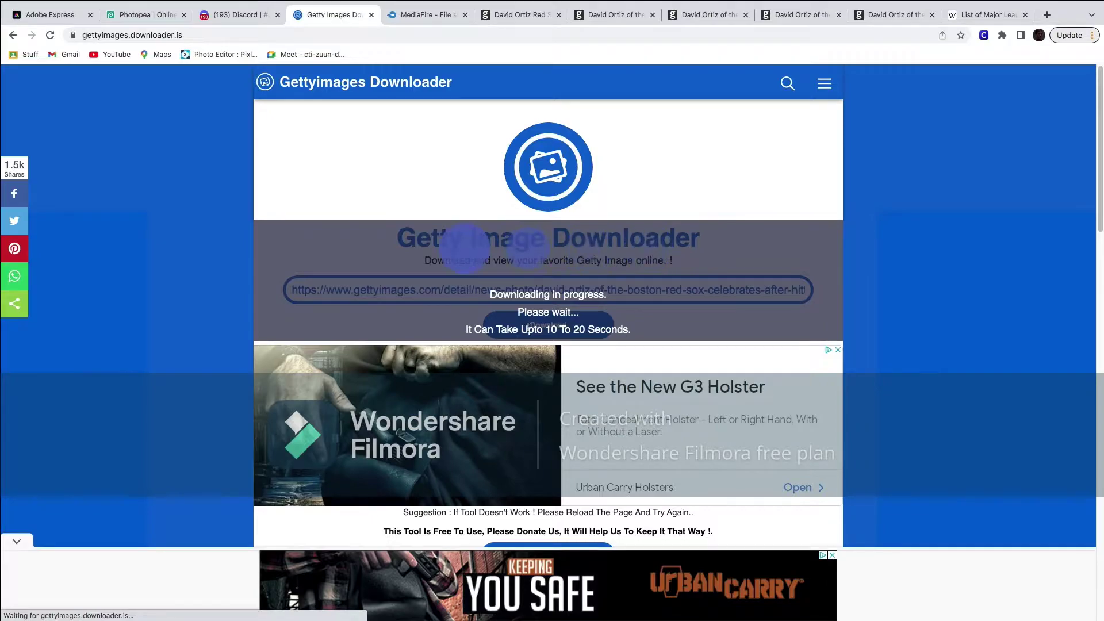
Step: Switch to Adobe Express, reload the Remove background page and upload the downloaded New York Yankees v Boston Red Sox photo
left_click(50, 14)
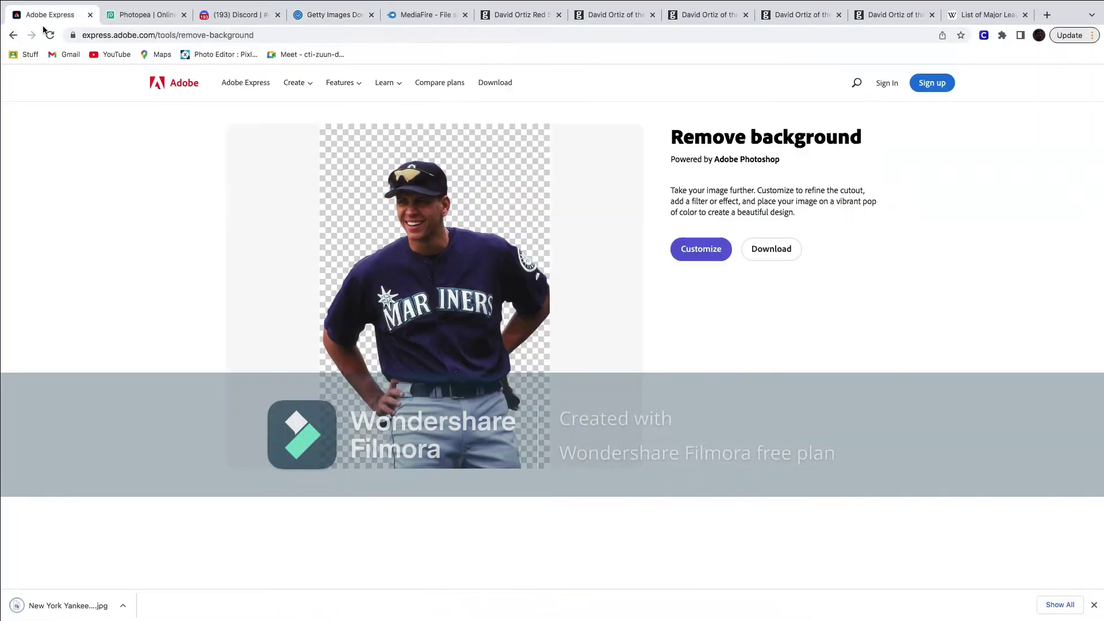
left_click(50, 35)
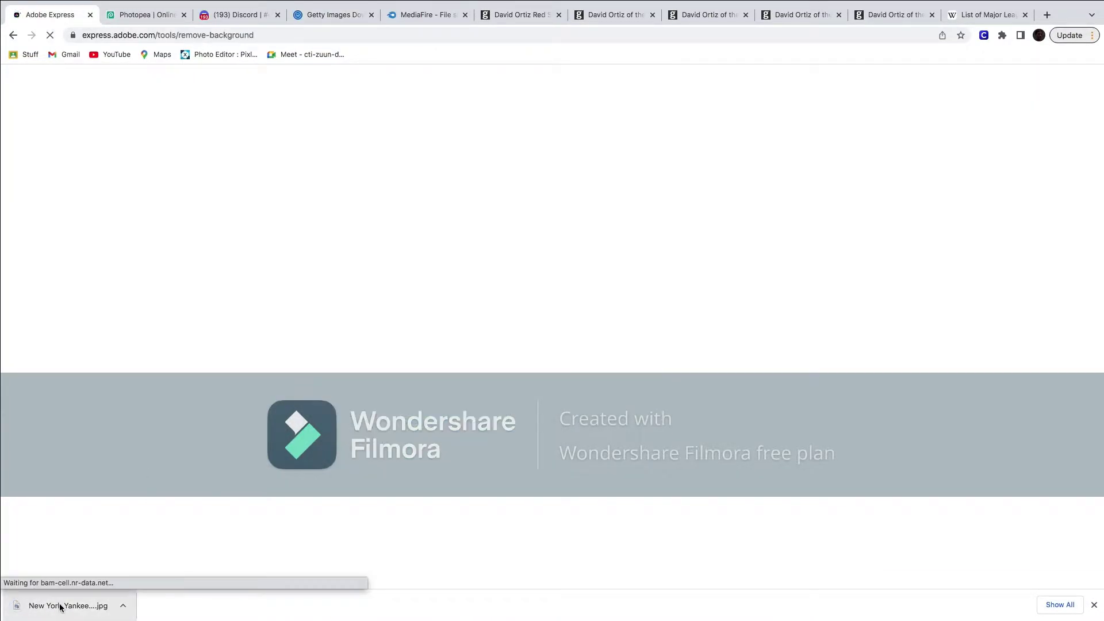
left_click_drag(61, 606, 404, 230)
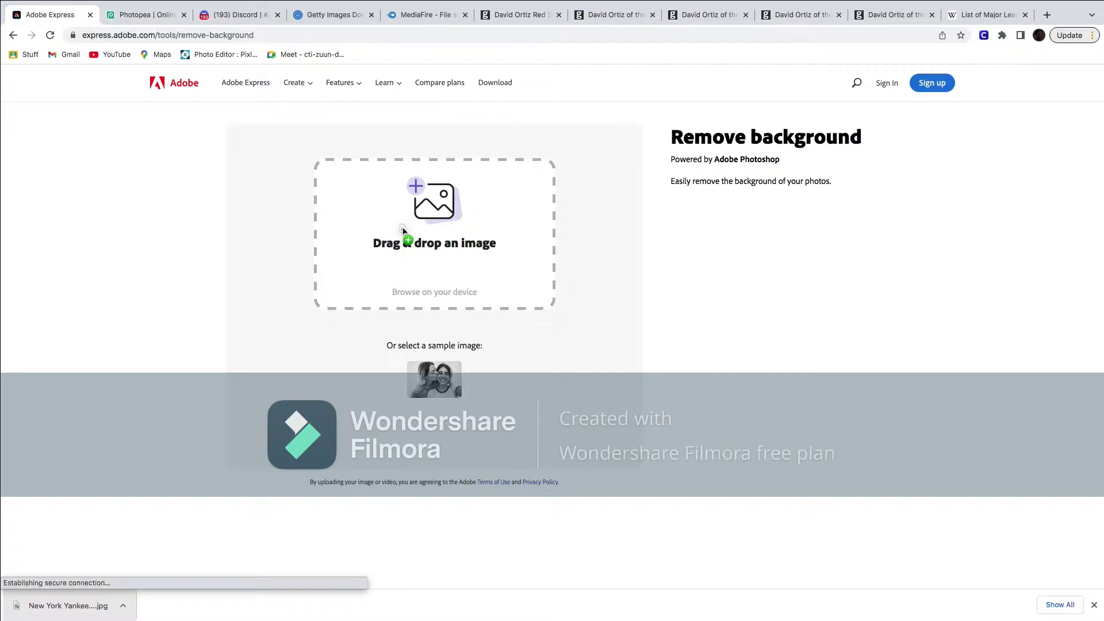
left_click_drag(403, 230, 403, 231)
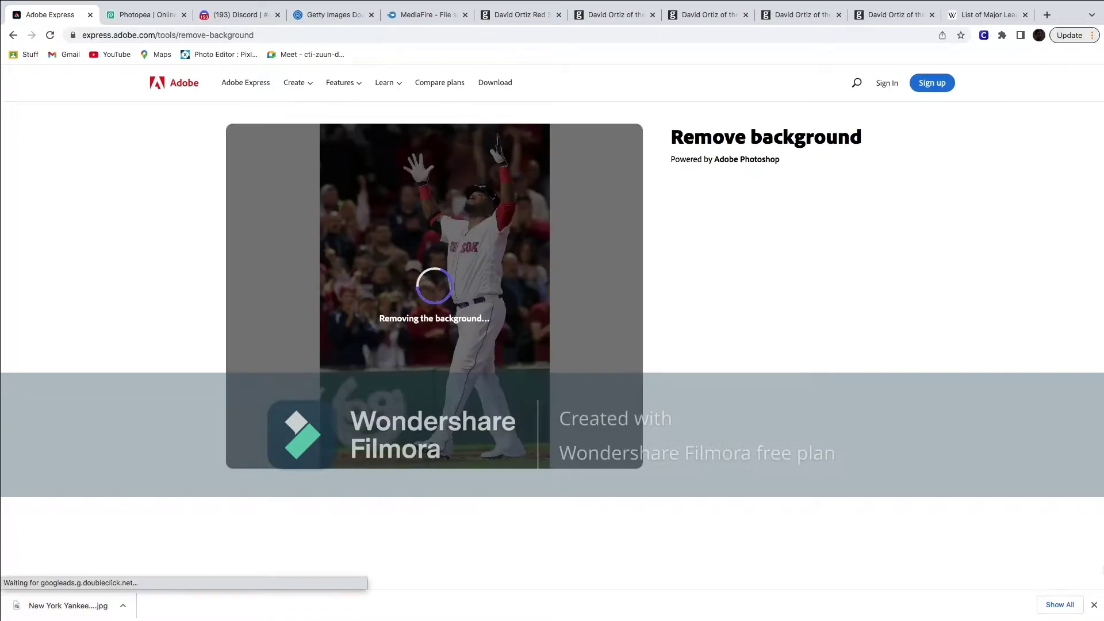
Step: Dismiss the finished downloads list and copy the David Ortiz cutout image with its background removed
left_click(1093, 604)
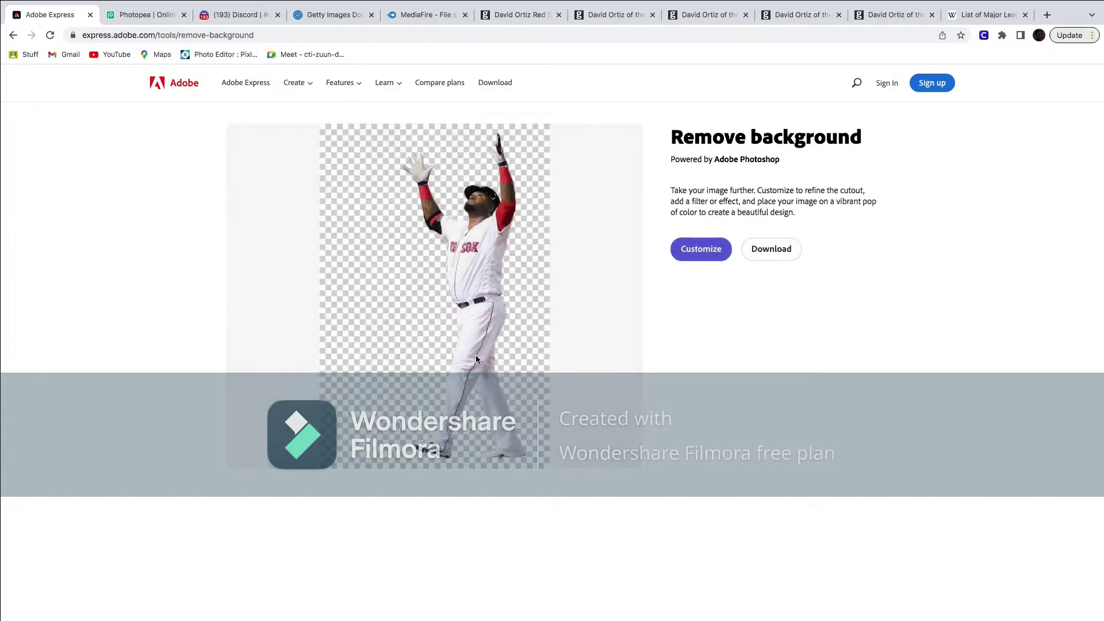
right_click(476, 344)
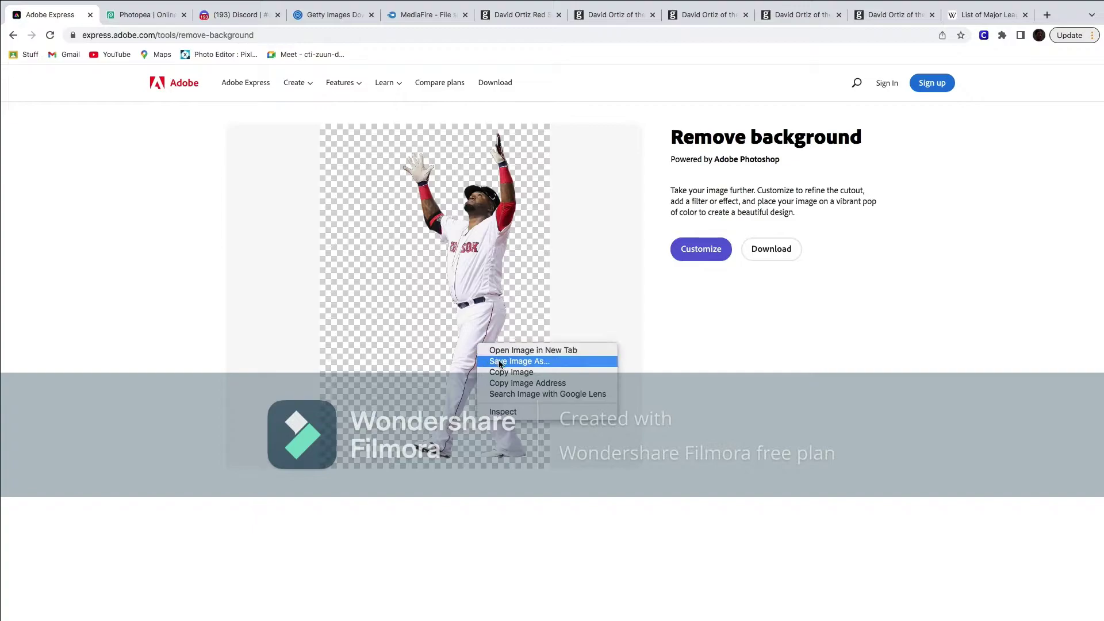
left_click(511, 372)
Step: Switch to Photopea, search the computer for 500homerun and open the 500homerunclub.psd template
left_click(146, 14)
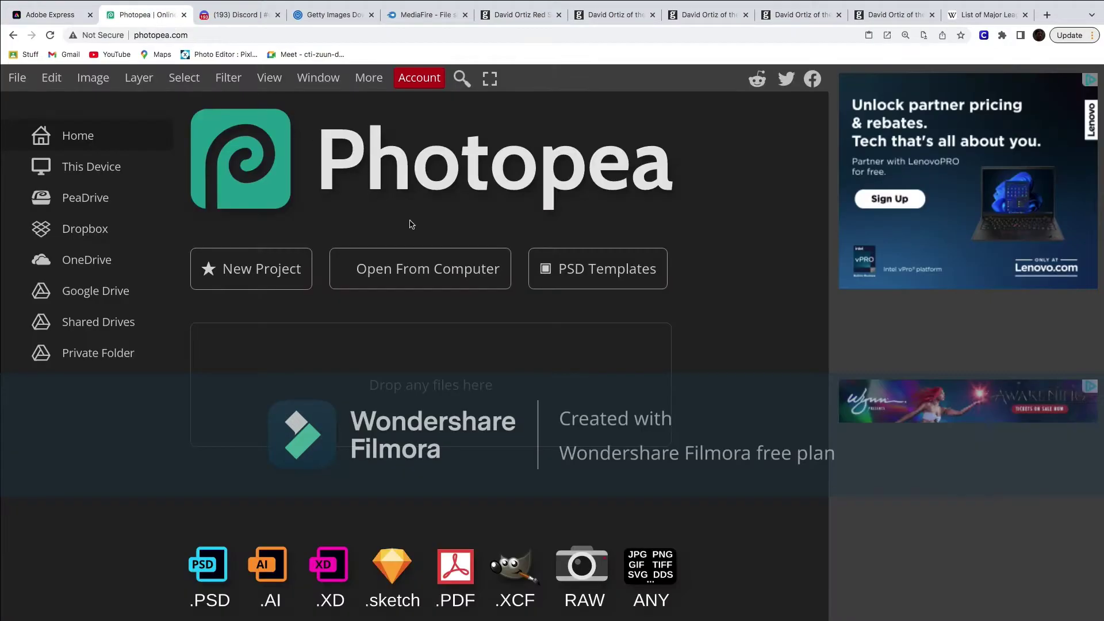
key("super+o")
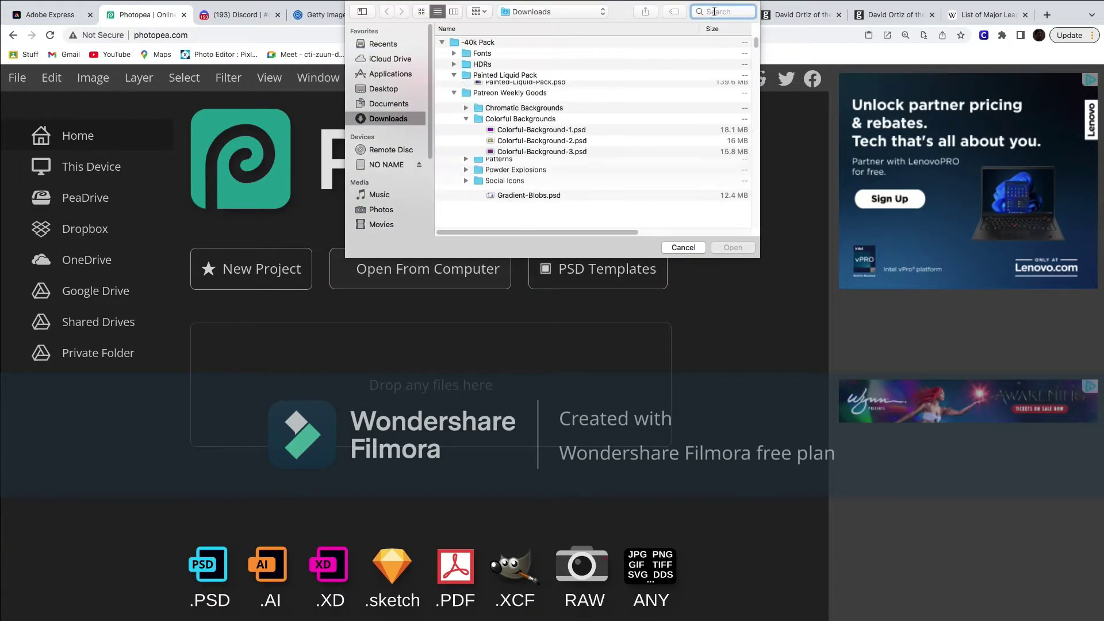
type("500homerun")
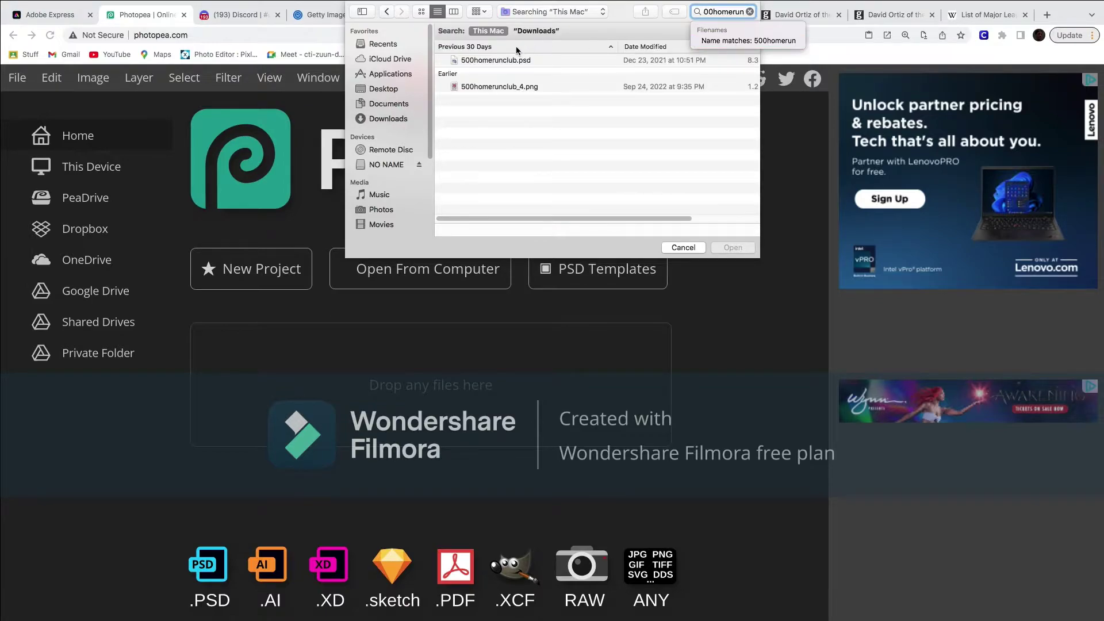
left_click(485, 60)
double_click(484, 61)
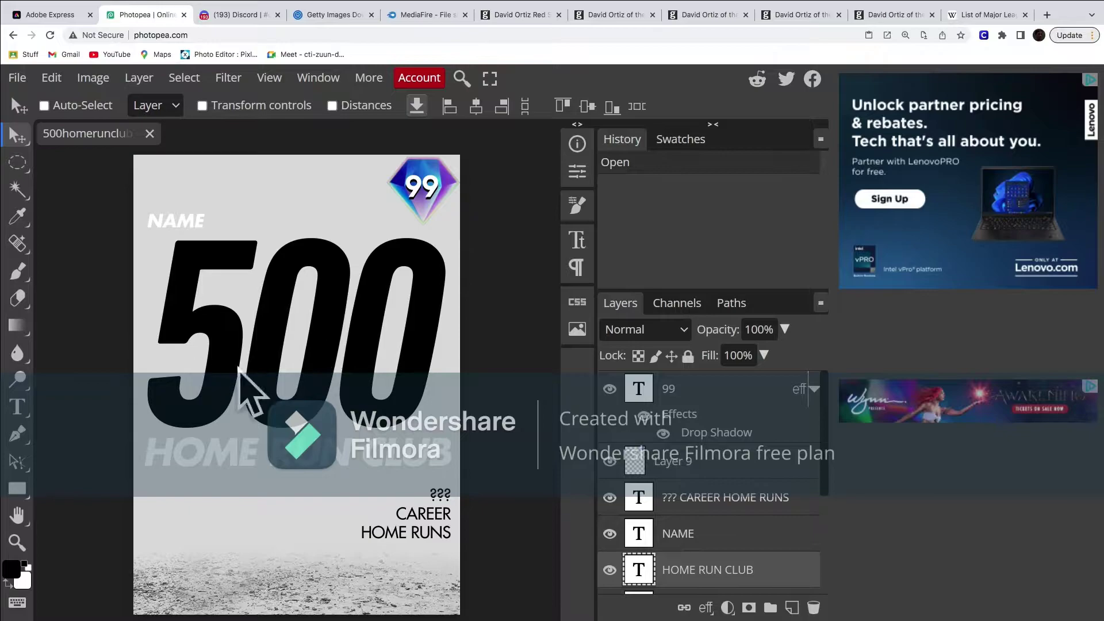
Step: Replace the NAME placeholder text above the large 500 with DAVID ORTIZ
double_click(175, 228)
type("DAV")
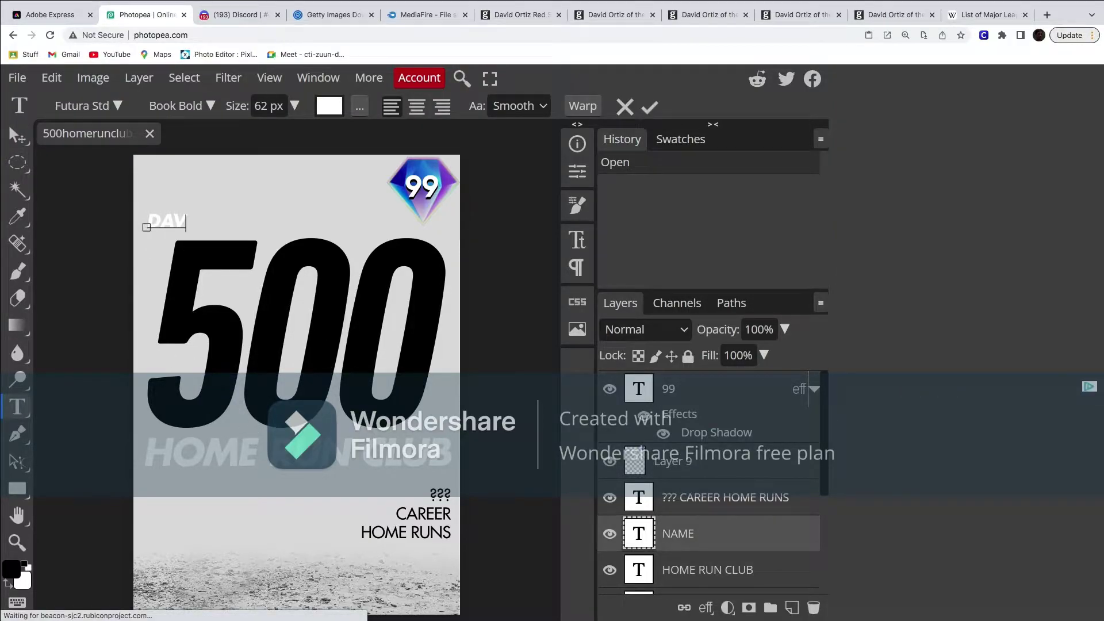
type("ID ORTIZ")
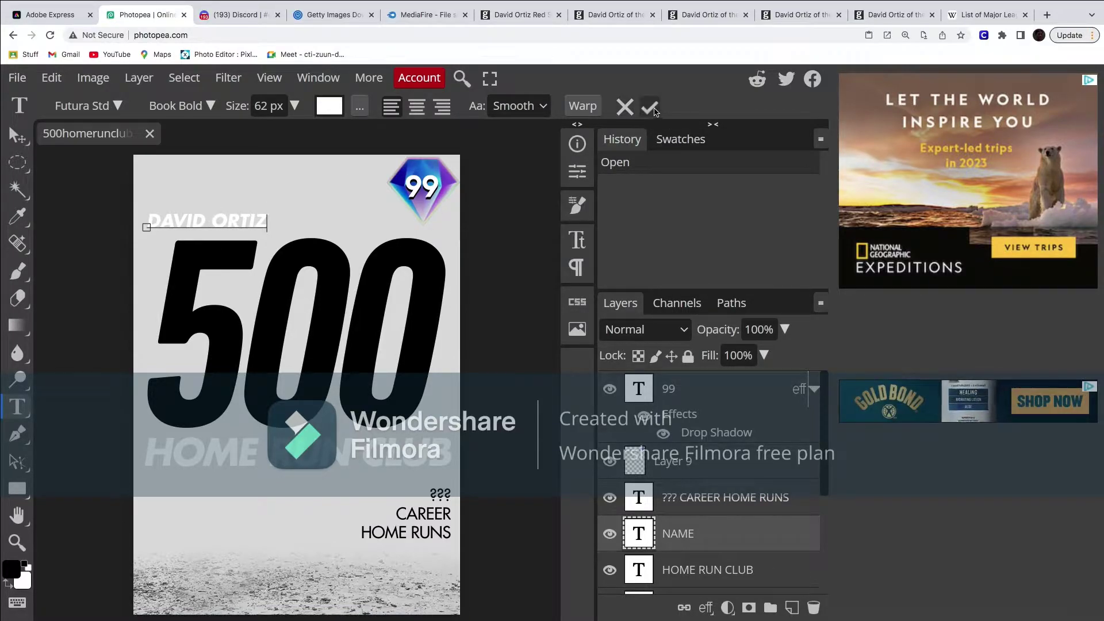
left_click(18, 136)
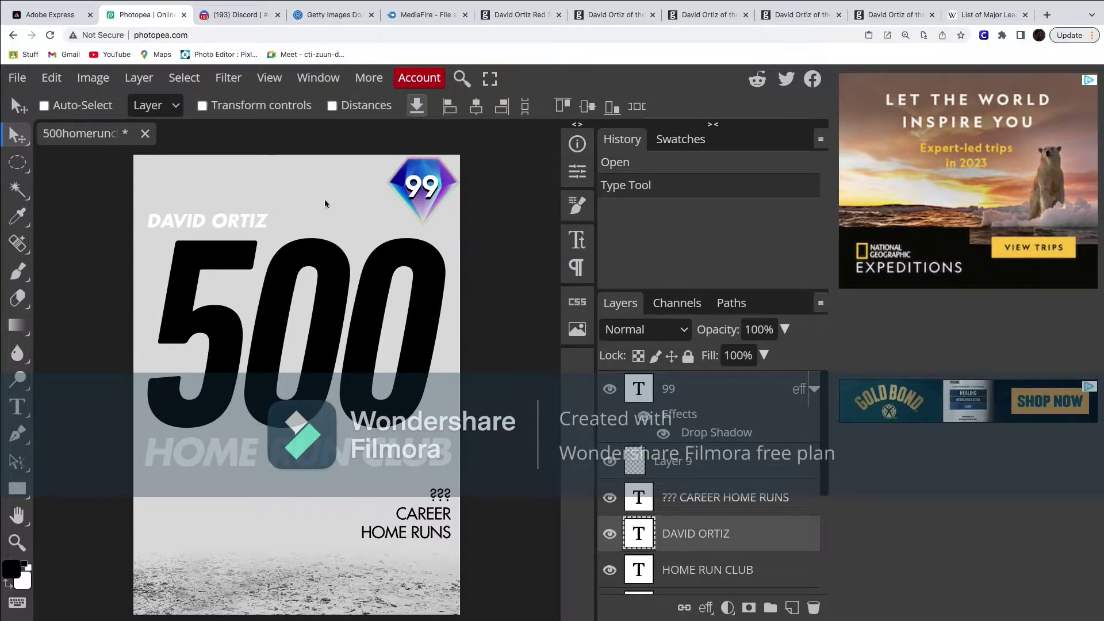
Step: Look up David Ortiz's career home run total on the Wikipedia list and clear the ??? placeholder in the card's CAREER HOME RUNS text
left_click(986, 15)
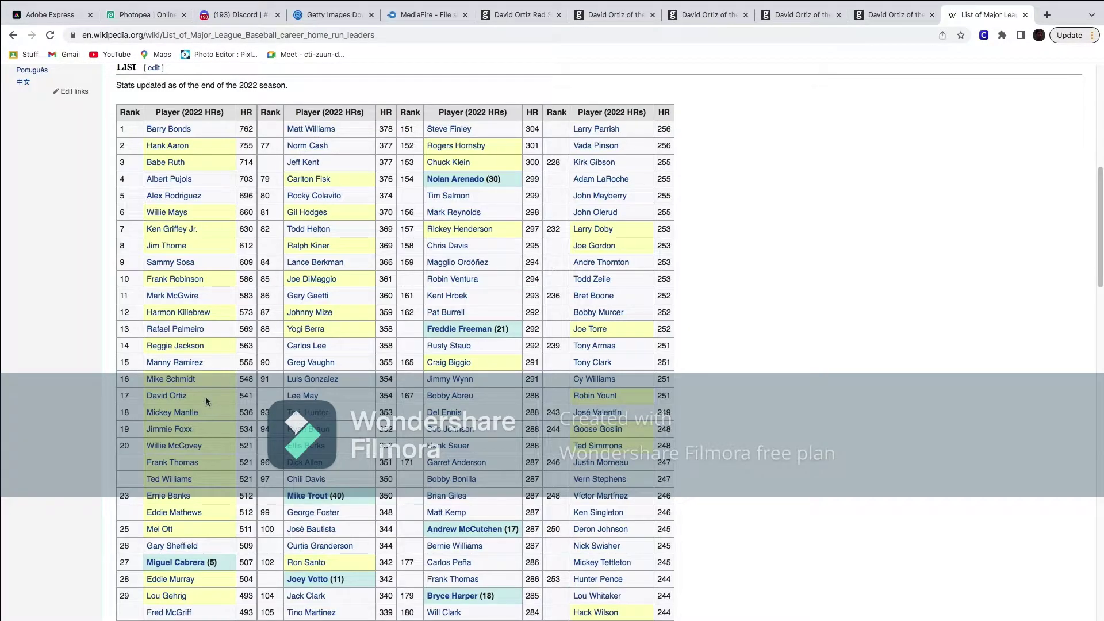
left_click(162, 17)
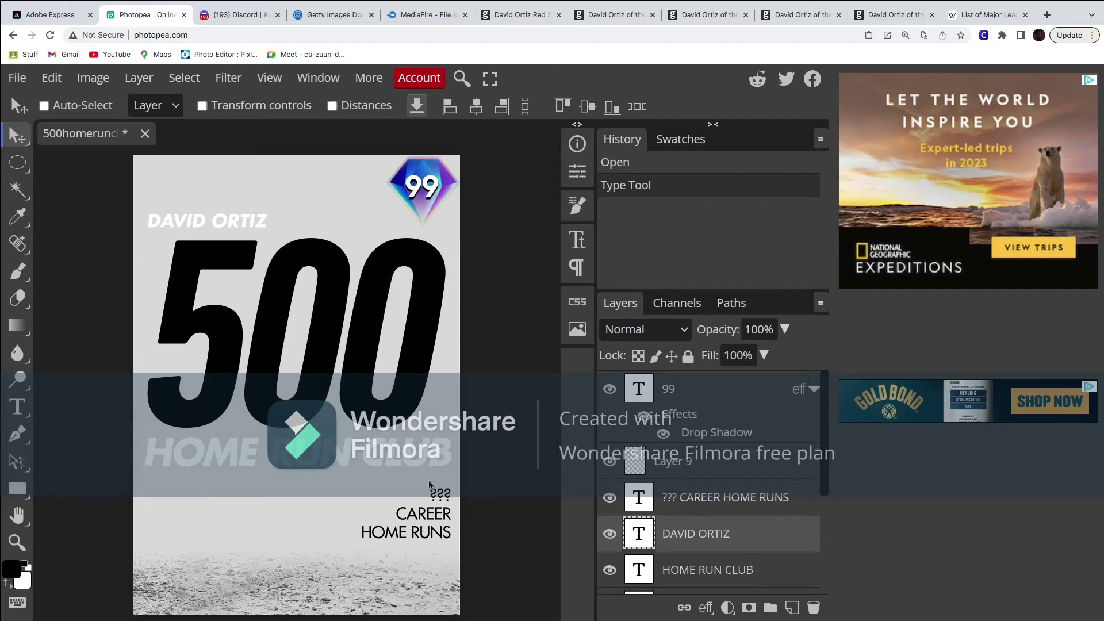
double_click(439, 497)
key("BackSpace")
key("BackSpace")
key("BackSpace")
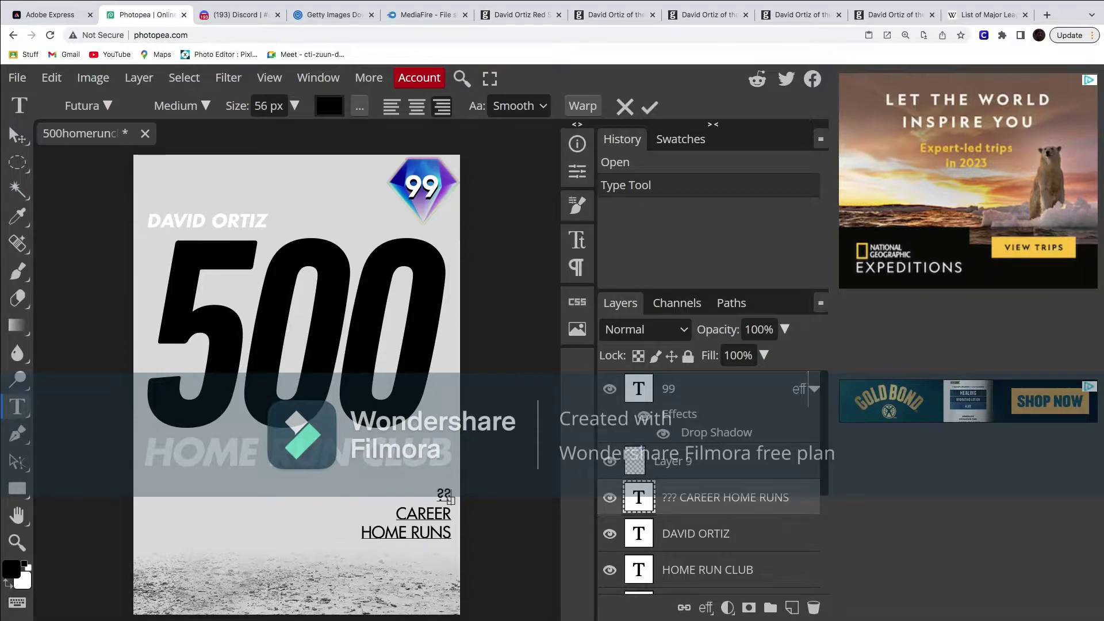
Step: Replace the ??? placeholder in the career home runs text with 541
type("541")
left_click(17, 136)
Step: Place 99overall.png into the card at its full size and move its layer to the top of the layer stack
left_click(22, 76)
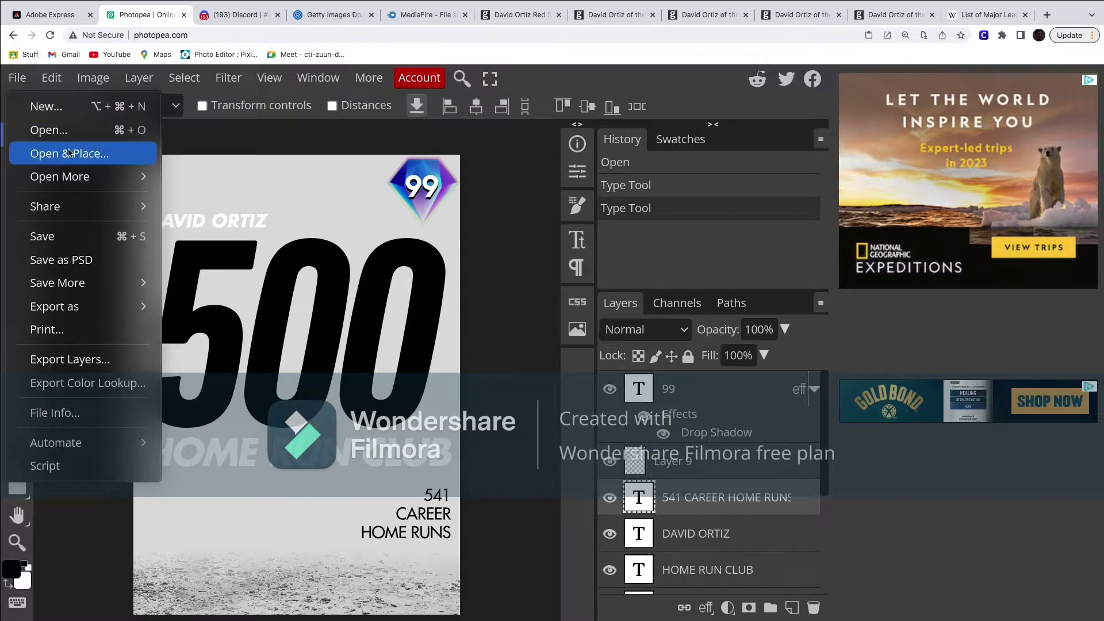
left_click(69, 153)
type("99overall")
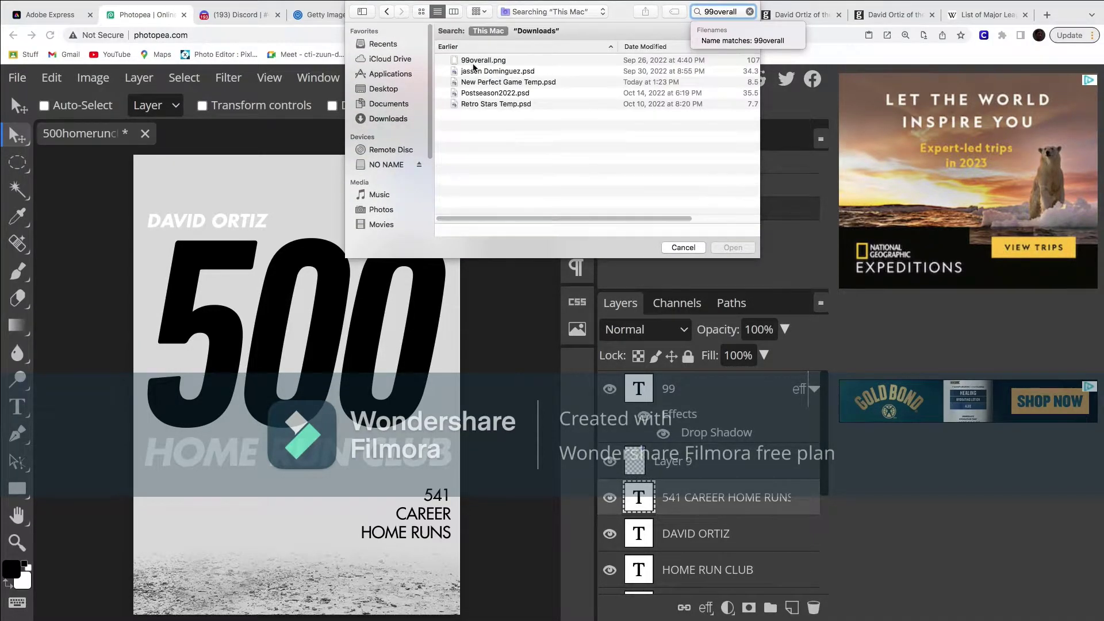
key("Down")
key("Return")
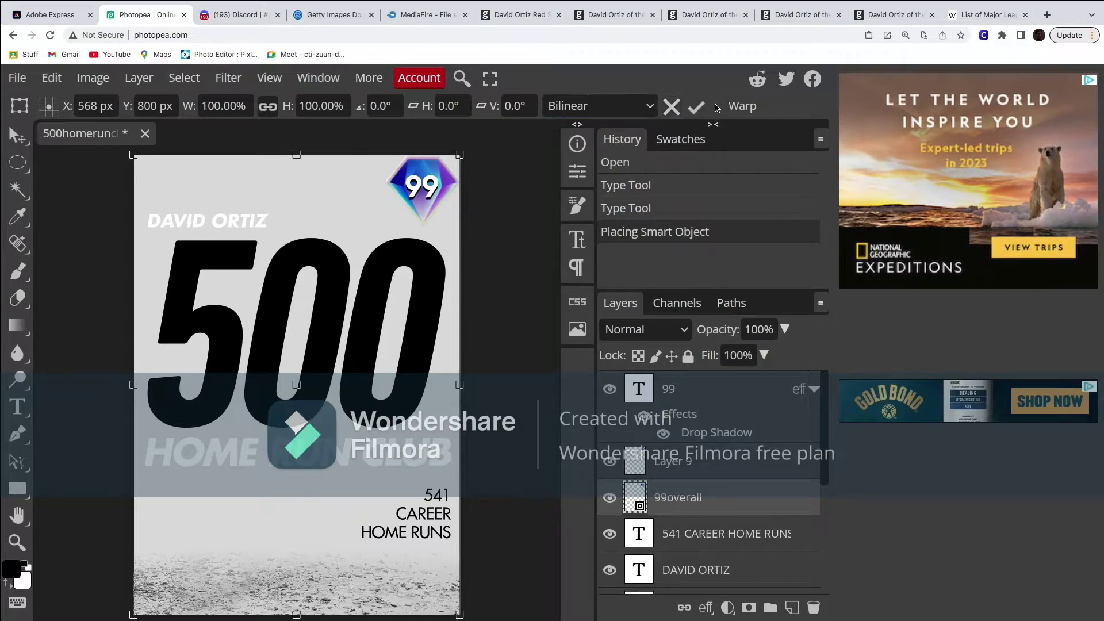
left_click(696, 106)
left_click_drag(667, 480, 667, 382)
Step: Delete the old 99 text layer and Layer 9 beneath the new 99overall badge
left_click(668, 431)
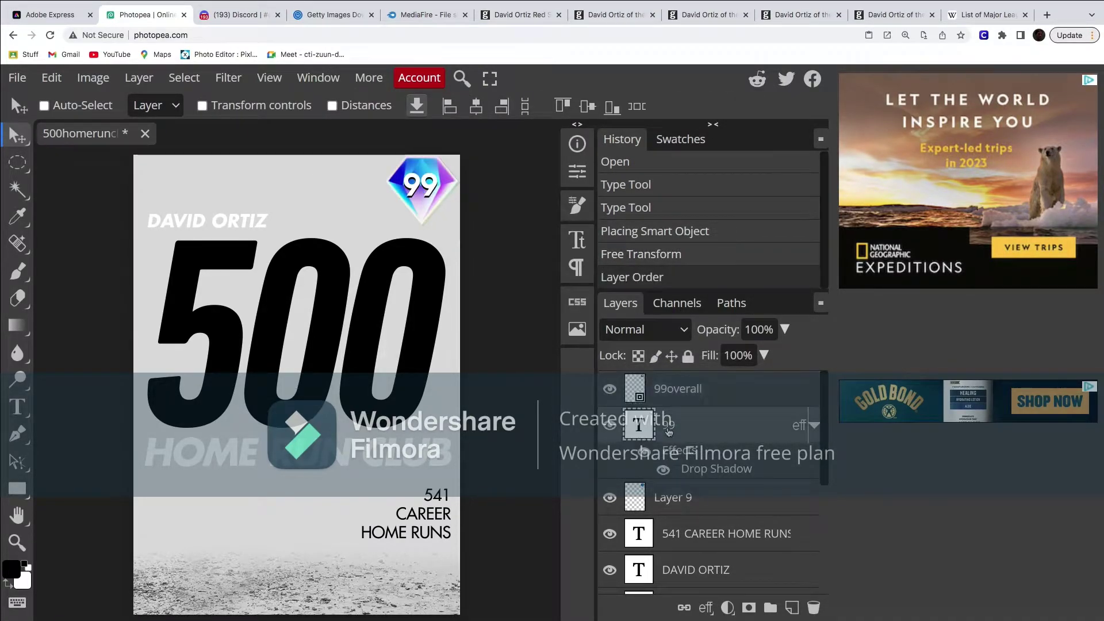
key("Delete")
key("Delete")
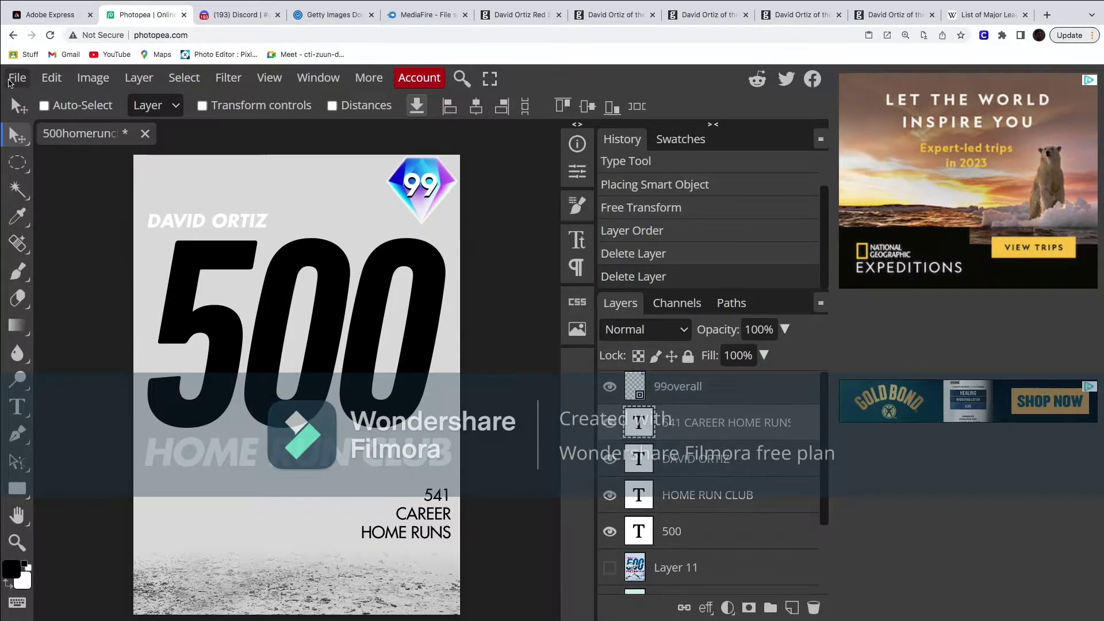
Step: Begin placing another image and search this Mac for chris sale
left_click(17, 77)
left_click(92, 153)
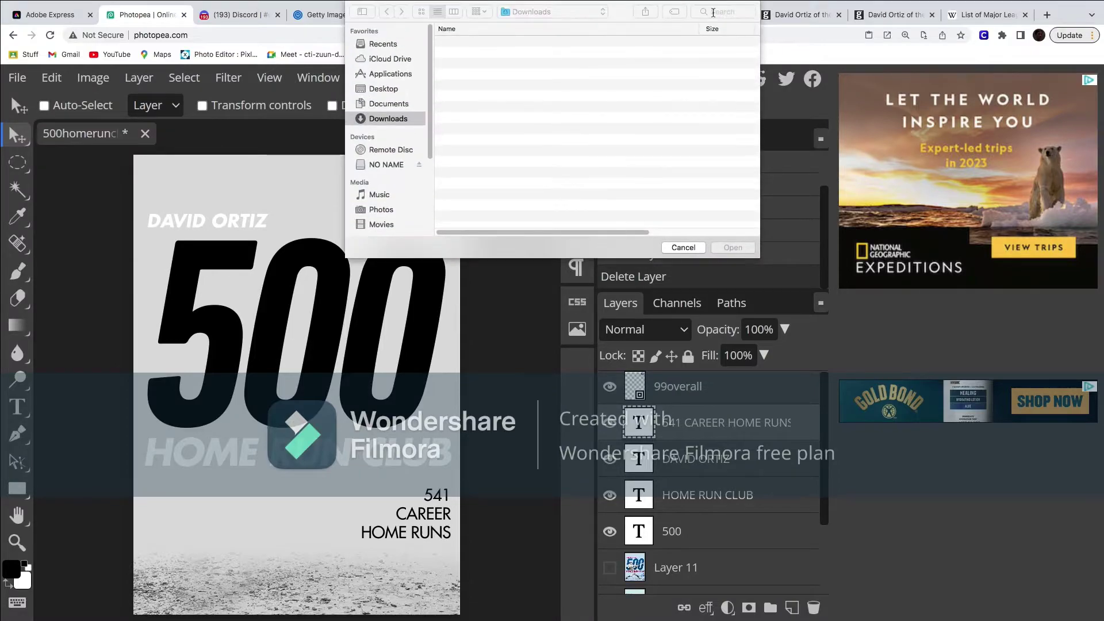
left_click(713, 11)
type("chris")
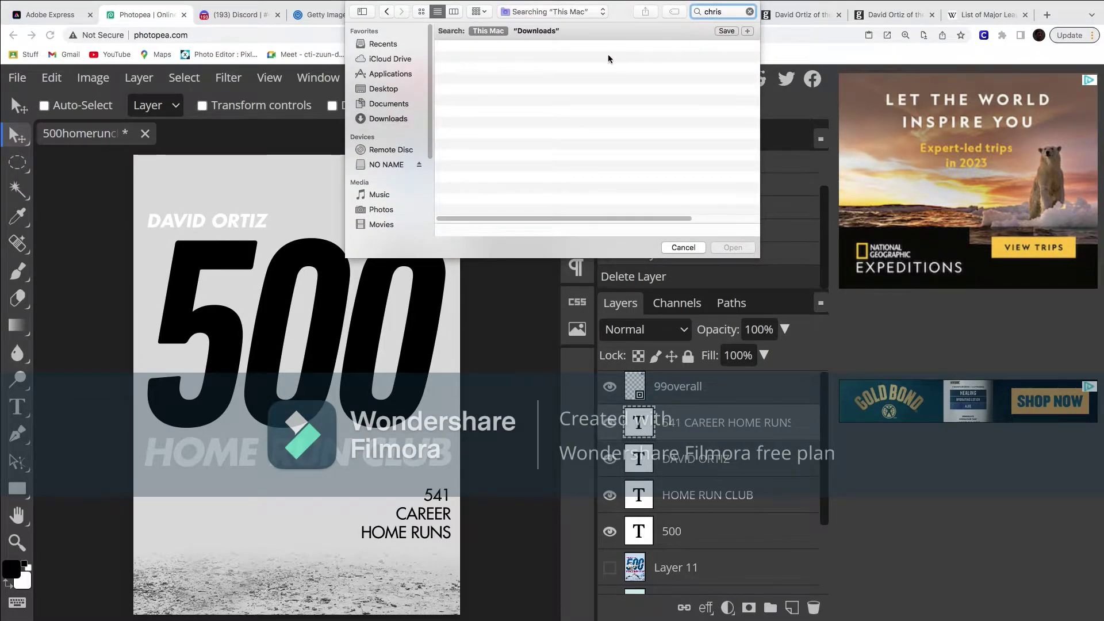
type(" sale")
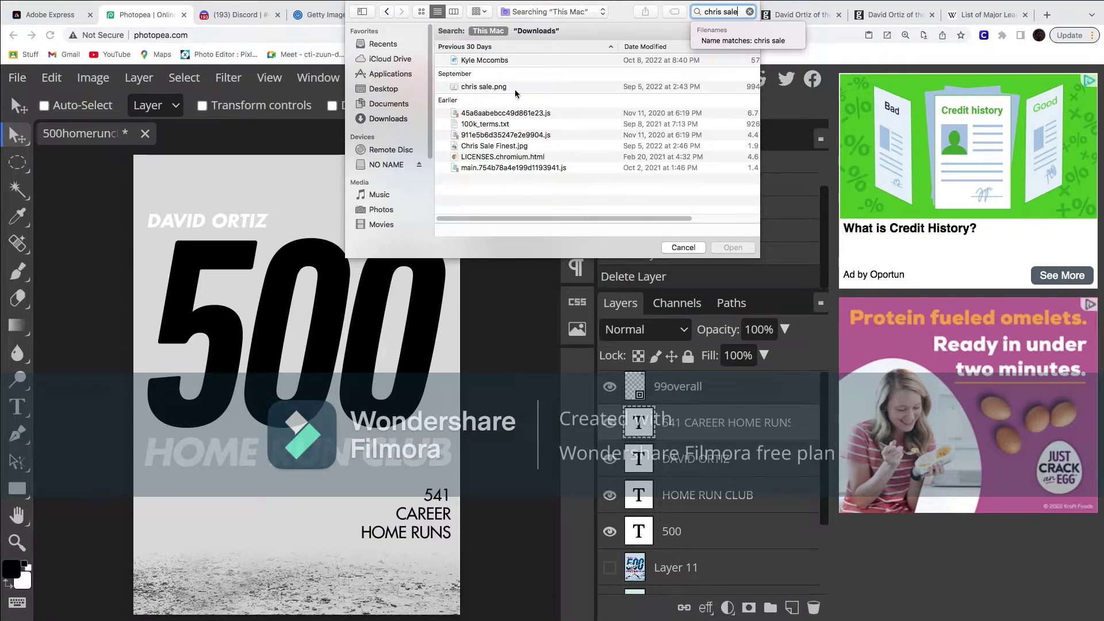
Step: Search for dustin pedroia instead, place Dustin Pedroia 50double.jpg as a reference, and move it to the top of the layers
key("BackSpace")
key("BackSpace")
key("BackSpace")
key("BackSpace")
key("BackSpace")
key("BackSpace")
key("BackSpace")
key("BackSpace")
key("BackSpace")
key("BackSpace")
type("dustin")
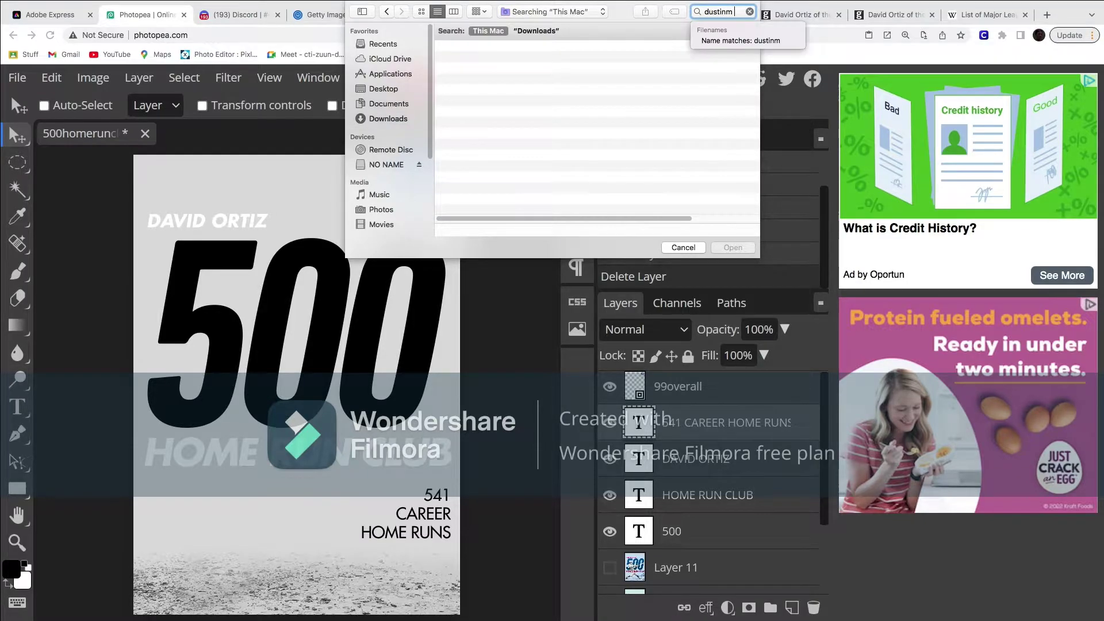
type(" pedroia")
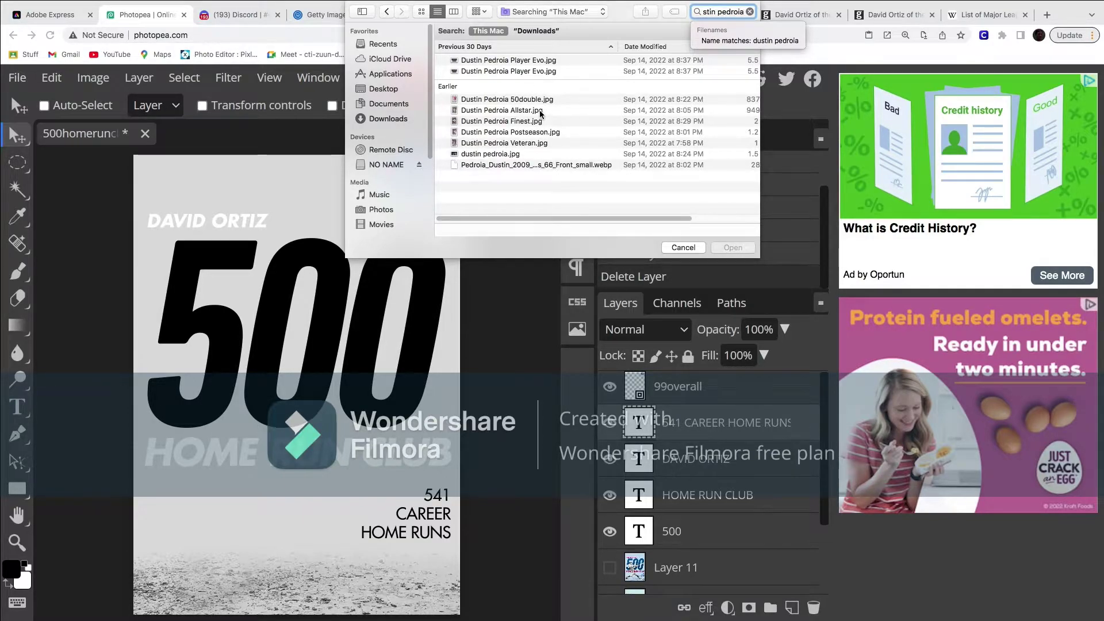
double_click(523, 102)
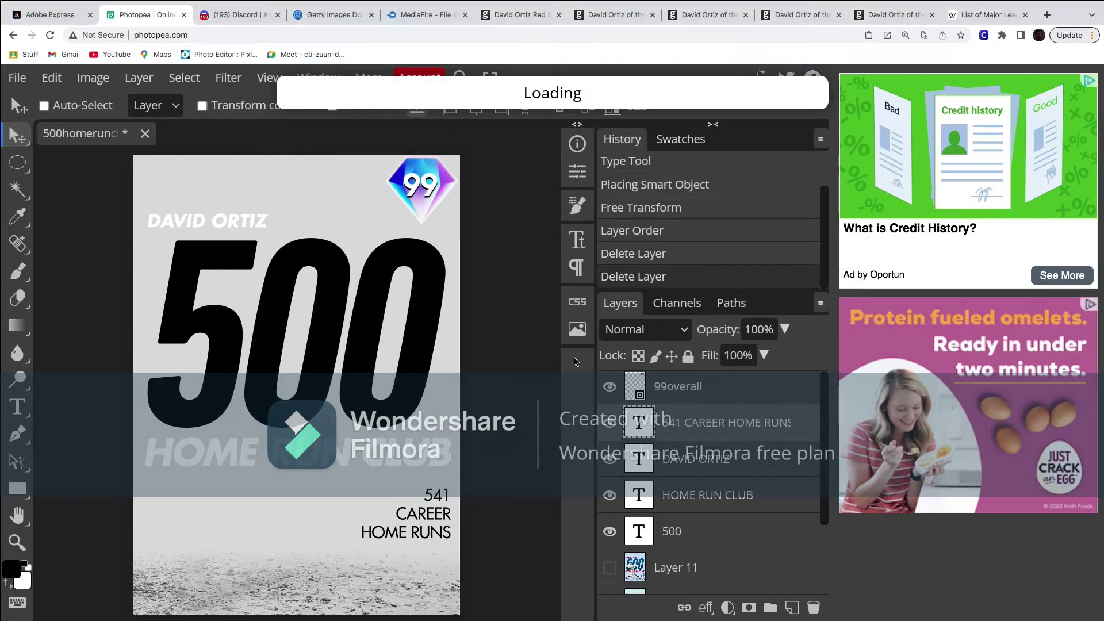
left_click_drag(654, 430, 706, 388)
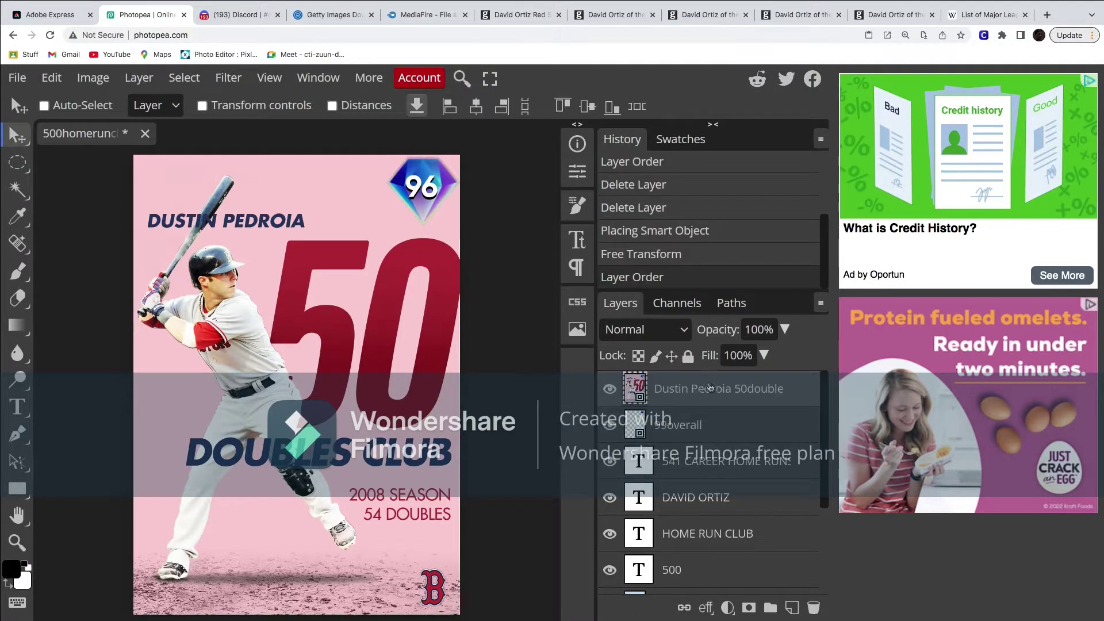
Step: Sample the navy, red, dark red and pink colours from the Dustin Pedroia card with the Eyedropper, and hide that reference layer
left_click(25, 219)
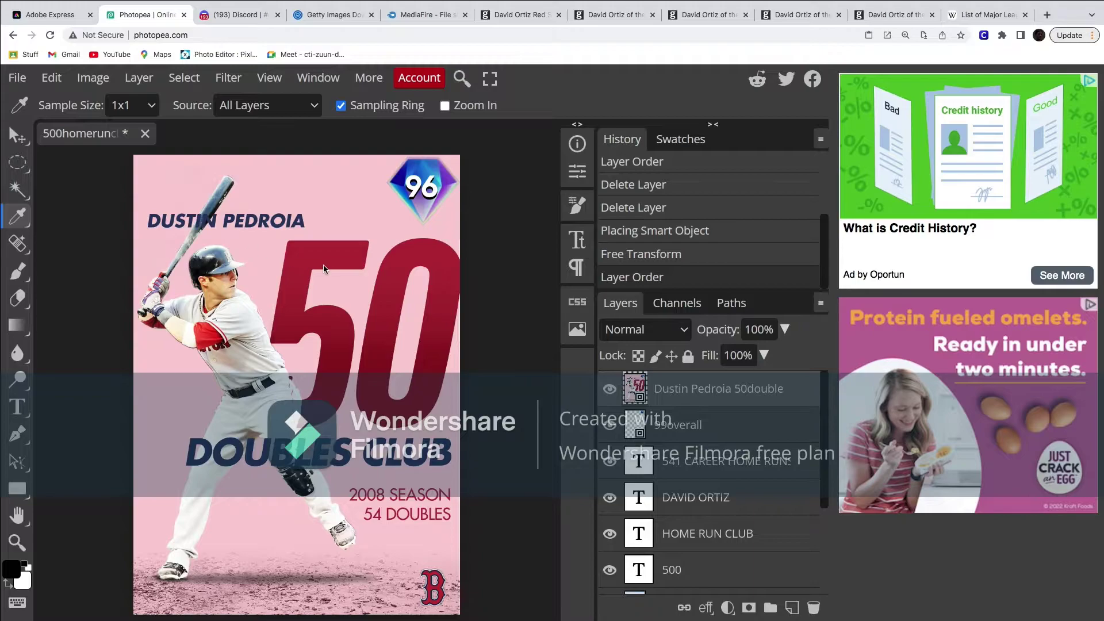
left_click(154, 221)
left_click(414, 260)
left_click(400, 413)
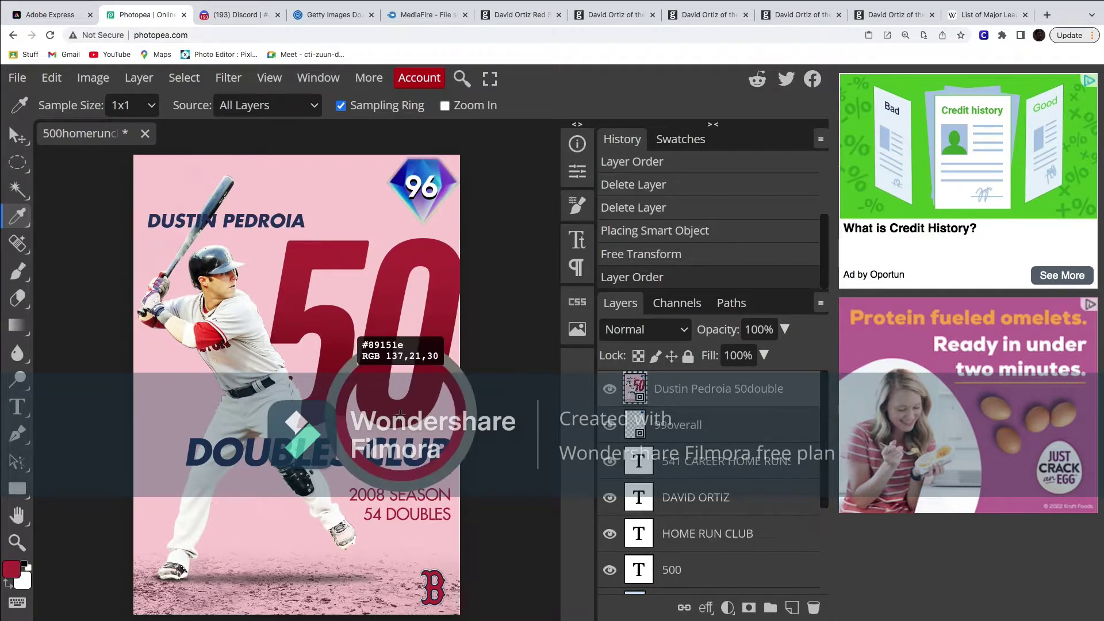
left_click(333, 190)
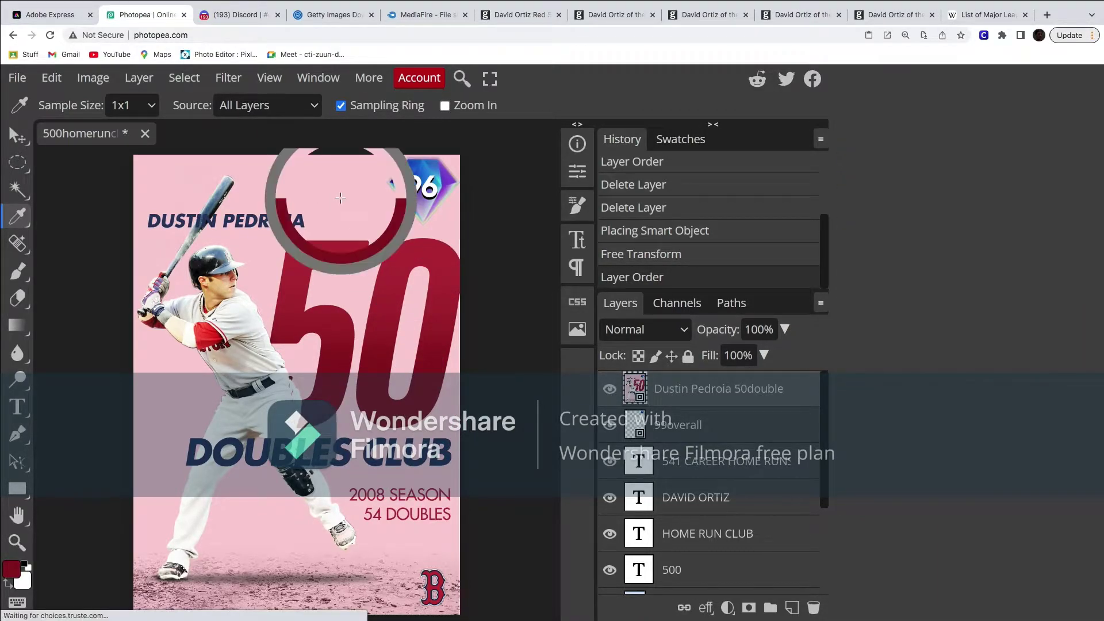
left_click(610, 389)
Step: Enable Layer 1's effects and set its Color Overlay to pink f9d0d6, keeping the Color blend mode
scroll(724, 474, "down", 3)
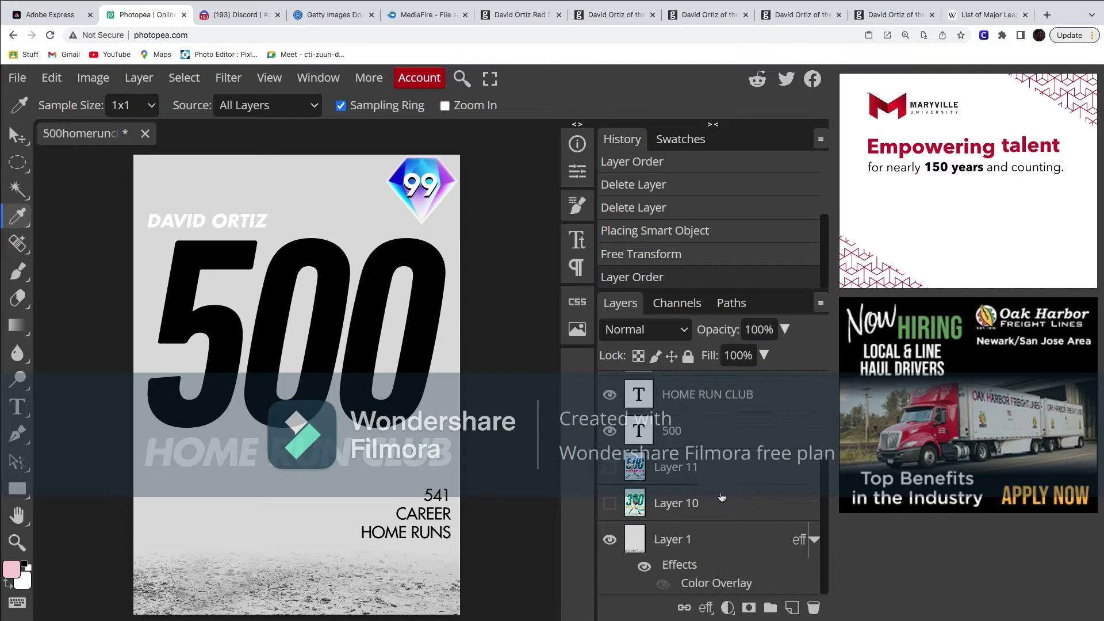
left_click(644, 566)
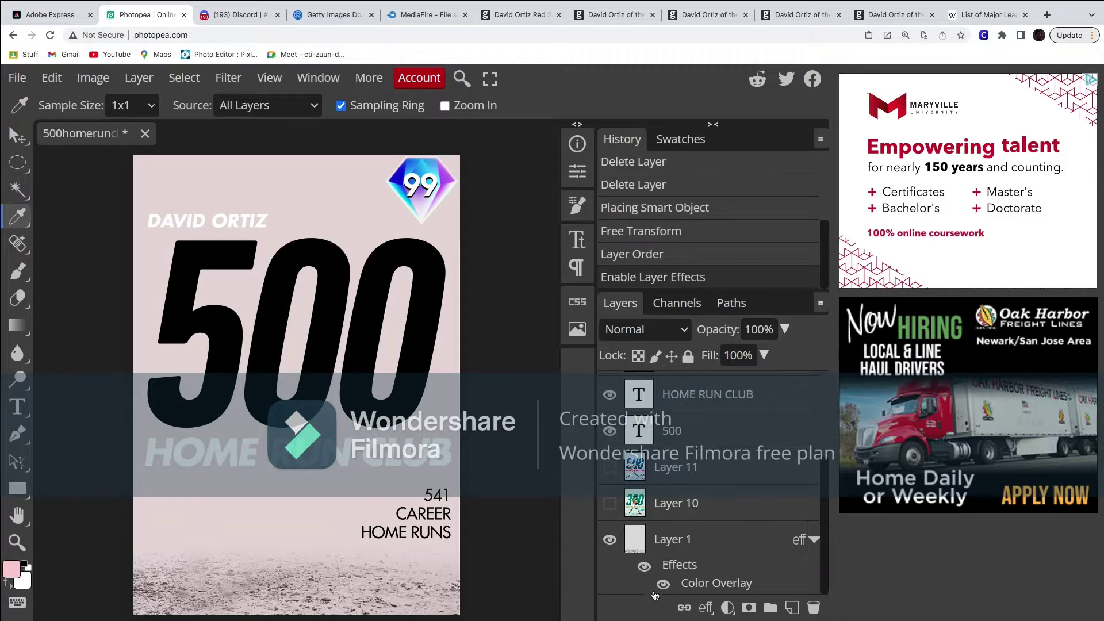
double_click(705, 582)
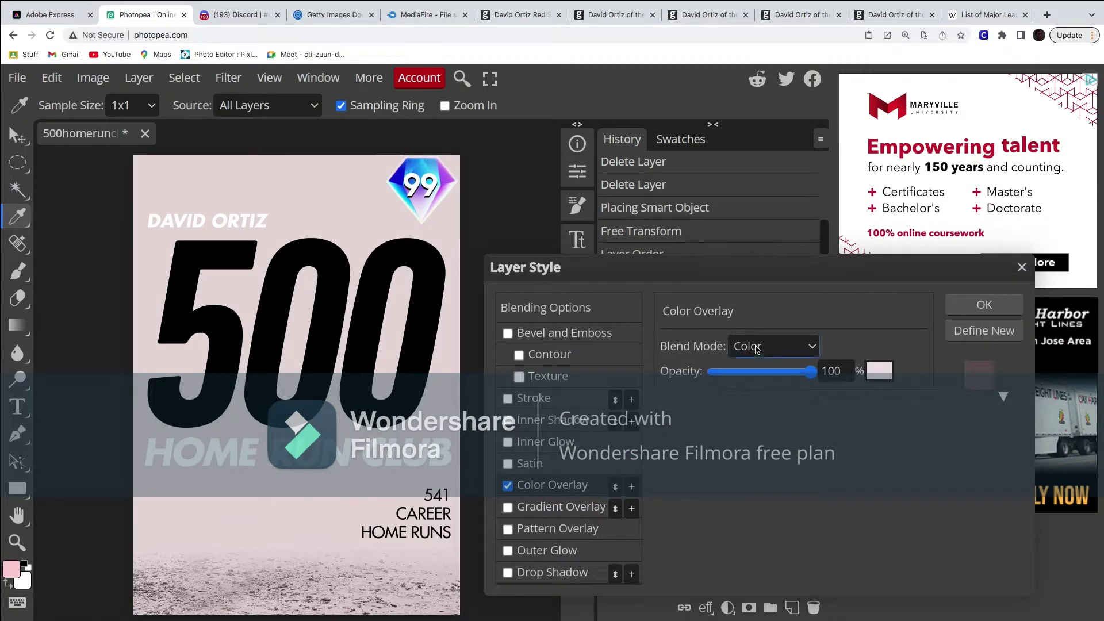
left_click(745, 348)
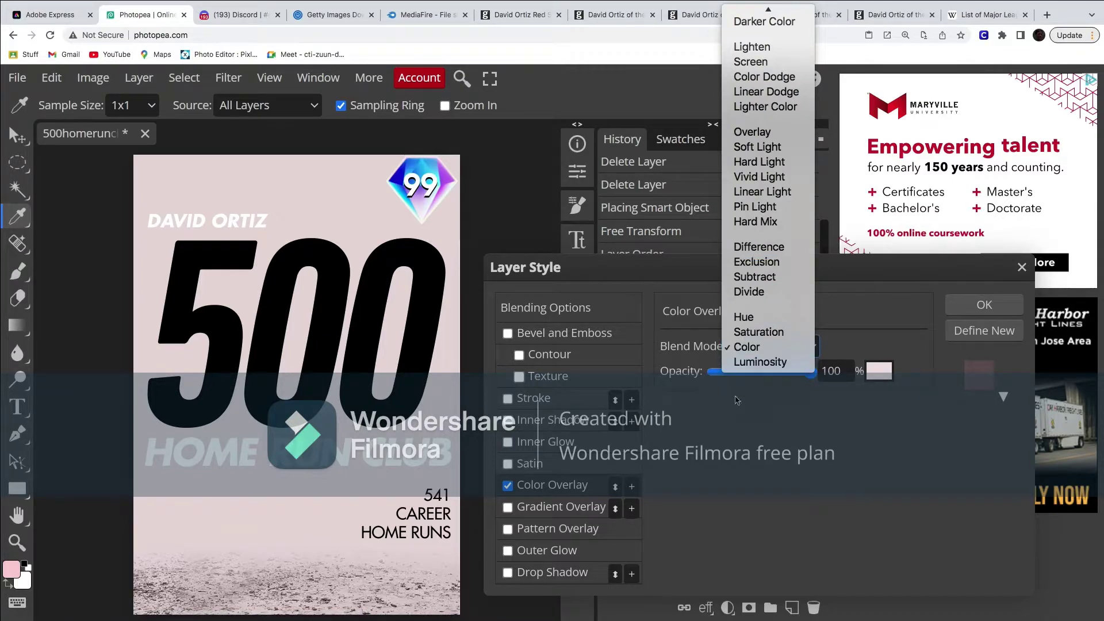
left_click(745, 348)
left_click(878, 371)
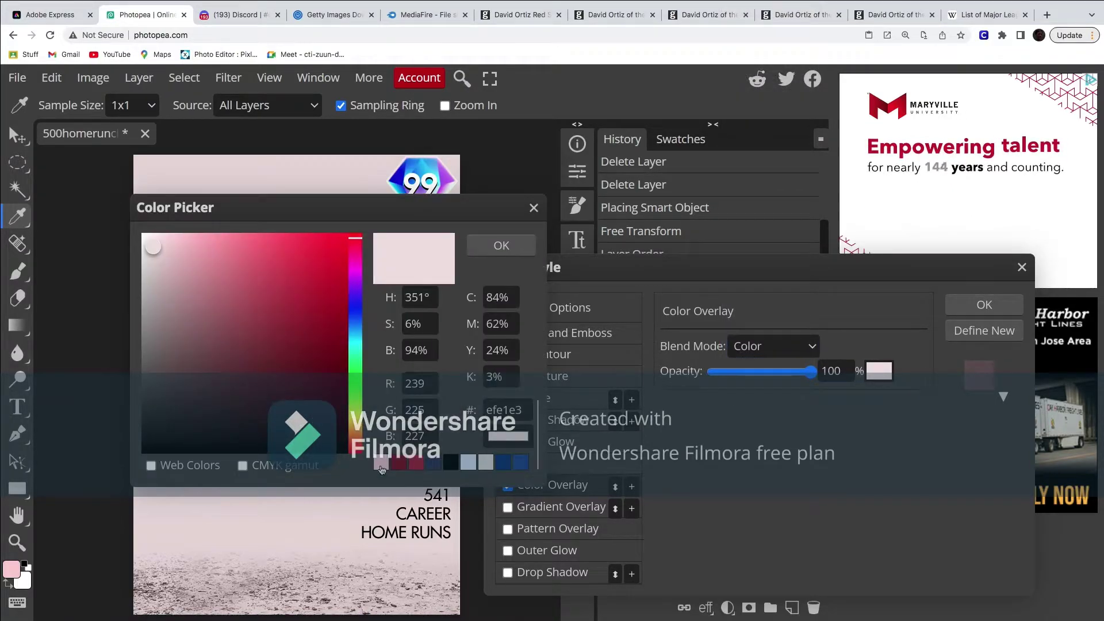
left_click(175, 238)
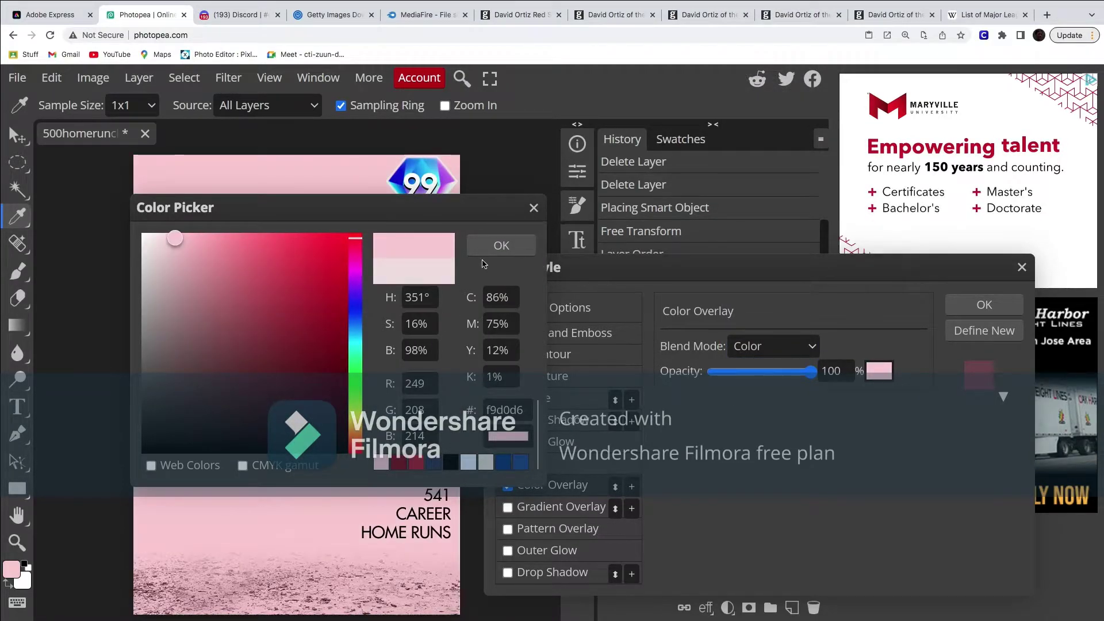
left_click(501, 245)
left_click(964, 305)
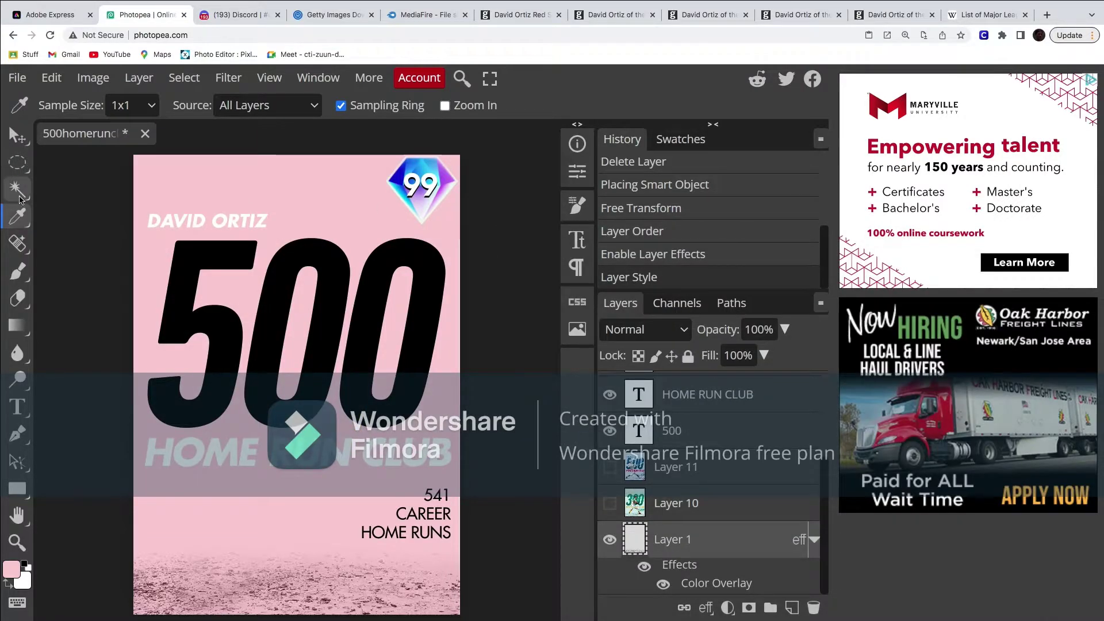
Step: Show the Dustin Pedroia reference card briefly to compare its colours, and hide it again
left_click(19, 217)
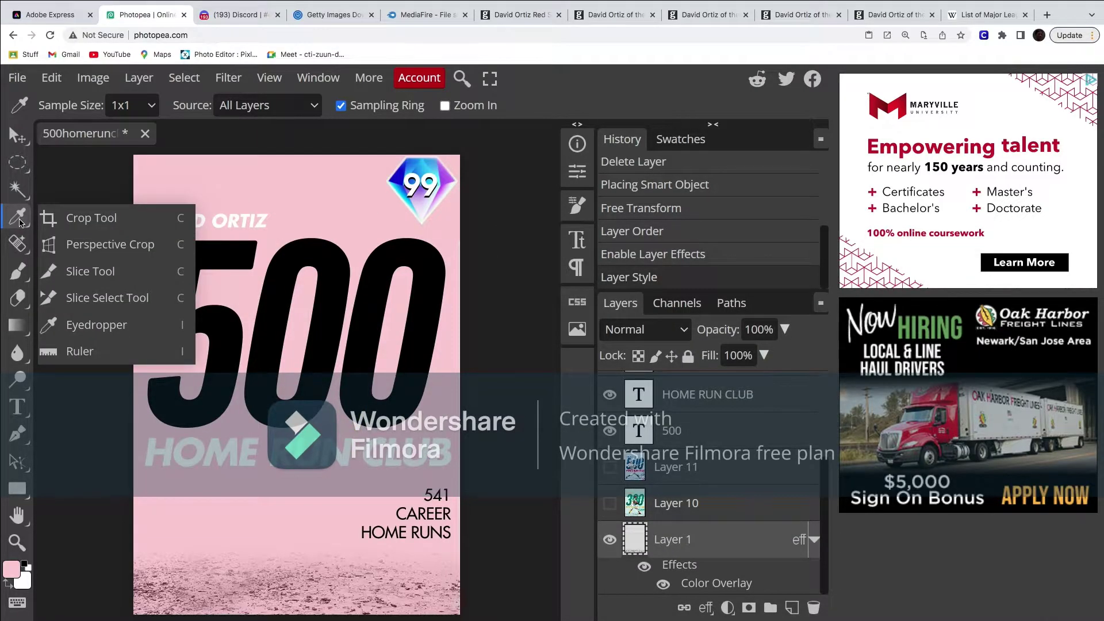
left_click(98, 325)
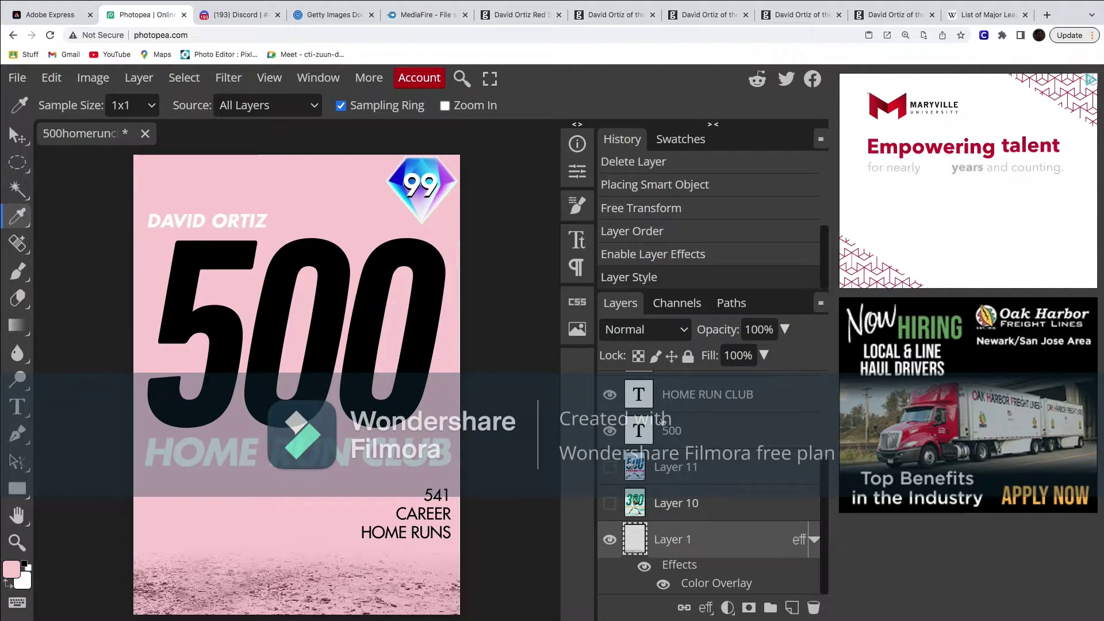
scroll(616, 448, "up", 3)
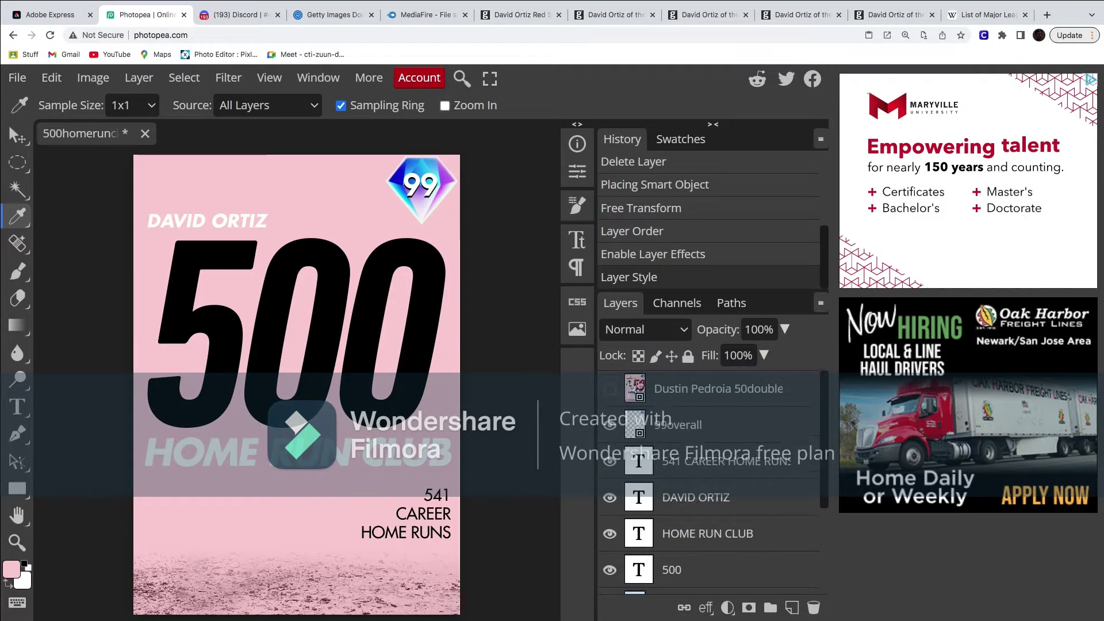
left_click(609, 389)
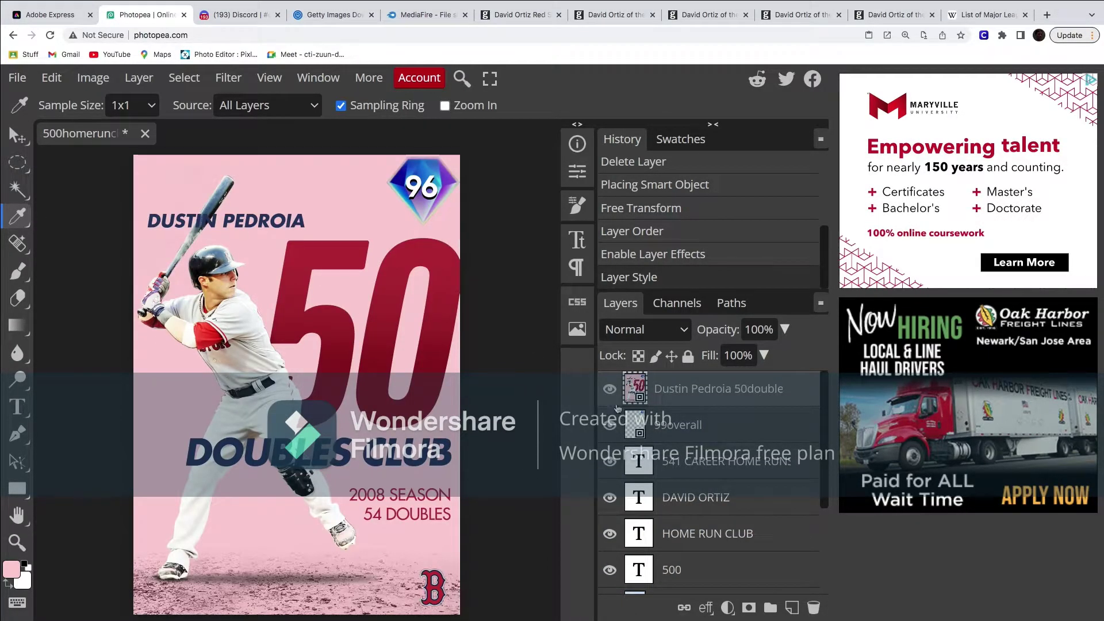
left_click(610, 388)
Step: Change the DAVID ORTIZ text colour to the sampled navy swatch
scroll(679, 442, "down", 3)
scroll(679, 442, "up", 3)
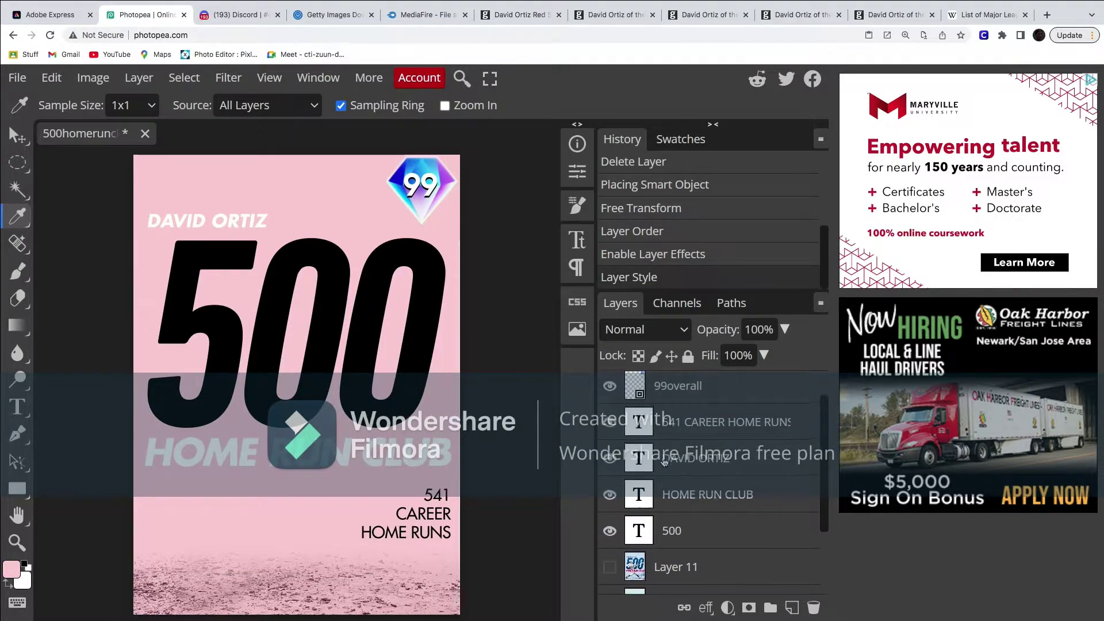
left_click(577, 240)
left_click(506, 305)
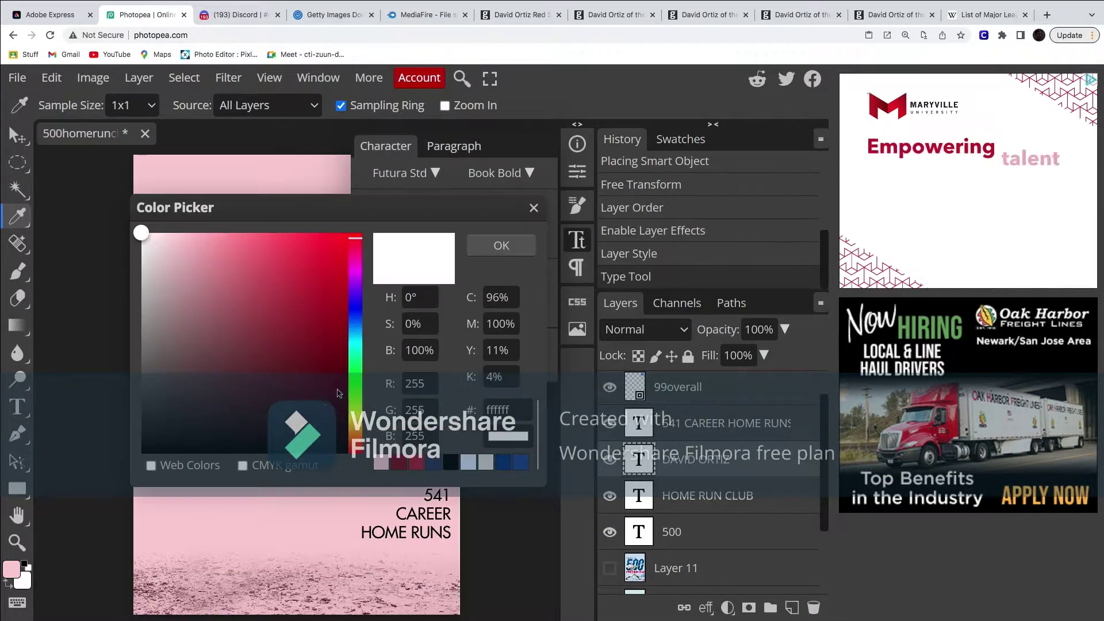
left_click(433, 462)
left_click(501, 245)
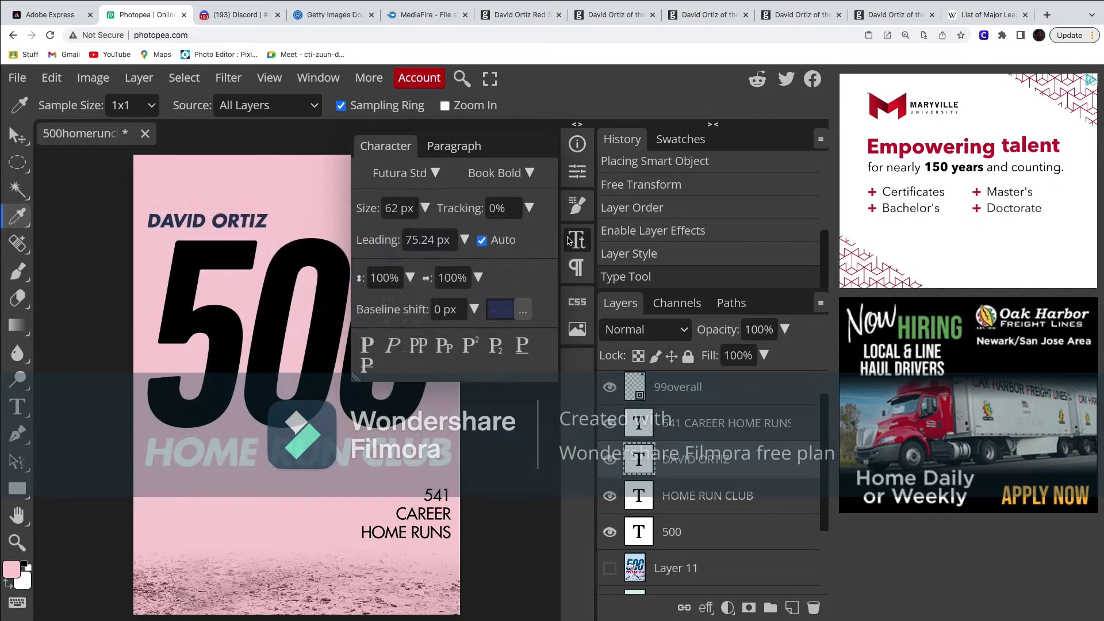
Step: Recolour the HOME RUN CLUB text with the same navy swatch
left_click(640, 476)
left_click(648, 492)
left_click(577, 239)
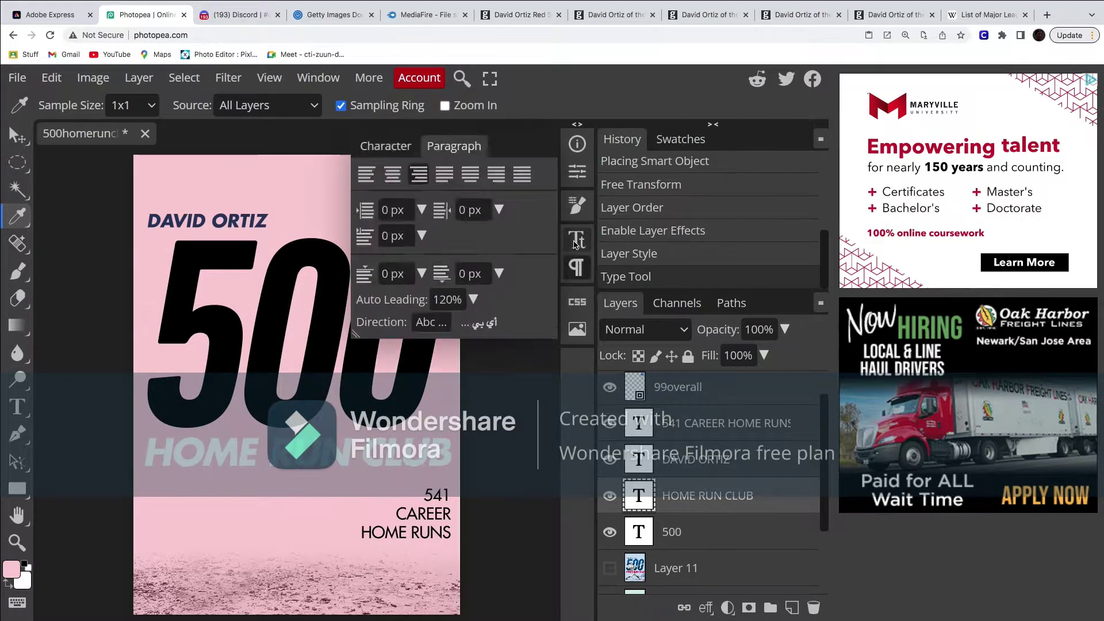
left_click(500, 309)
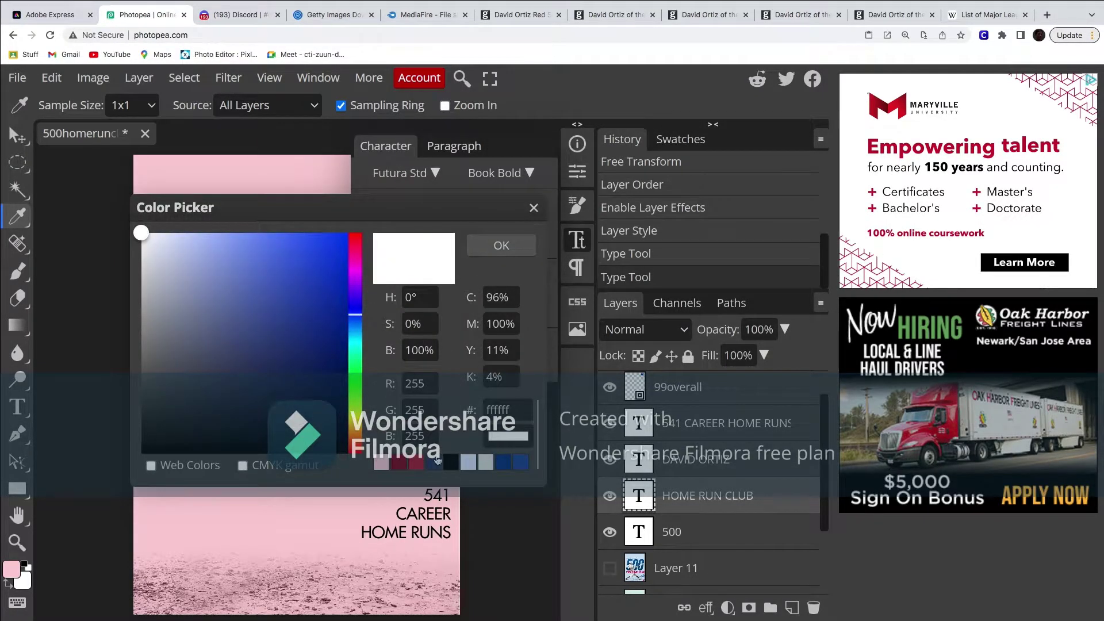
left_click(434, 462)
left_click(501, 246)
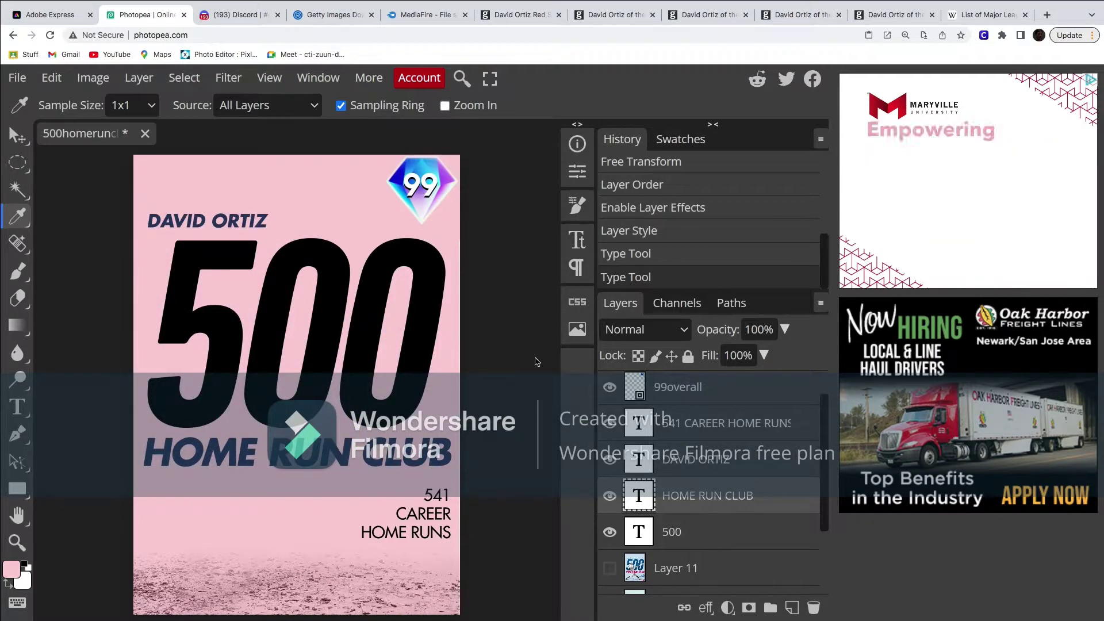
Step: Change the 541 CAREER HOME RUNS text colour to the sampled red swatch
left_click(712, 423)
left_click(575, 241)
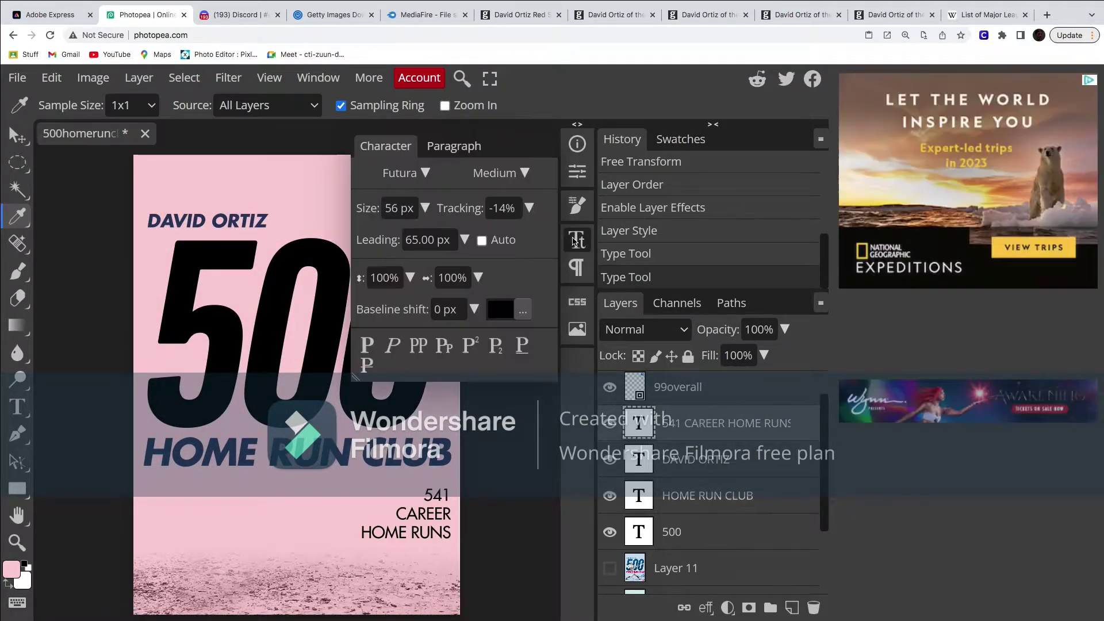
left_click(500, 310)
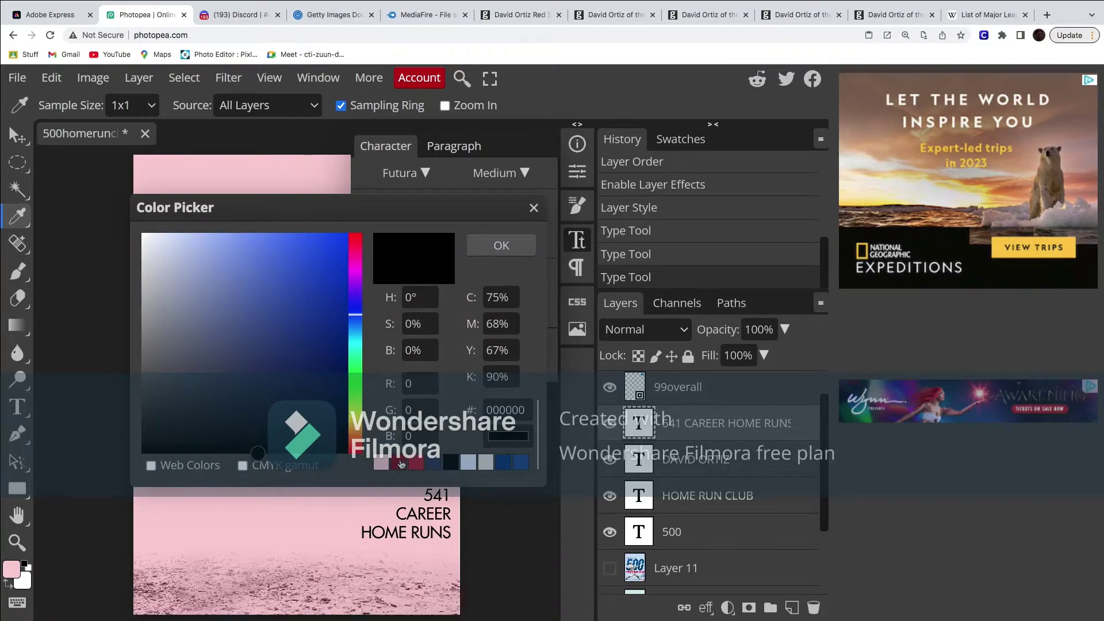
left_click(420, 464)
left_click(501, 246)
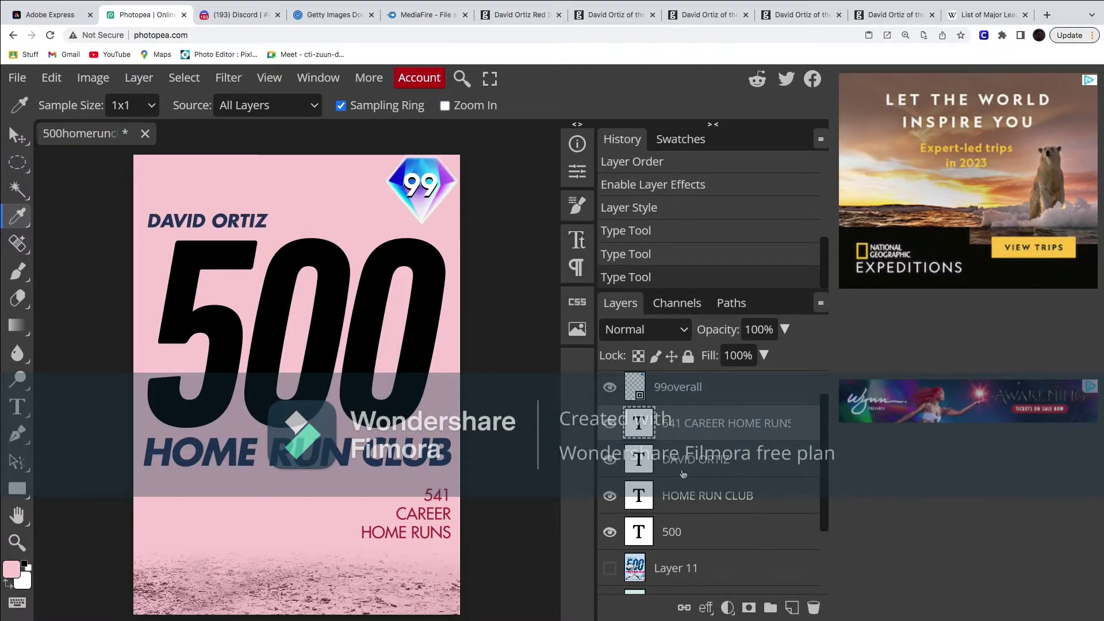
Step: Add a Gradient Overlay to the 500 text layer and set its style to Linear
left_click(686, 532)
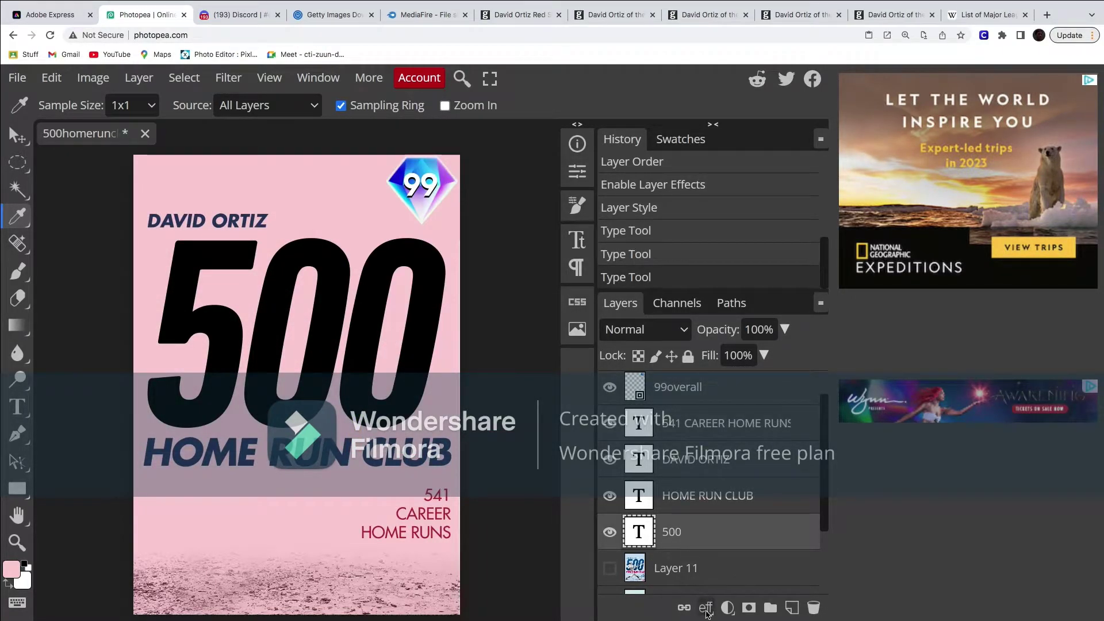
left_click(706, 608)
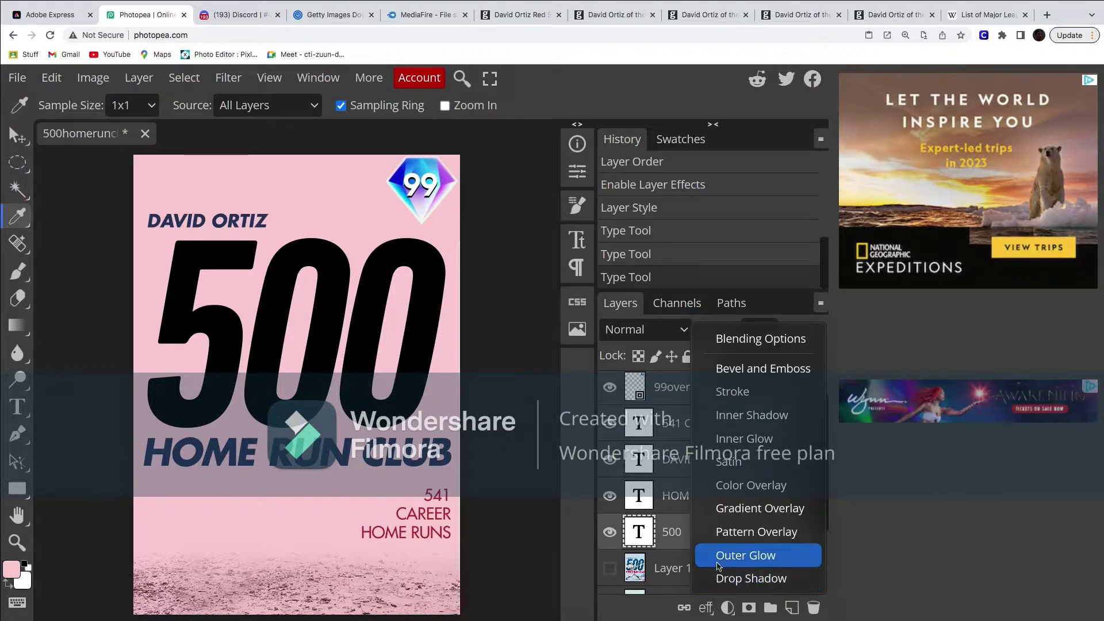
left_click(724, 506)
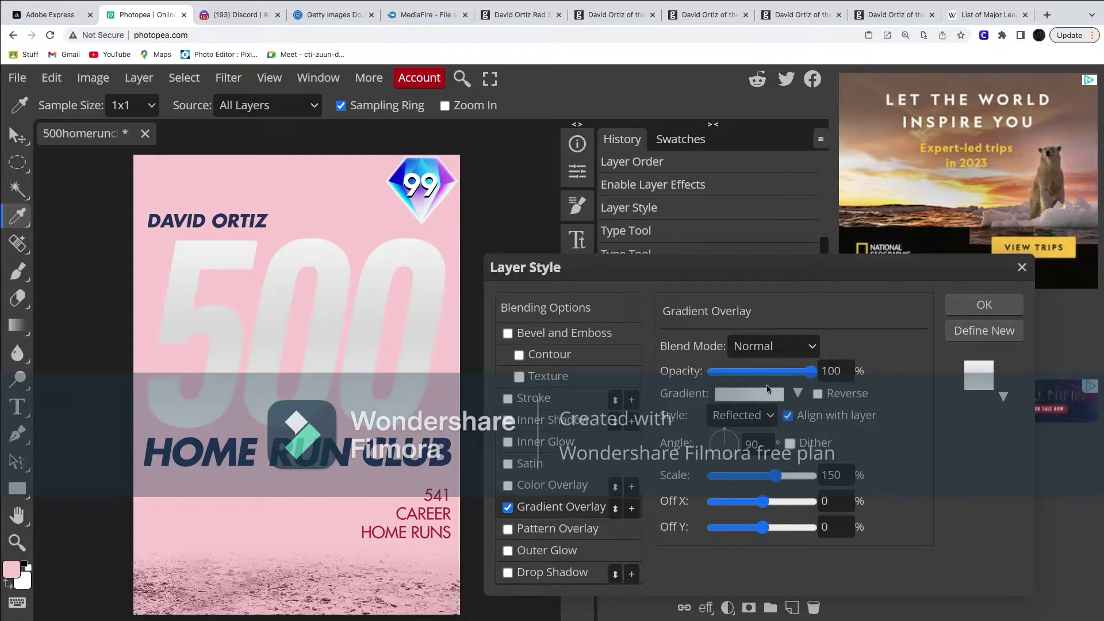
left_click(747, 395)
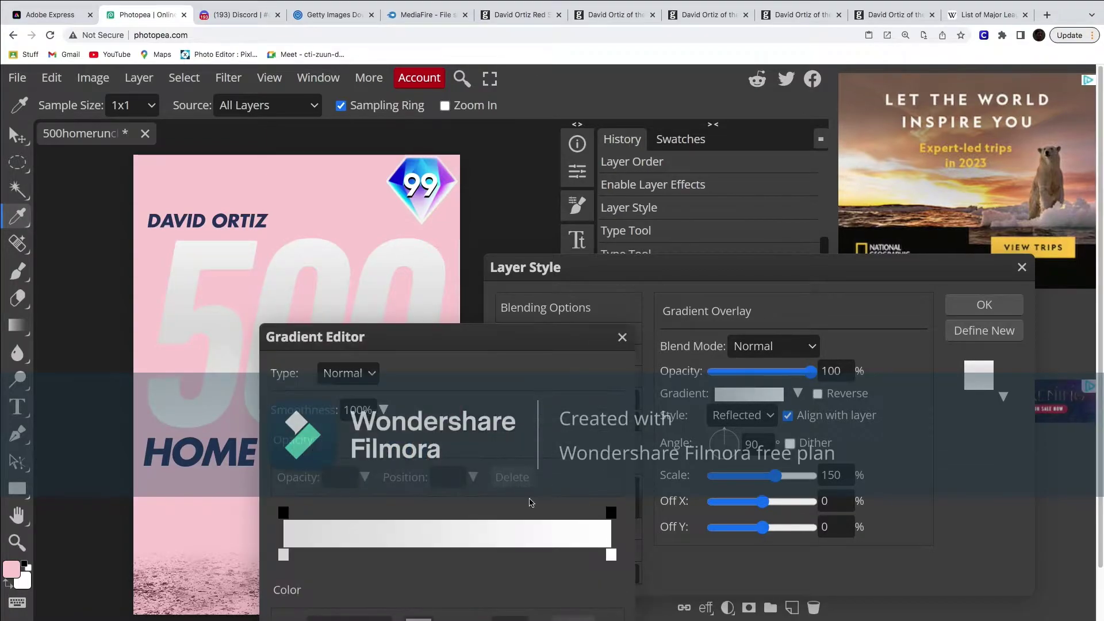
left_click(728, 414)
left_click(623, 339)
left_click(733, 415)
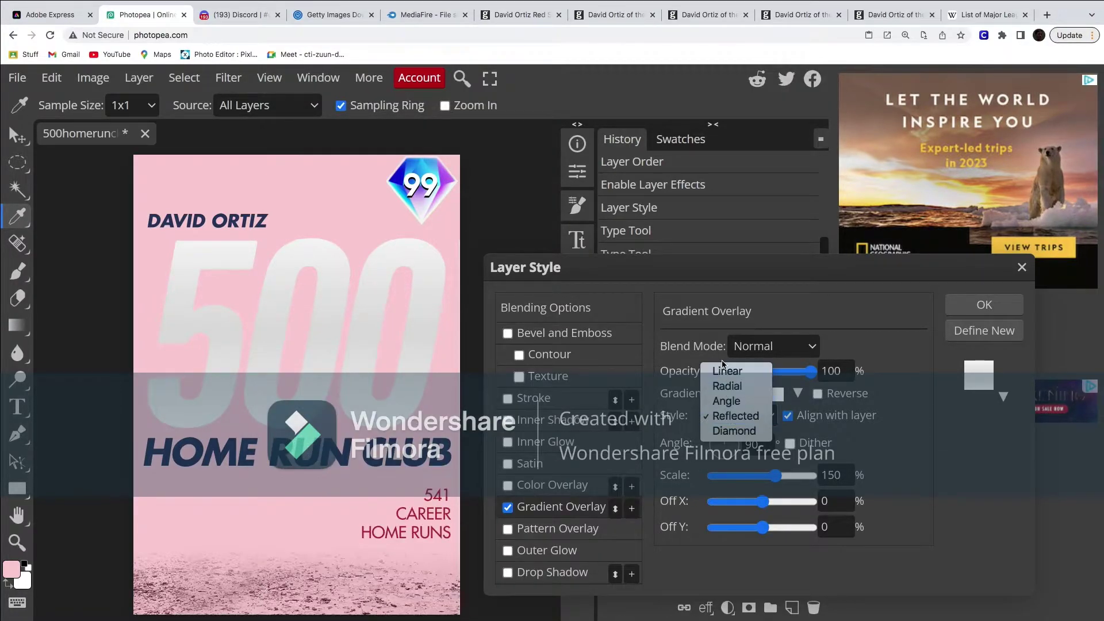
left_click(734, 415)
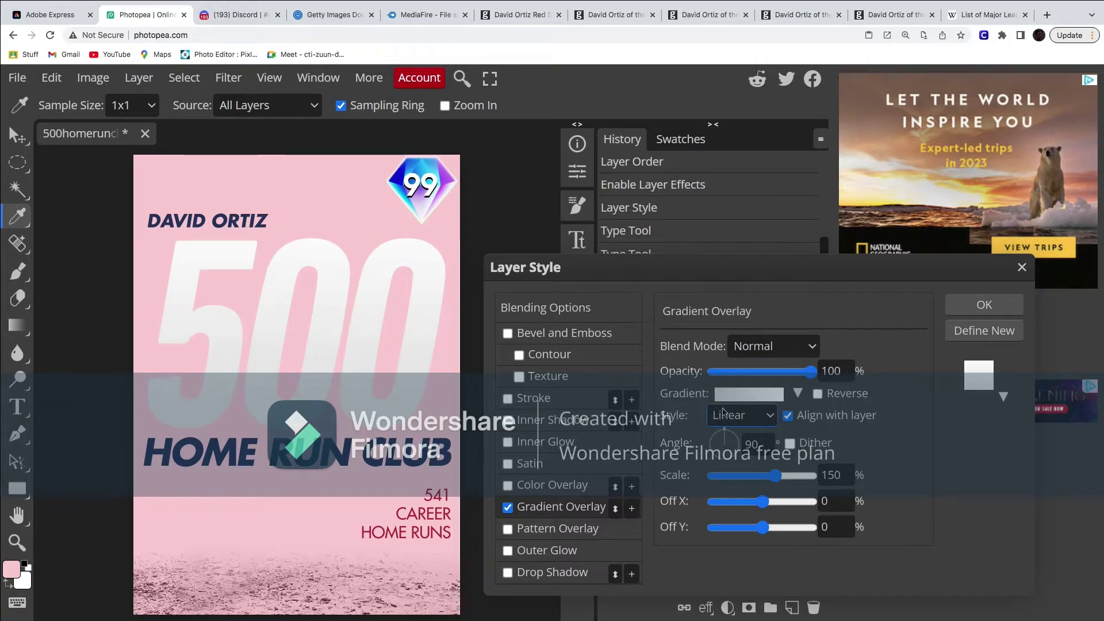
Step: Move the overlay gradient's grey colour stop to 10% and its white colour stop to 90%
left_click(747, 393)
scroll(285, 502, "down", 2)
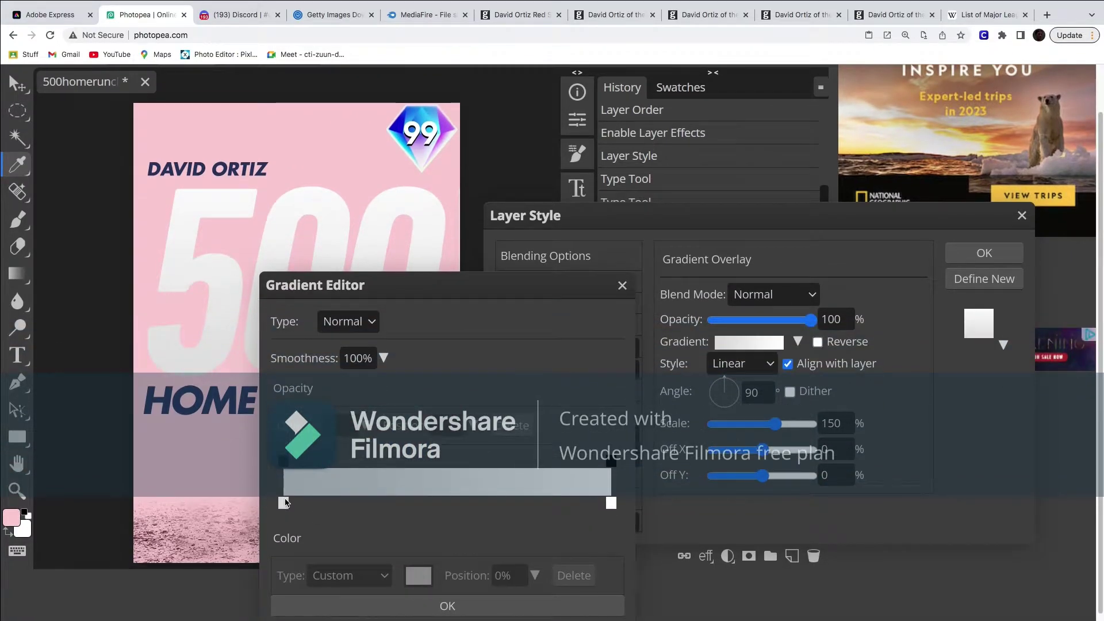
left_click_drag(283, 503, 314, 504)
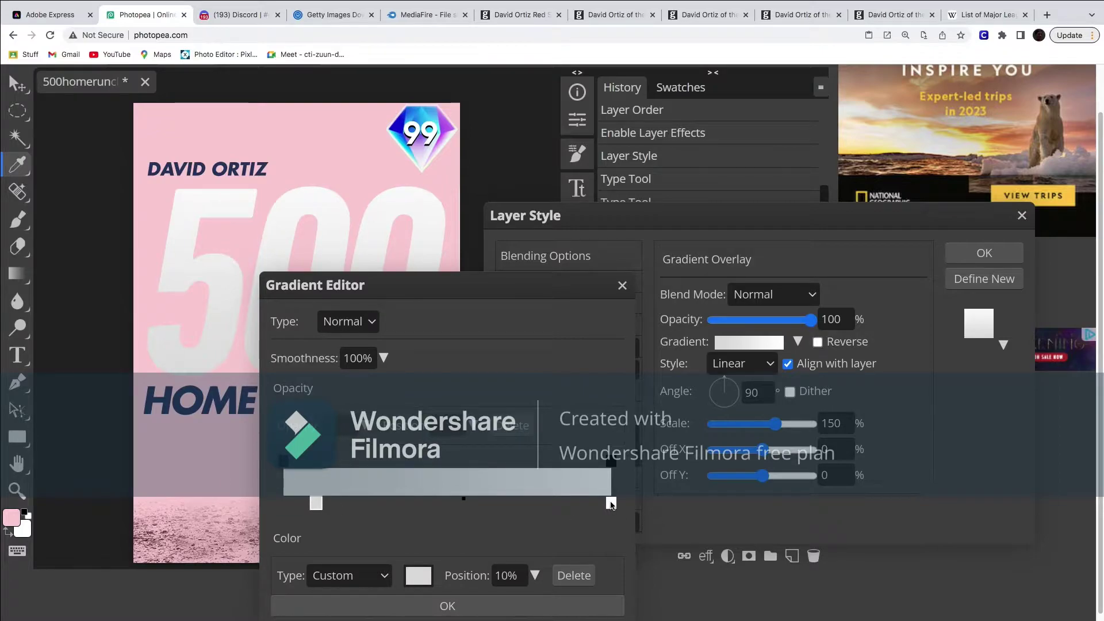
left_click(612, 504)
left_click(510, 575)
key("BackSpace")
key("BackSpace")
key("BackSpace")
type("90")
key("Return")
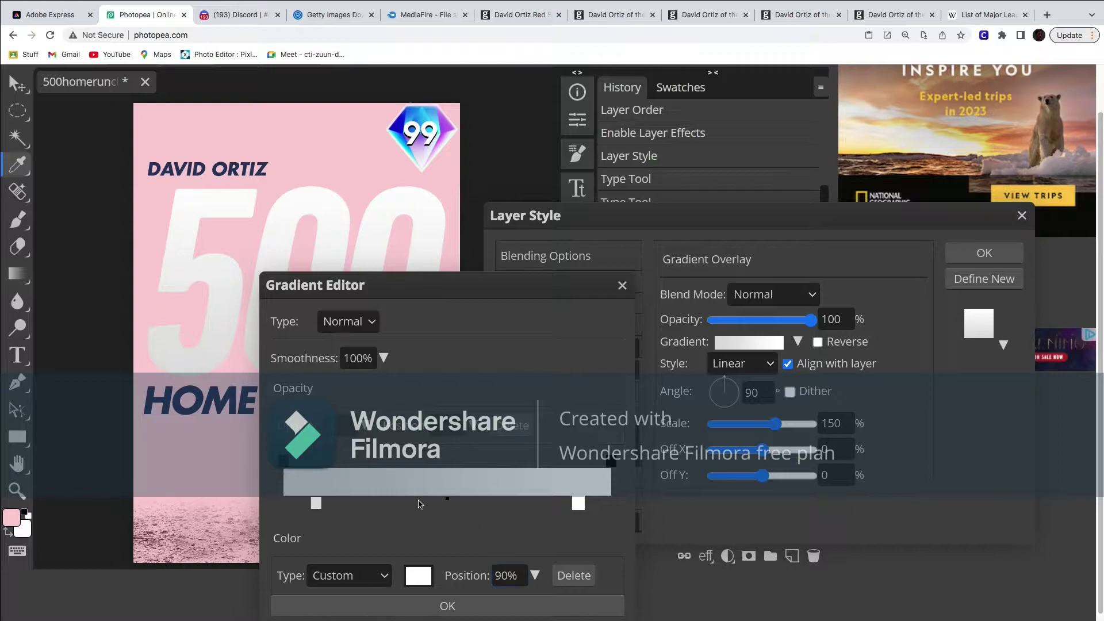
Step: Set the midpoint between the two gradient colour stops to 35%
left_click(450, 500)
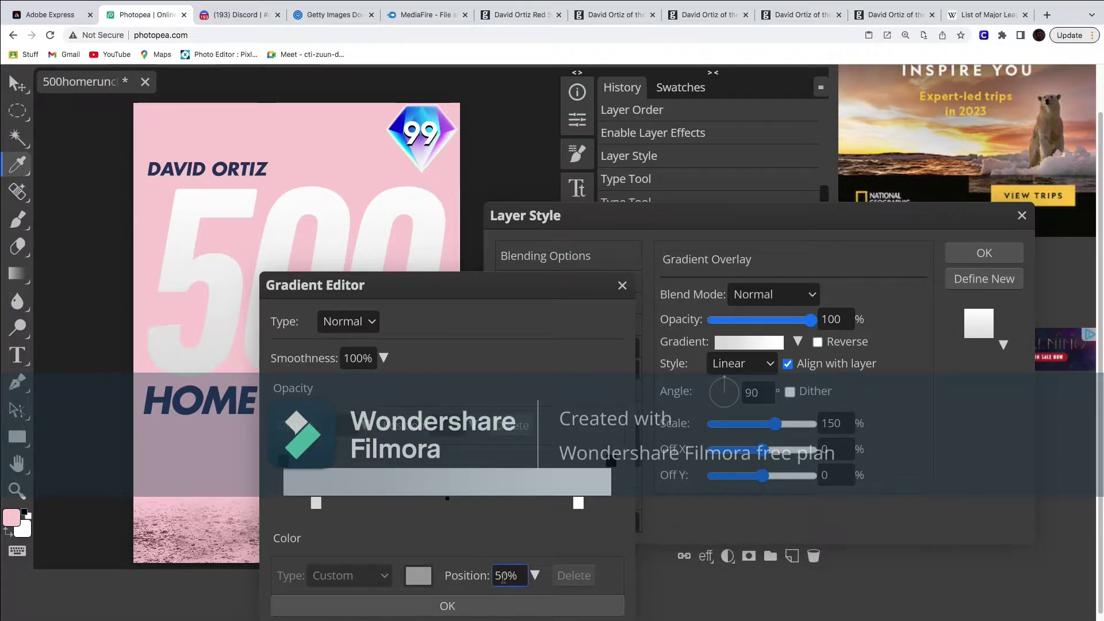
key("BackSpace")
key("BackSpace")
type("35")
Step: Colour the 10% gradient stop with the dark red swatch 89151e
left_click(315, 503)
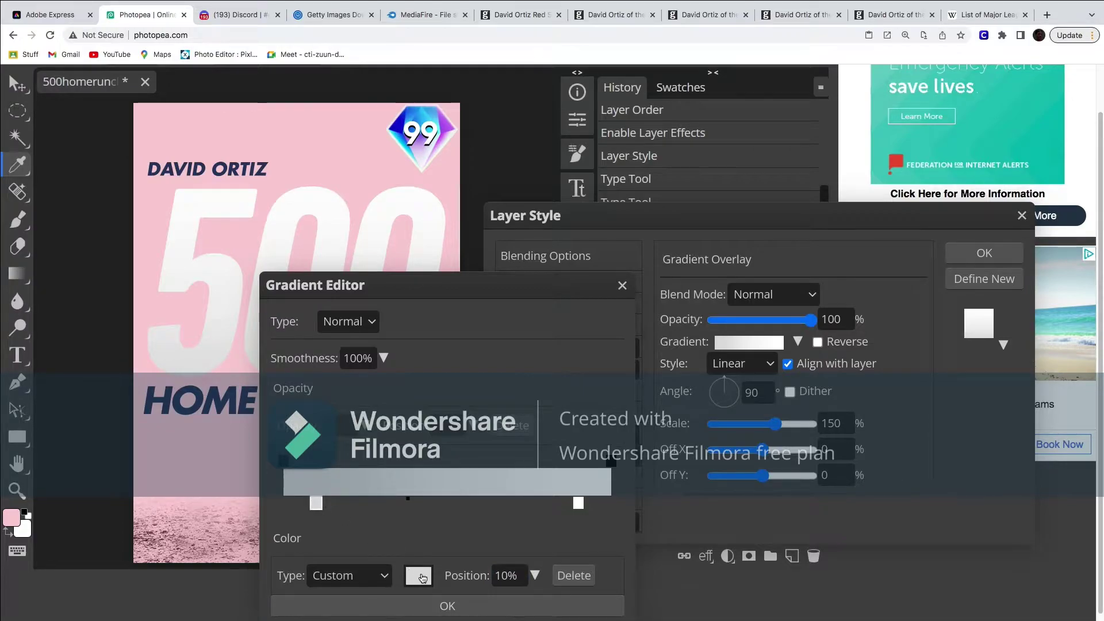
left_click(418, 576)
left_click(398, 409)
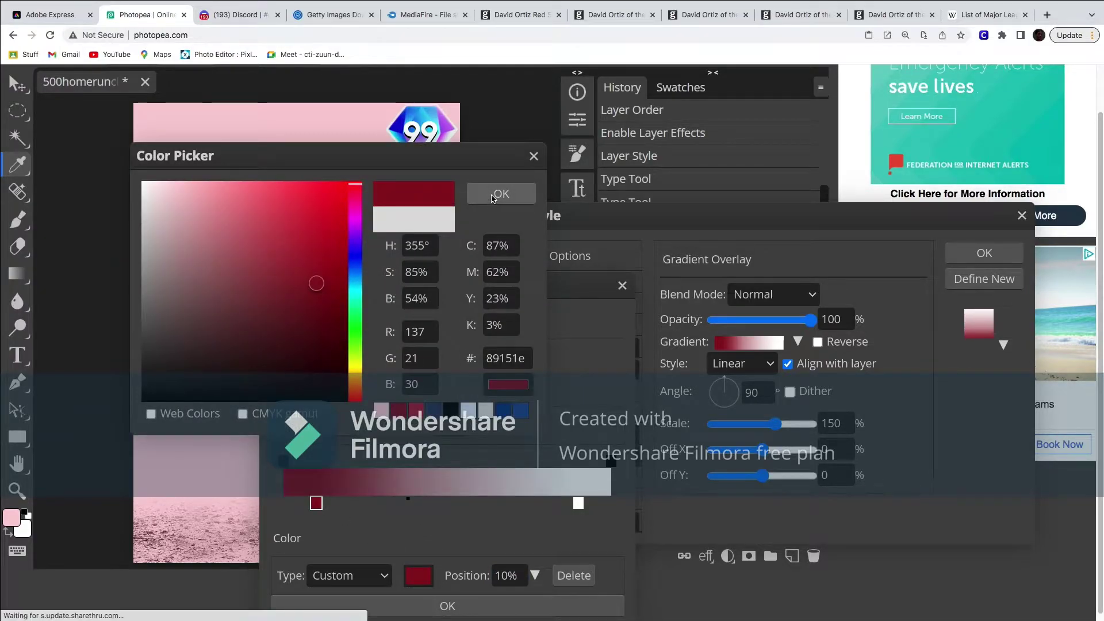
left_click(501, 194)
Step: Colour the 90% gradient stop with the brighter red swatch and apply the overlay to the 500 text
left_click(577, 503)
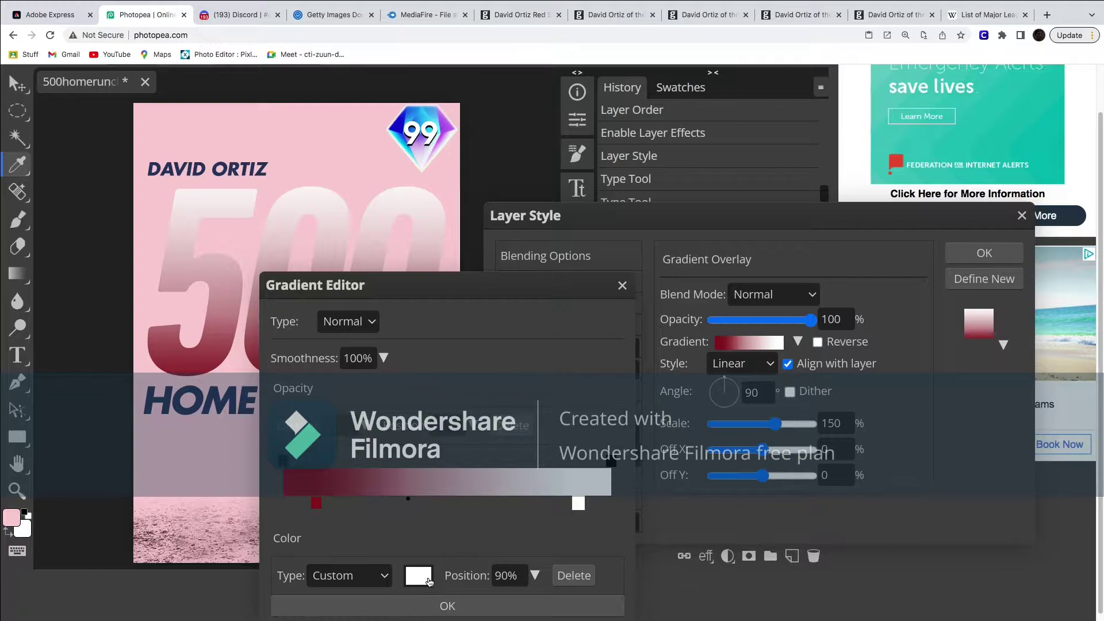
left_click(418, 576)
left_click(416, 410)
left_click(498, 195)
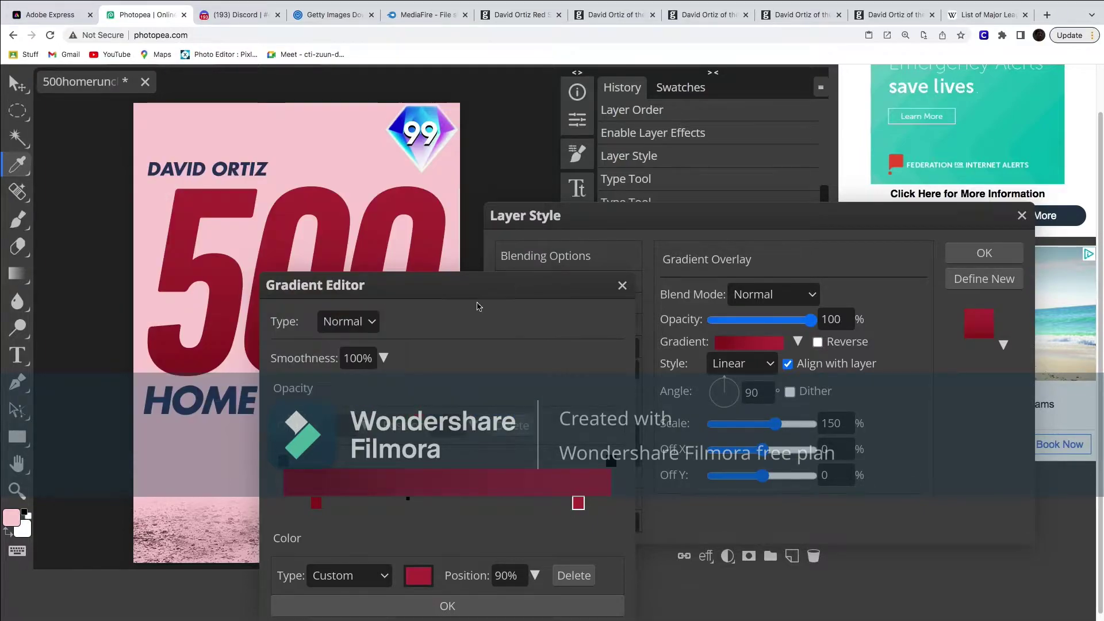
left_click(447, 606)
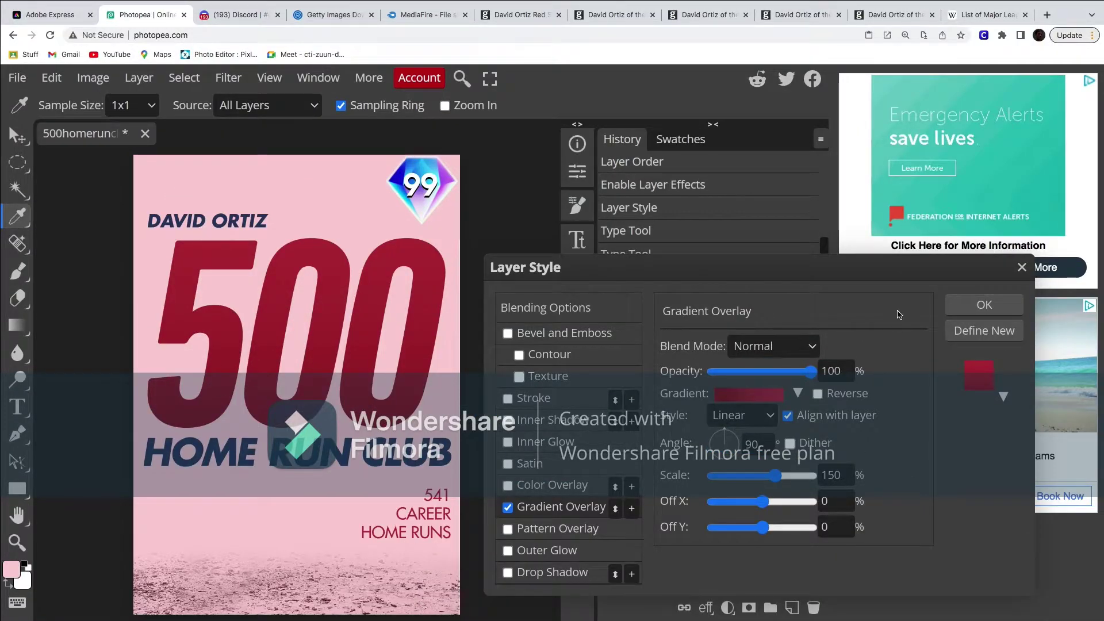
left_click(984, 304)
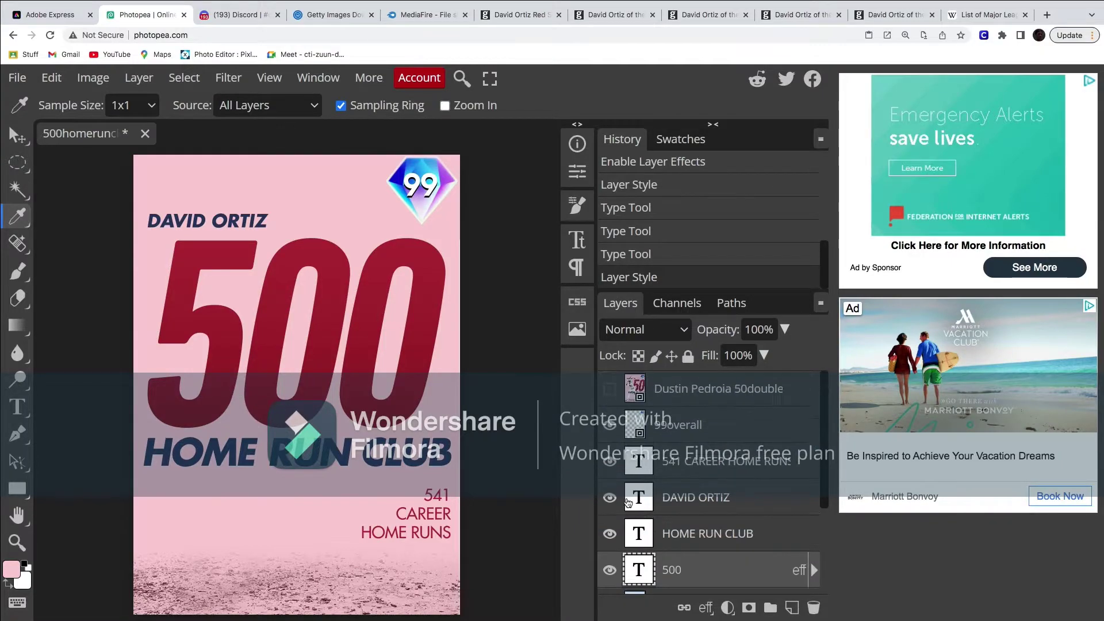
Step: Compare the 500 gradient with the Harmon Killebrew reference card by temporarily showing Layer 11 and hiding the 500 text, then restore both
scroll(627, 494, "down", 2)
left_click(610, 506)
scroll(625, 460, "up", 2)
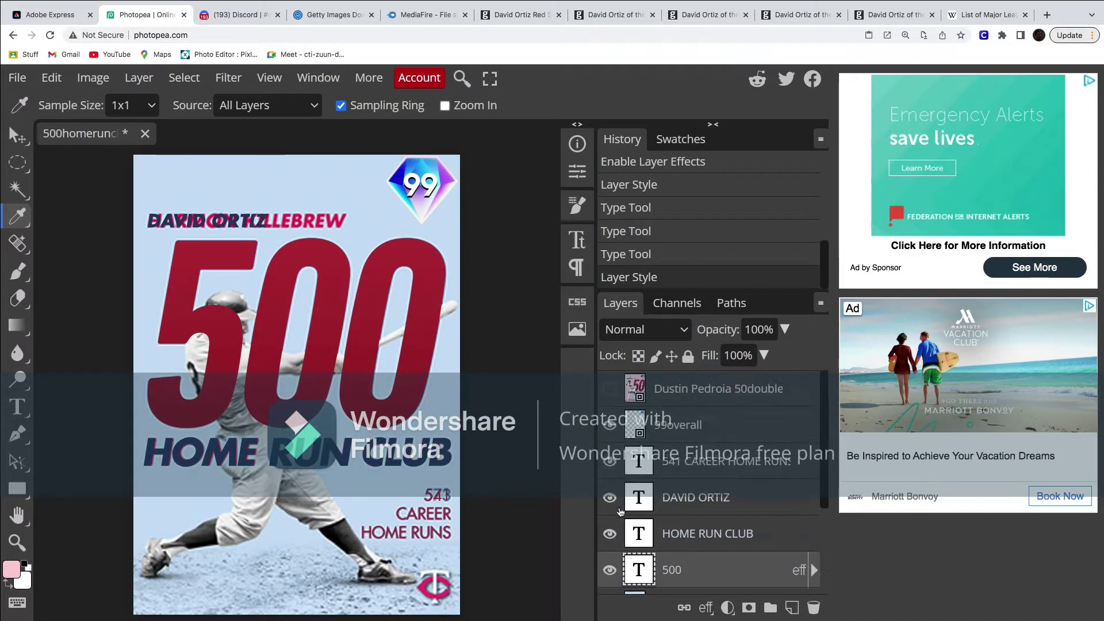
left_click(609, 551)
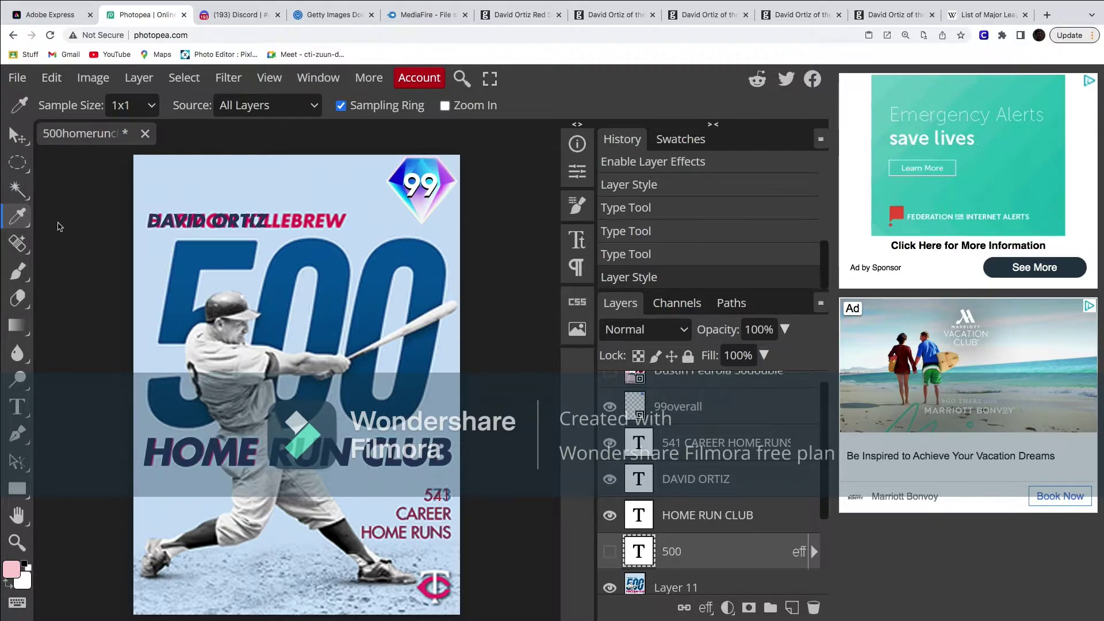
left_click(197, 258)
left_click_drag(197, 257, 175, 408)
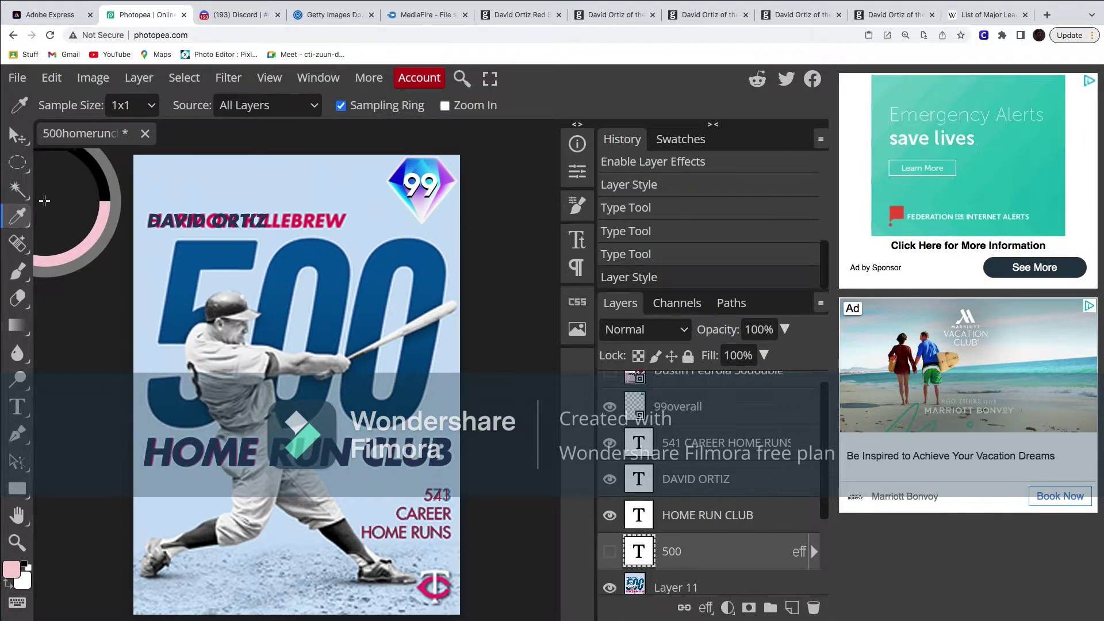
left_click(17, 137)
left_click(609, 551)
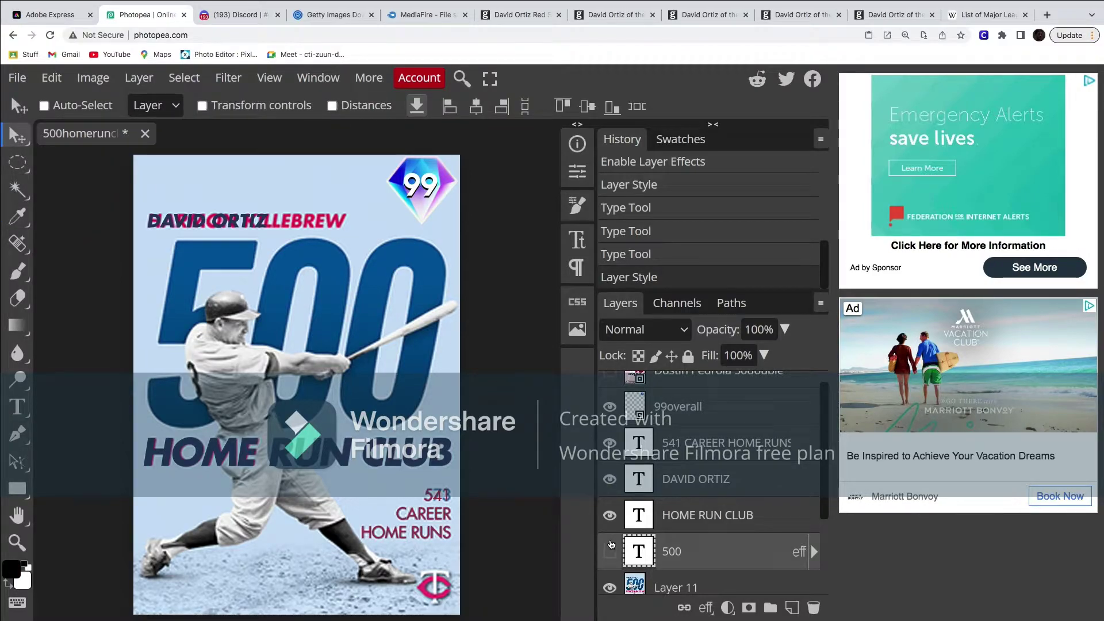
scroll(612, 569, "down", 1)
left_click(608, 569)
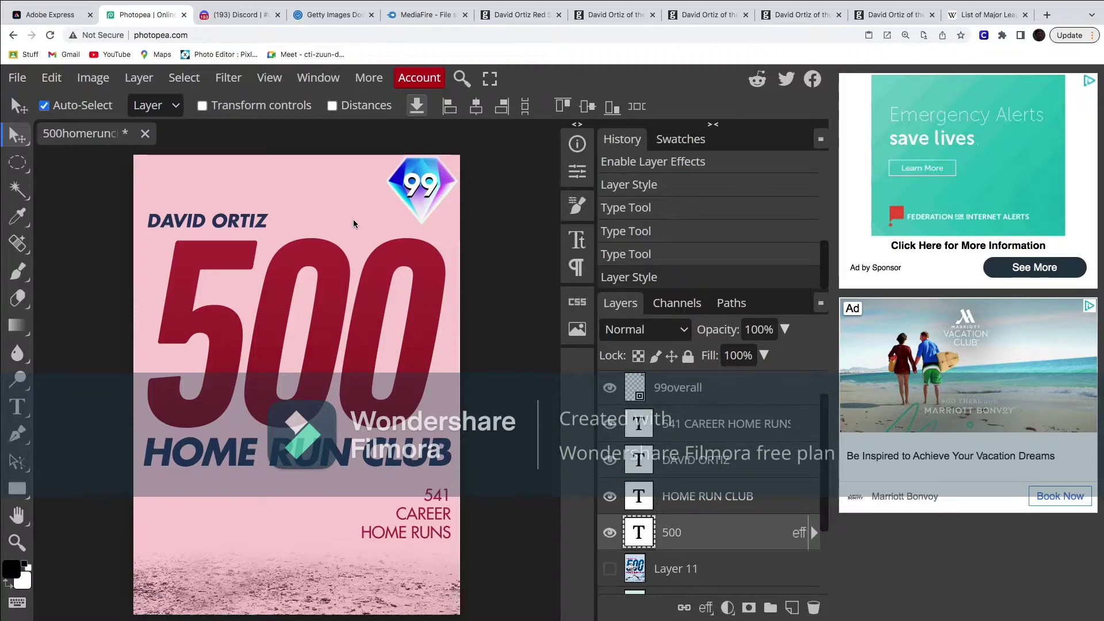
Step: Paste the David Ortiz cut-out above the 500 layer and move it towards the middle of the card
key("ctrl+v")
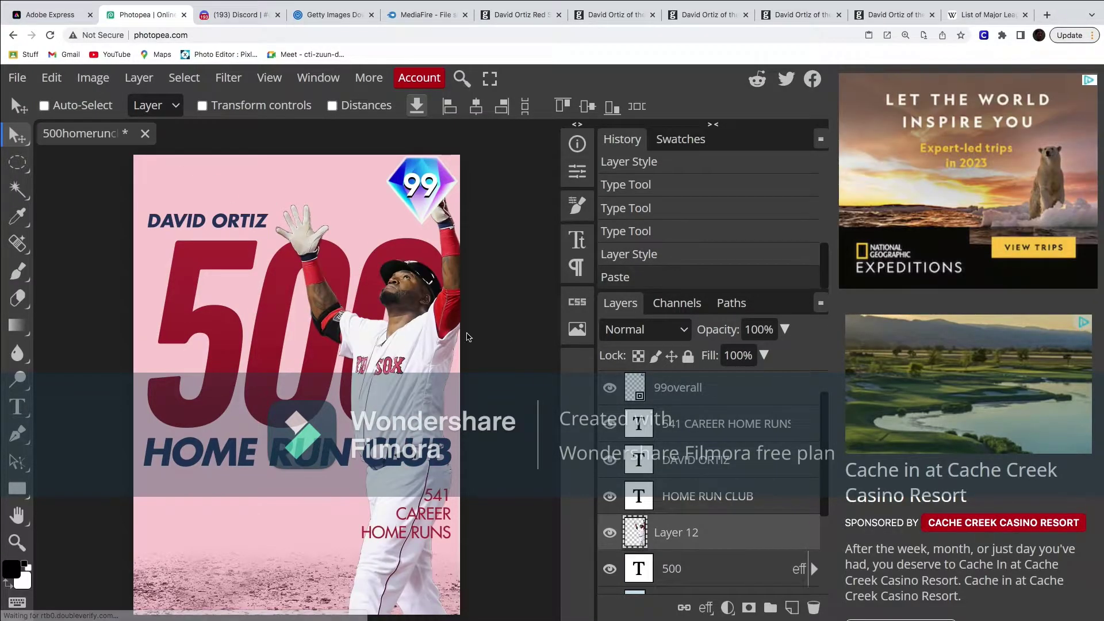
left_click_drag(270, 344, 276, 356)
left_click(201, 105)
left_click_drag(313, 258, 314, 348)
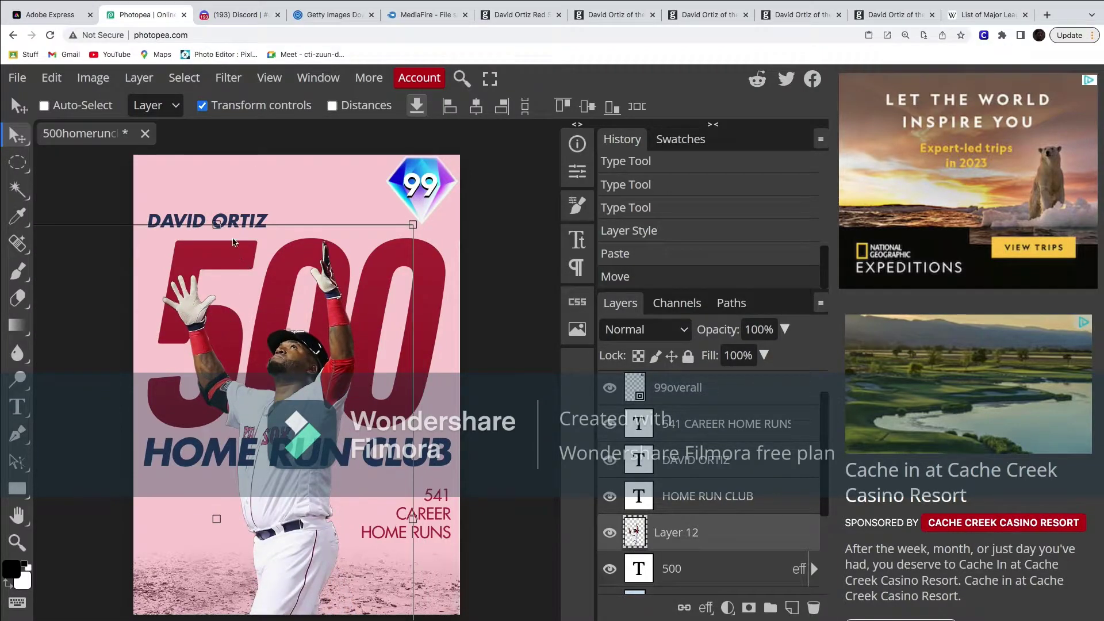
Step: Scale the player cut-out down to 71.88% and centre the full figure over the 500 text, using the Killebrew reference card as a guide
left_click_drag(217, 224, 216, 295)
left_click_drag(250, 367, 277, 225)
left_click_drag(218, 157, 233, 222)
left_click_drag(291, 362, 305, 291)
scroll(664, 484, "down", 3)
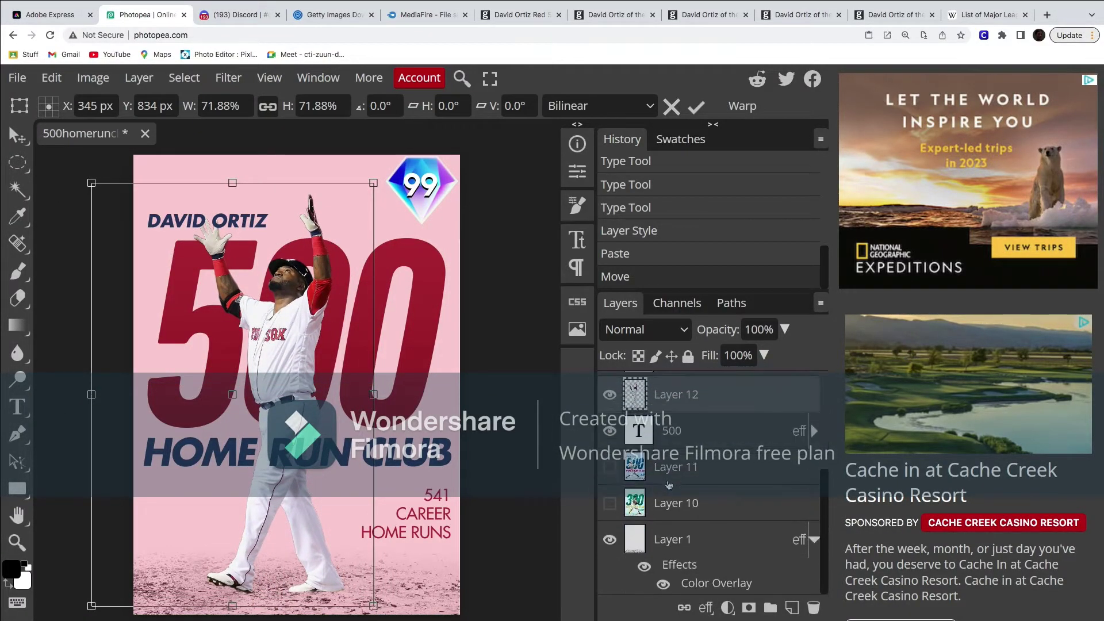
key("Return")
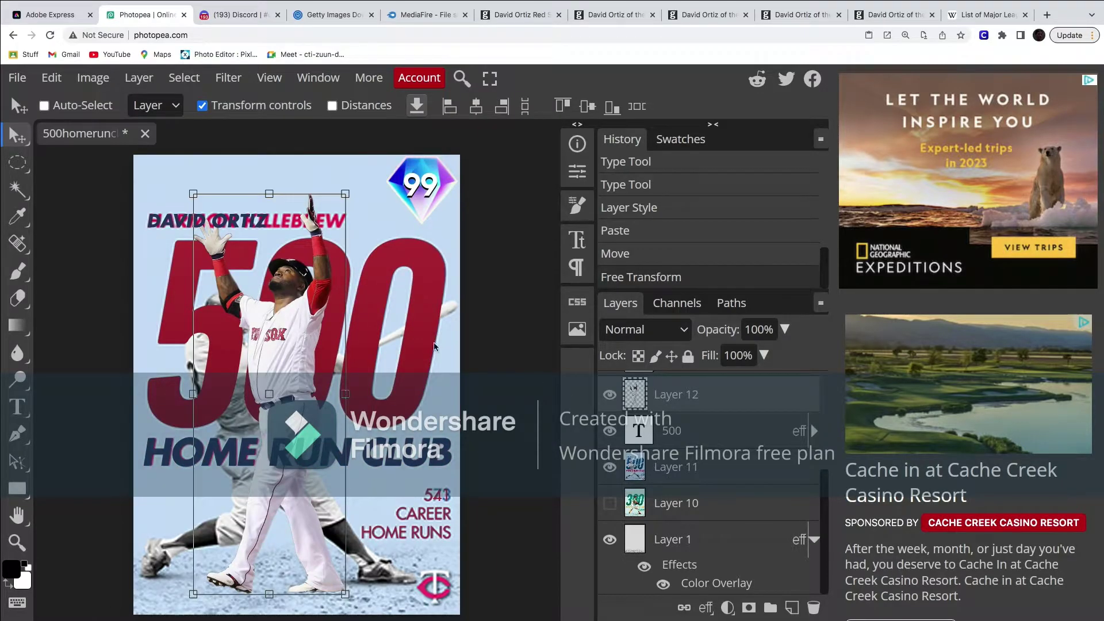
left_click_drag(264, 325, 270, 319)
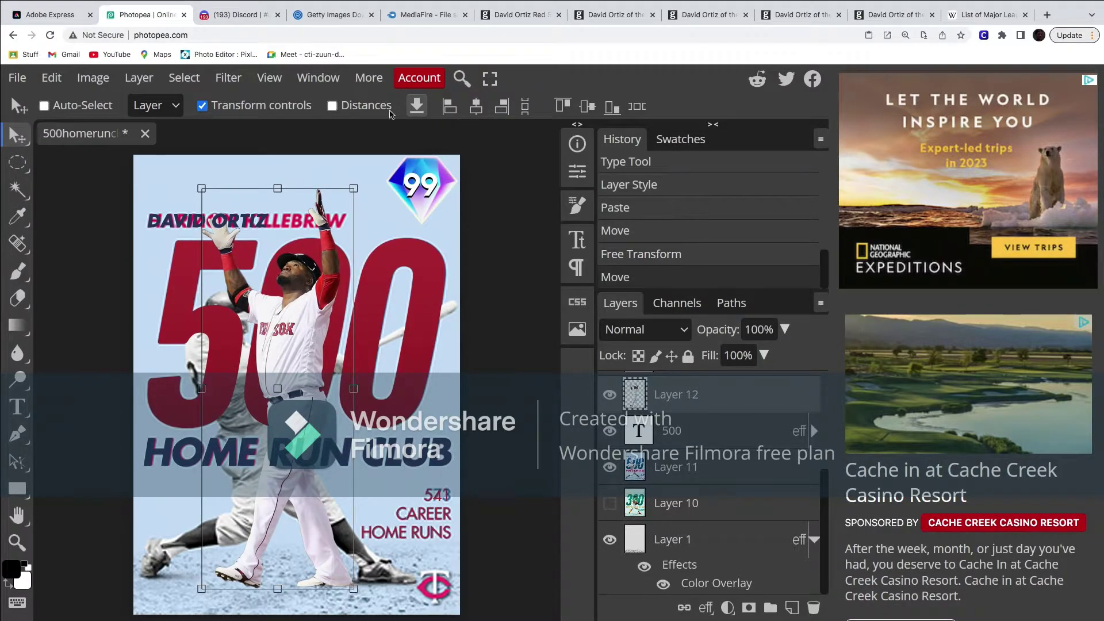
left_click(202, 105)
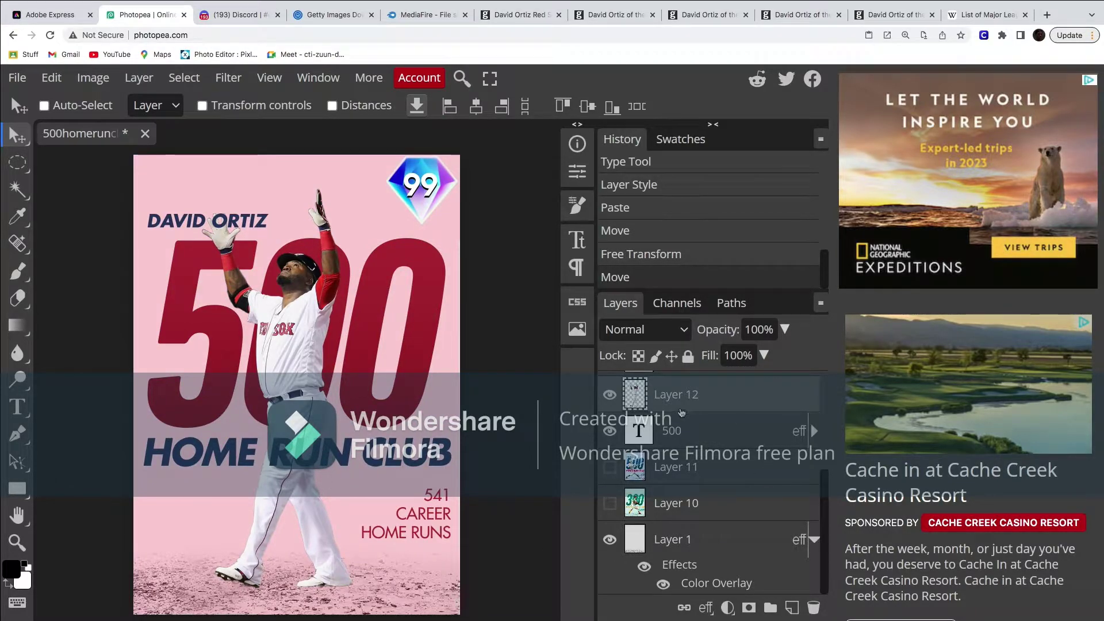
Step: Add a Drop Shadow to the player cut-out with 42% opacity and Multiply blend mode
left_click(706, 607)
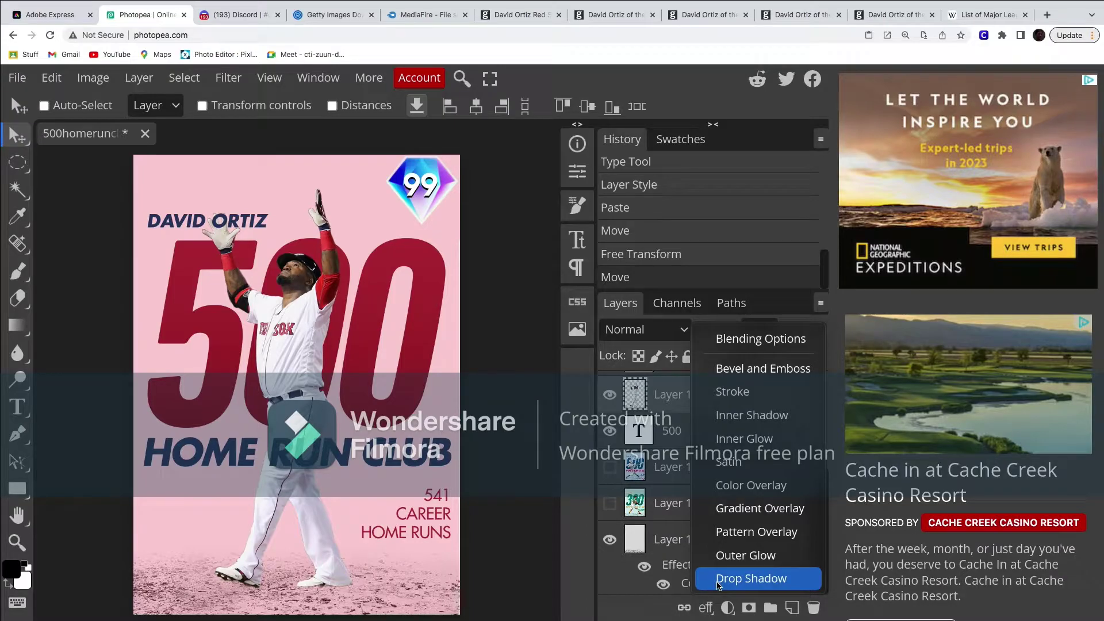
left_click(718, 578)
left_click(834, 370)
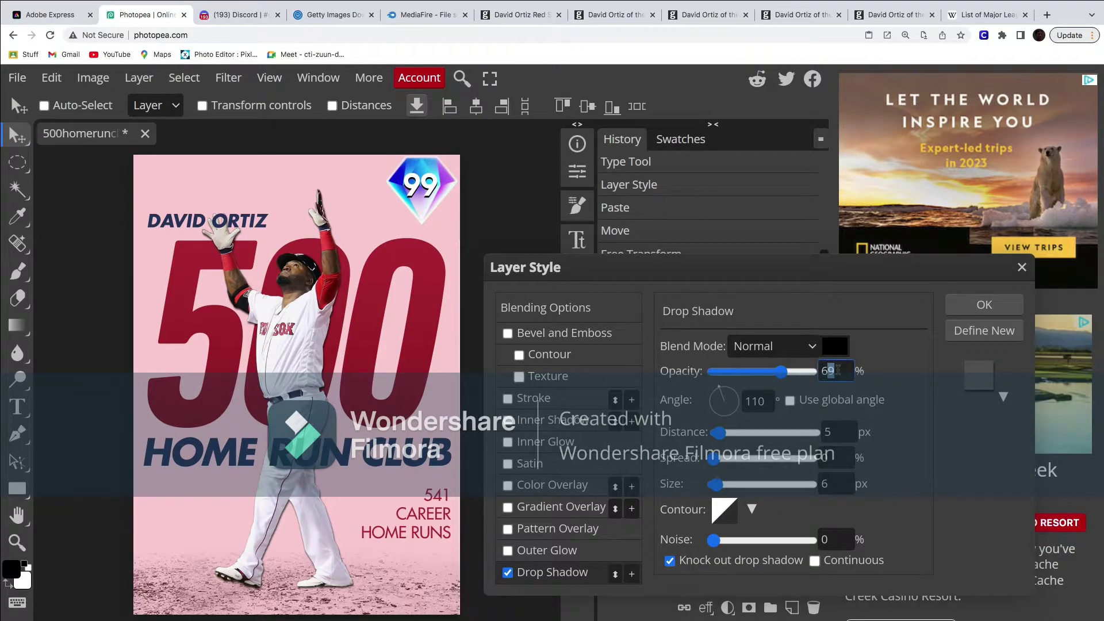
key("BackSpace")
left_click(759, 346)
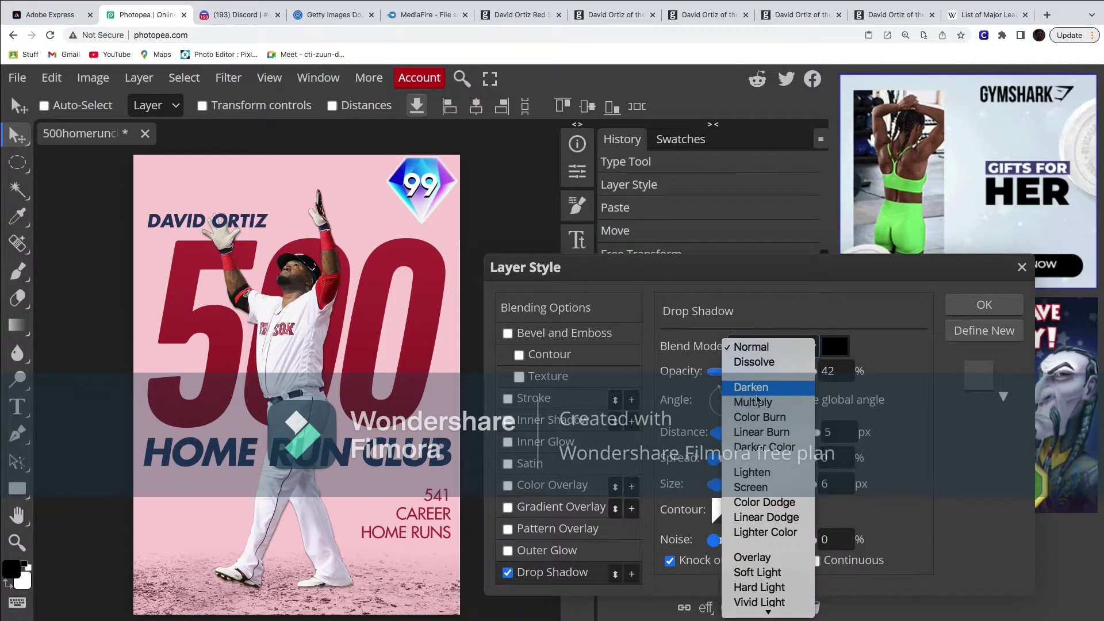
left_click(756, 401)
Step: Set the drop shadow's distance to 0 px, angle to 90° and size to 27 px, and apply it
left_click(841, 432)
type("0")
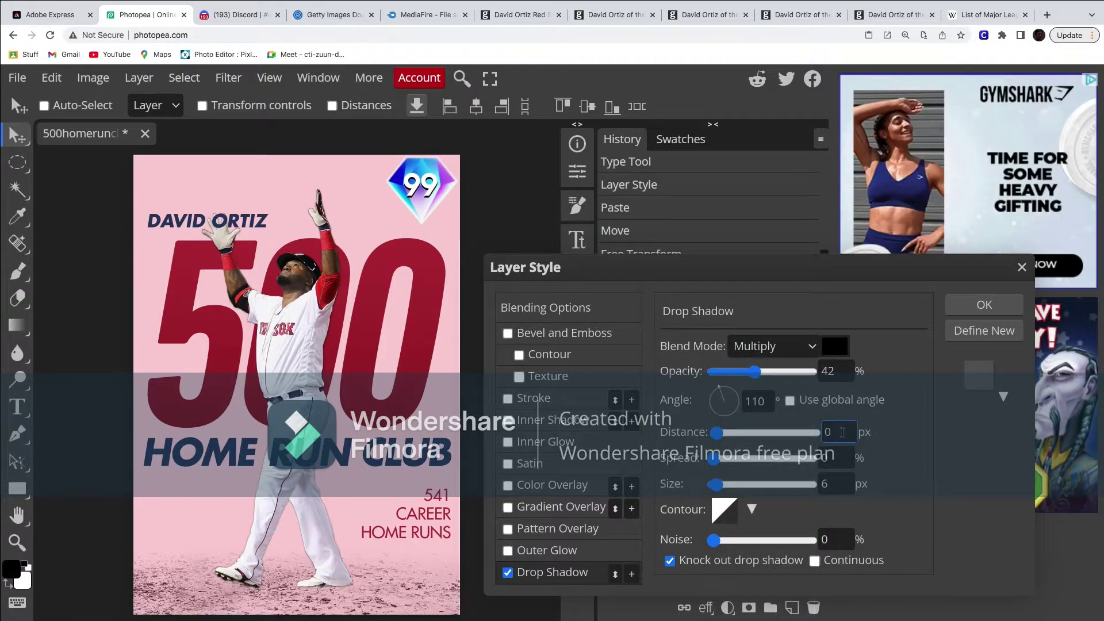
left_click(761, 399)
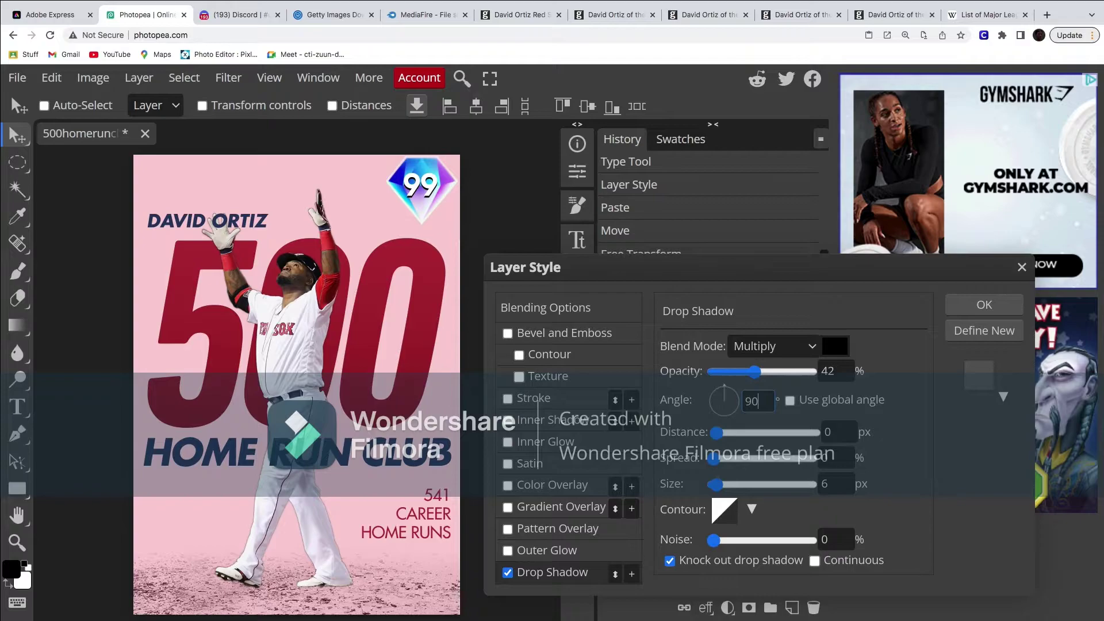
left_click(834, 484)
type("27")
key("Return")
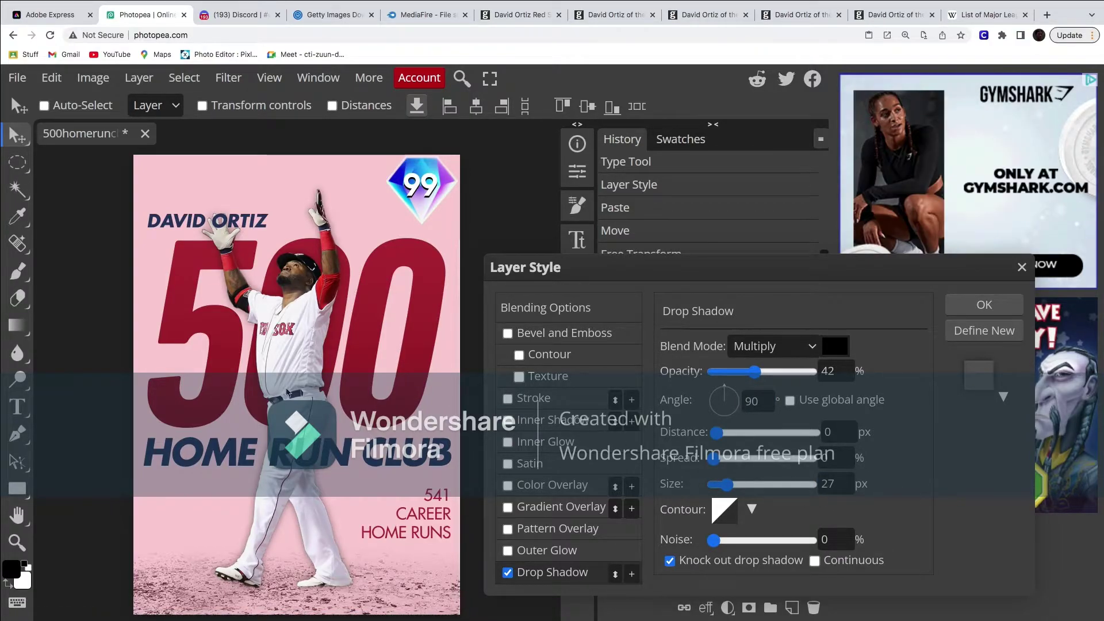
left_click(984, 305)
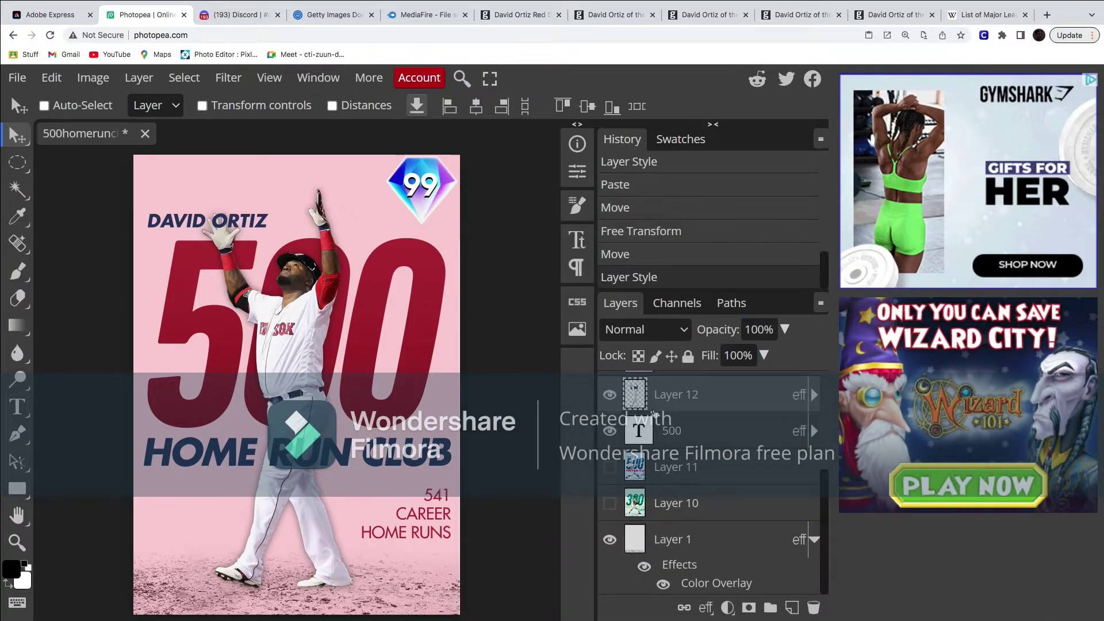
Step: Clip the player cut-out layer to the 500 text layer and rasterize the 500 layer's style
right_click(648, 400)
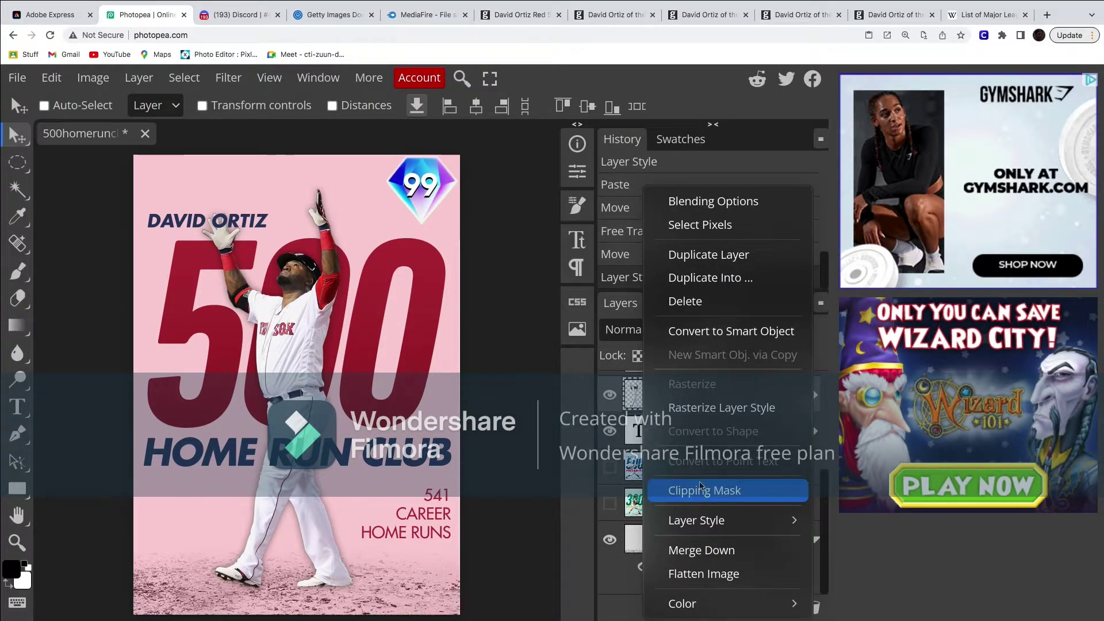
left_click(696, 486)
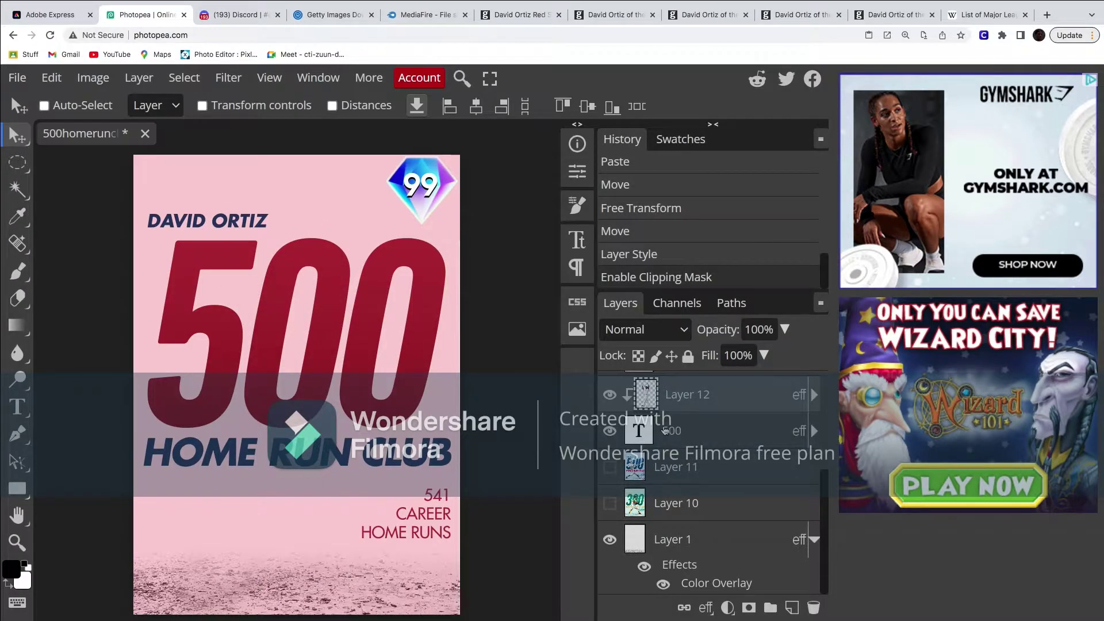
right_click(676, 424)
left_click(610, 407)
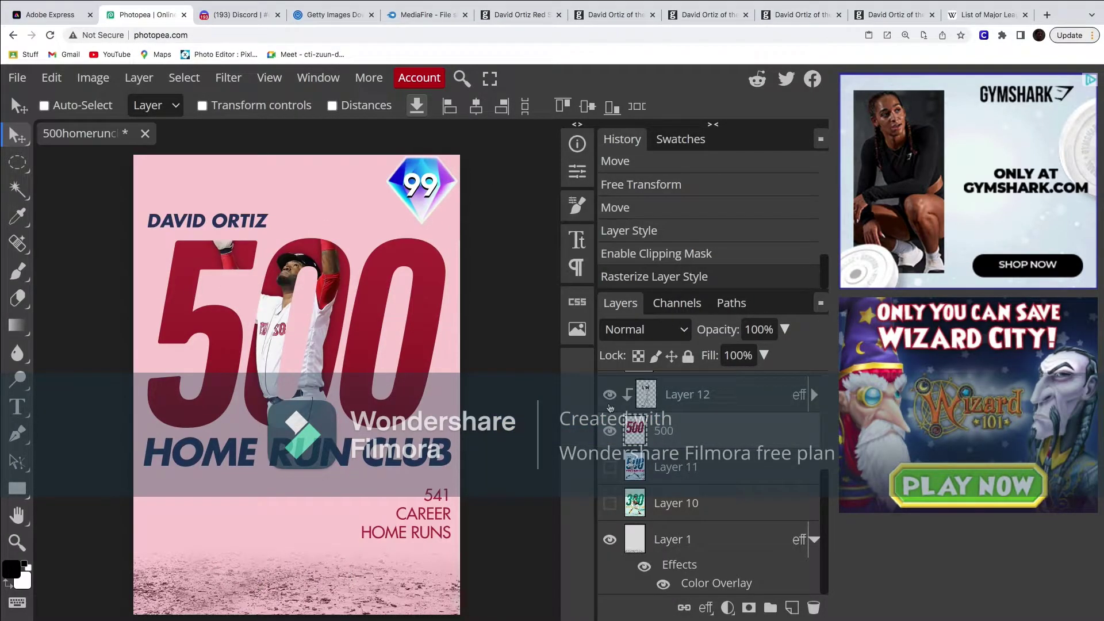
Step: Set the clipped player layer's fill to 0%, leaving only its drop shadow on the 500 text
left_click(670, 395)
left_click(764, 355)
left_click_drag(746, 375, 706, 381)
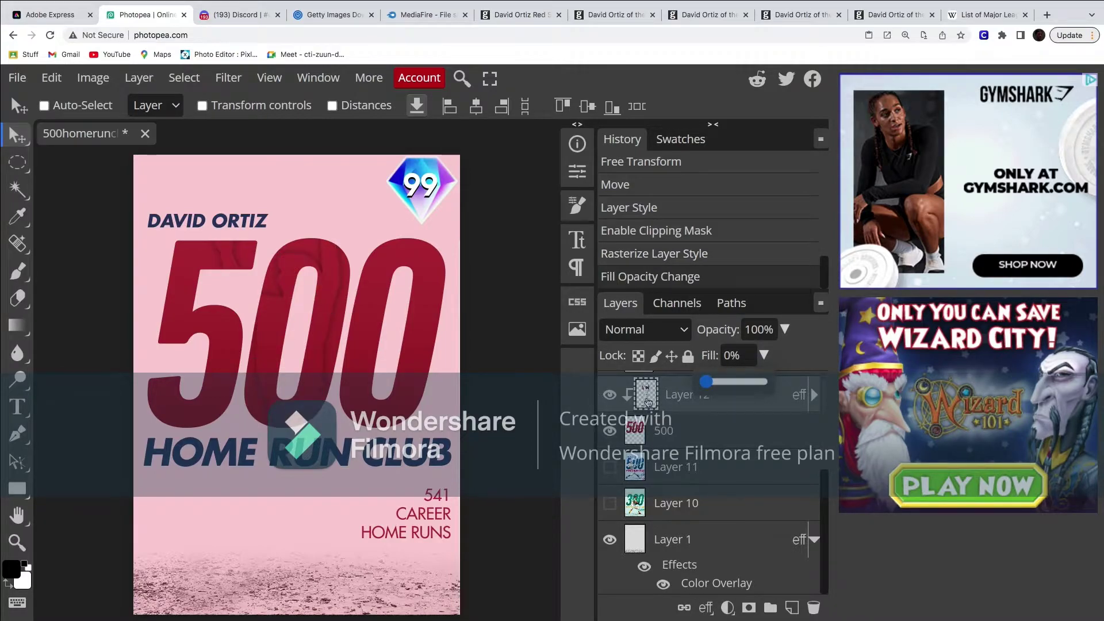
Step: Duplicate the clipped player layer and release the copy from its clipping mask
right_click(652, 401)
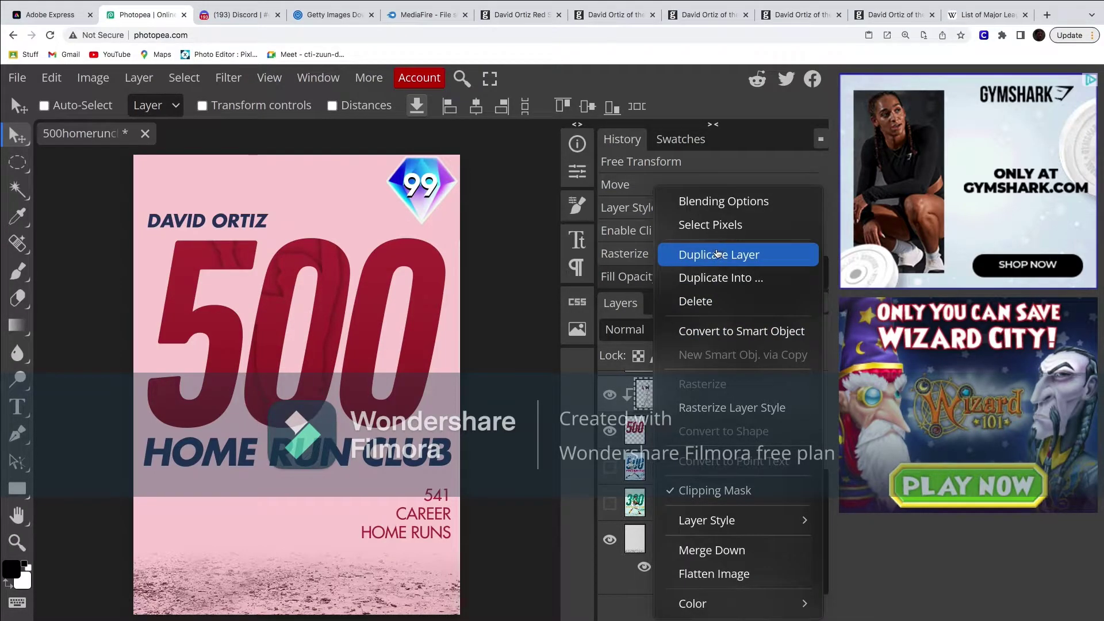
left_click(717, 253)
right_click(693, 409)
left_click(592, 486)
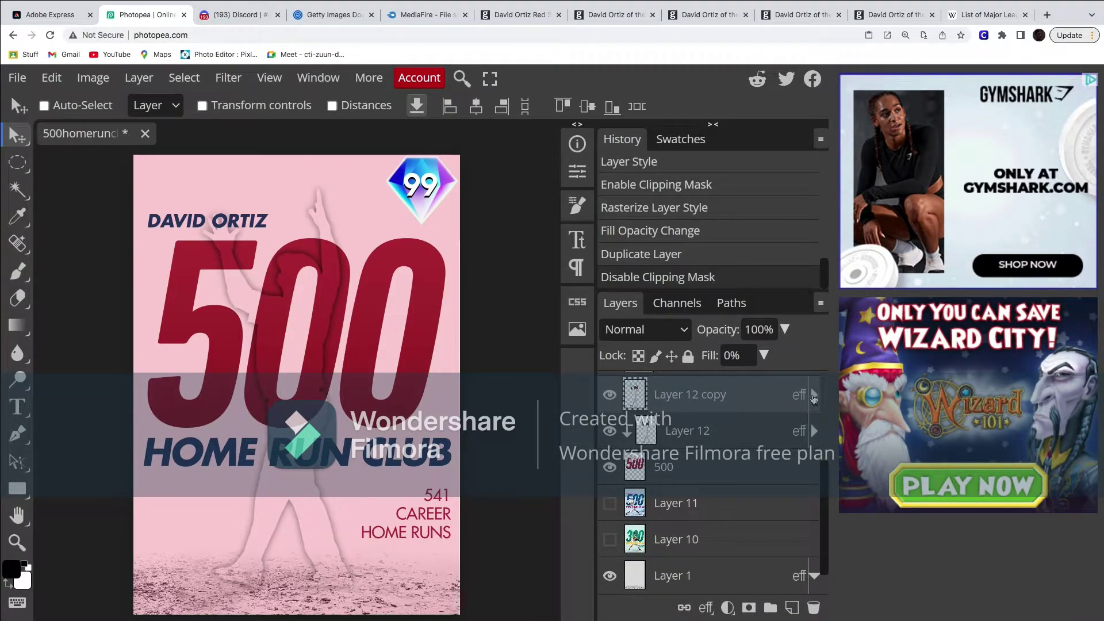
Step: Turn off the Drop Shadow effect on the player layer copy and set its fill to 100%
left_click(813, 396)
left_click(663, 438)
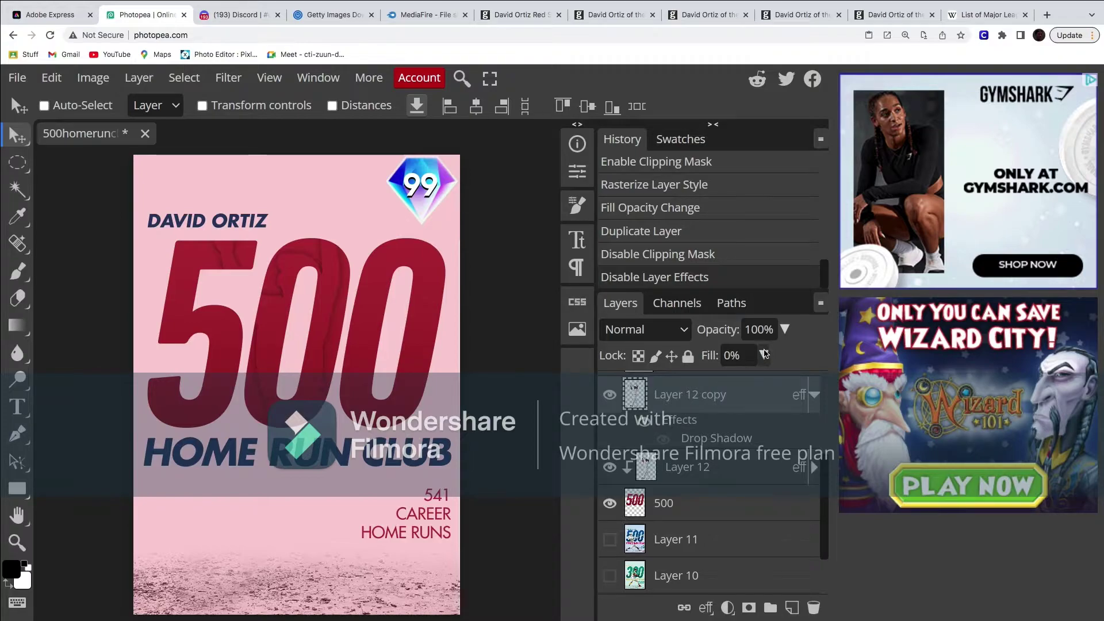
left_click(764, 355)
left_click_drag(702, 382, 773, 382)
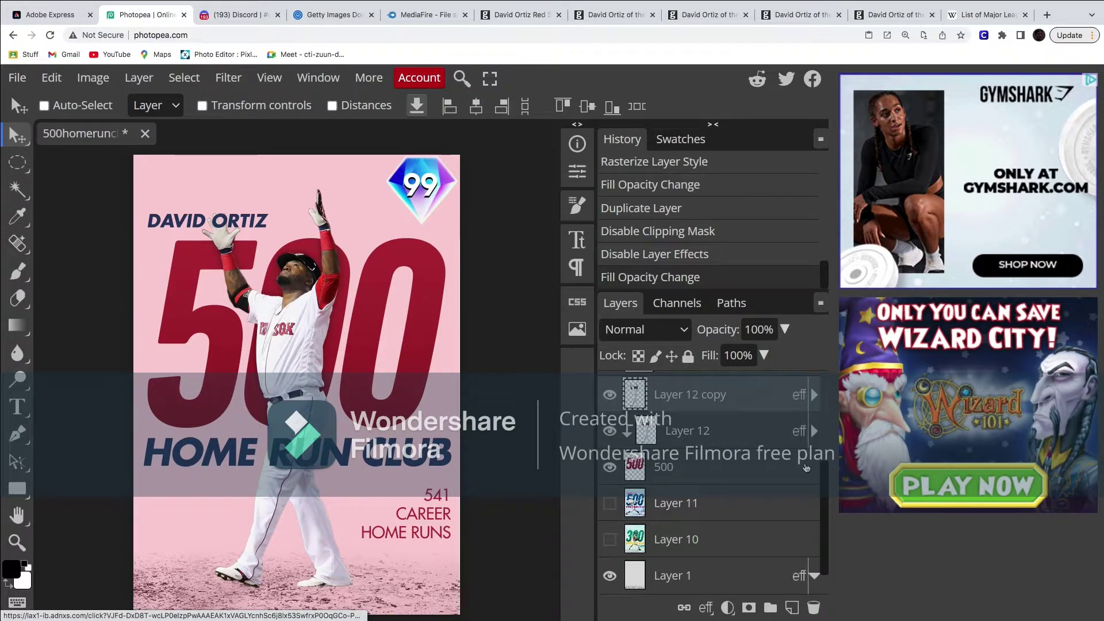
Step: Toggle the clipped player layer's Drop Shadow off and on to compare the card with and without it
left_click(813, 431)
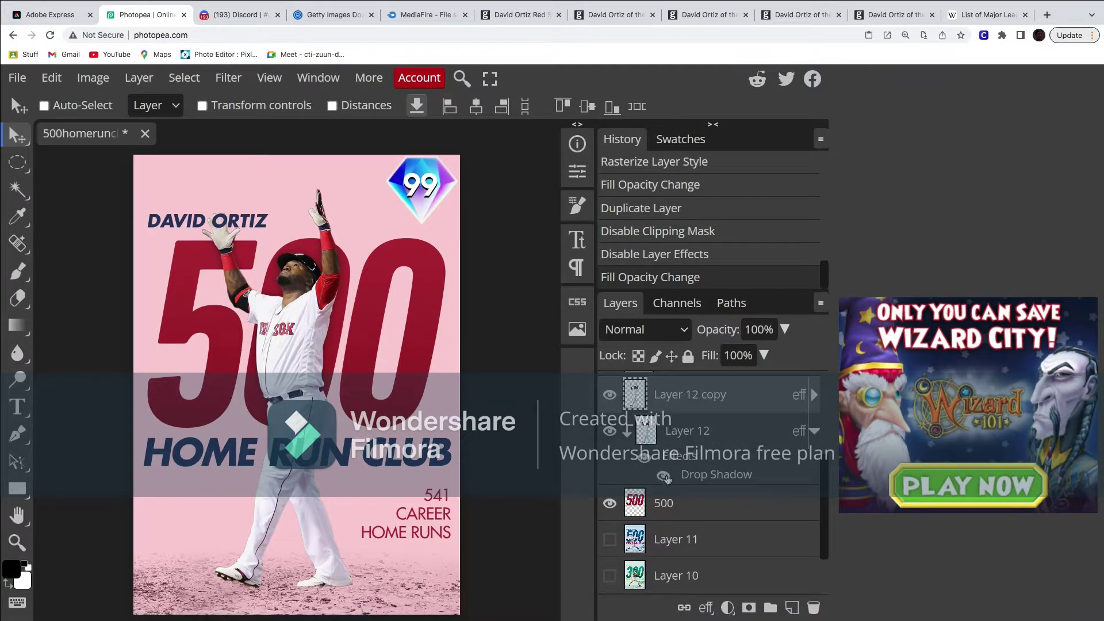
left_click(664, 476)
left_click(664, 476)
left_click(664, 476)
left_click(664, 477)
left_click(664, 477)
left_click(664, 476)
left_click(664, 476)
left_click(664, 476)
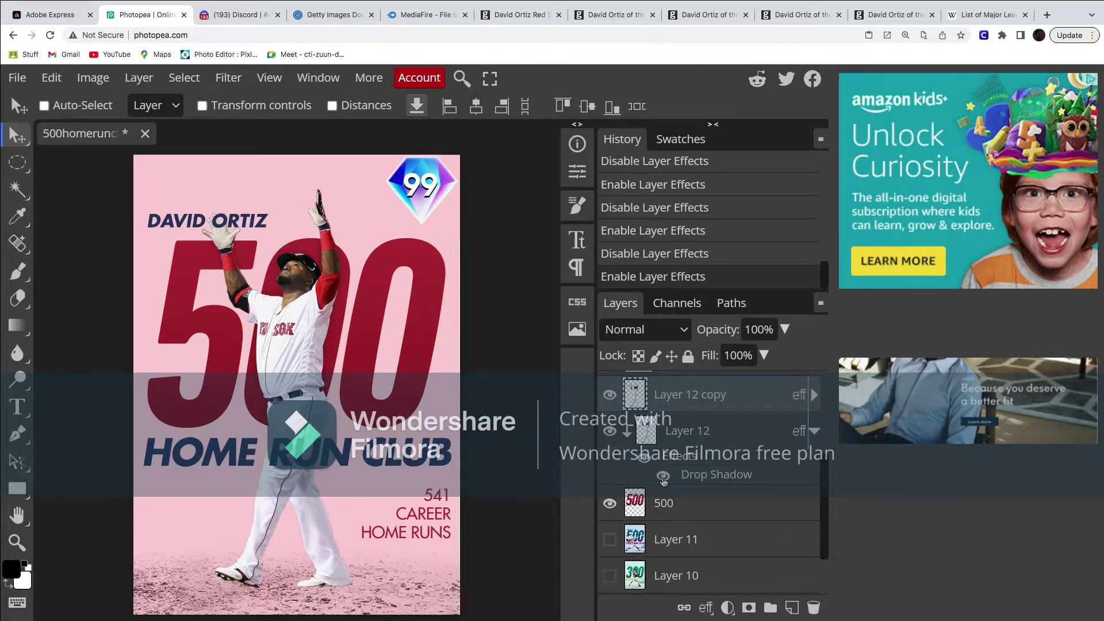
left_click(664, 477)
left_click(664, 476)
left_click(813, 431)
left_click(814, 393)
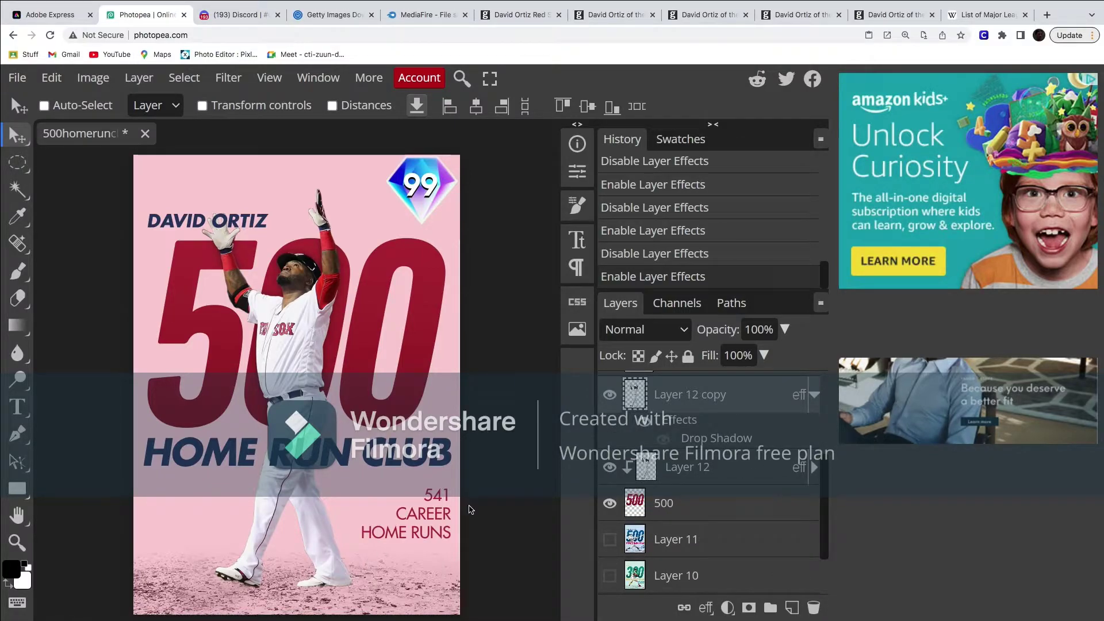
Step: Show and hide the Layer 11, Layer 10 and Dustin Pedroia reference cards to examine the shadows under the players' feet
left_click(688, 466)
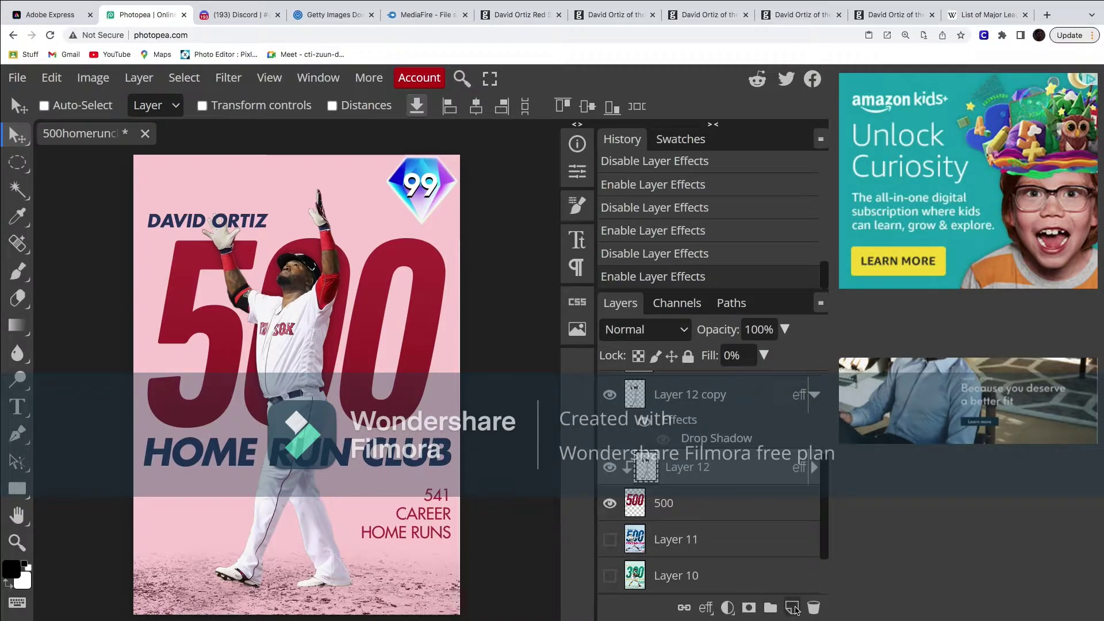
left_click(610, 540)
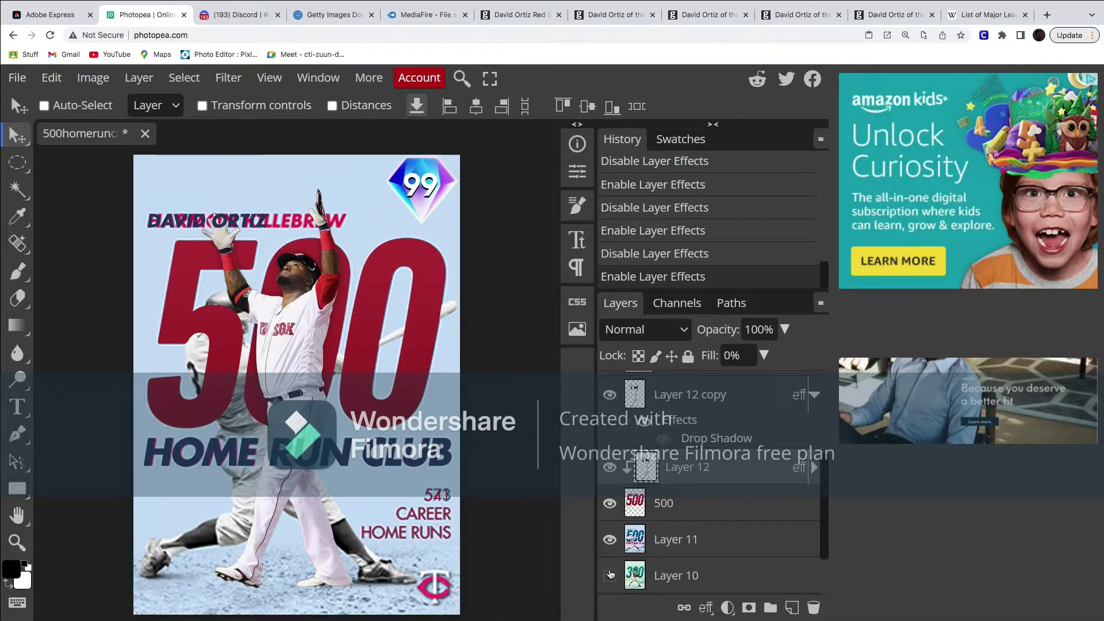
left_click(609, 539)
left_click(609, 574)
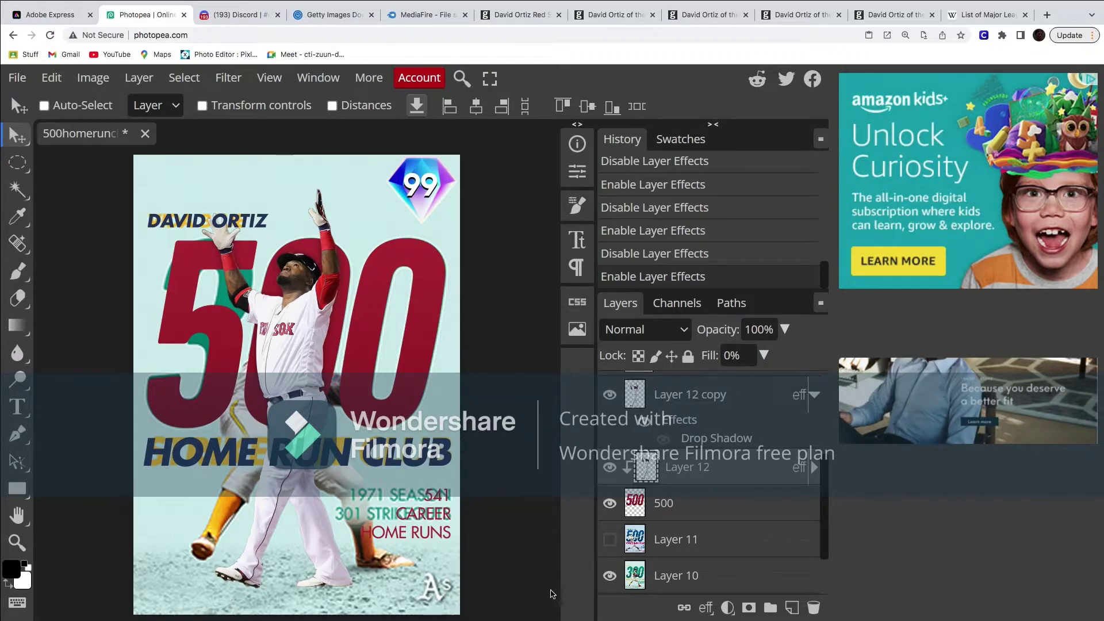
left_click(609, 575)
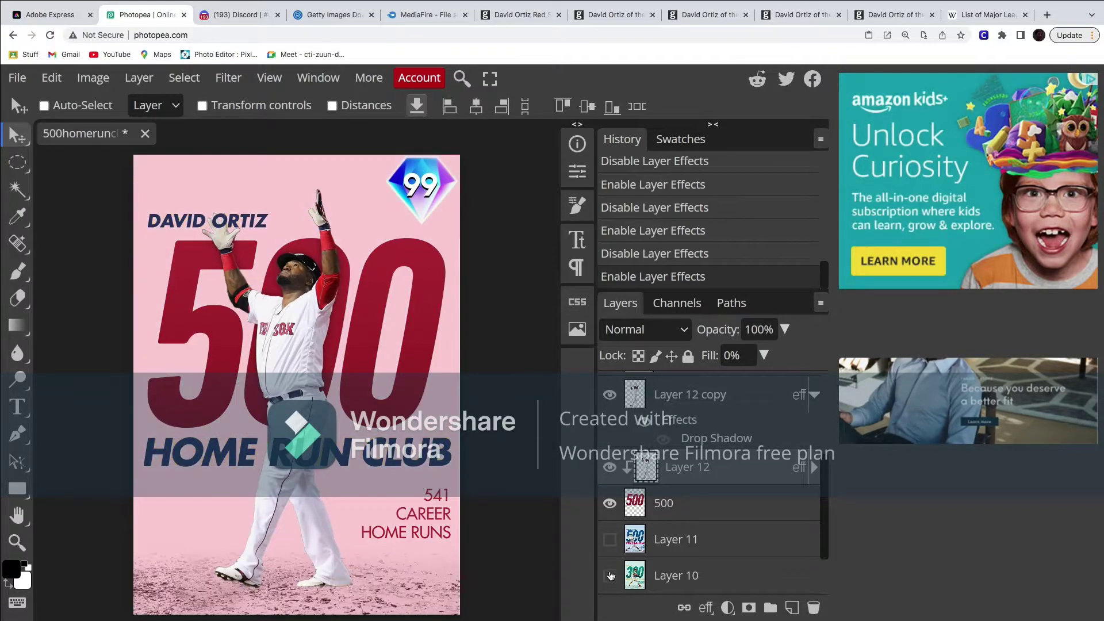
scroll(630, 545, "down", 2)
scroll(631, 545, "up", 5)
left_click(610, 388)
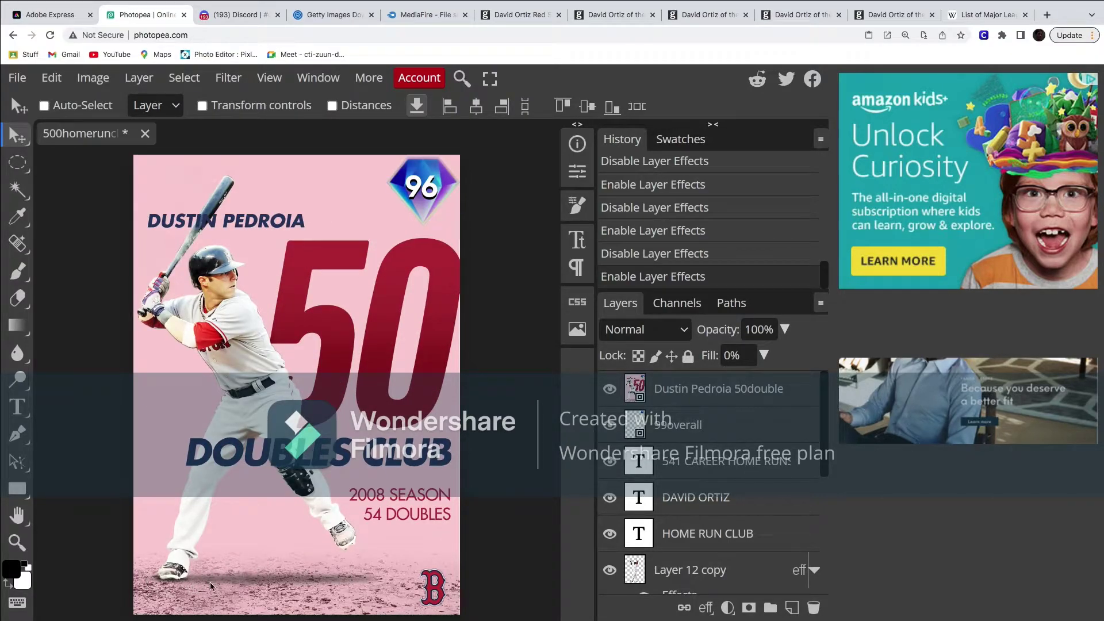
left_click(609, 388)
scroll(685, 483, "down", 3)
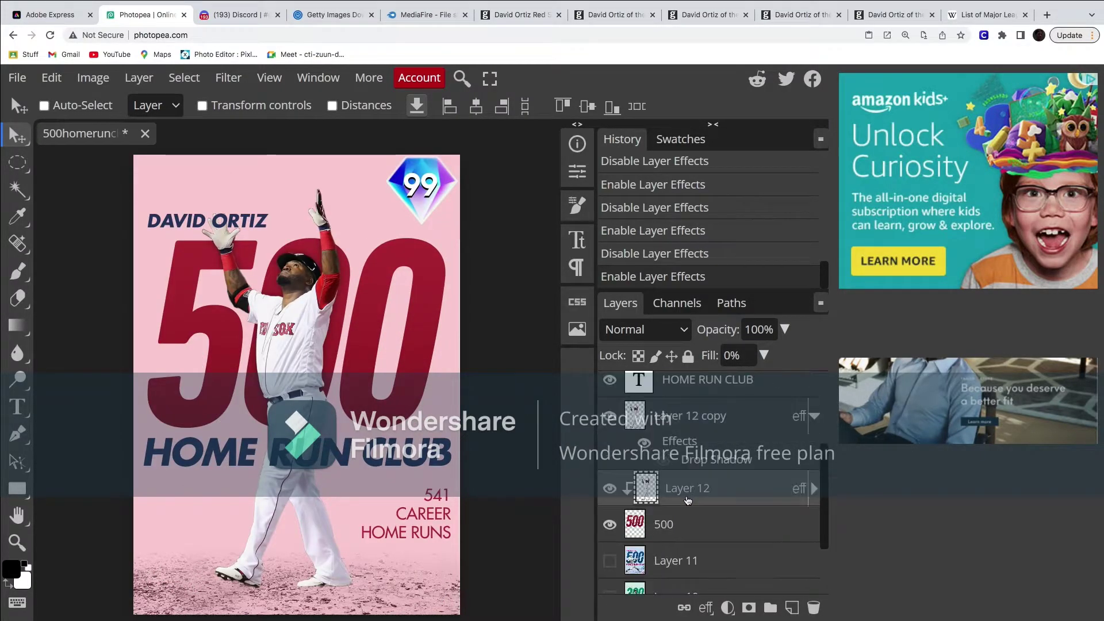
Step: On a new layer above Layer 12, brush a thin elliptical selection of about 220 by 14 px black beneath the player's left-hand shoe and deselect it
left_click(792, 607)
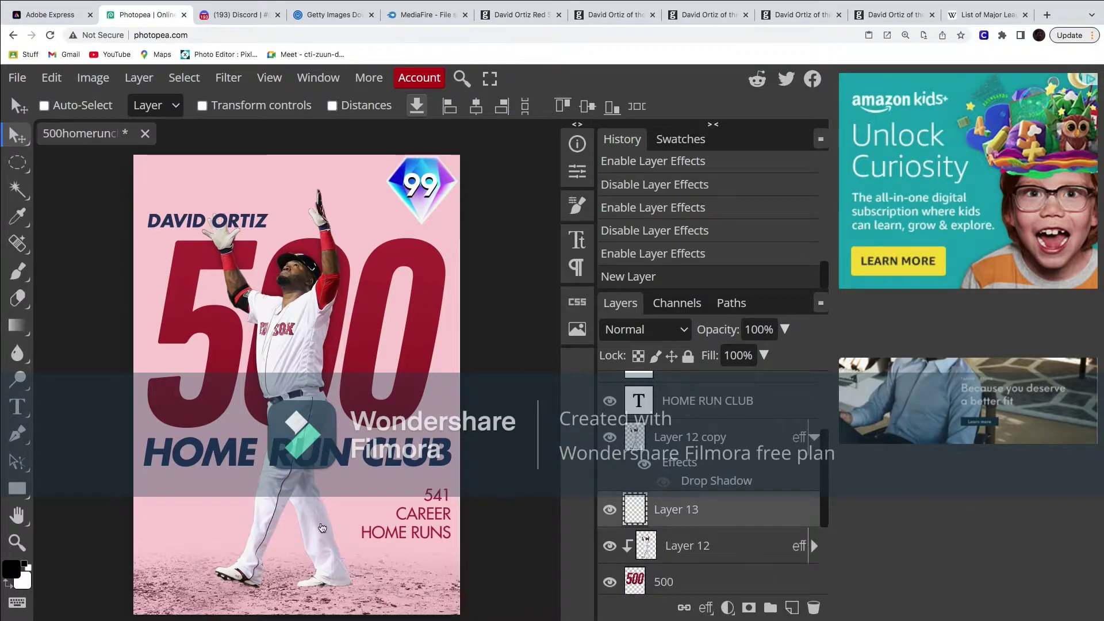
left_click(13, 161)
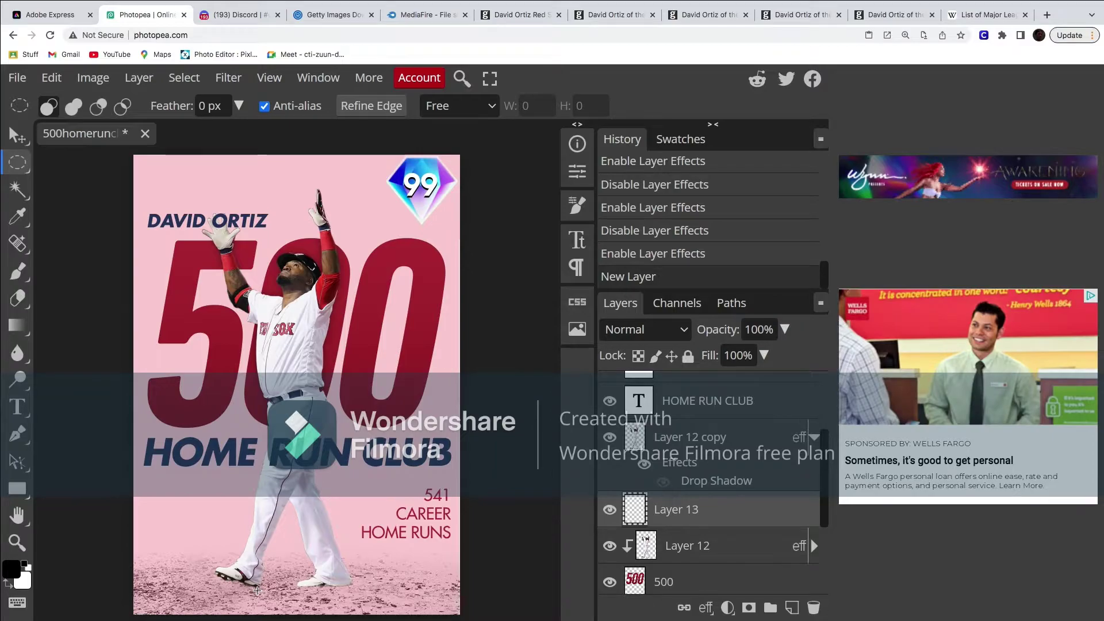
left_click_drag(260, 583, 195, 591)
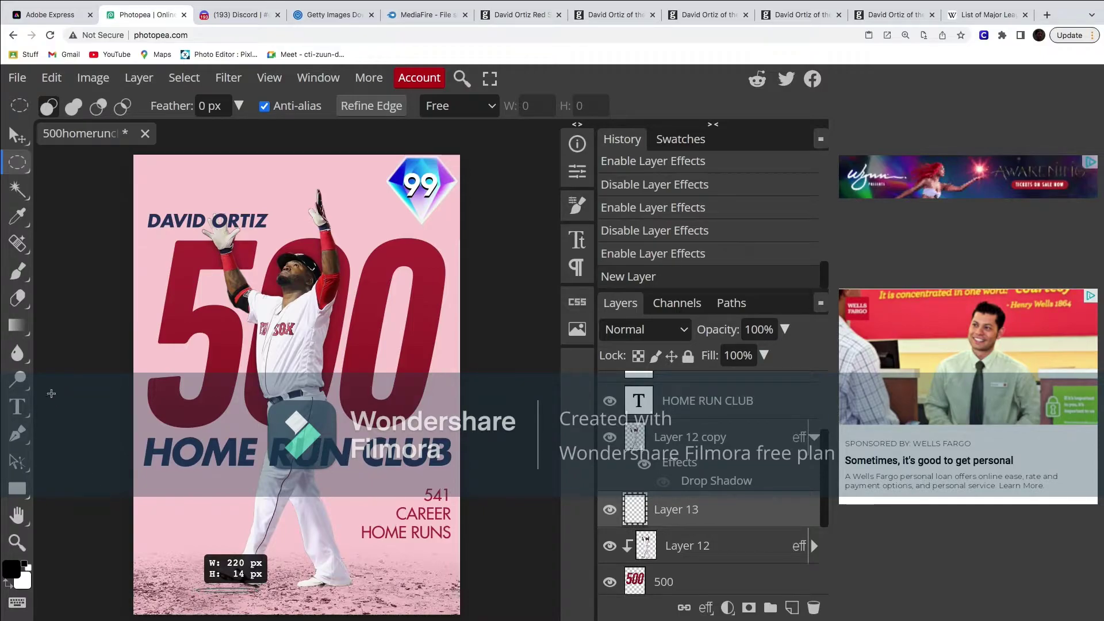
left_click(18, 272)
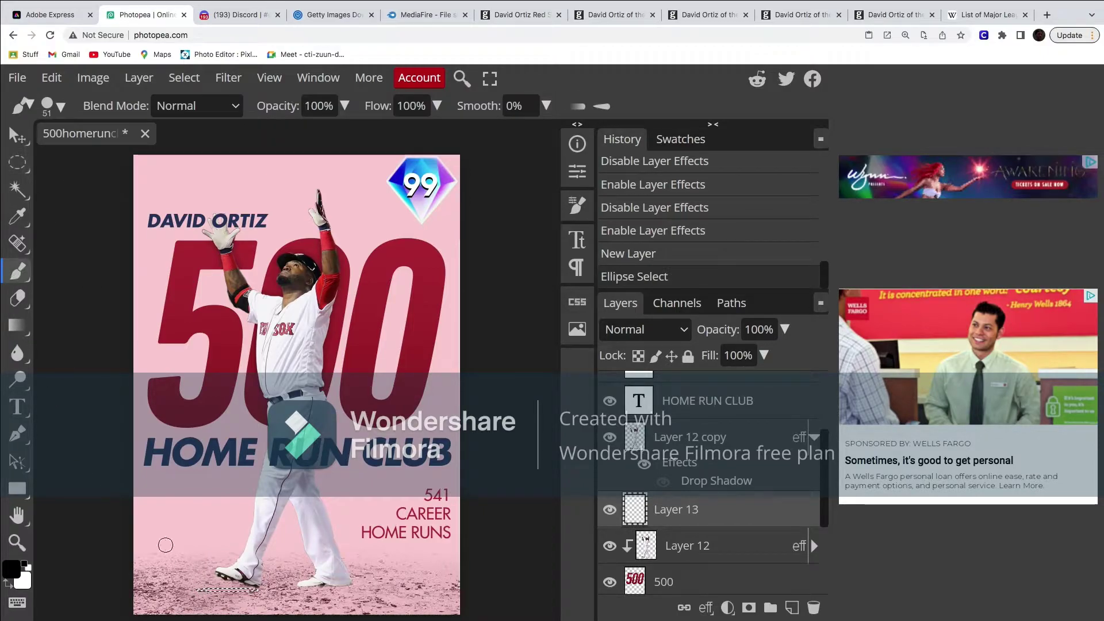
left_click_drag(166, 586, 282, 580)
key("m")
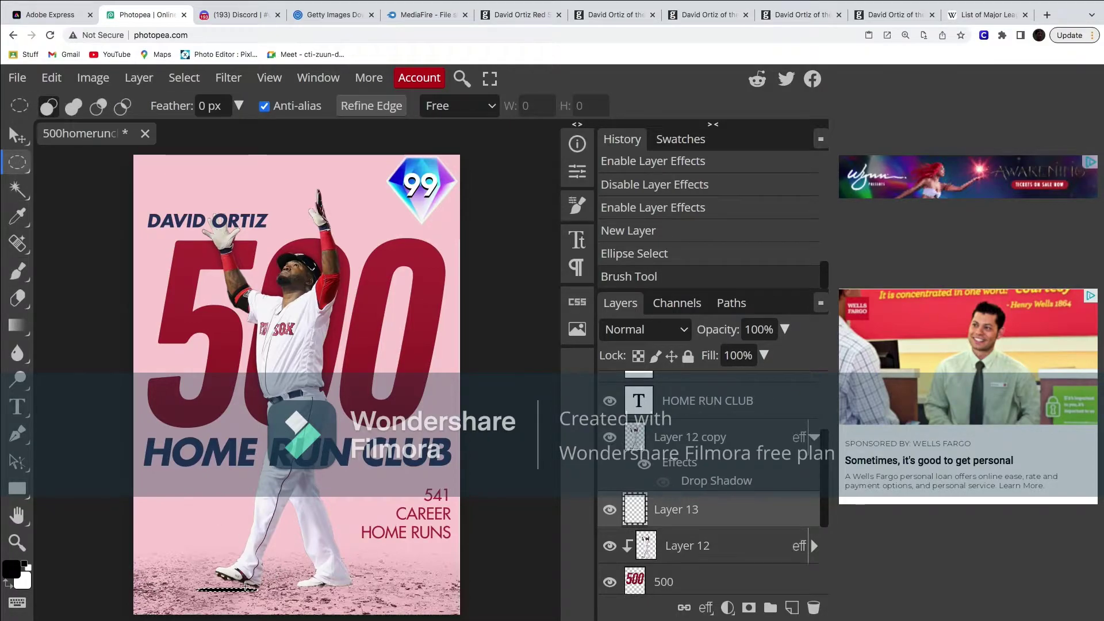
left_click(230, 595)
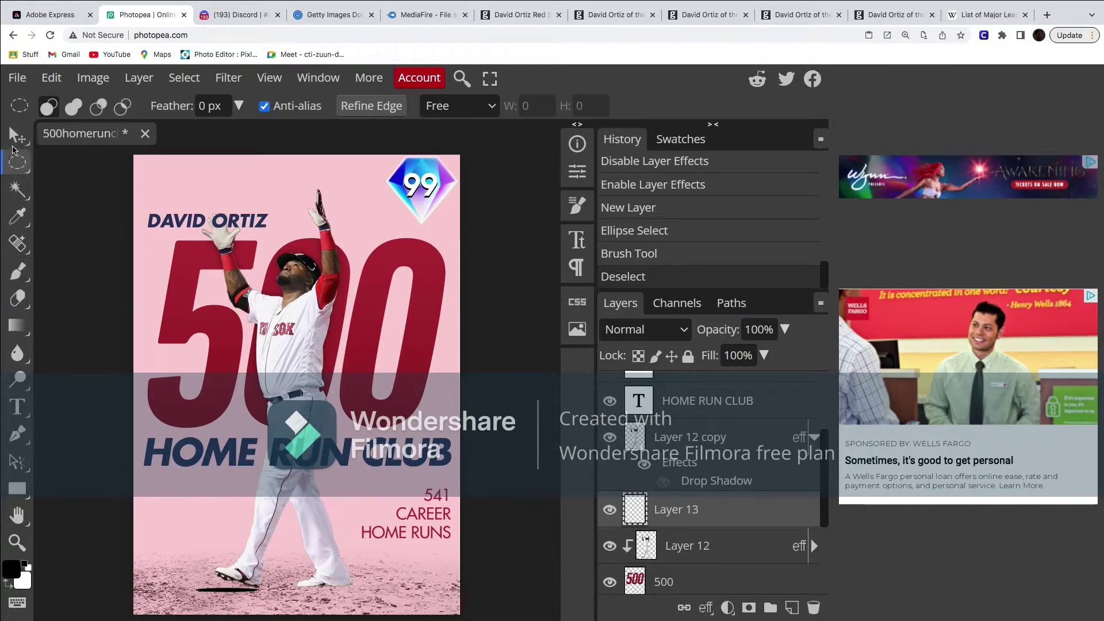
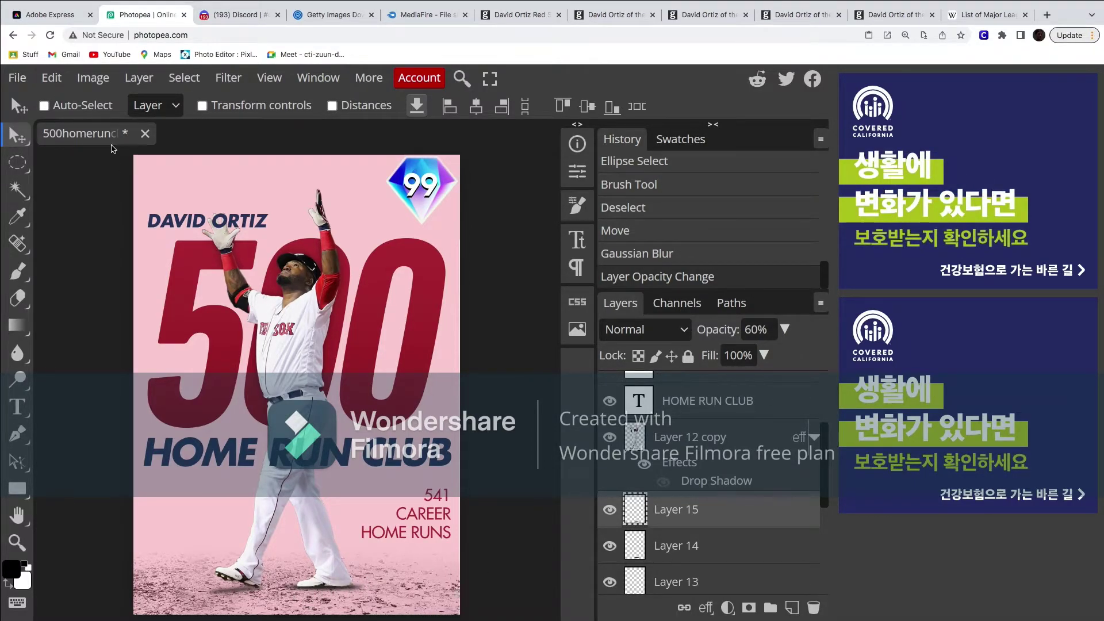
Step: Add a Brightness/Contrast adjustment layer above the player layer copy and clip it to the player
left_click(686, 429)
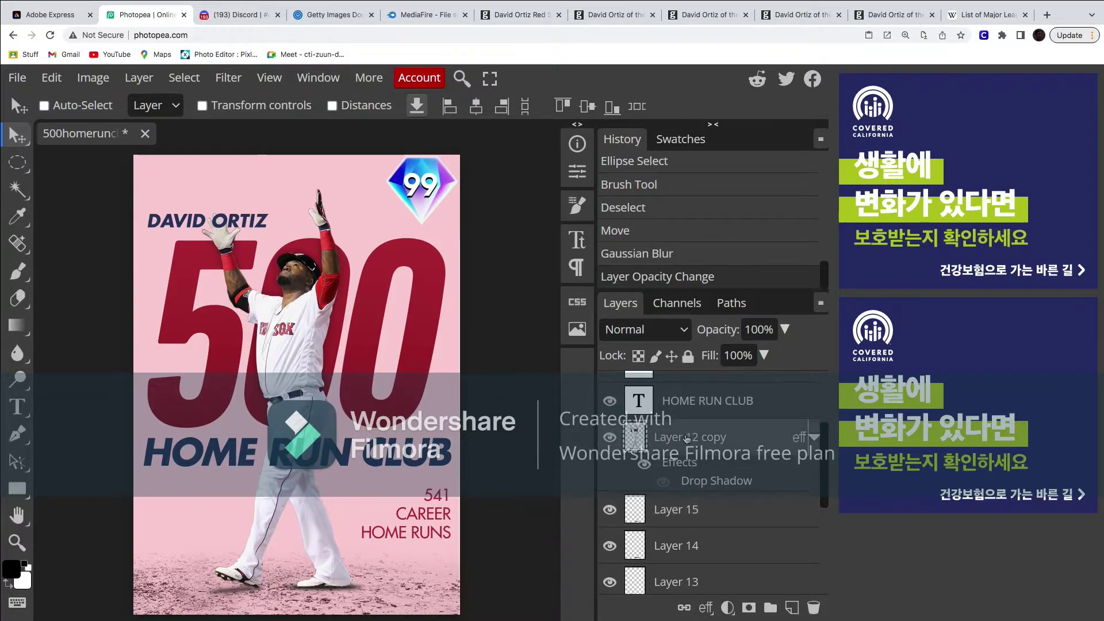
scroll(687, 430, "up", 1)
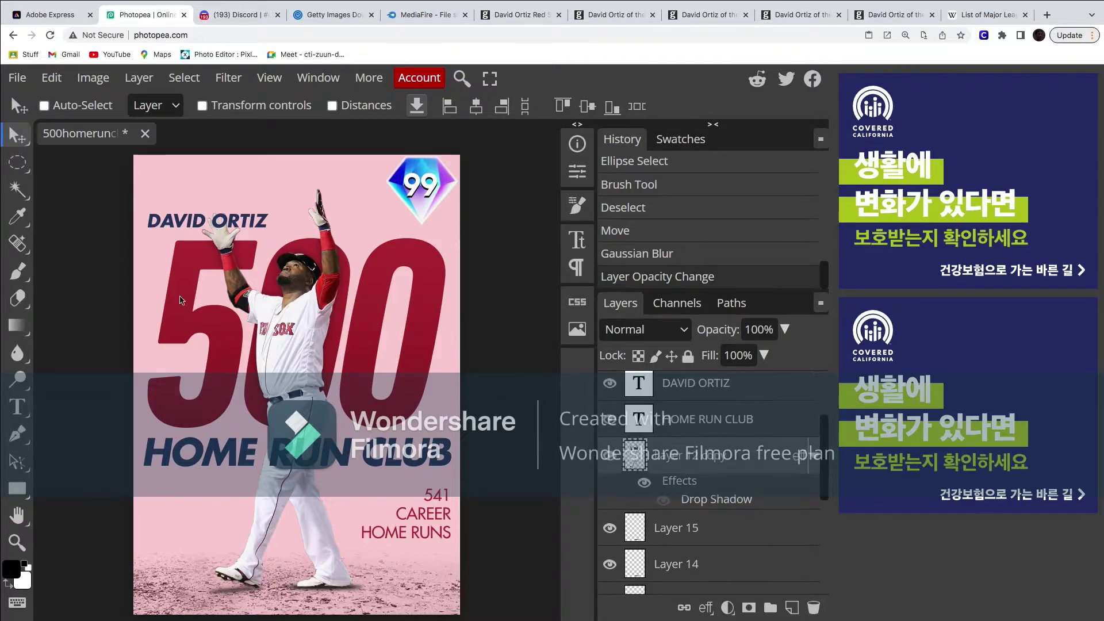
left_click(728, 610)
left_click(745, 184)
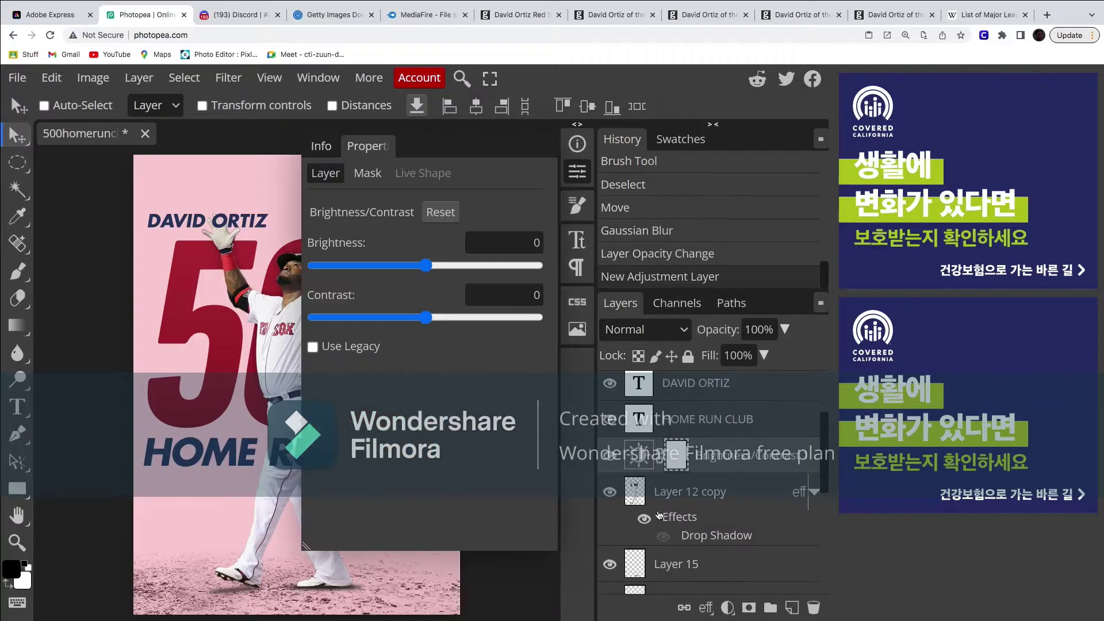
right_click(655, 455)
left_click(702, 485)
Step: Set the adjustment's brightness to 27 and contrast to 42, and reopen it to fine-tune the values
left_click_drag(426, 265, 450, 269)
left_click_drag(425, 317, 470, 340)
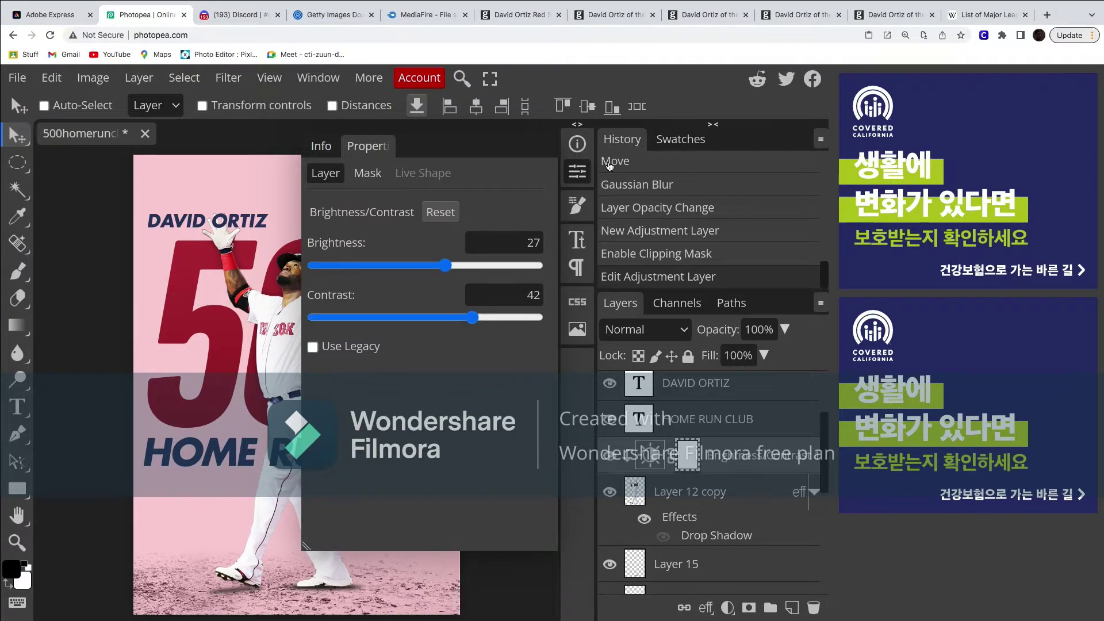
left_click(577, 171)
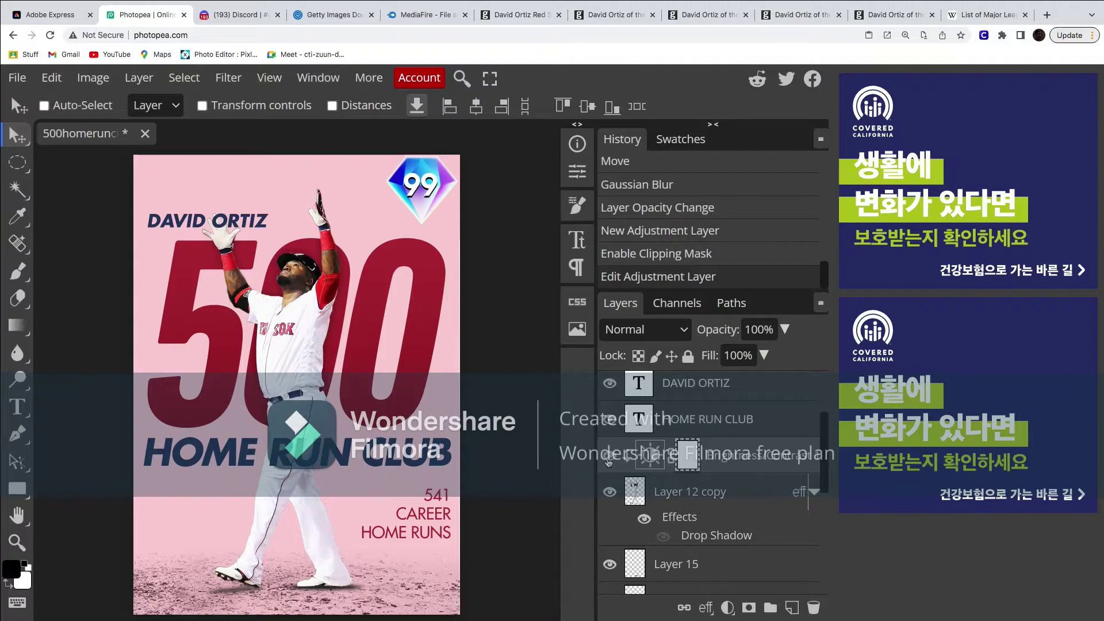
double_click(638, 456)
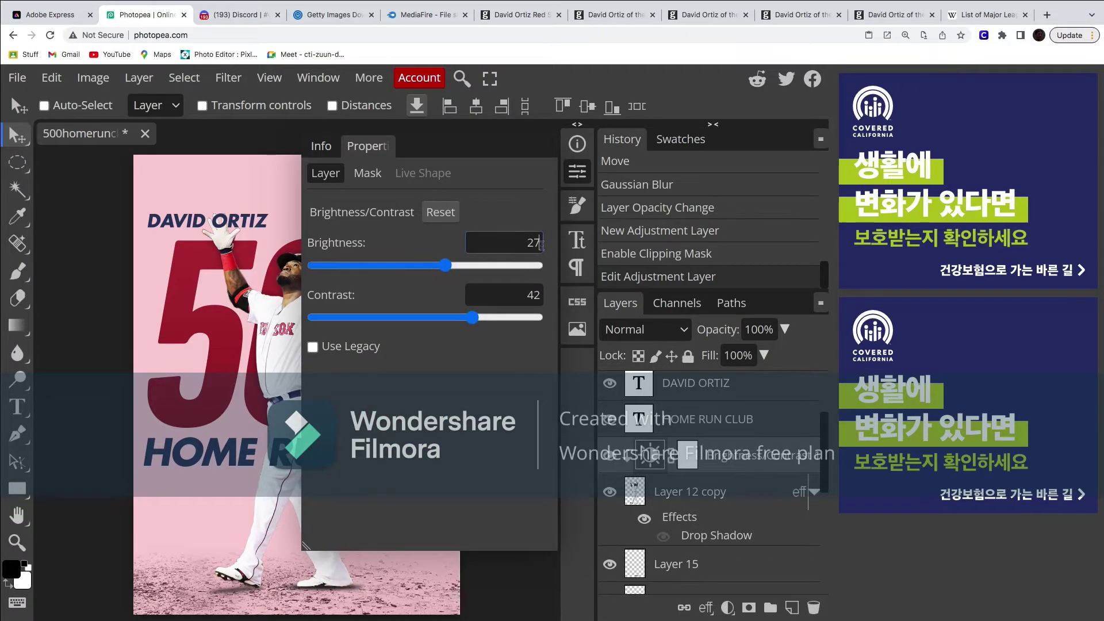
left_click(612, 465)
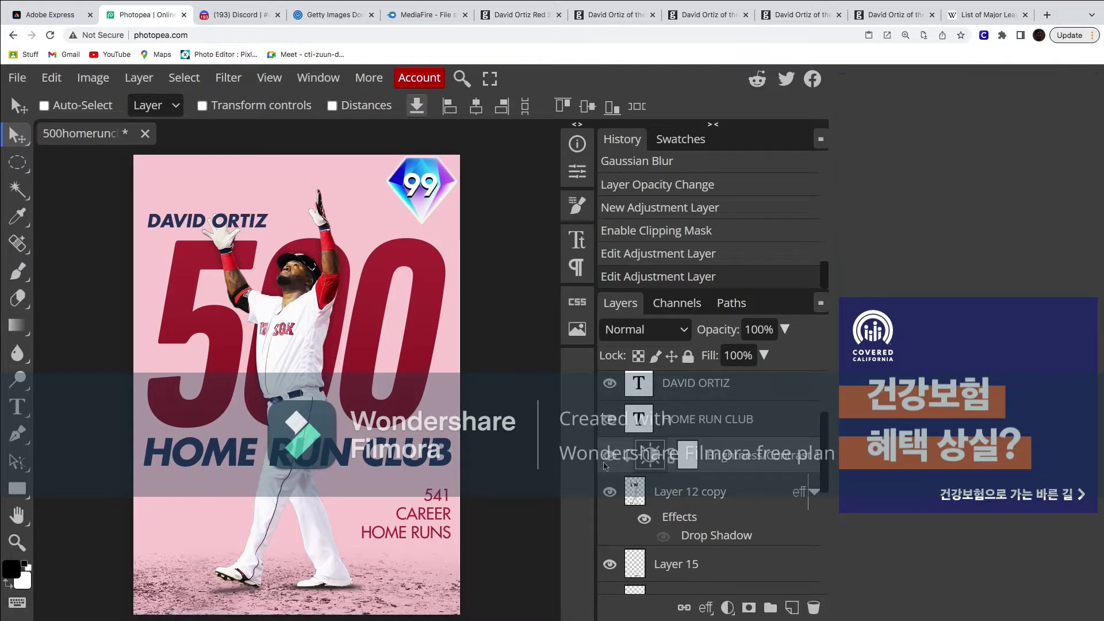
Step: Open Shadows/Highlights on the player layer copy and set the shadows to amount 30%, tone 20% and radius 15 px
left_click(462, 79)
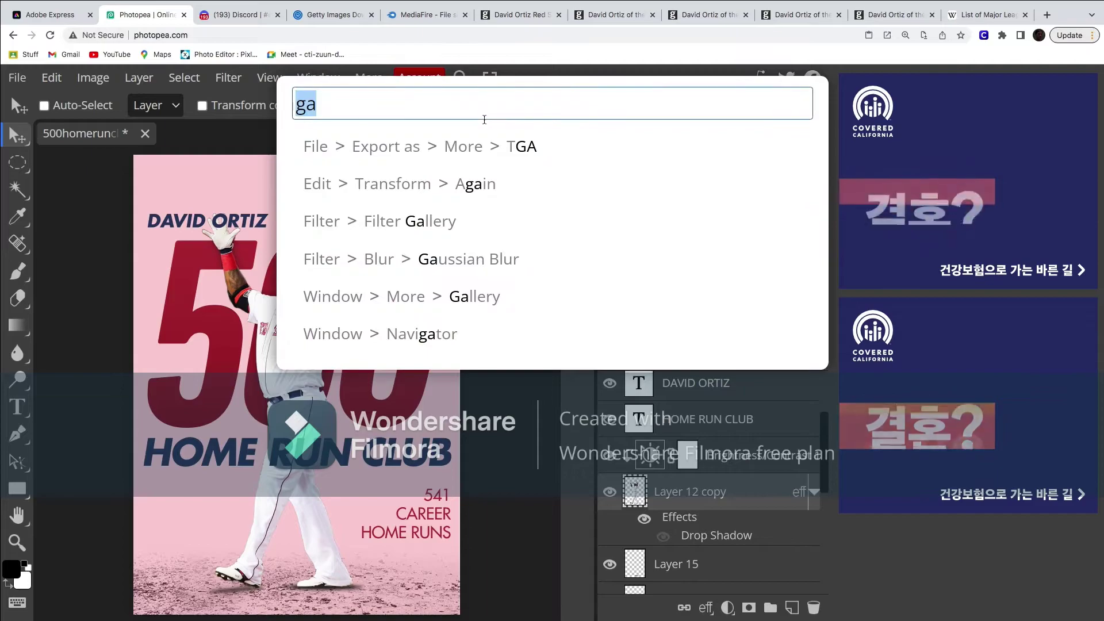
type("shadow")
left_click(520, 149)
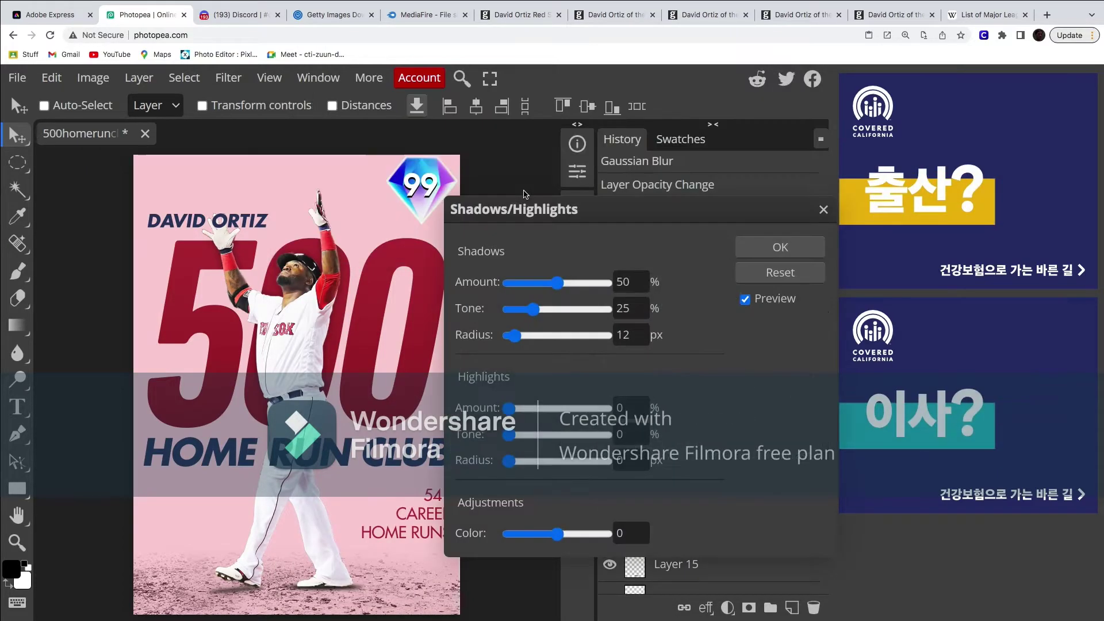
key("BackSpace")
key("BackSpace")
type("40")
left_click(640, 309)
key("BackSpace")
type("0")
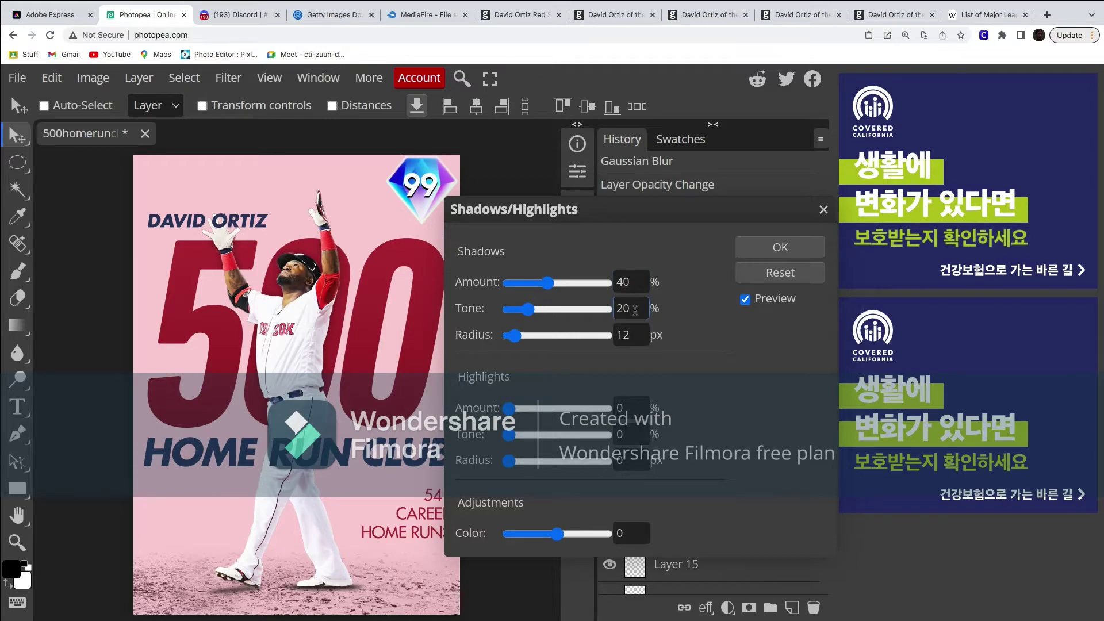
left_click(642, 283)
left_click_drag(514, 336, 519, 339)
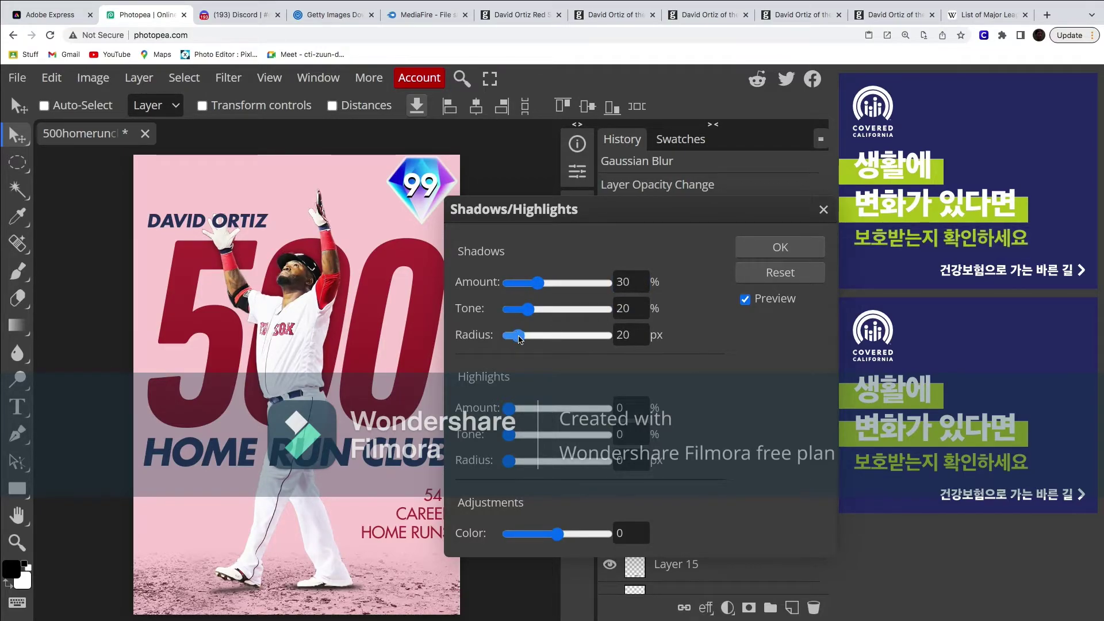
left_click(637, 340)
type("15")
Step: Set the highlights to amount 8%, tone 100% and radius 200 px, apply the filter, and compare the brightness adjustment on and off
left_click_drag(509, 435, 639, 424)
type("12")
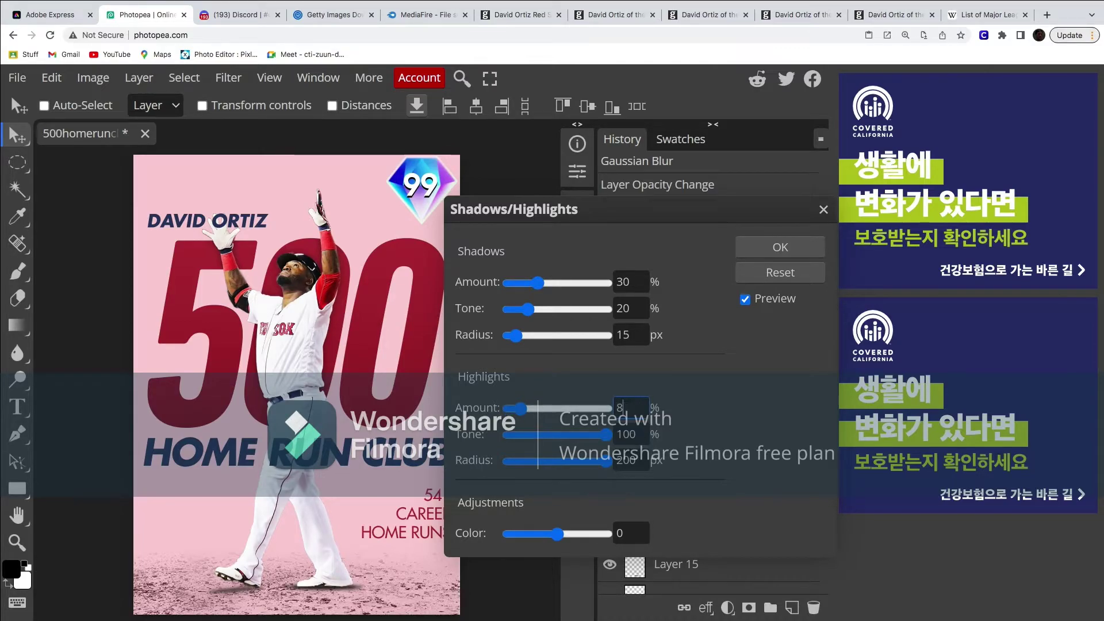
left_click(768, 246)
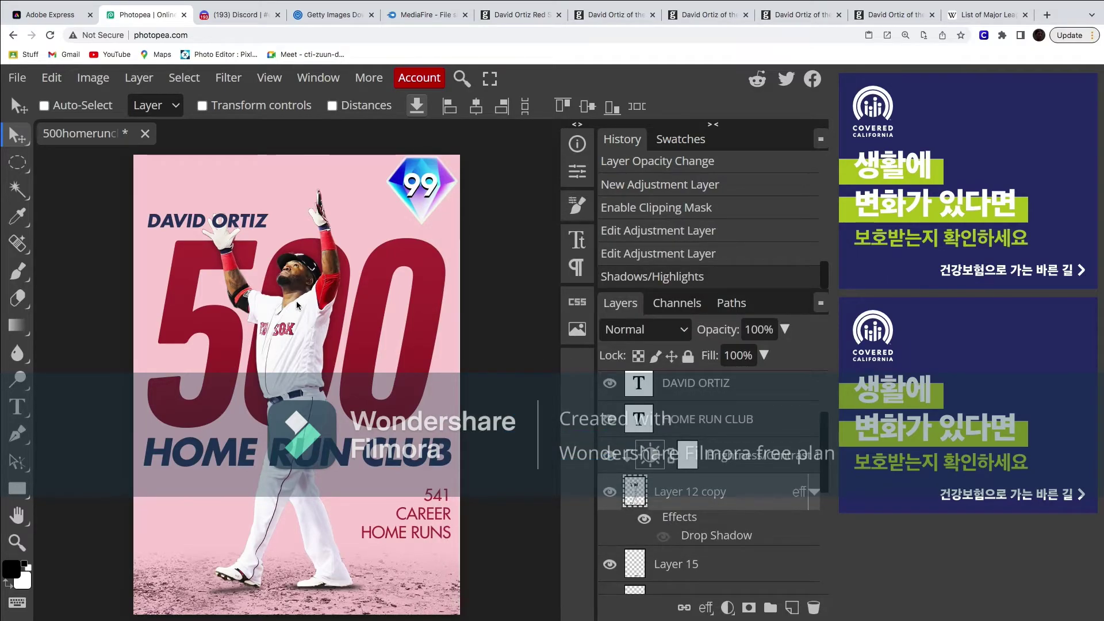
left_click(610, 456)
left_click(611, 457)
Step: Add a Vibrance adjustment layer above the player layer copy and clip it to the player
left_click(727, 607)
left_click(727, 283)
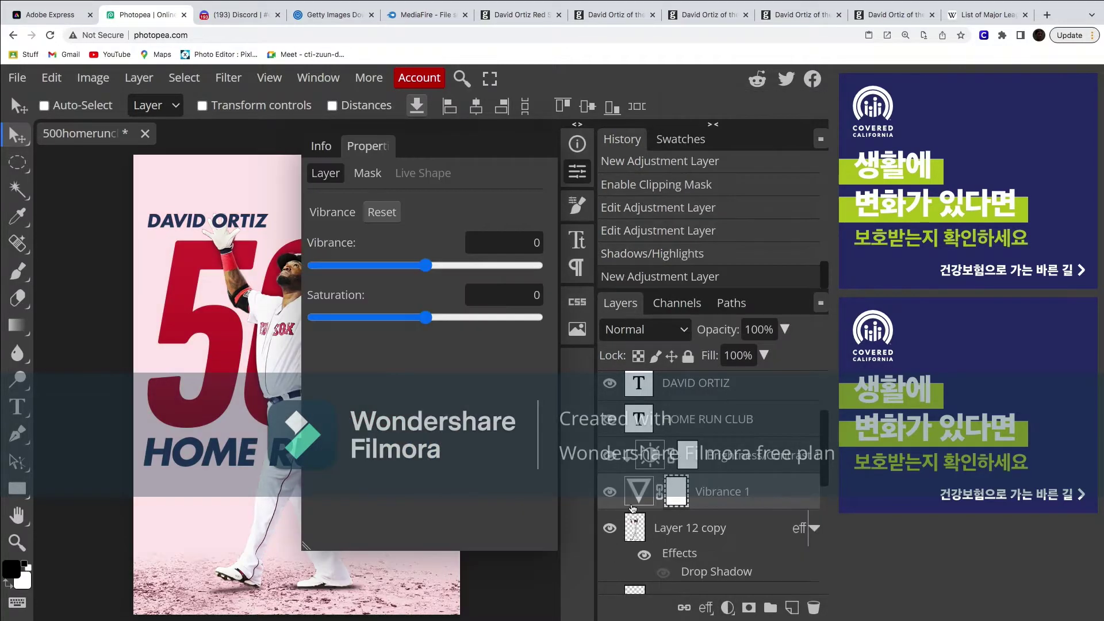
right_click(632, 508)
left_click(667, 488)
Step: Set the adjustment's vibrance to 37 and saturation to 29, and compare the player with and without it
left_click_drag(427, 268, 467, 268)
left_click_drag(425, 317, 458, 324)
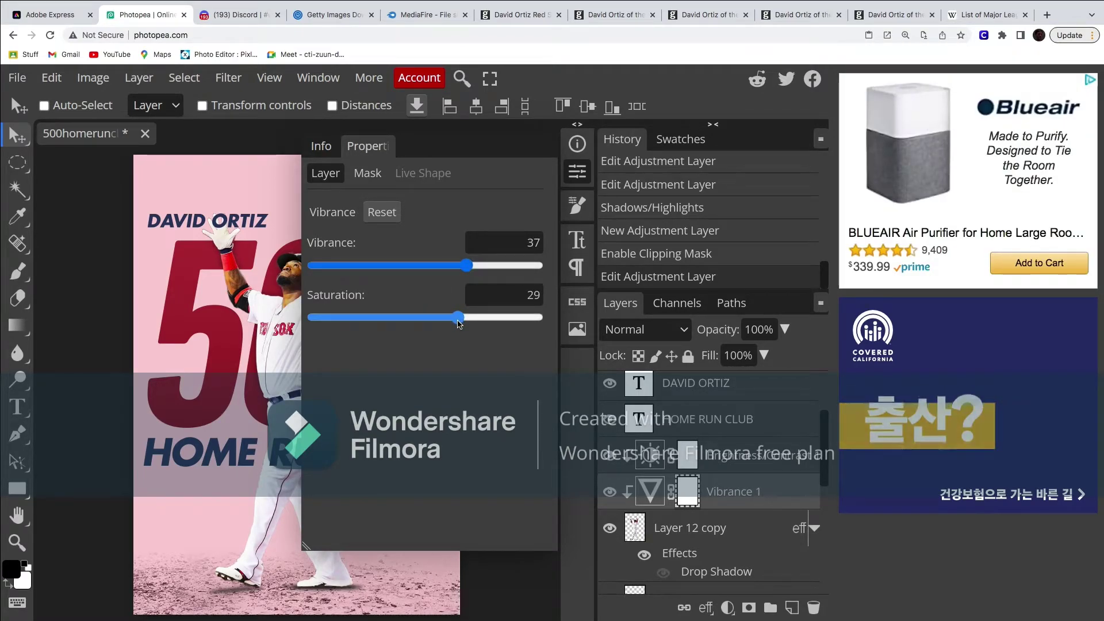
left_click(475, 339)
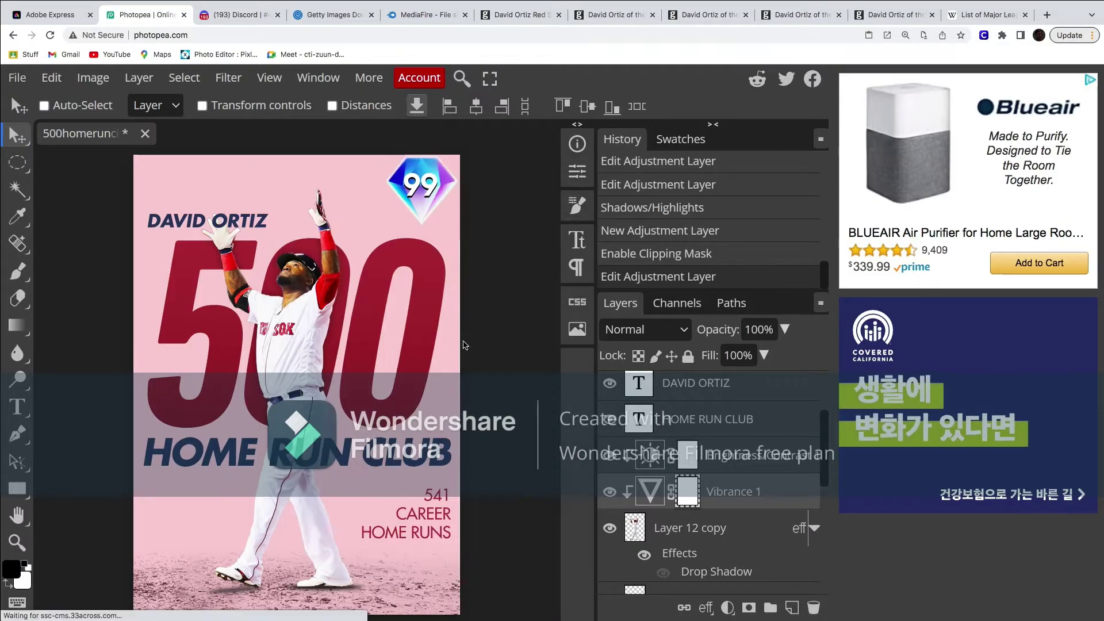
left_click(608, 492)
left_click(608, 492)
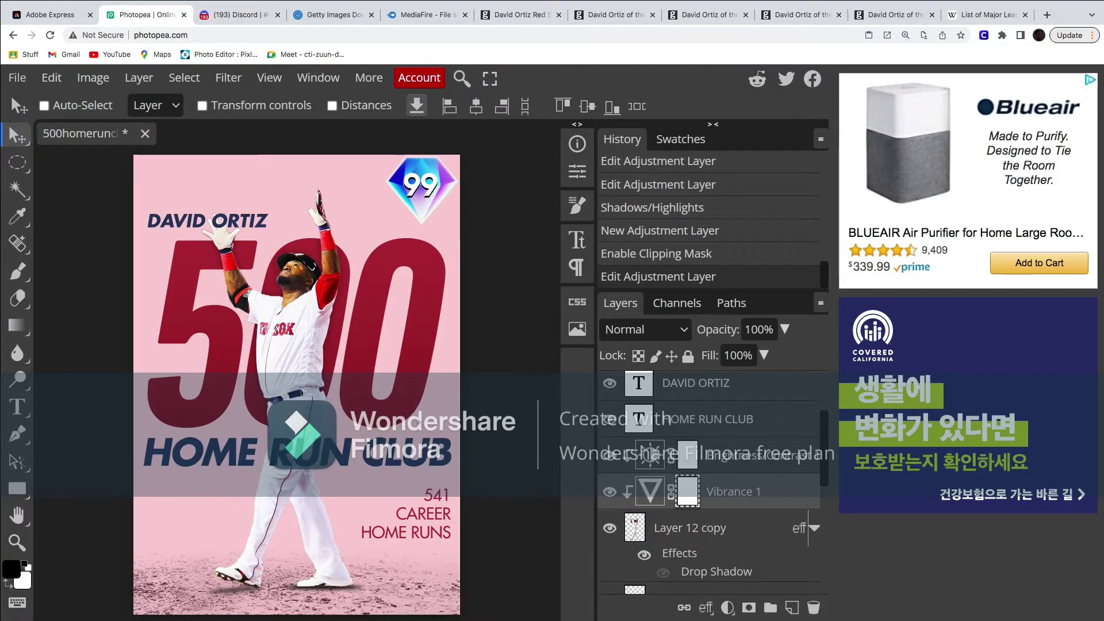
Step: Place the boston.png logo into the card and move its layer to the top of the layer stack
left_click(18, 78)
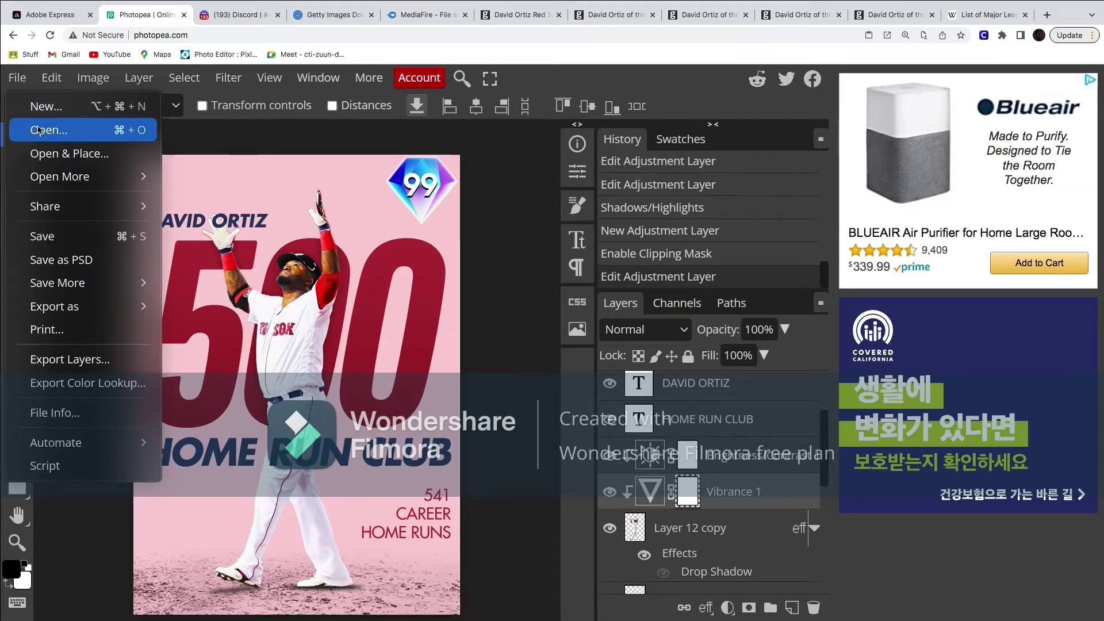
left_click(48, 153)
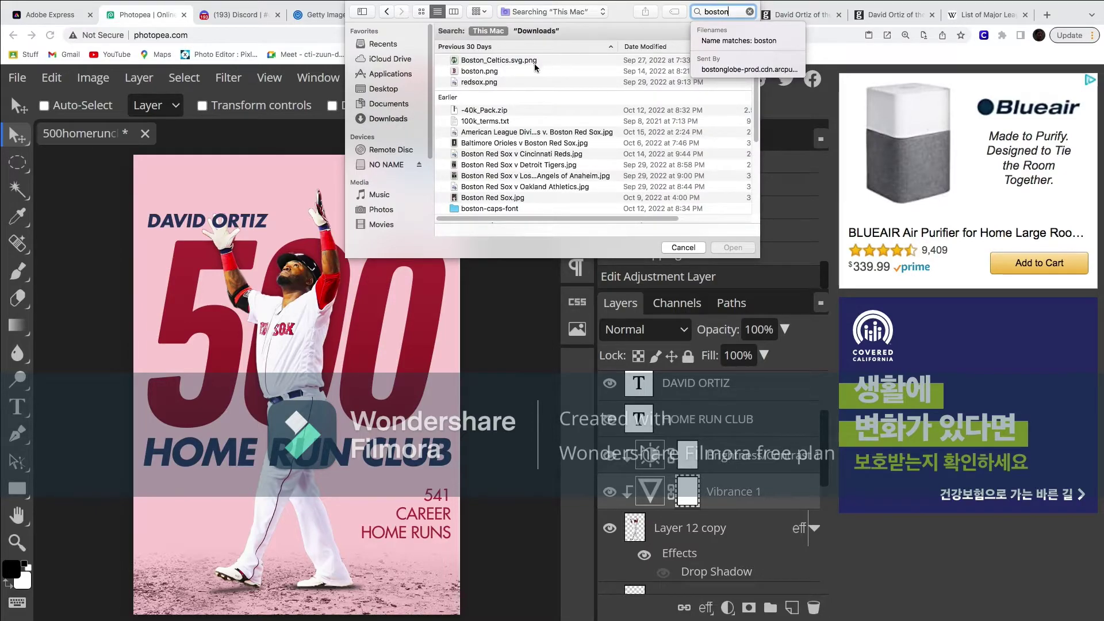
double_click(535, 70)
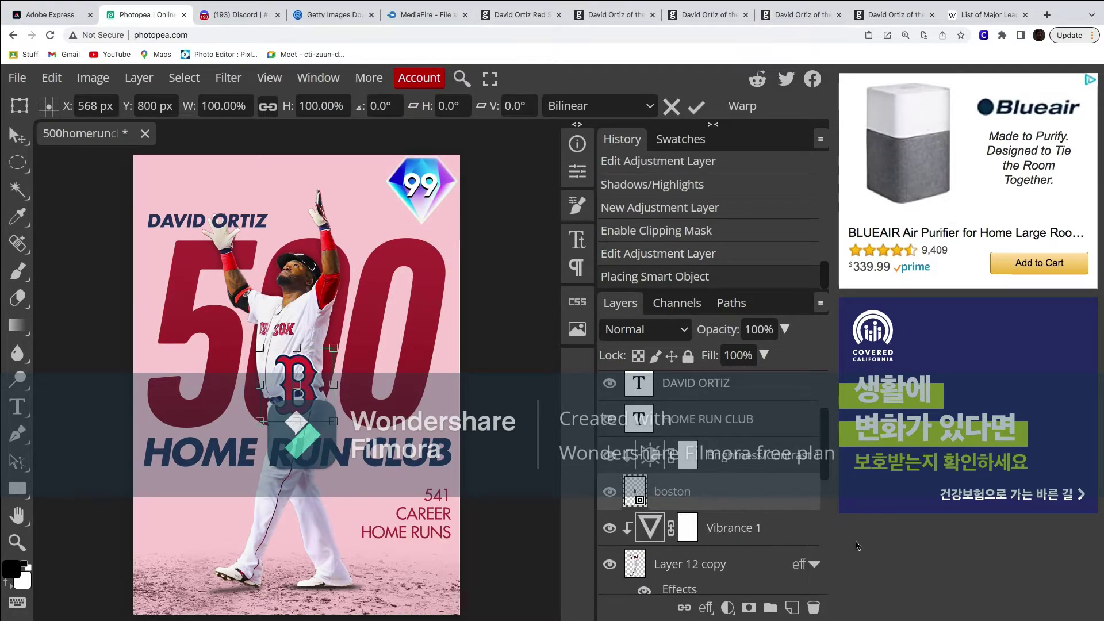
left_click_drag(655, 492, 697, 380)
Step: Using the Dustin Pedroia card as a temporary reference, move the Boston logo to the card's lower-right corner and scale it to 57.81%
left_click(609, 424)
left_click_drag(232, 379, 366, 576)
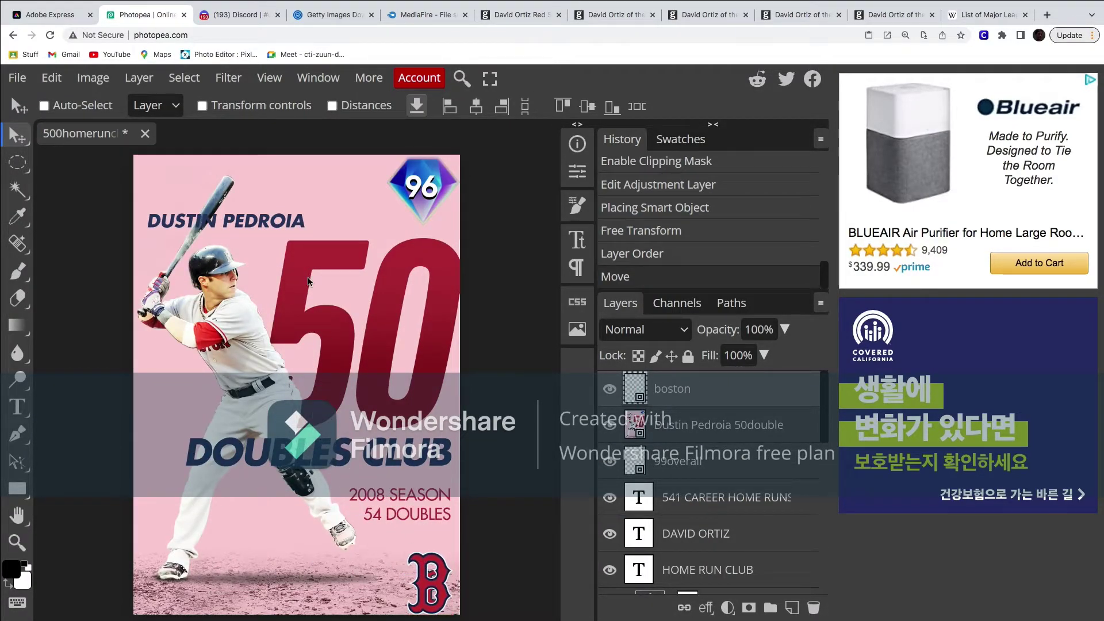
left_click(201, 106)
mouse_move(430, 550)
left_mouse_down()
mouse_move(443, 573)
mouse_move(432, 593)
mouse_move(444, 585)
mouse_move(437, 566)
left_mouse_up()
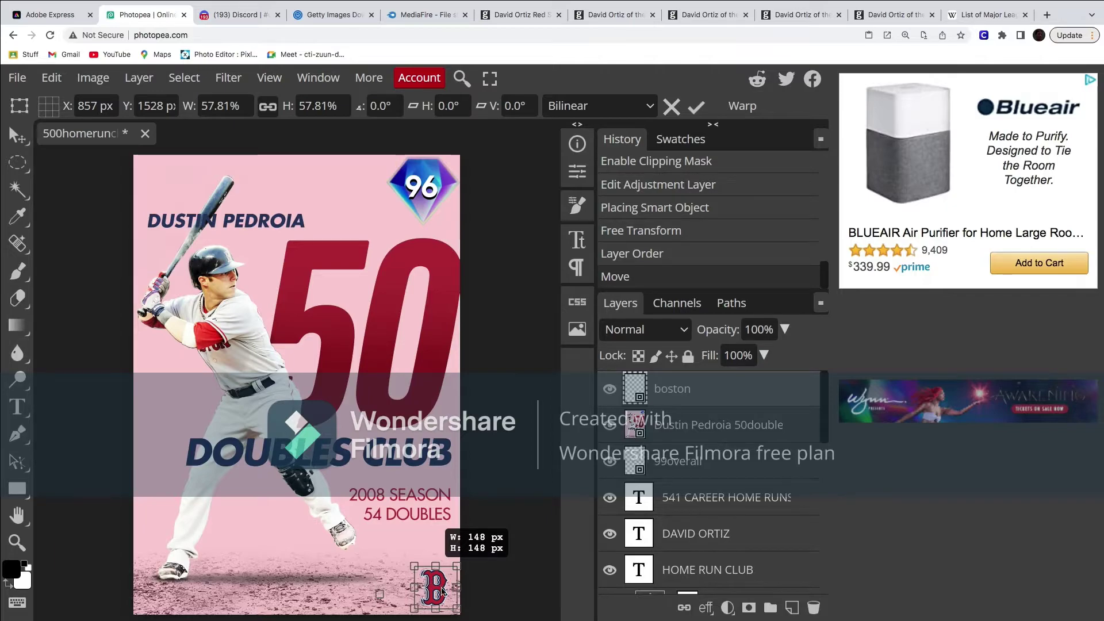
key("shift+Left")
key("shift+Right")
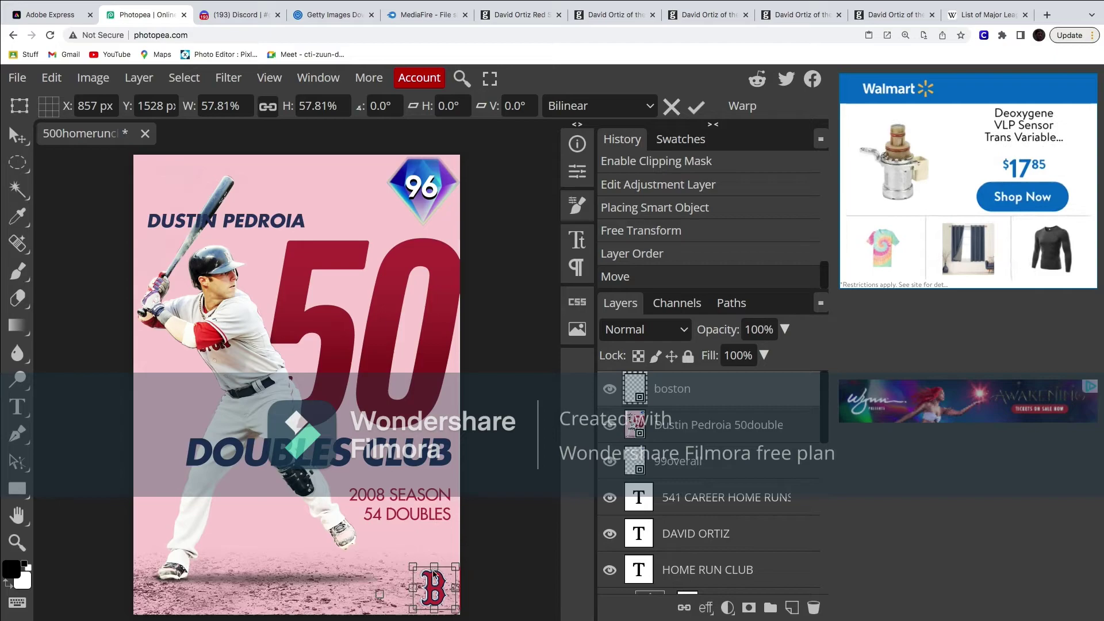
left_click(698, 105)
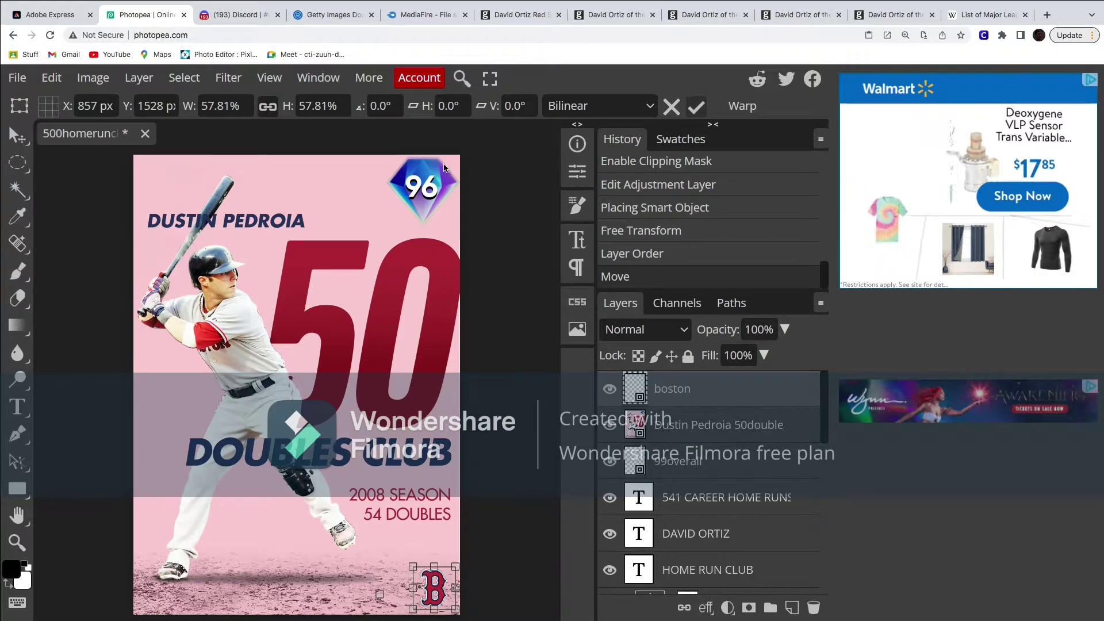
left_click(202, 105)
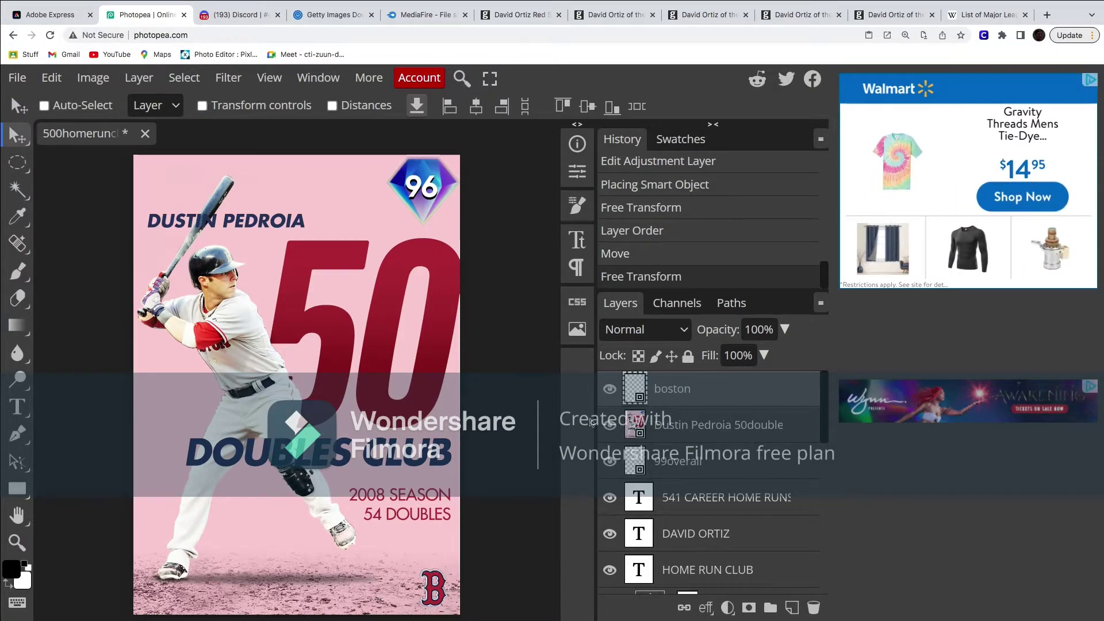
left_click(609, 425)
Step: Show and hide the Layer 11 reference card to compare the placement of the team logo
scroll(698, 463, "down", 5)
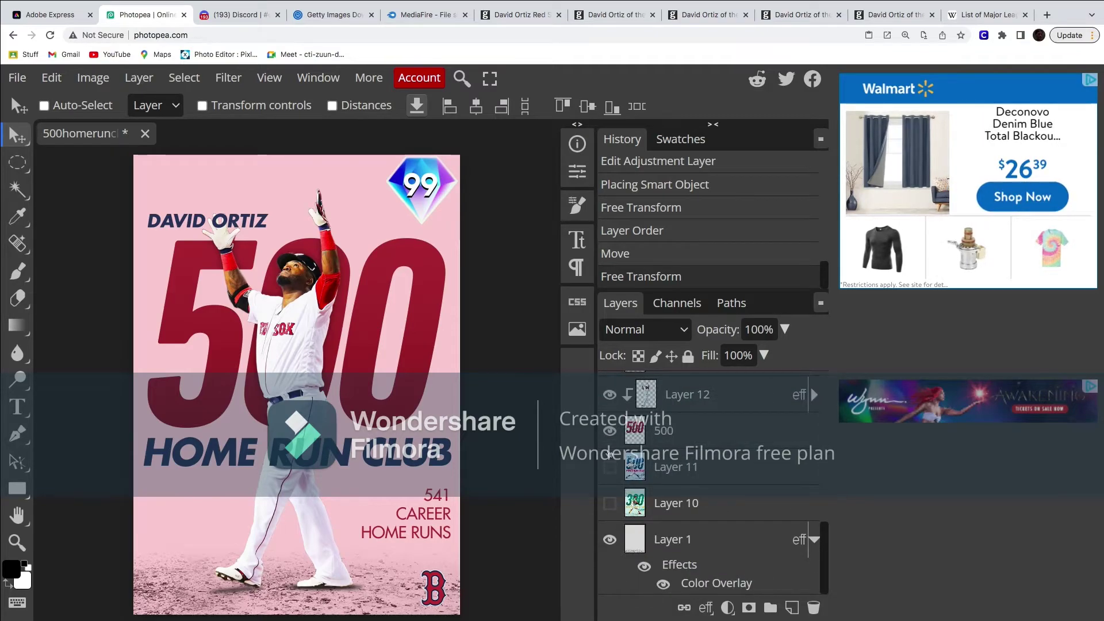
left_click(610, 467)
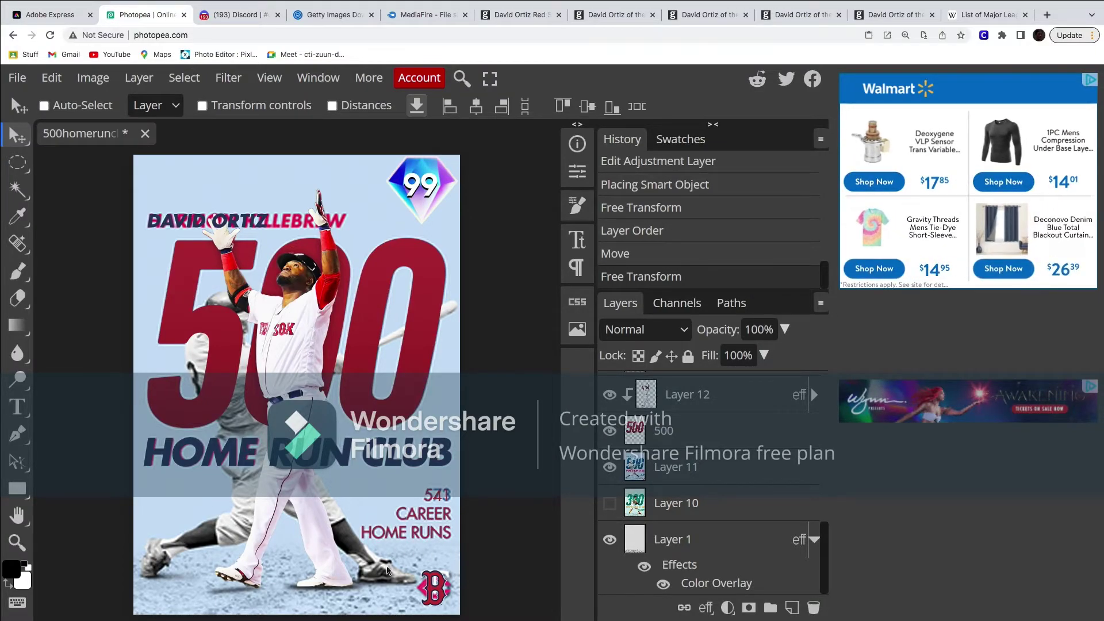
left_click(610, 467)
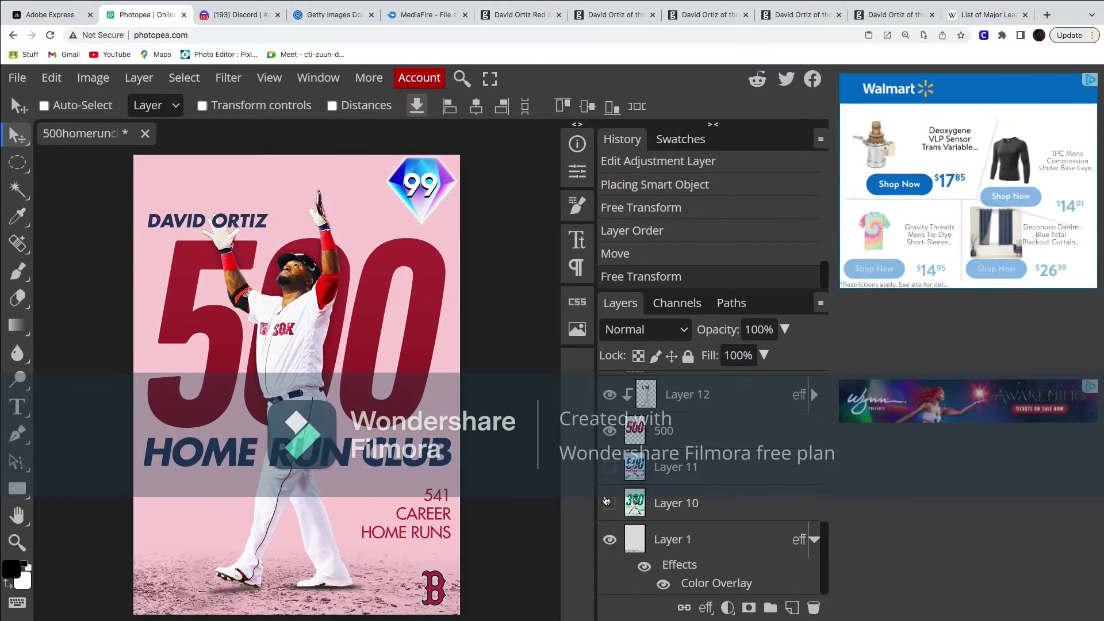
left_click(610, 468)
left_click(610, 468)
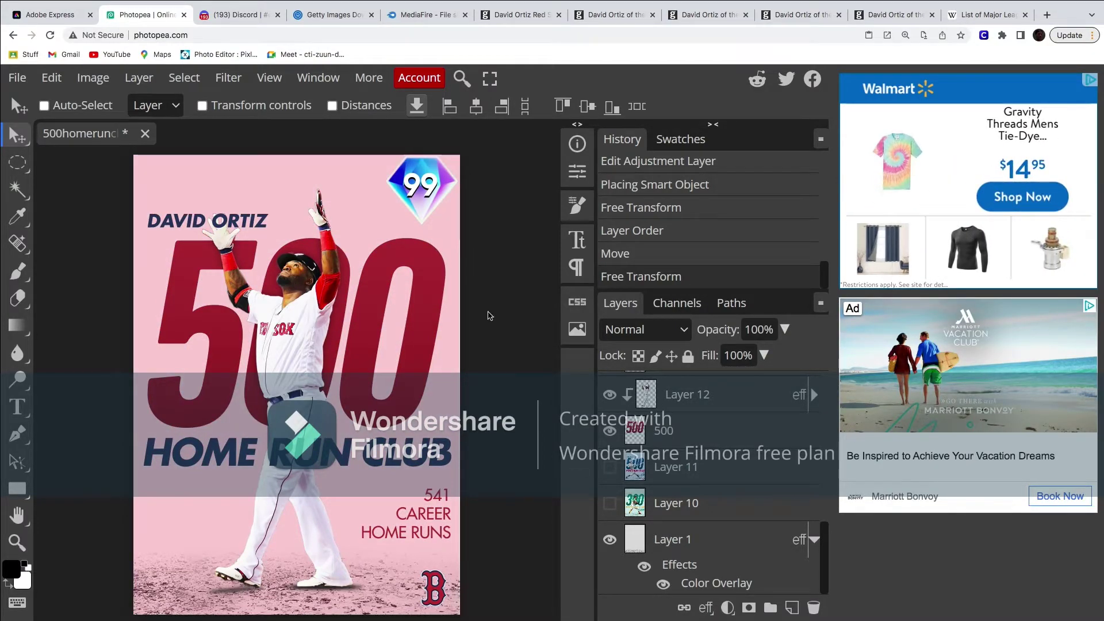
Step: Add a drop shadow to the Boston logo with distance 5 px, size 6 px and opacity 69%
left_click(138, 78)
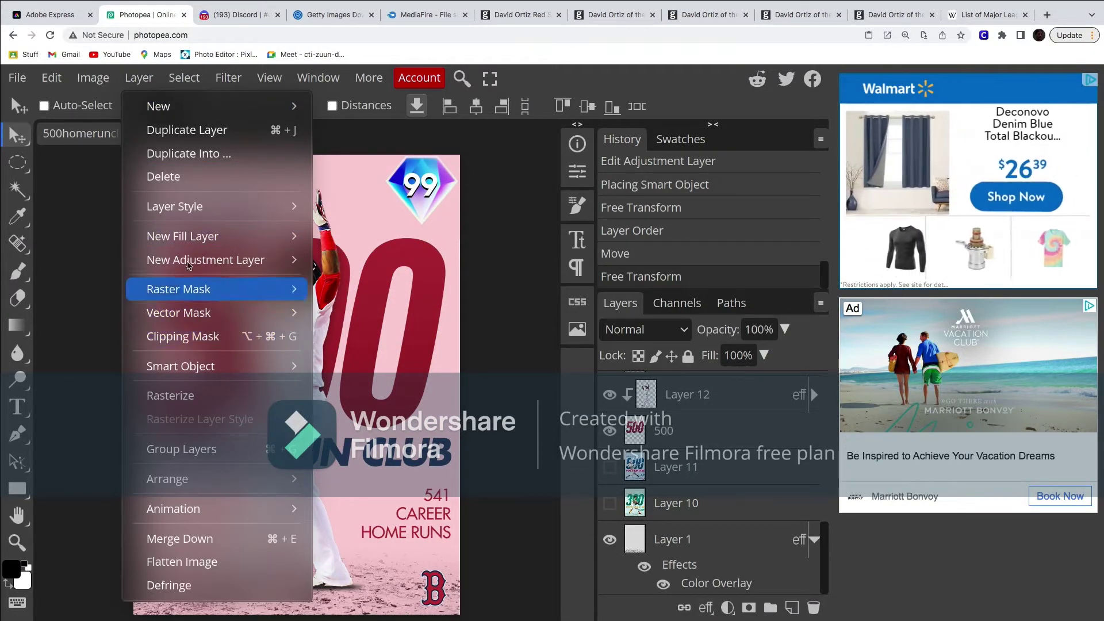
mouse_move(172, 206)
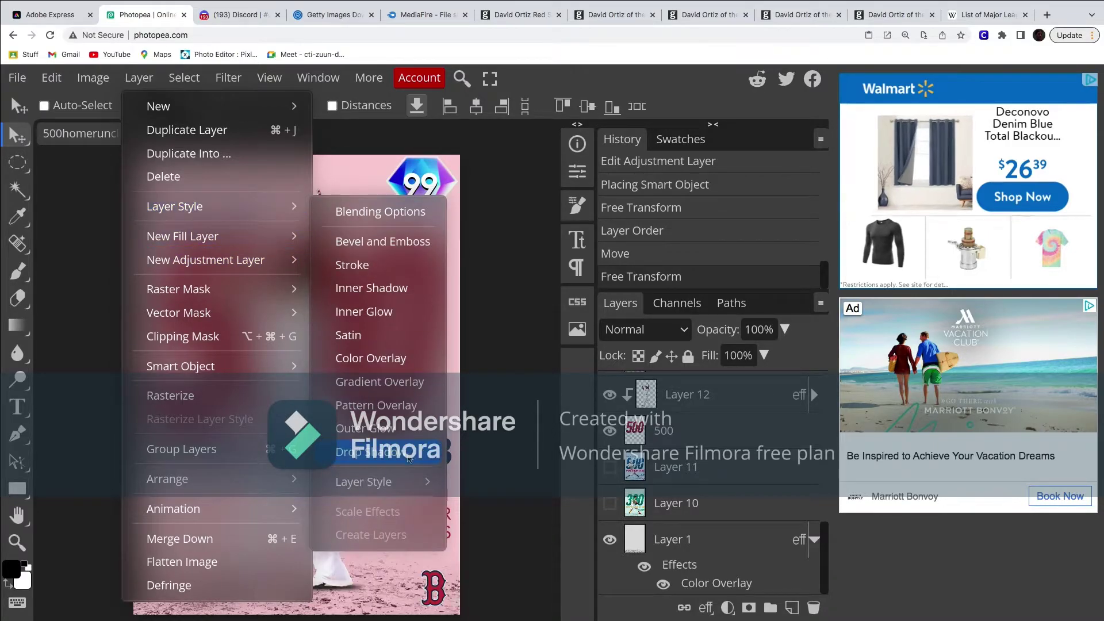
left_click(368, 449)
left_click(826, 432)
type("5")
left_click(837, 483)
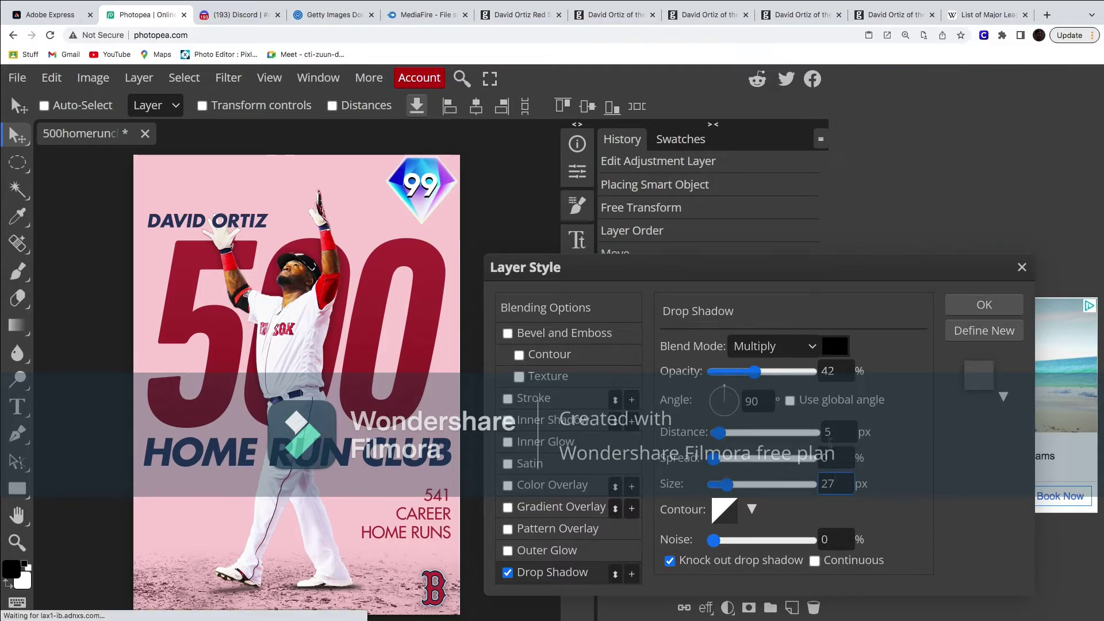
key("BackSpace")
key("BackSpace")
type("6")
left_click(834, 370)
type("69")
key("Return")
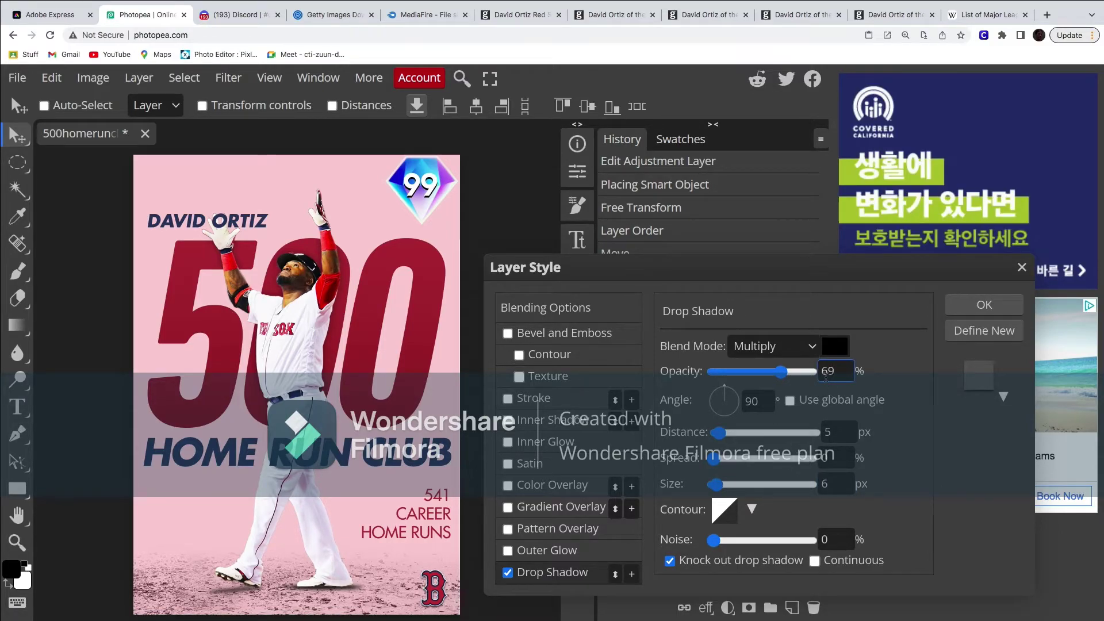
Step: Set the logo shadow's blend mode to Normal and its angle to 110°, and apply the layer style
left_click(773, 346)
left_click(763, 291)
left_click(760, 402)
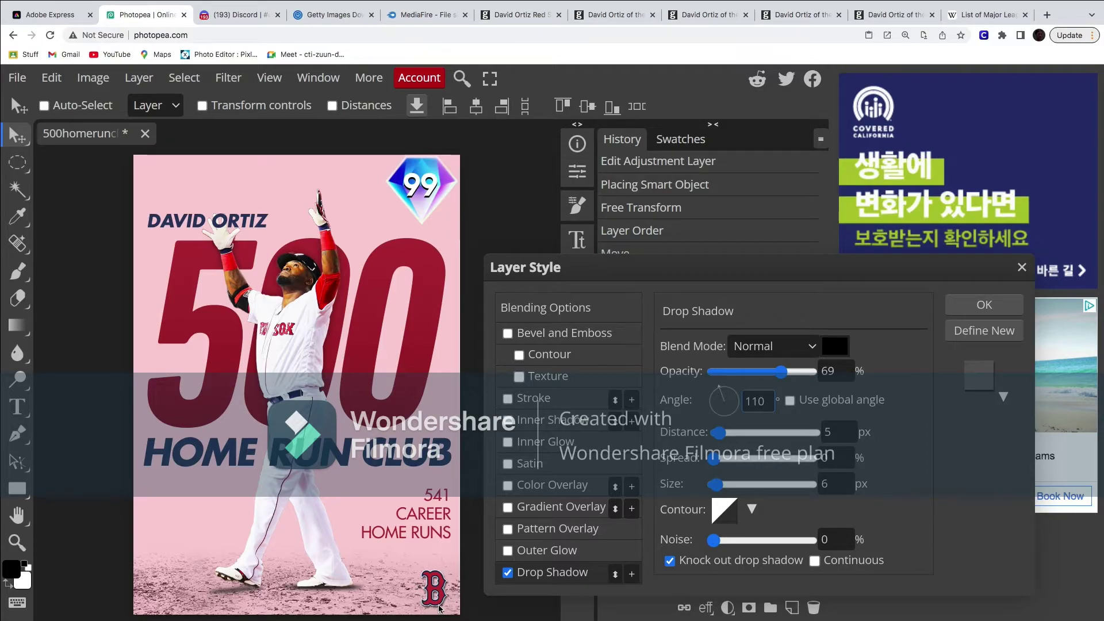
left_click(963, 309)
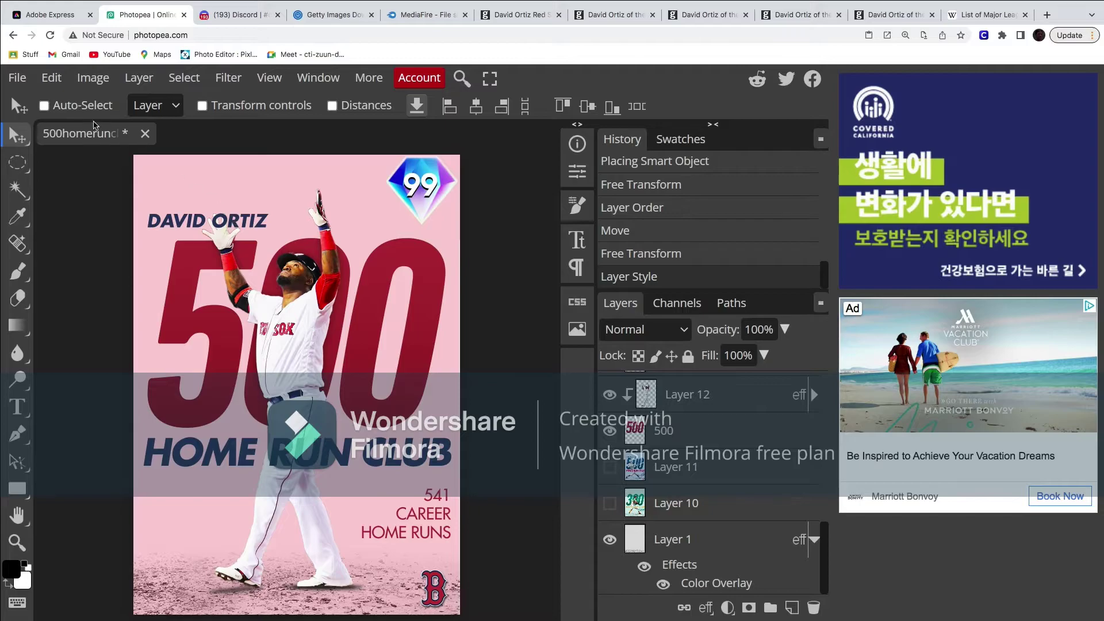
left_click(17, 78)
mouse_move(115, 306)
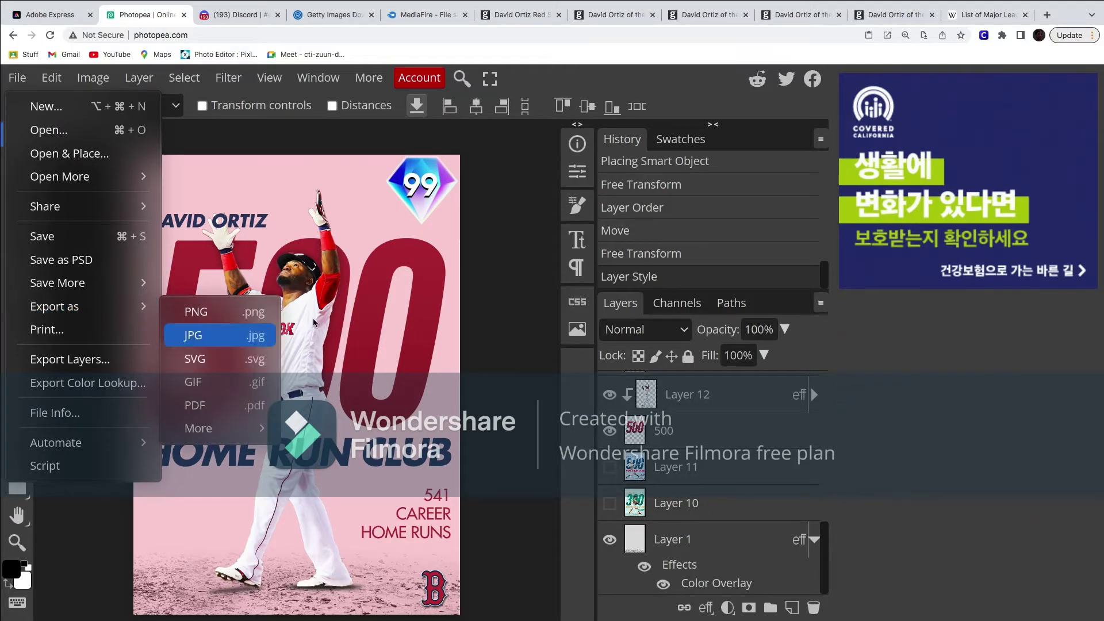
left_click(220, 335)
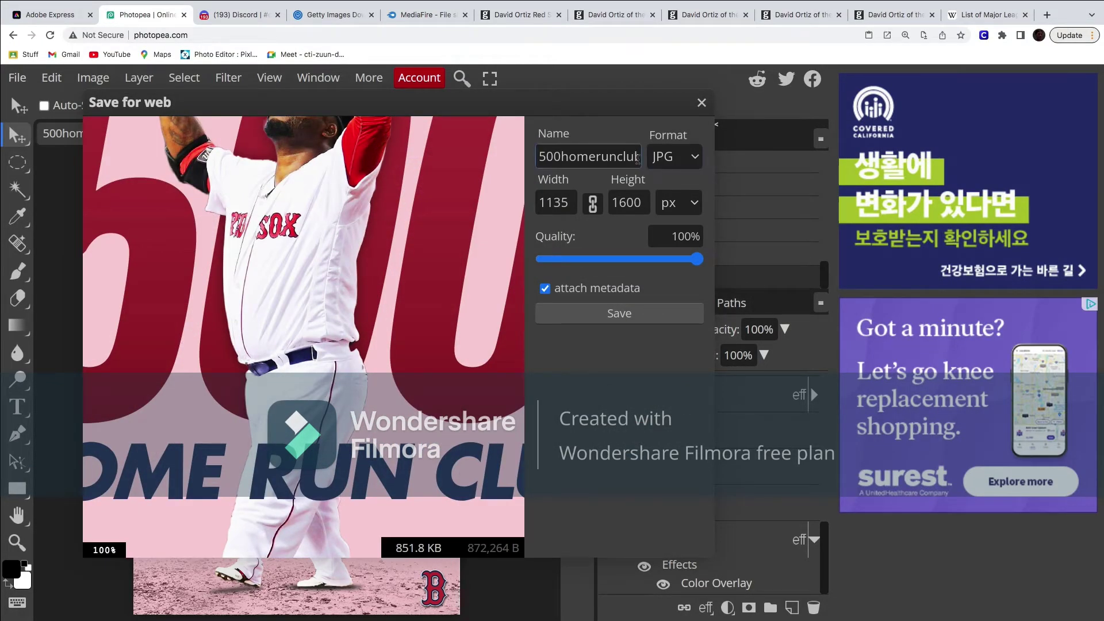
left_click(700, 104)
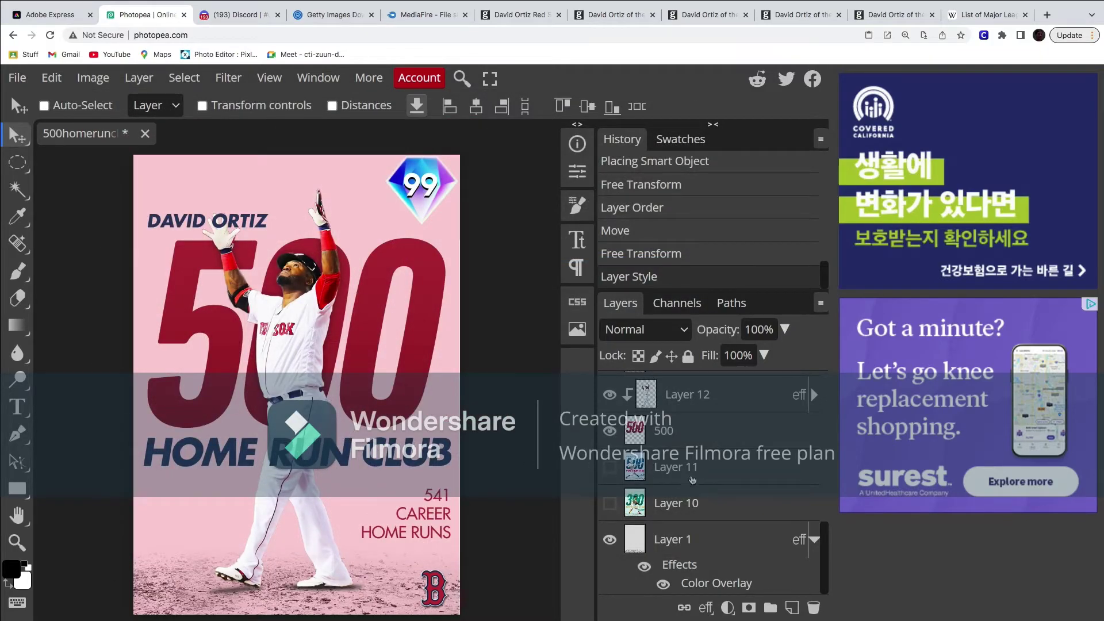
Step: Add a drop shadow to the HOME RUN CLUB text layer with a 90° angle and 100% opacity
scroll(723, 446, "up", 5)
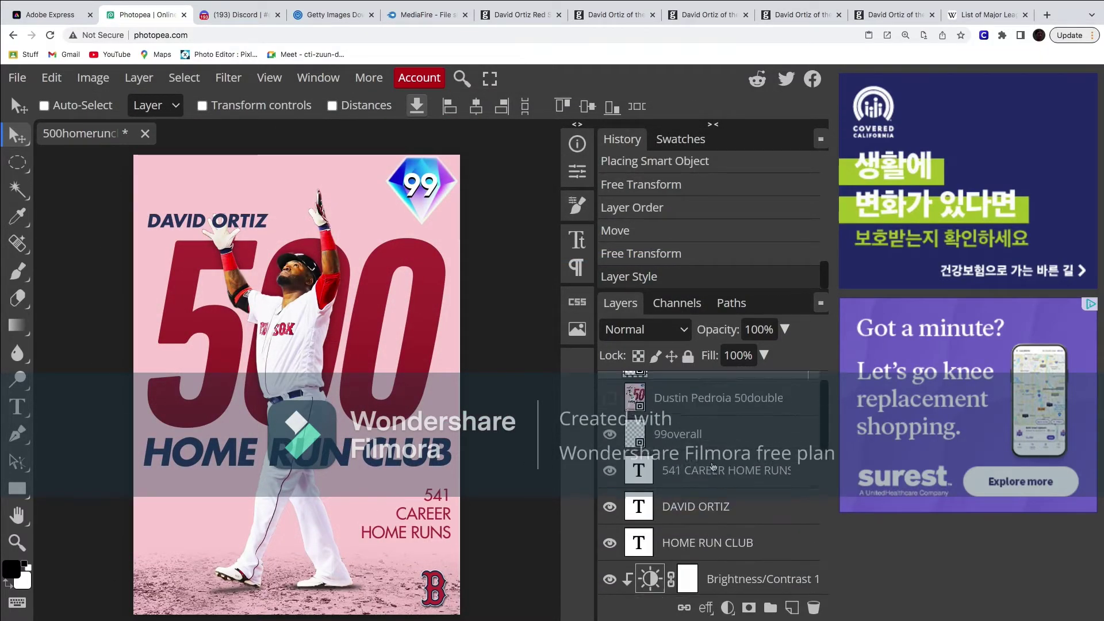
left_click(696, 520)
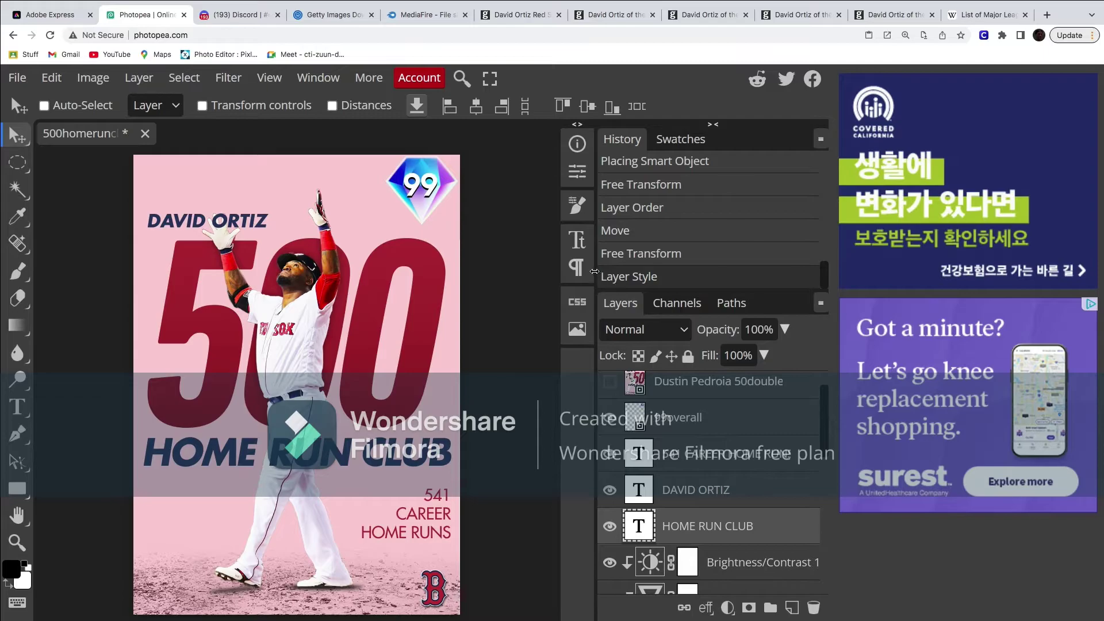
left_click(703, 608)
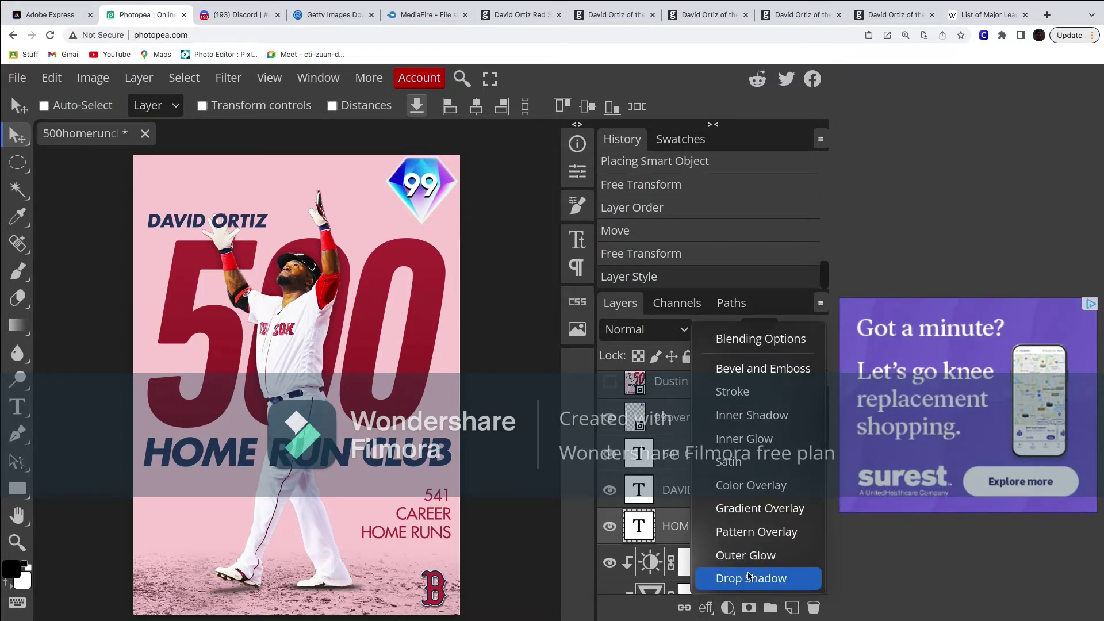
left_click(750, 577)
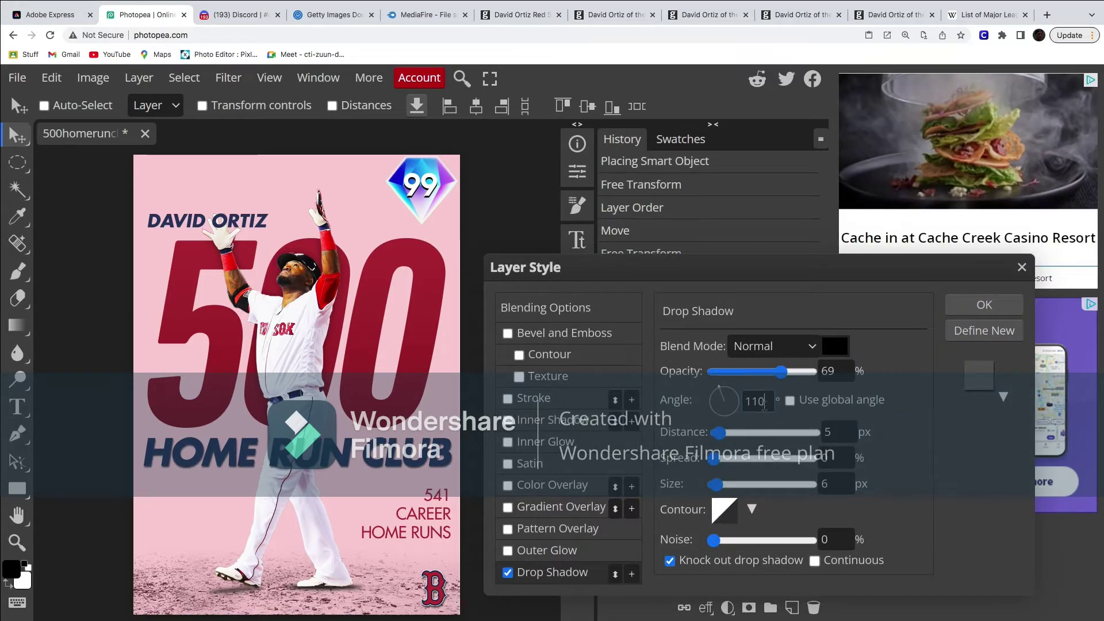
type("90")
scroll(855, 380, "up", 3)
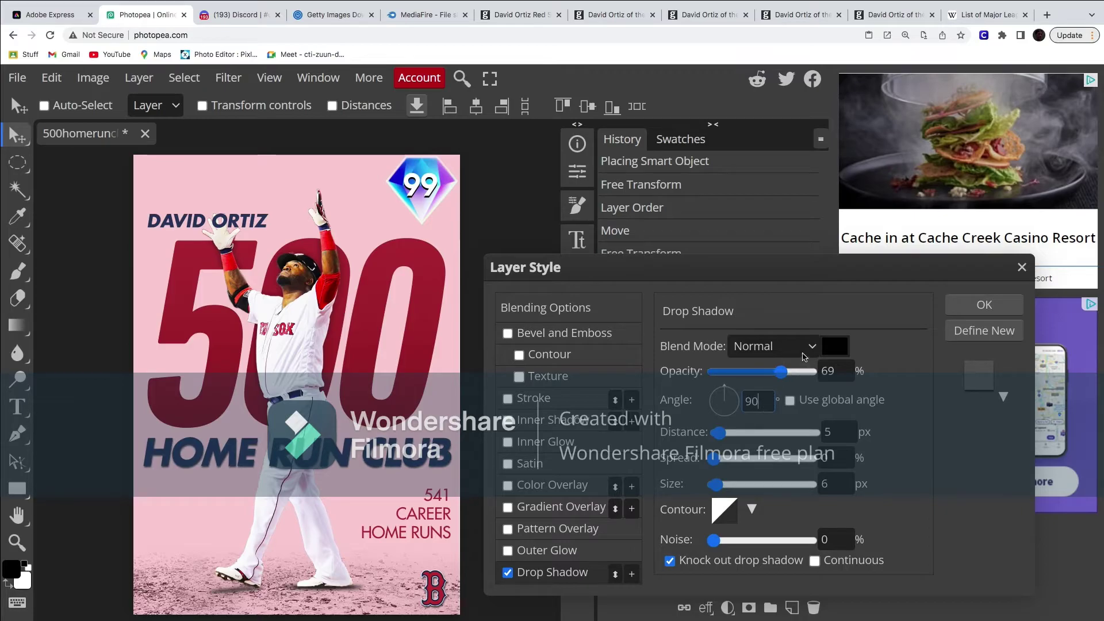
scroll(855, 380, "up", 10)
Step: Set the HOME RUN CLUB shadow's colour to the saved light pink f9d0d6
left_click(836, 347)
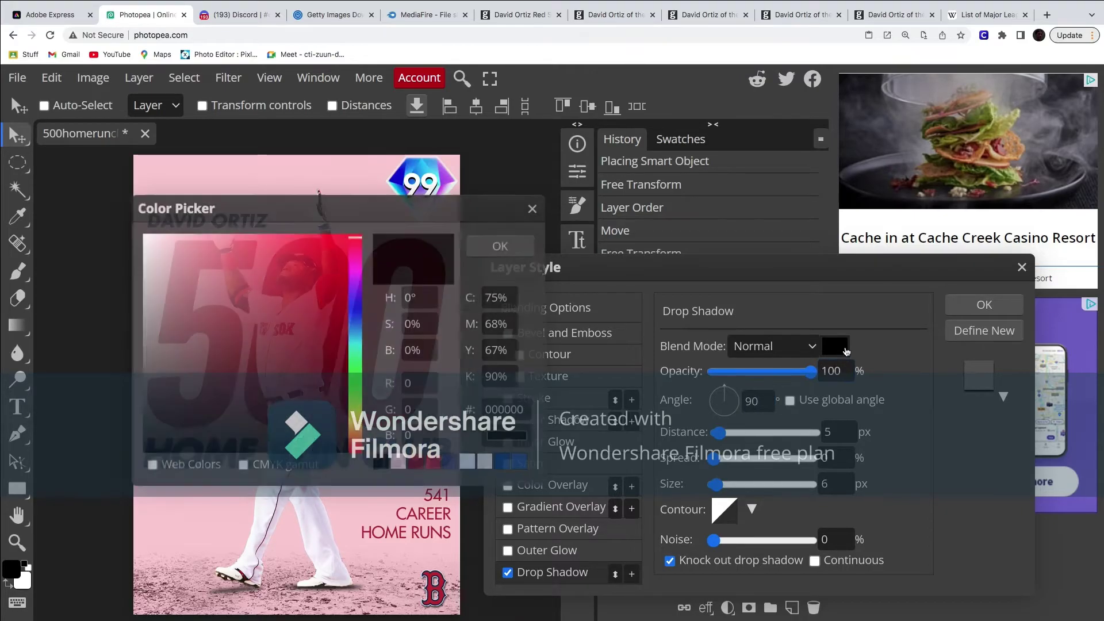
left_click(399, 462)
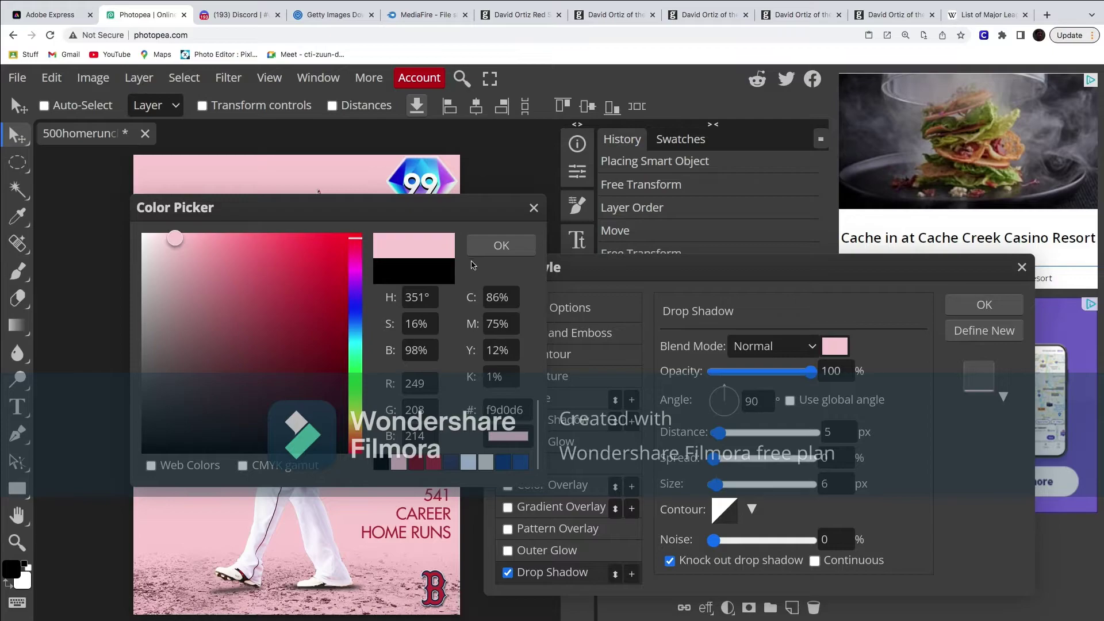
left_click(501, 245)
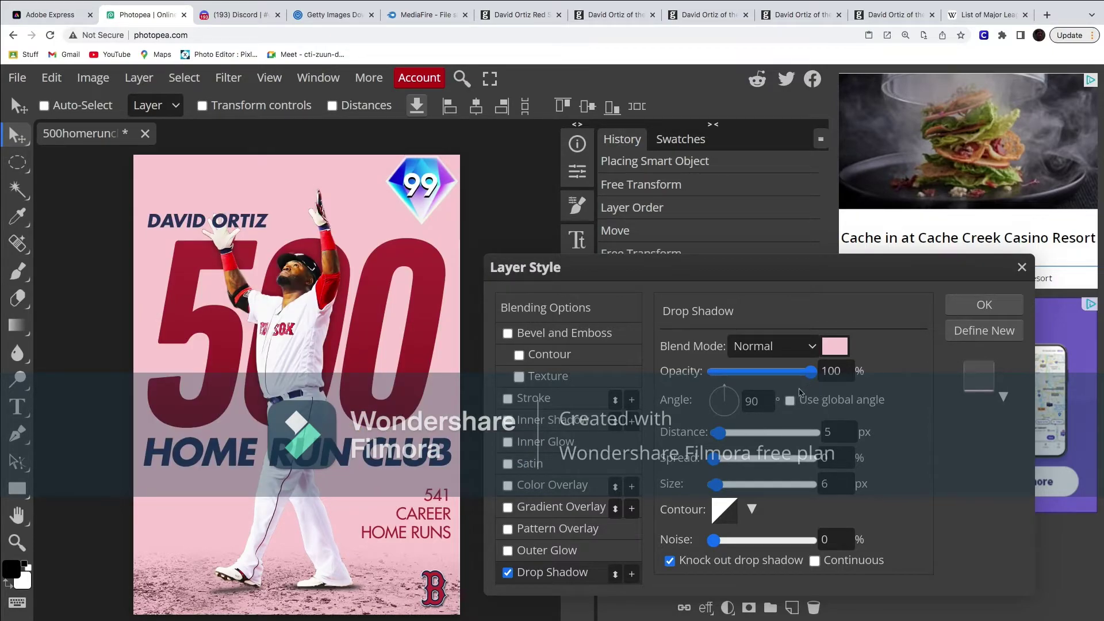
Step: Set the HOME RUN CLUB shadow to size 137 px, spread 16% and distance 8 px, and apply the layer style
left_click_drag(742, 484, 751, 459)
left_click(847, 457)
key("BackSpace")
key("BackSpace")
type("20")
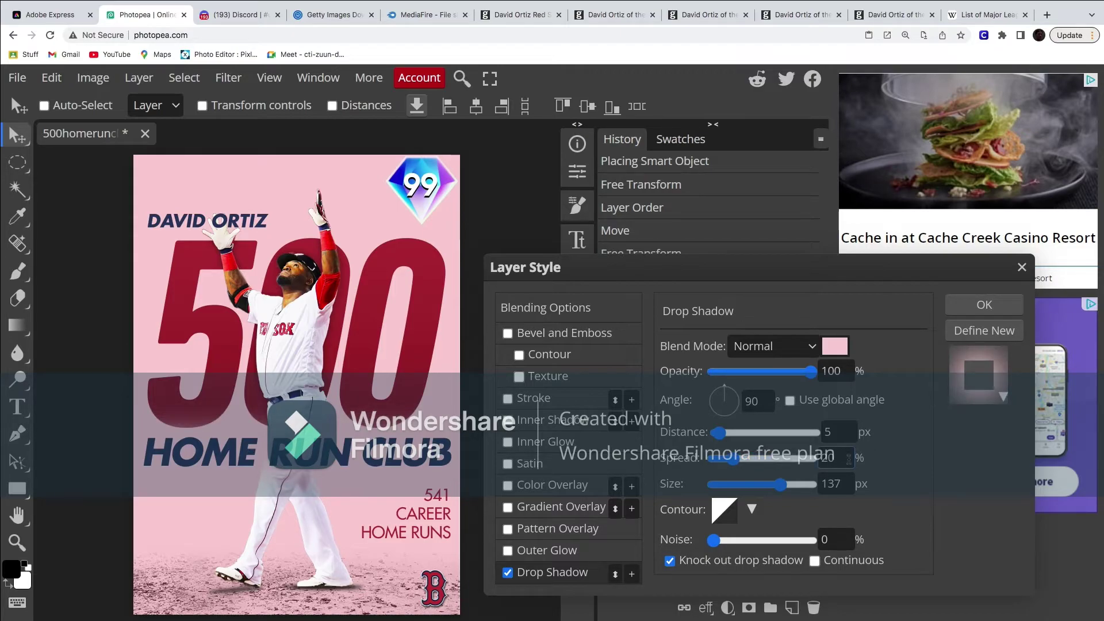
mouse_move(718, 432)
left_mouse_down()
mouse_move(758, 436)
mouse_move(723, 441)
mouse_move(733, 441)
left_mouse_up()
key("BackSpace")
key("BackSpace")
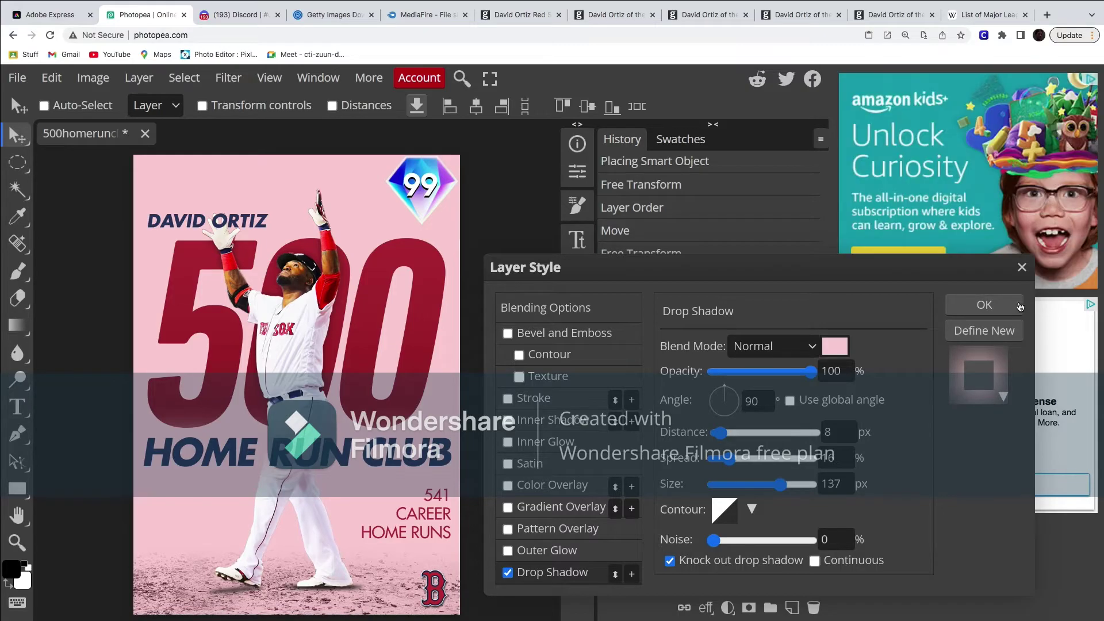
key("Return")
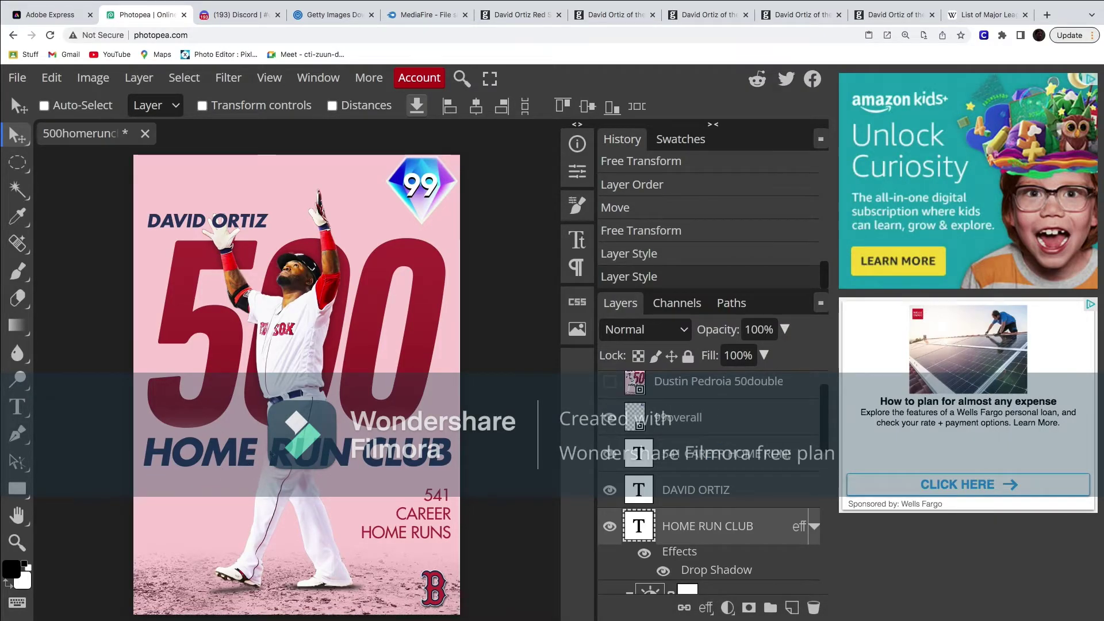
Step: Turn the HOME RUN CLUB drop shadow off and on repeatedly to compare the text with and without it
left_click(663, 570)
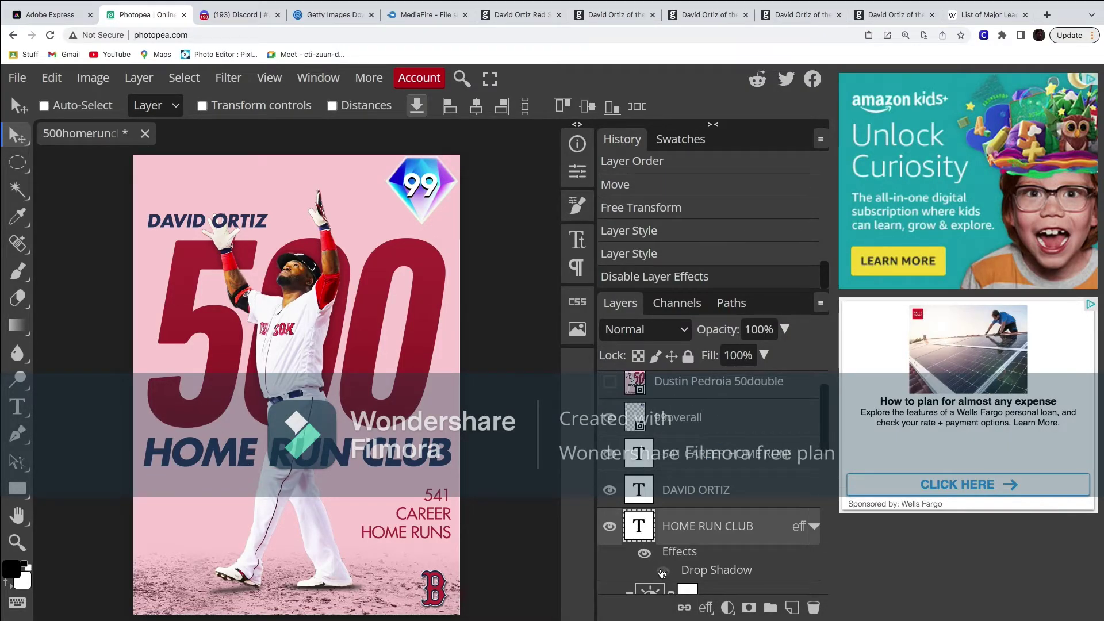
left_click(663, 571)
left_click(663, 570)
left_click(662, 570)
left_click(661, 570)
left_click(661, 571)
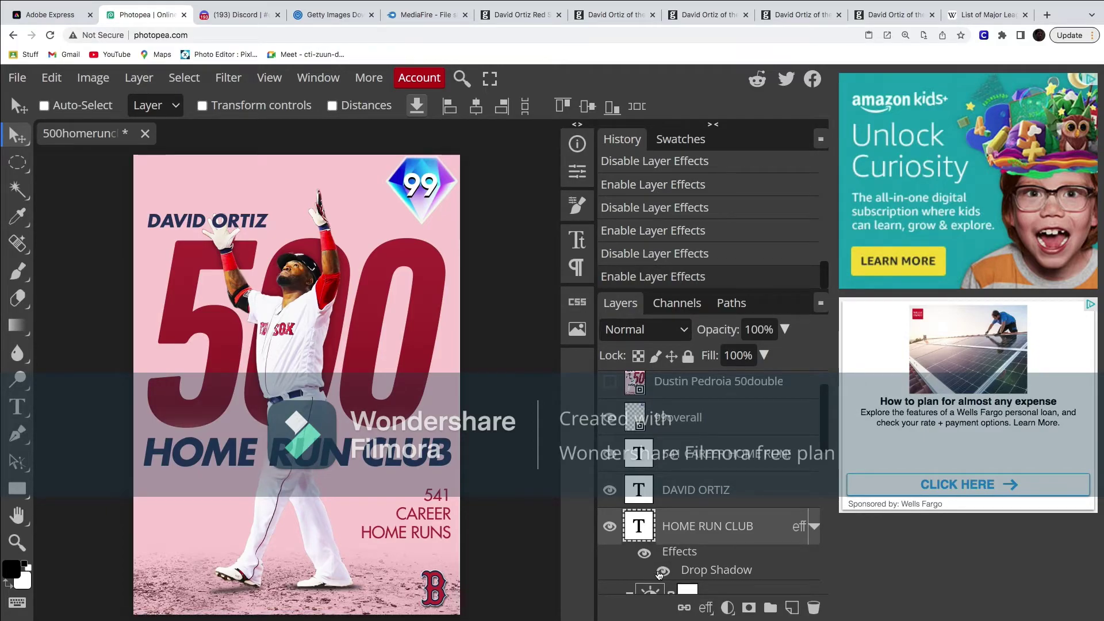
Step: Reopen the HOME RUN CLUB drop shadow settings, set the distance to 15 px and apply the change
double_click(688, 572)
key("BackSpace")
type("0")
key("Tab")
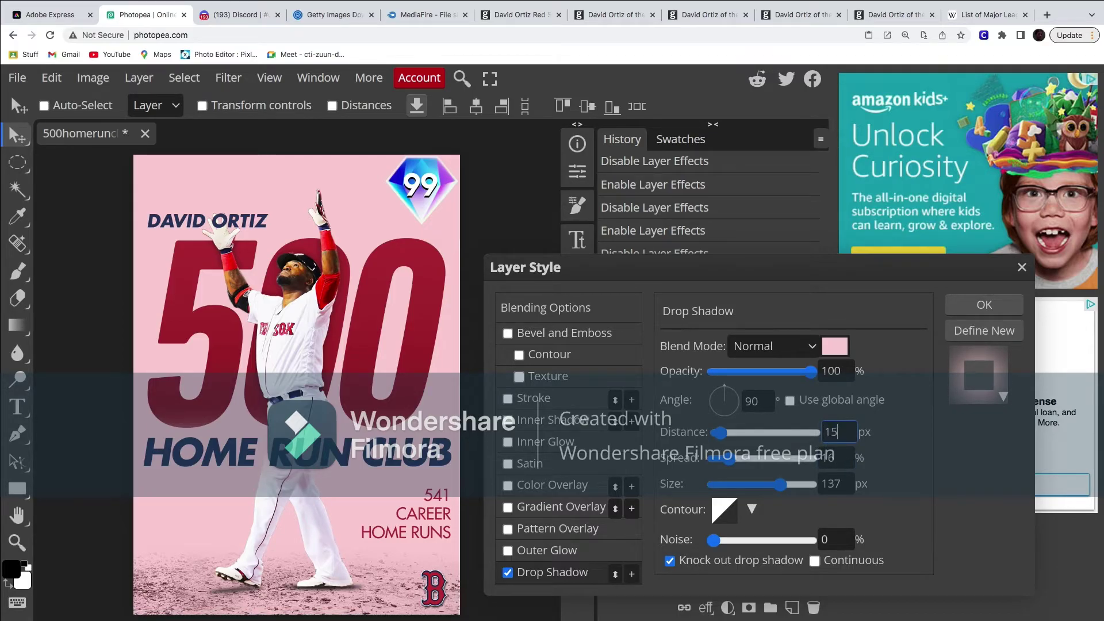
left_click(834, 430)
type("15")
key("Tab")
left_click(984, 305)
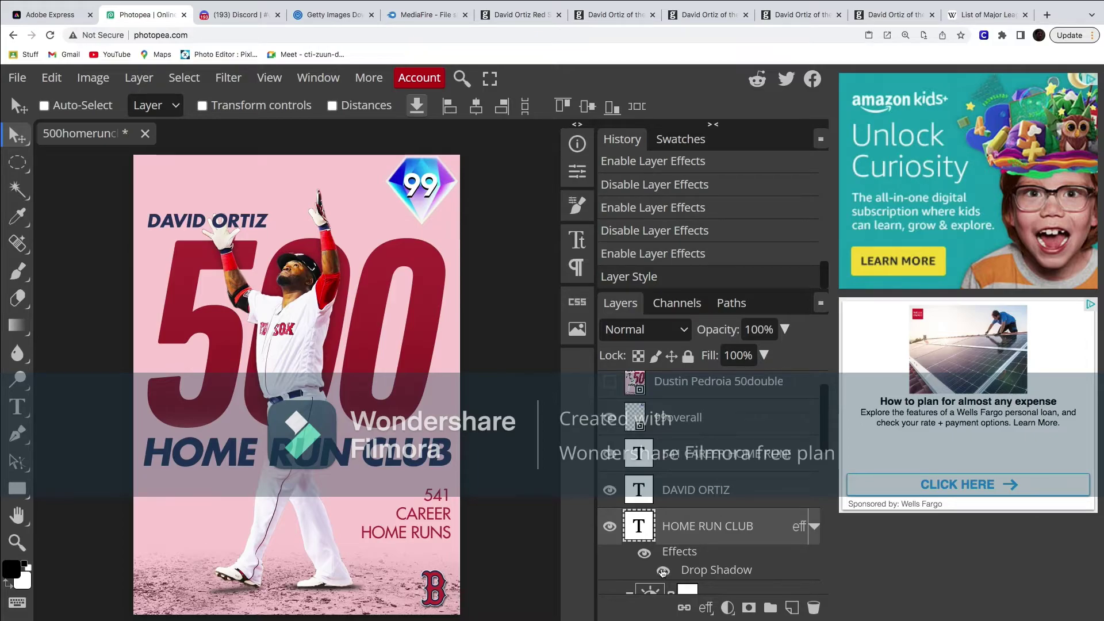
Step: Toggle the adjusted HOME RUN CLUB drop shadow to check its effect over the player, leaving it enabled
double_click(662, 571)
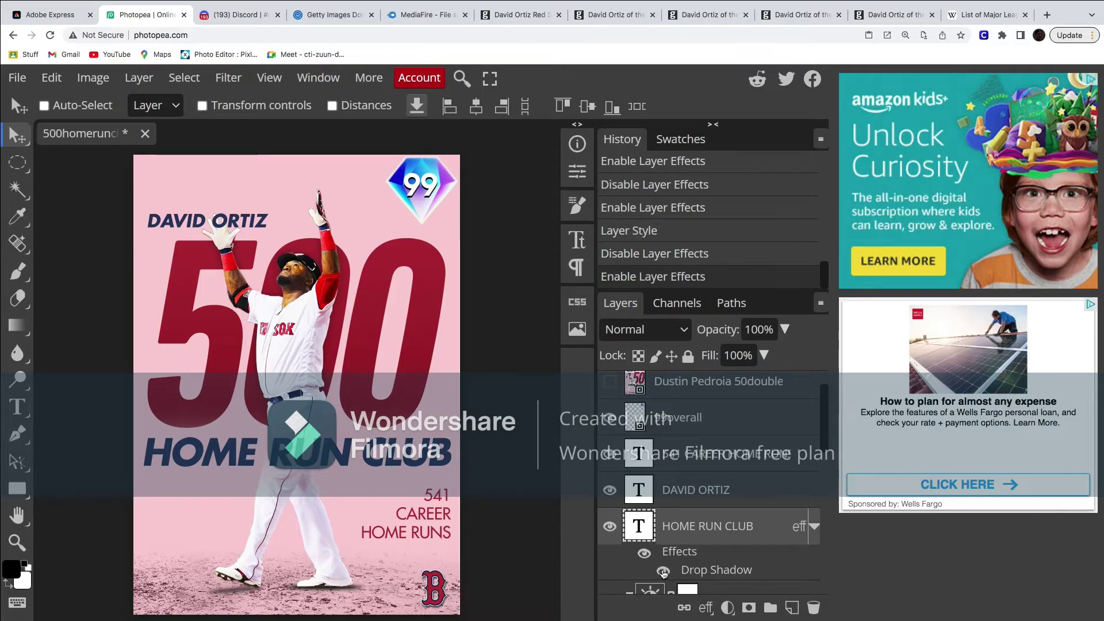
left_click(662, 572)
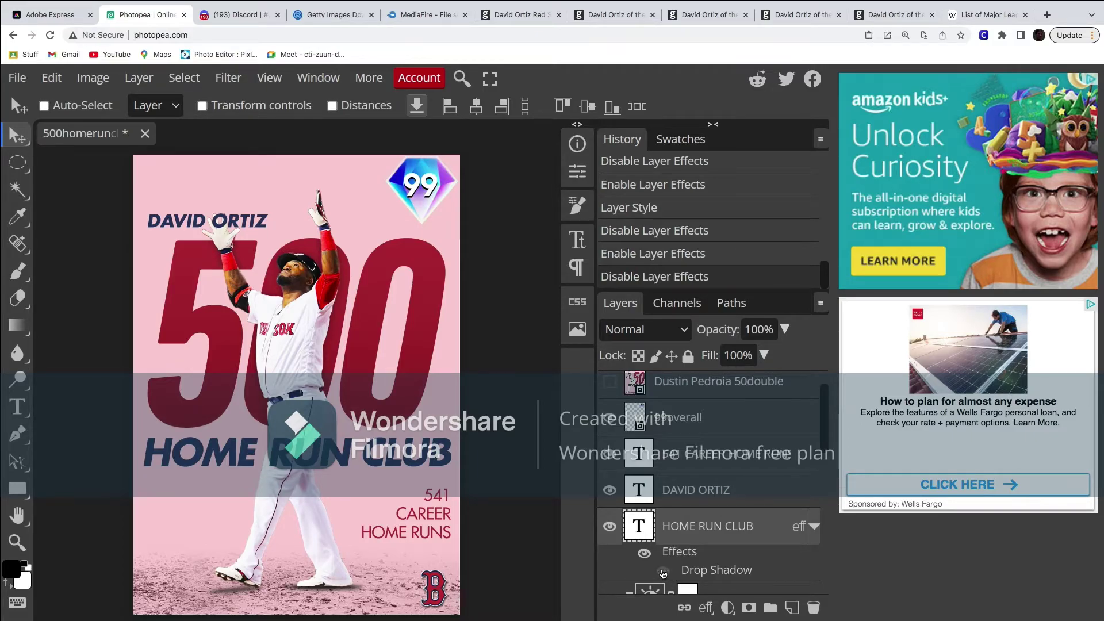
left_click(662, 572)
left_click(662, 572)
left_click(662, 572)
left_click(662, 572)
left_click(663, 572)
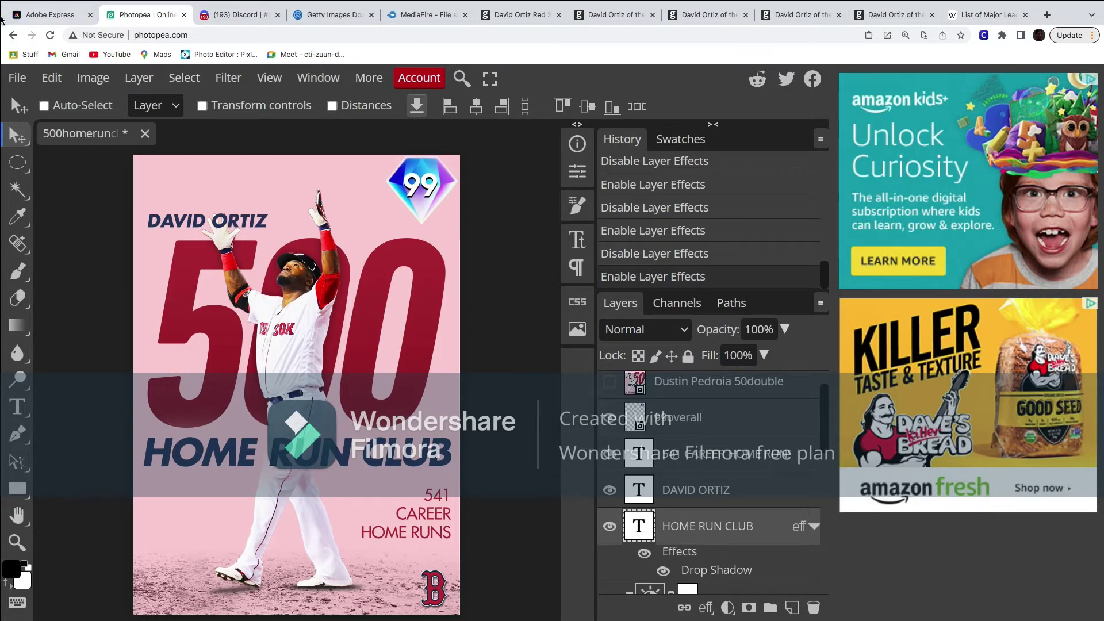
left_click(17, 78)
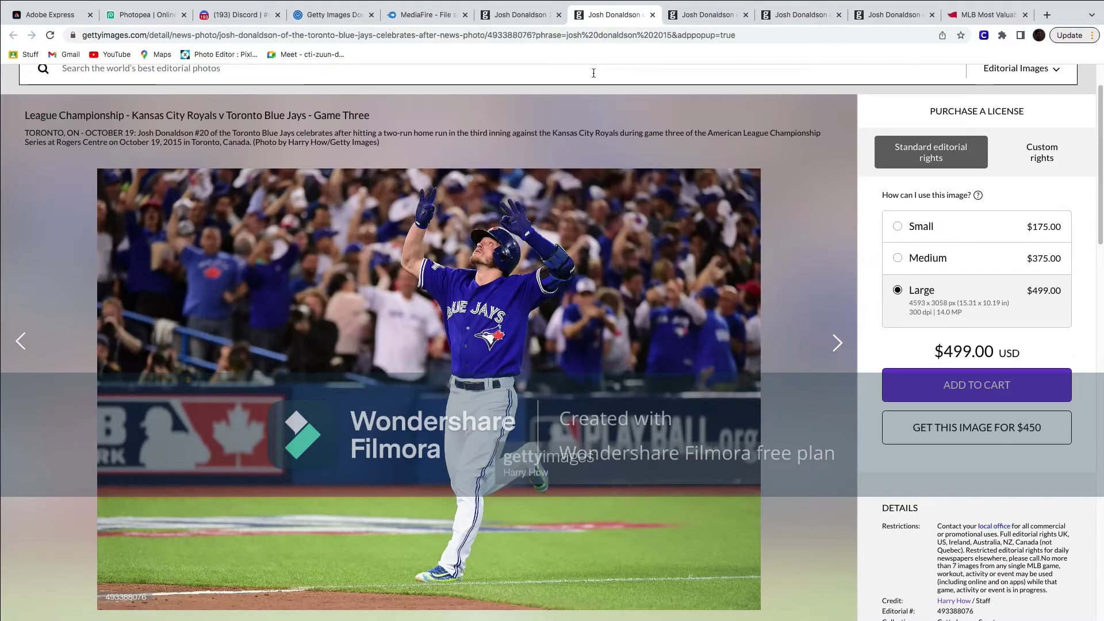
Step: Copy the Getty Images address of the celebrating Josh Donaldson photo and download the picture through Gettyimages Downloader
left_click(471, 36)
right_click(472, 36)
left_click(492, 108)
left_click(339, 15)
key("super+v")
left_click(547, 325)
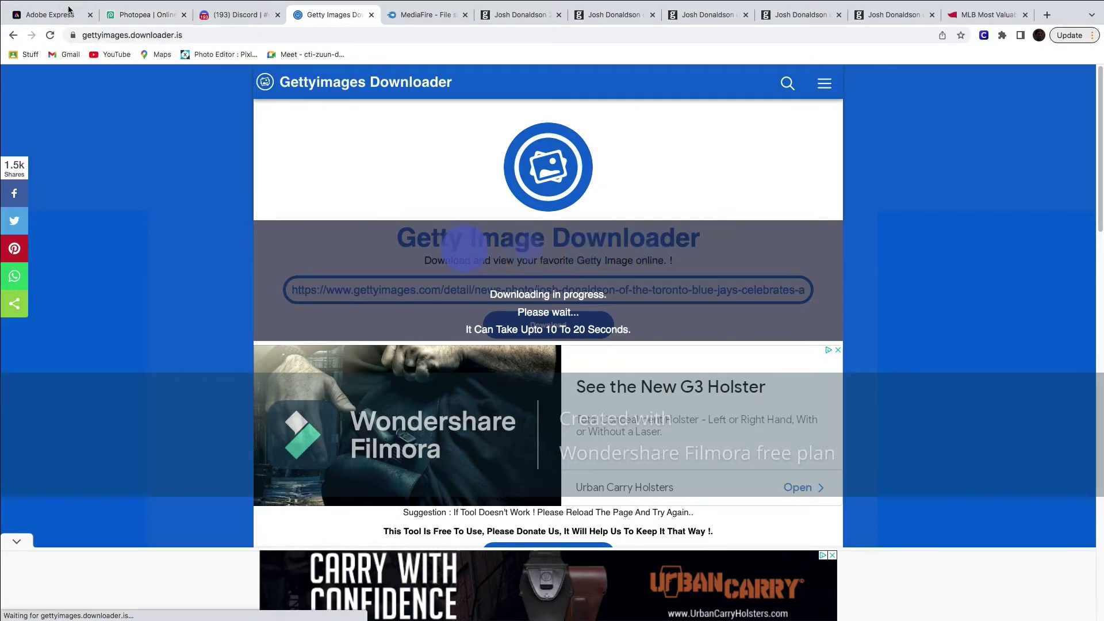
Step: Switch to Adobe Express, remove the background from the downloaded Josh Donaldson photo and copy the resulting cut-out
left_click(50, 15)
left_click(50, 35)
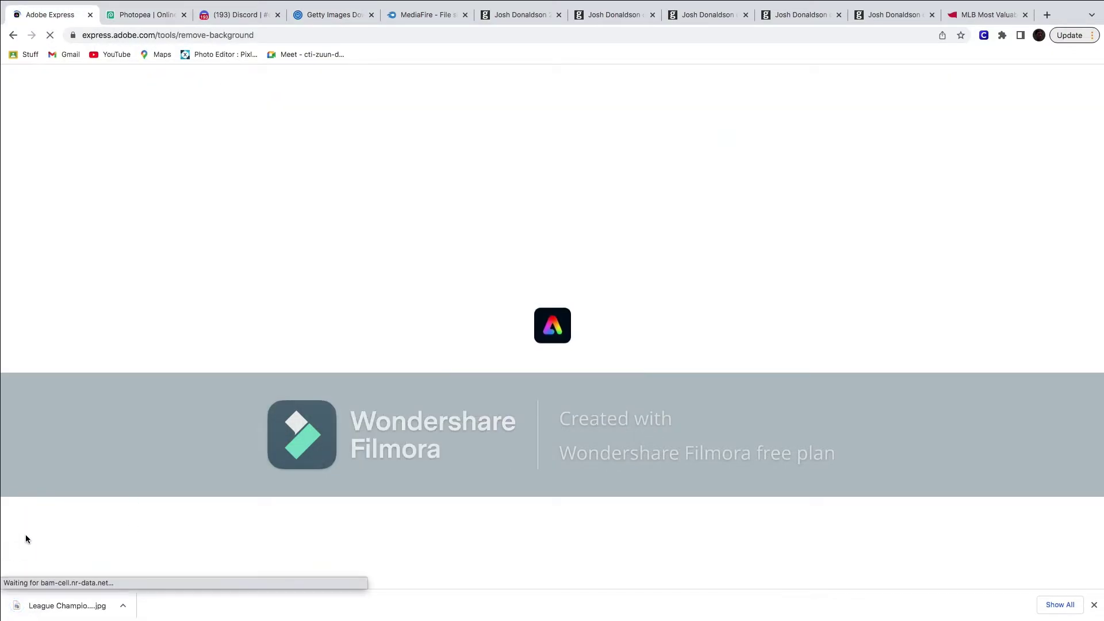
left_click_drag(63, 606, 419, 232)
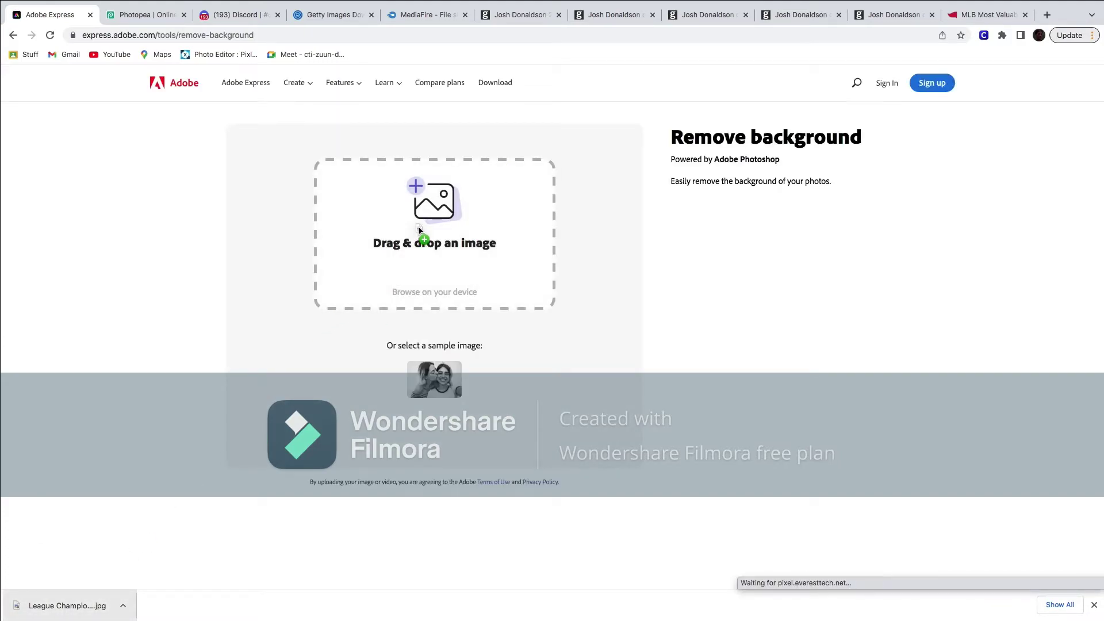
left_click_drag(418, 231, 411, 247)
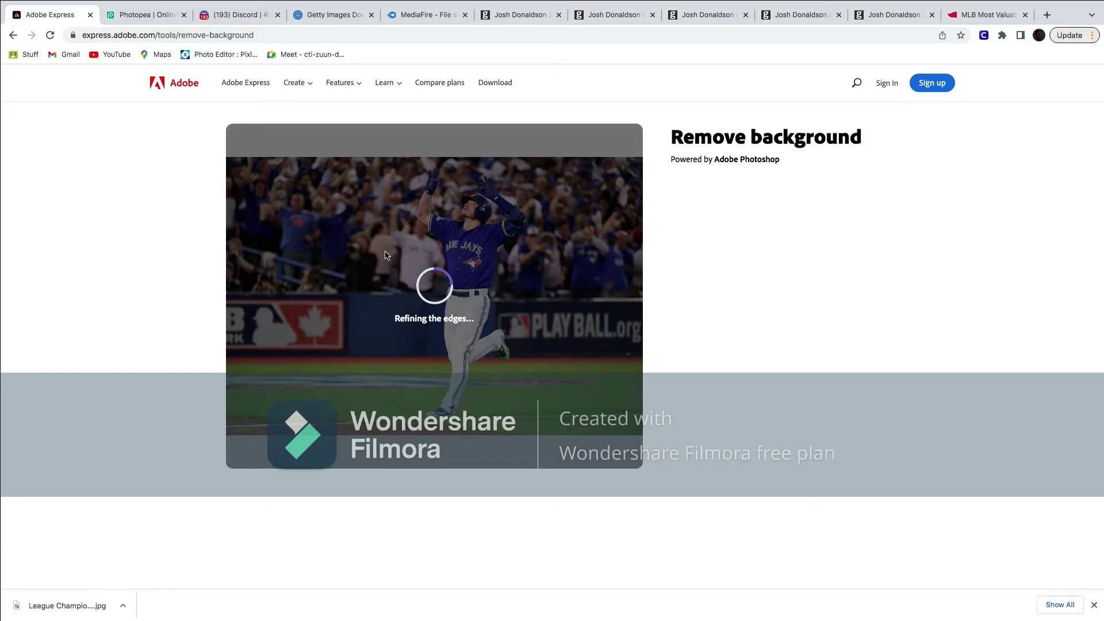
right_click(395, 255)
left_click(409, 280)
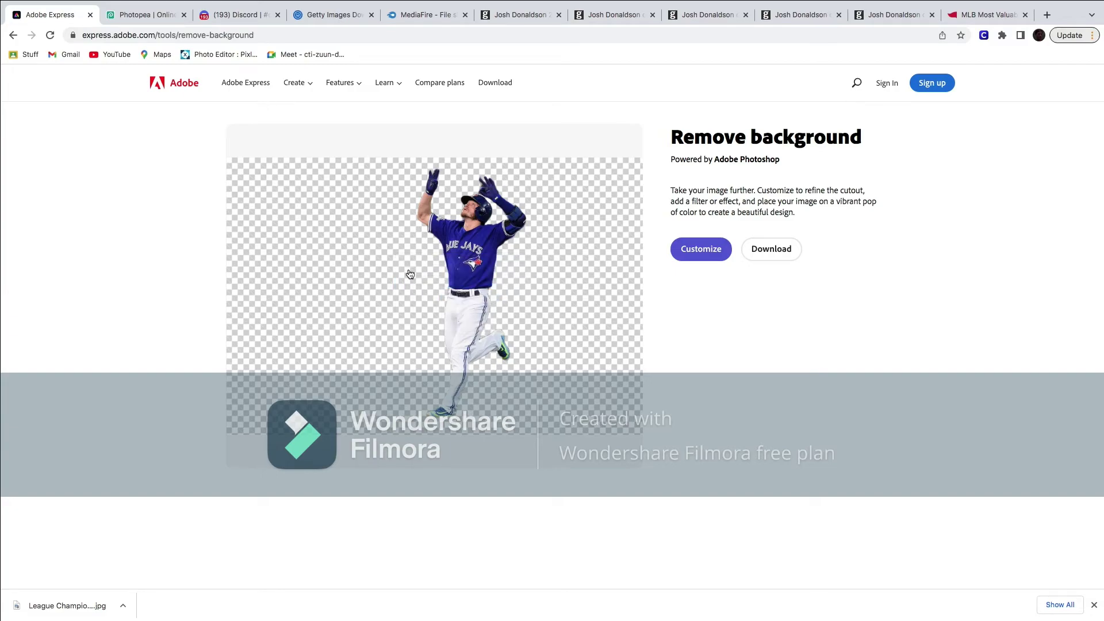
Step: Switch to Photopea, paste the cut-out into the AwardsTempz template and move its layer directly above Layer 5 copy 2
left_click(159, 17)
left_click(1093, 605)
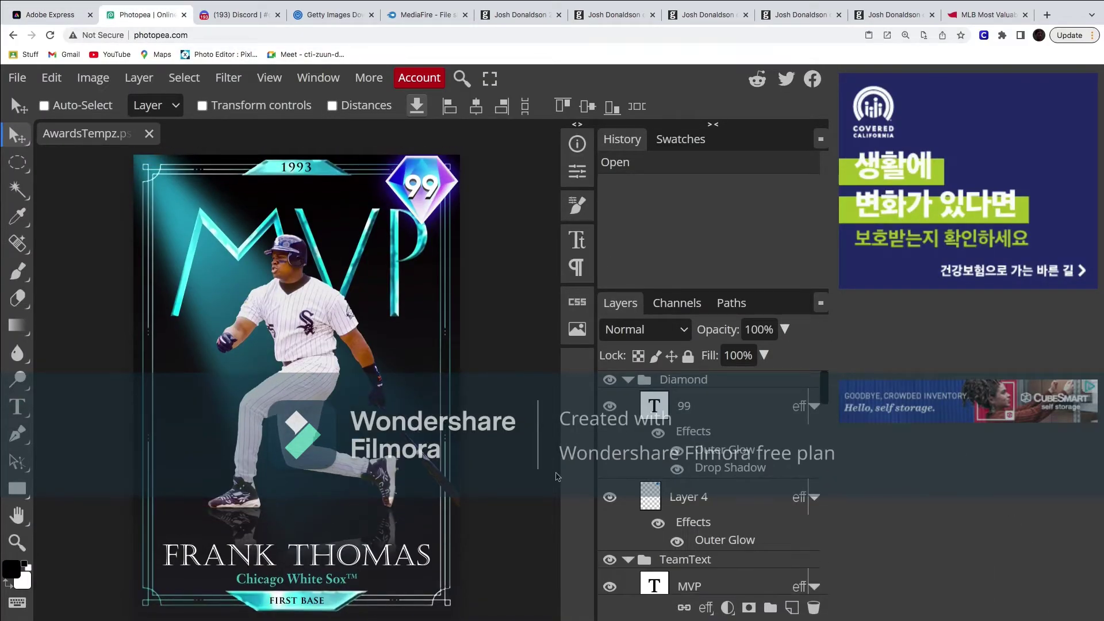
key("super+v")
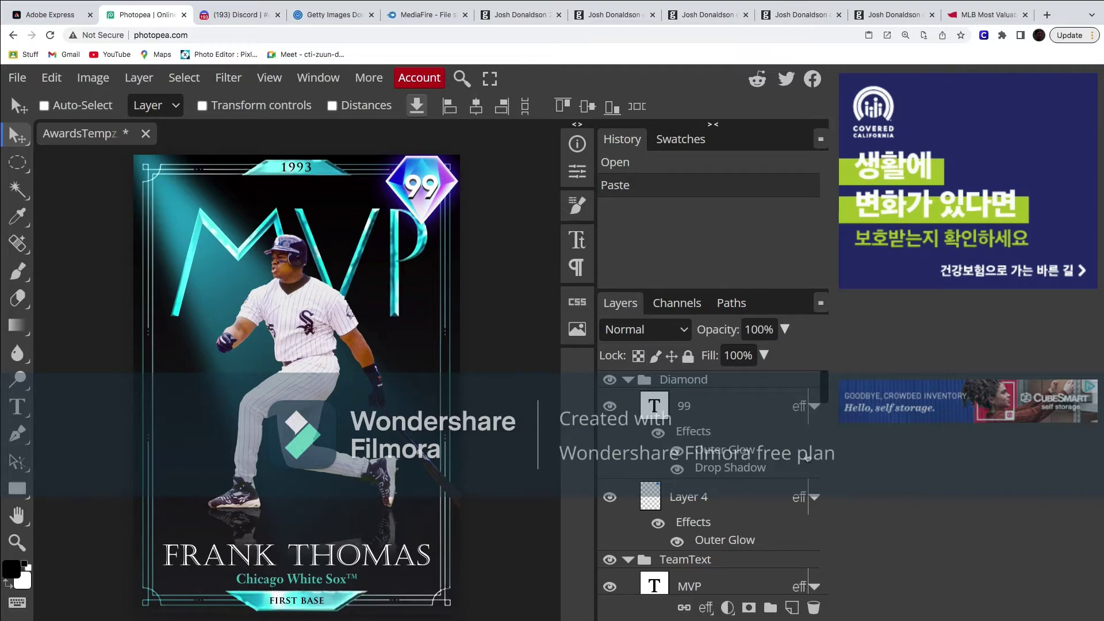
scroll(802, 477, "down", 10)
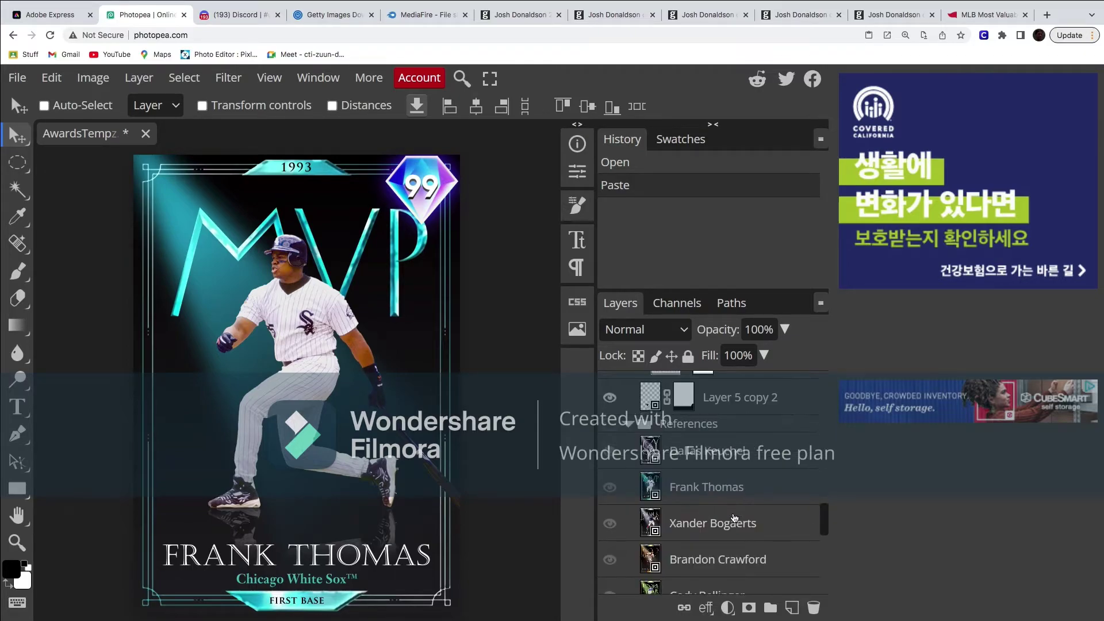
scroll(734, 517, "down", 10)
left_click_drag(694, 502, 739, 517)
Step: Delete Layer 5 copy 2 and the other old player layer to remove Frank Thomas and his reflection from the MVP card
left_click(637, 542)
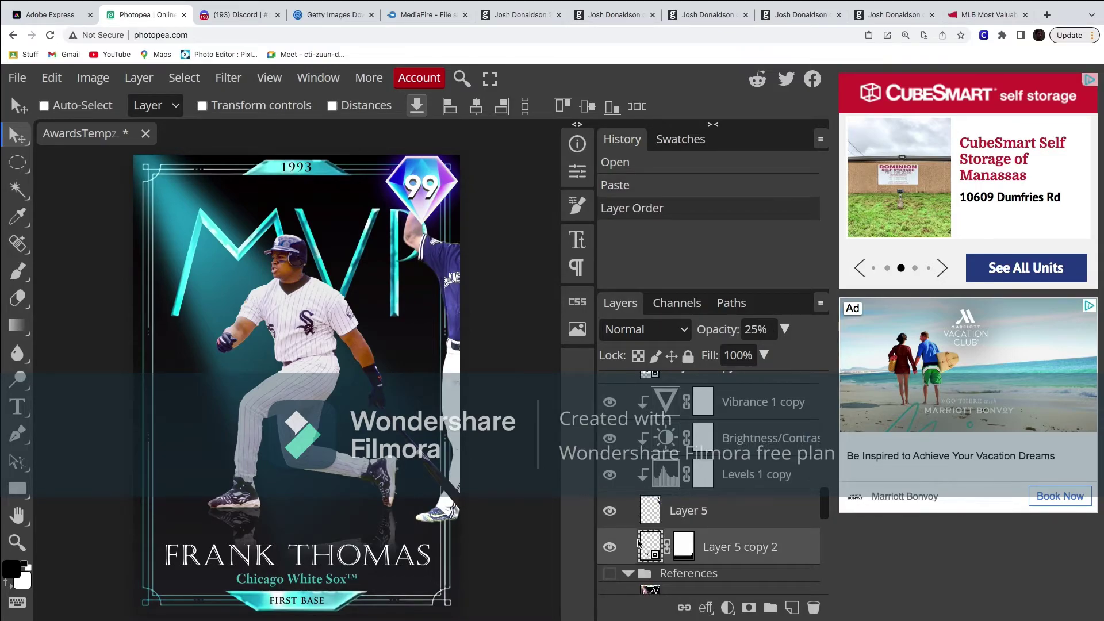
key("Delete")
key("Delete")
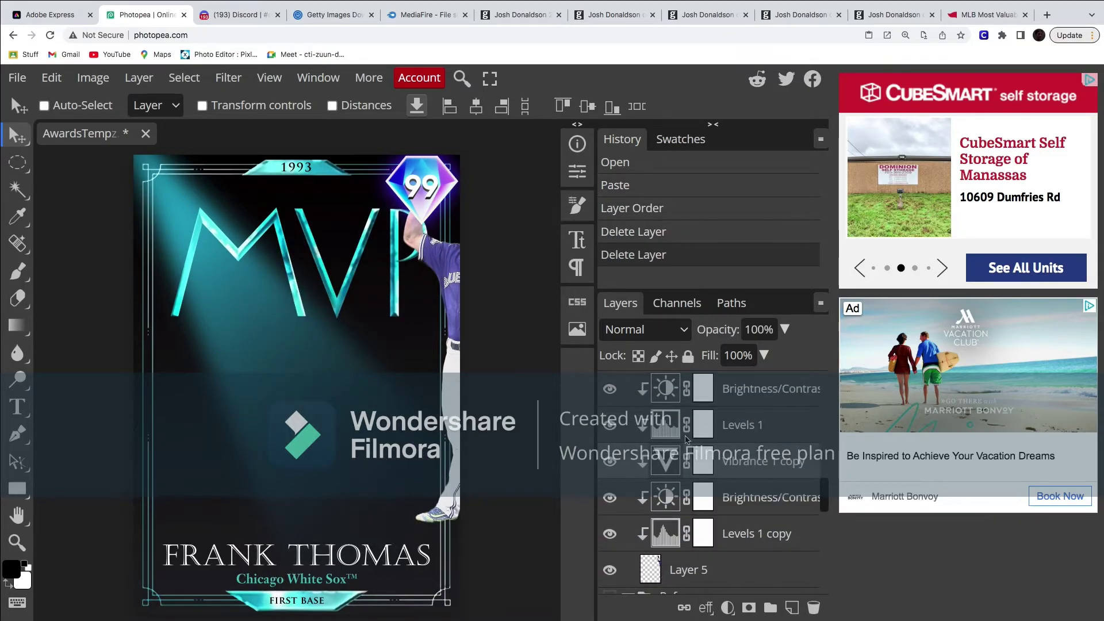
Step: Move the Josh Donaldson cut-out to the middle of the card and scale it to 92.14%
left_click(652, 560)
left_click_drag(436, 308, 244, 295)
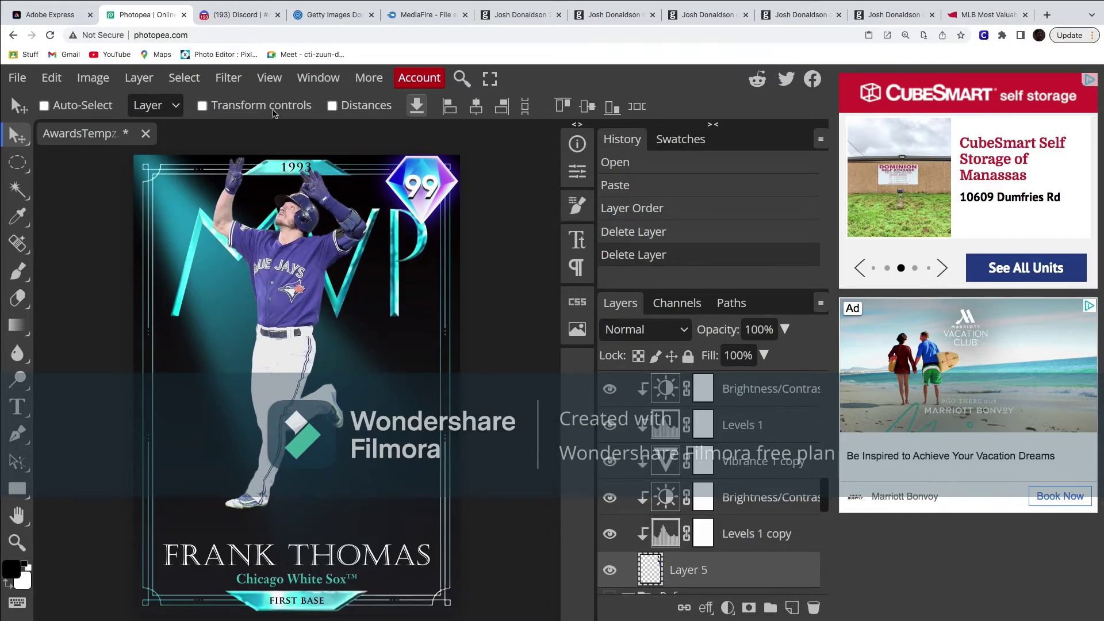
left_click(201, 105)
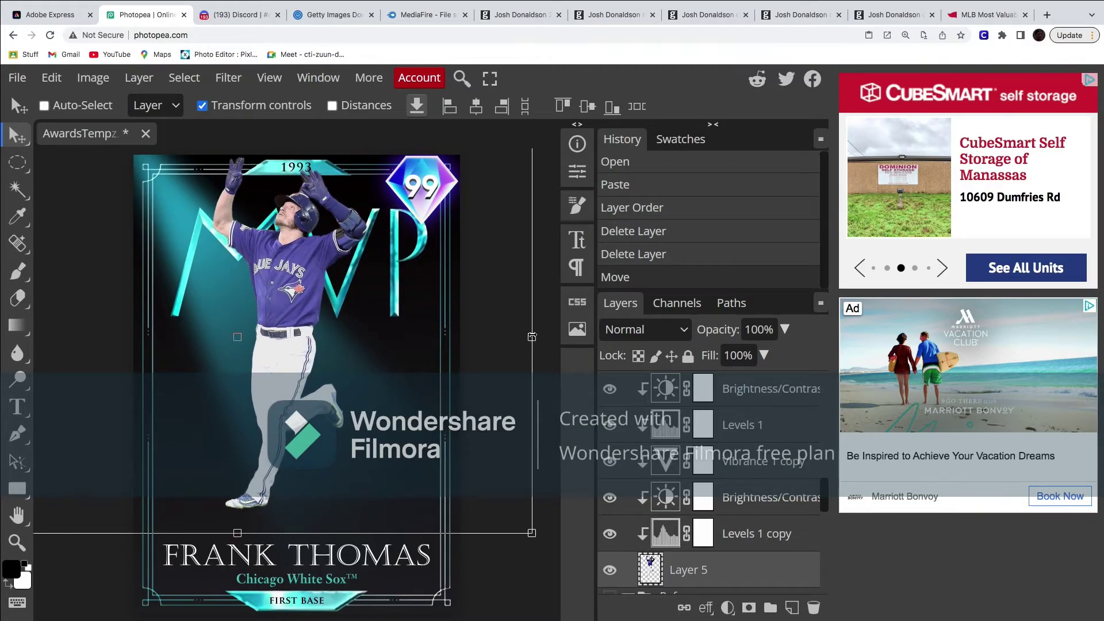
left_click_drag(531, 337, 498, 339)
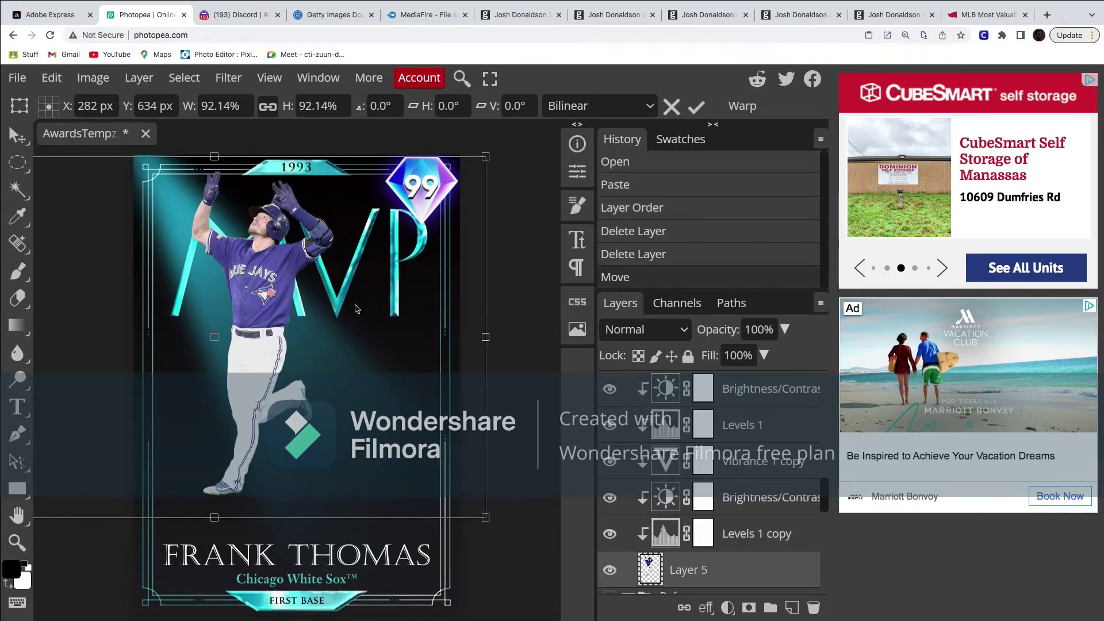
mouse_move(376, 310)
left_mouse_down()
mouse_move(387, 303)
mouse_move(392, 315)
left_mouse_up()
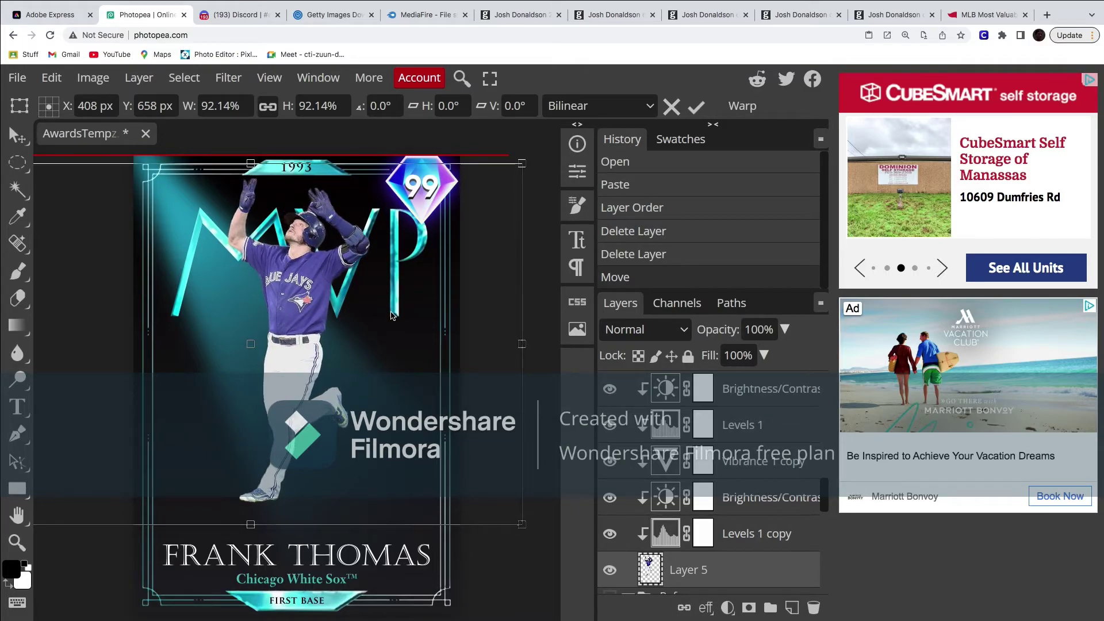
left_click(696, 106)
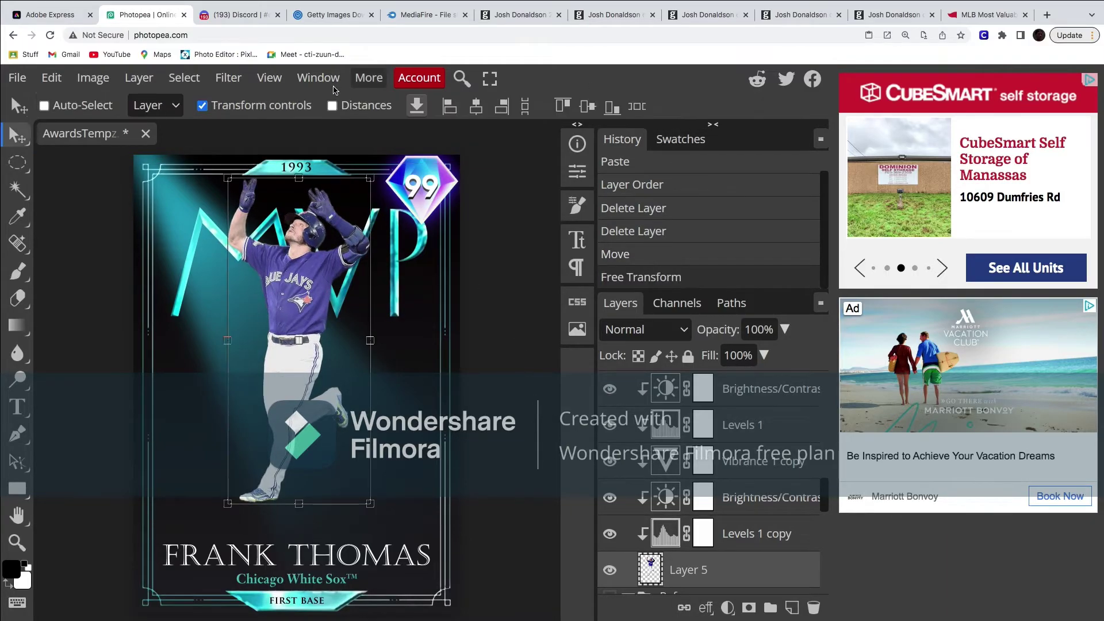
left_click(207, 104)
Step: Delete the upper Brightness/Contrast, Levels 1 and Vibrance 1 copy adjustment layers above the Josh Donaldson cut-out
left_click(647, 378)
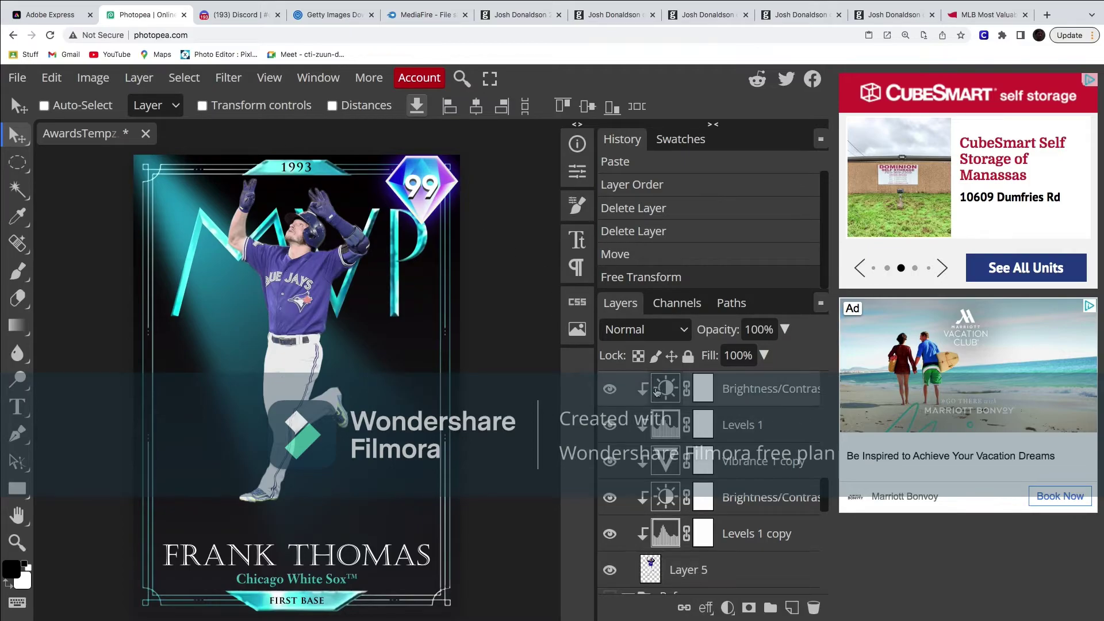
key("Delete")
key("Delete")
key("Delete")
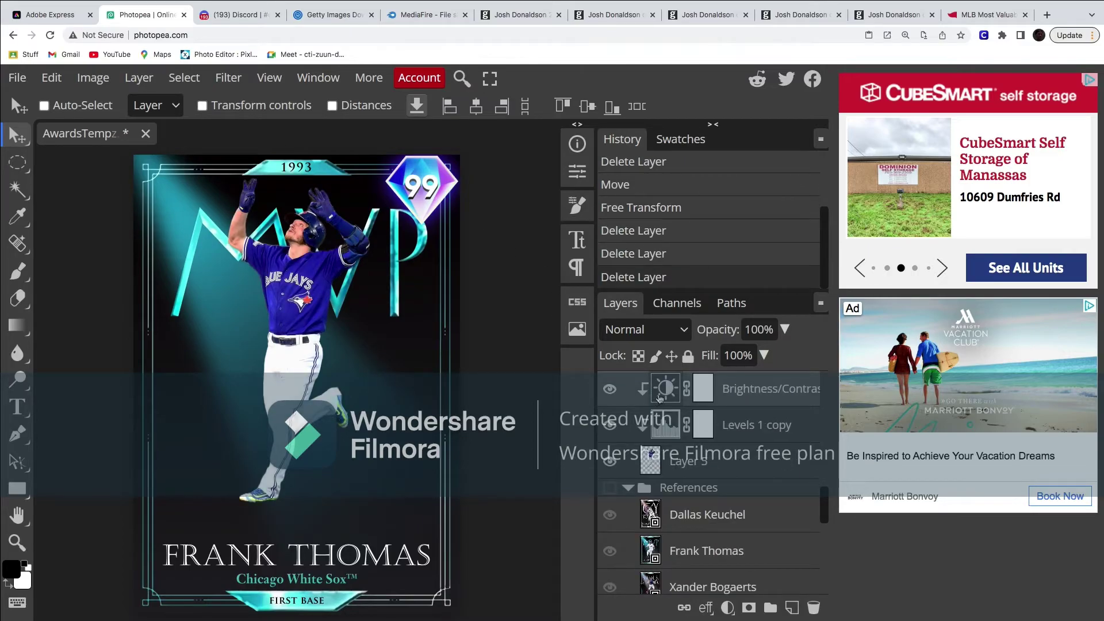
Step: Slightly increase the vibrance and saturation in the Vibrance 1 adjustment layer of the Player/Effects group
scroll(661, 403, "up", 3)
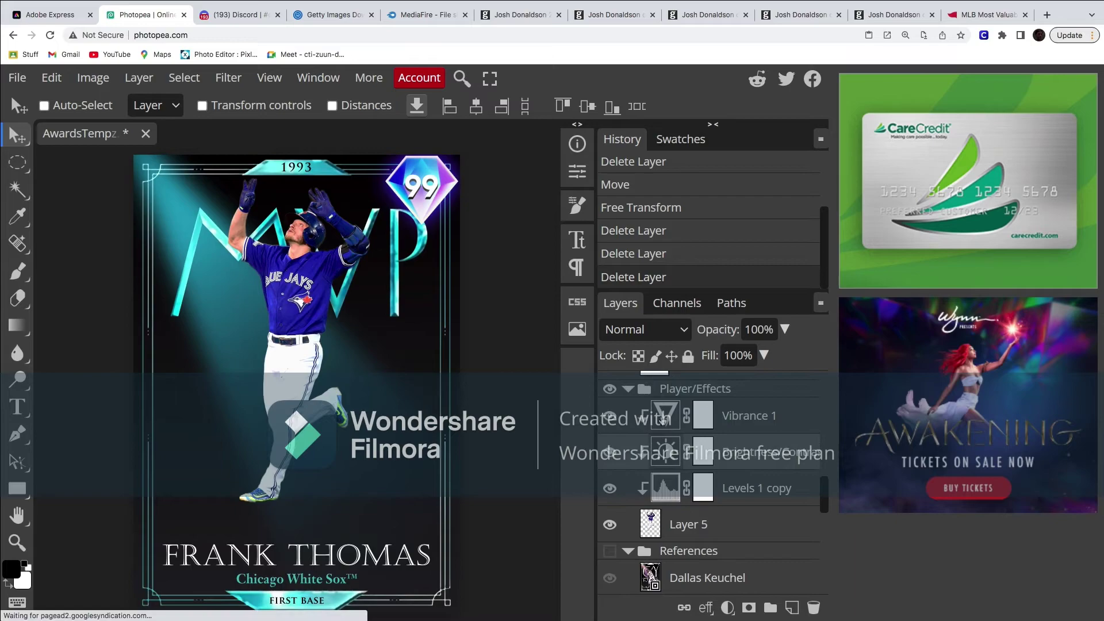
double_click(662, 415)
left_click_drag(468, 266, 473, 270)
left_click_drag(437, 317, 455, 325)
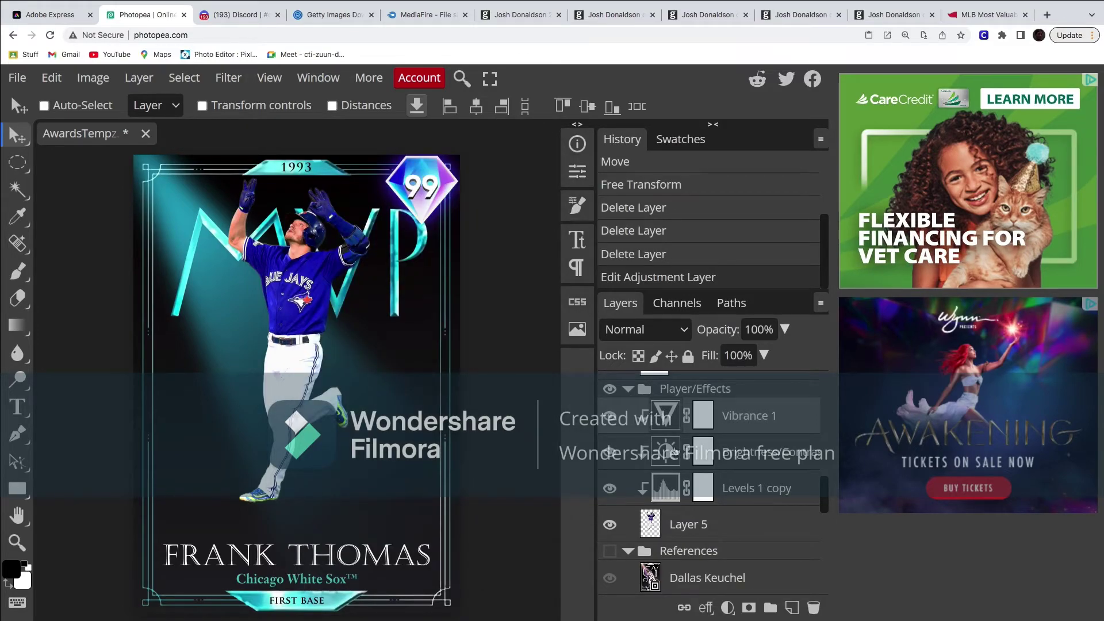
Step: Set the player's remaining Brightness/Contrast adjustment layer to brightness 5 and contrast -19
double_click(665, 451)
left_click_drag(401, 265, 428, 270)
left_click_drag(411, 317, 435, 326)
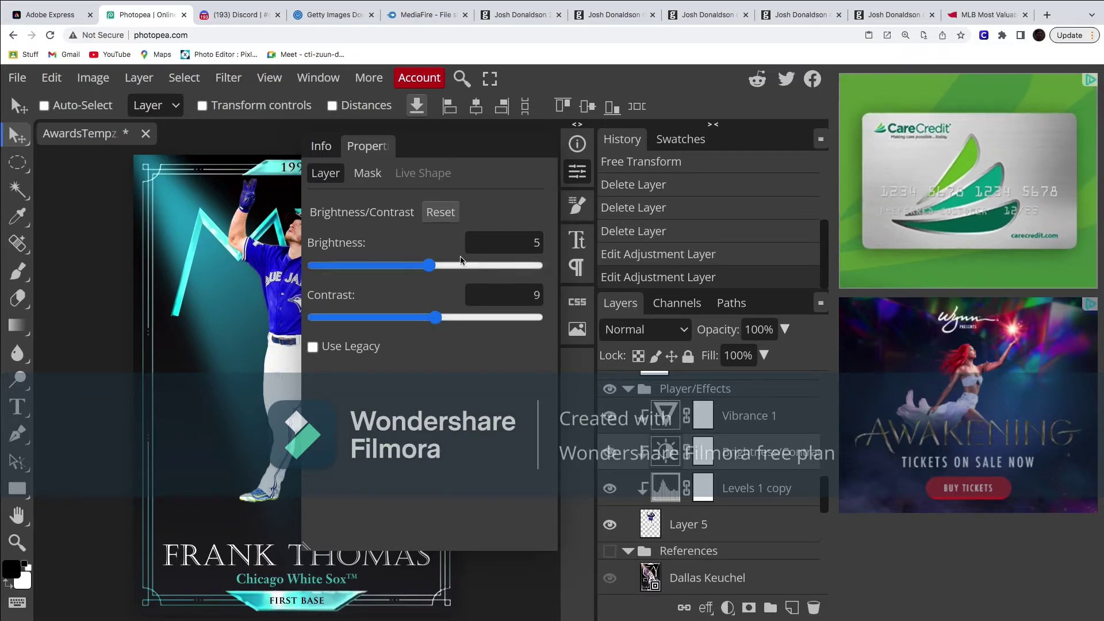
left_click(577, 171)
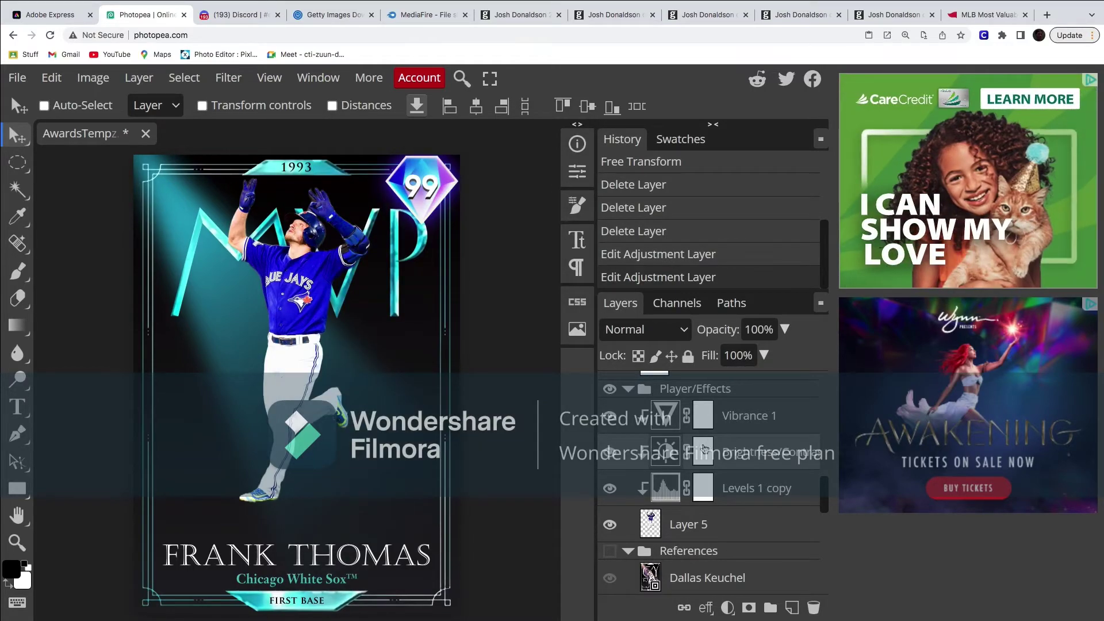
double_click(661, 461)
left_click_drag(436, 317, 405, 339)
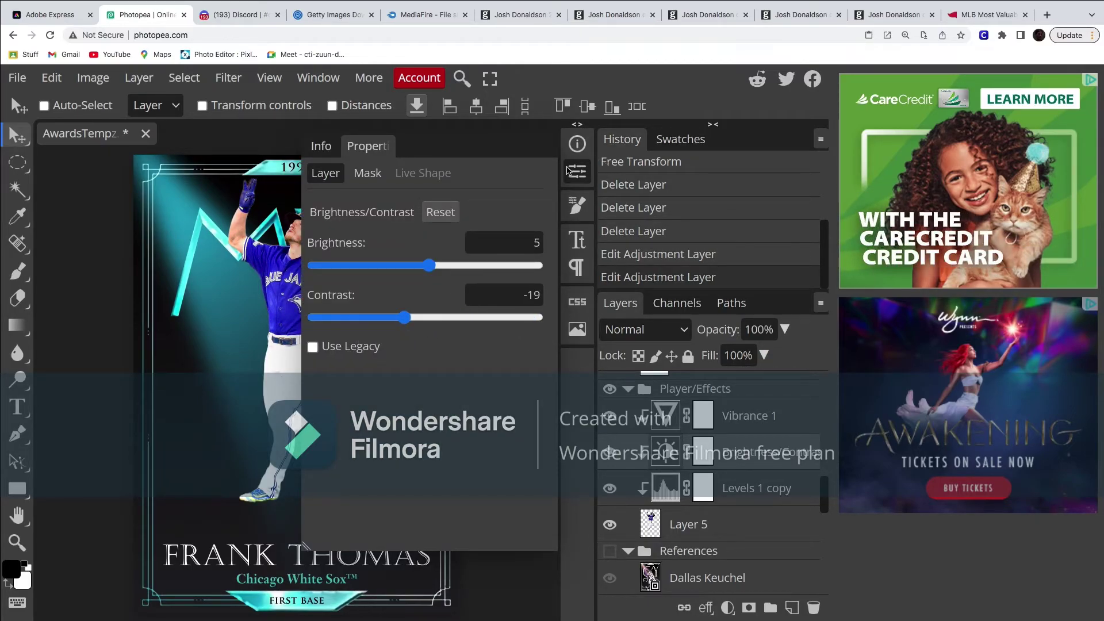
left_click(660, 448)
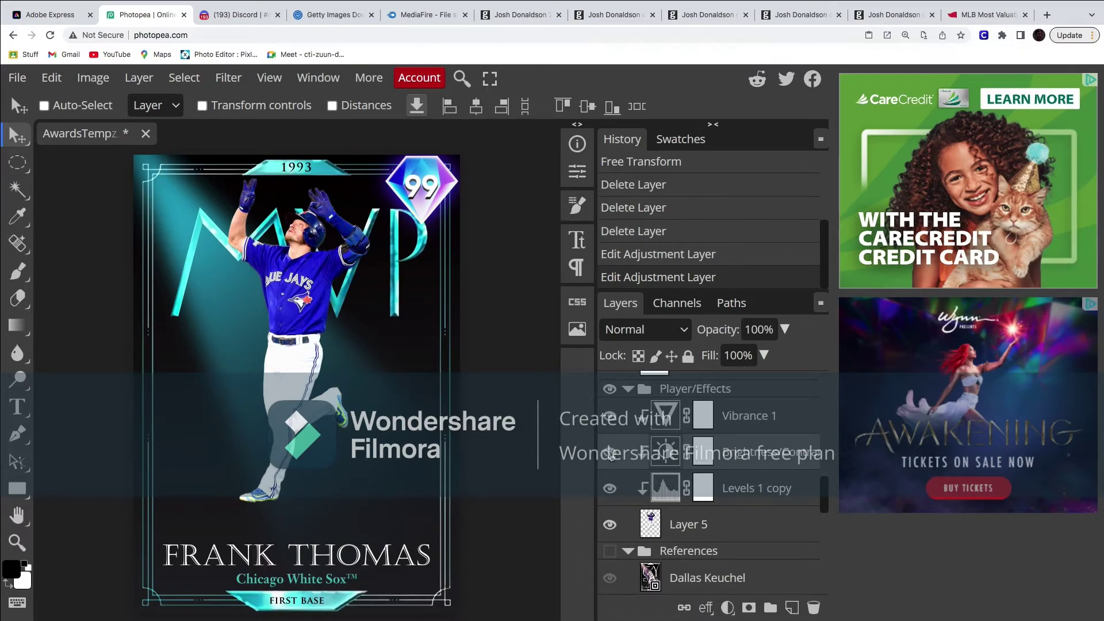
Step: Compare the player with and without the Levels 1 copy adjustment
left_click(670, 494)
left_click(608, 488)
left_click(607, 489)
Step: Start a Shadows/Highlights adjustment on Layer 5 with shadows amount 40%, tone 16% and radius 20 px
left_click(639, 516)
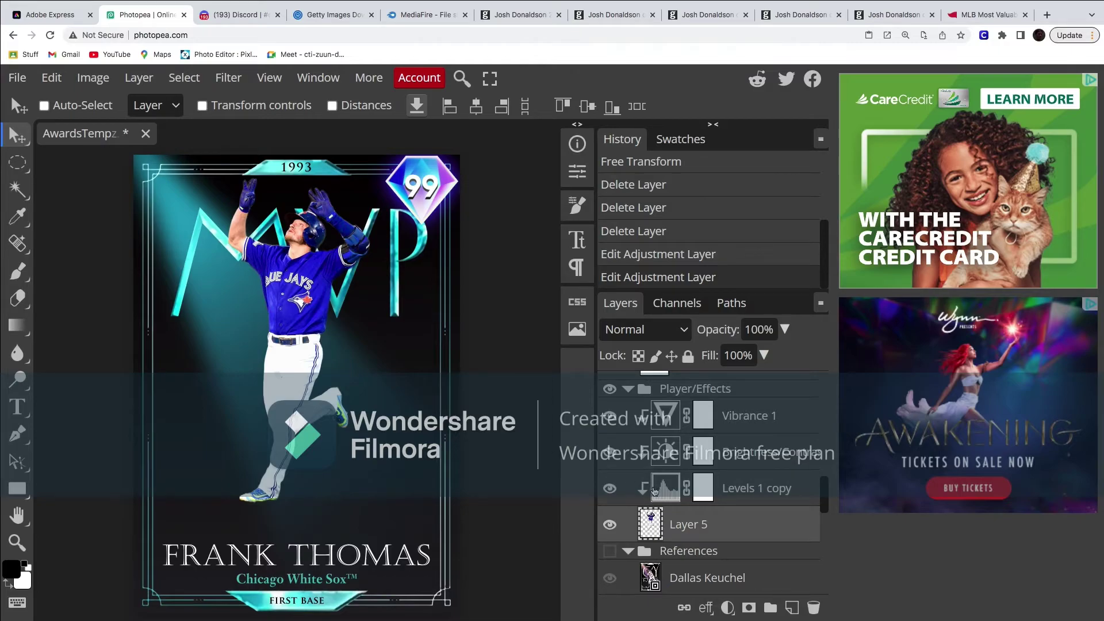
left_click(462, 79)
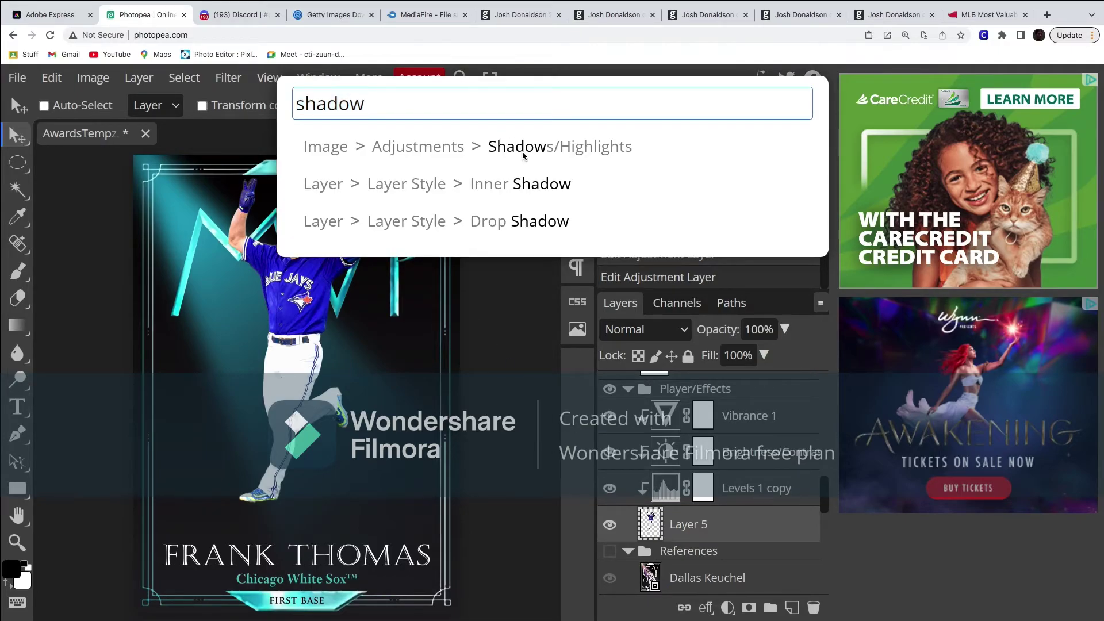
left_click(520, 148)
left_click(626, 286)
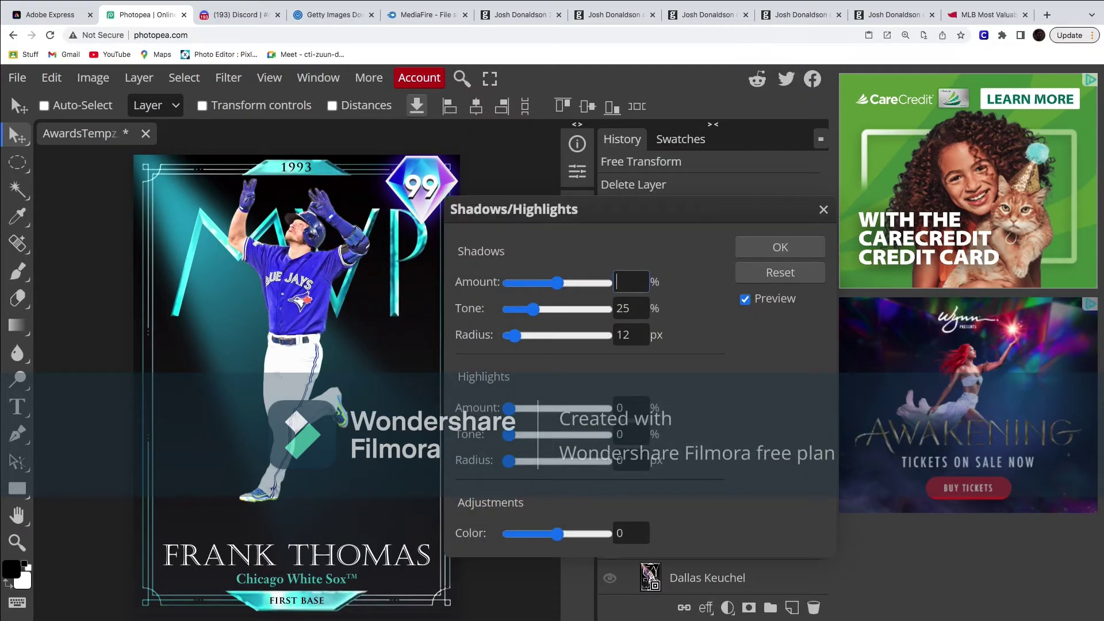
left_click(633, 311)
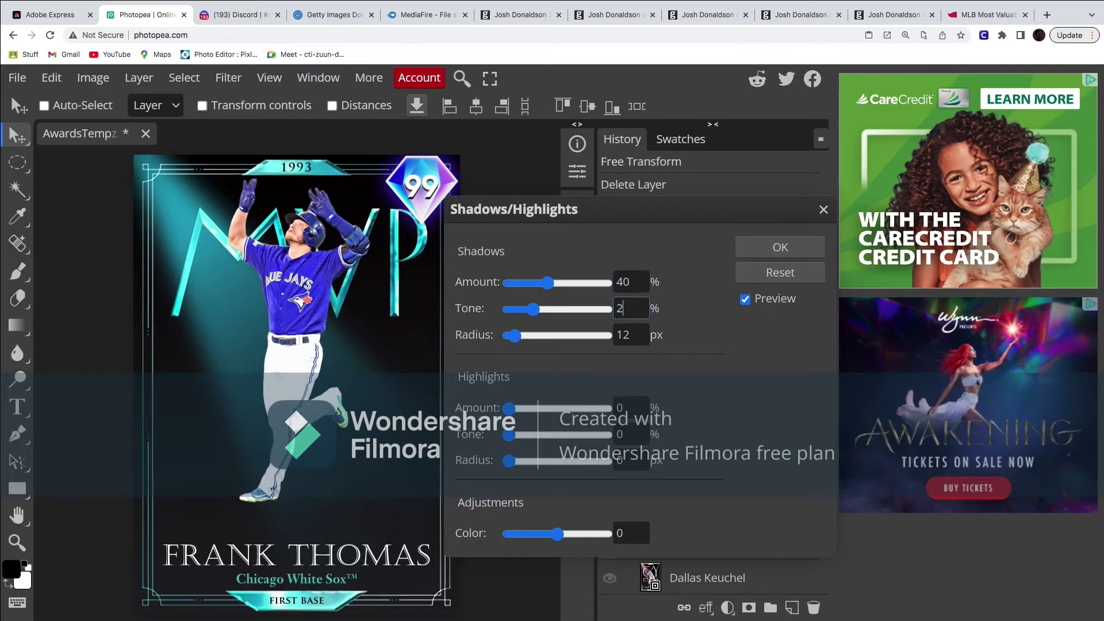
type("16")
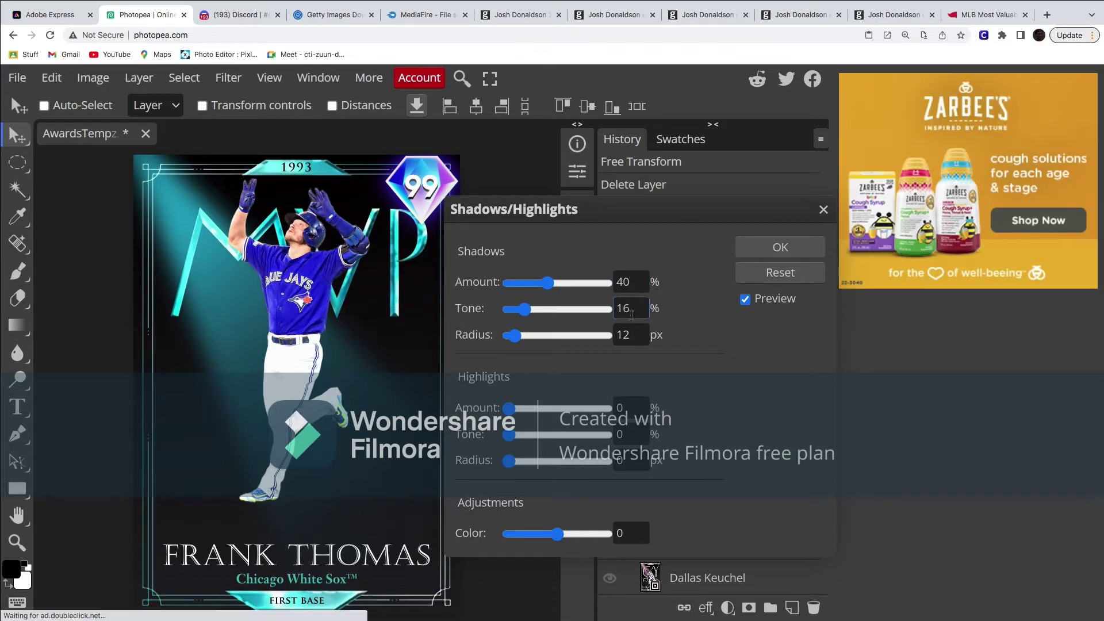
left_click_drag(534, 338, 542, 339)
left_click(632, 334)
type("45")
type("20")
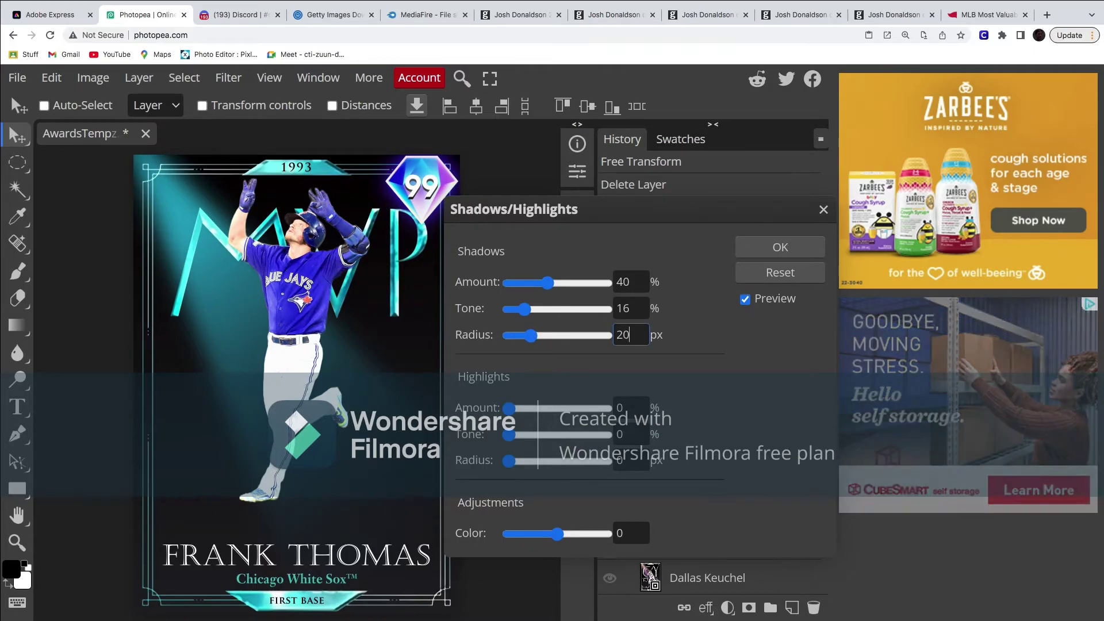
Step: Set the highlights to amount 50%, tone 100% and radius 200 px and apply the Shadows/Highlights adjustment
left_click(505, 436)
left_click_drag(510, 435, 610, 435)
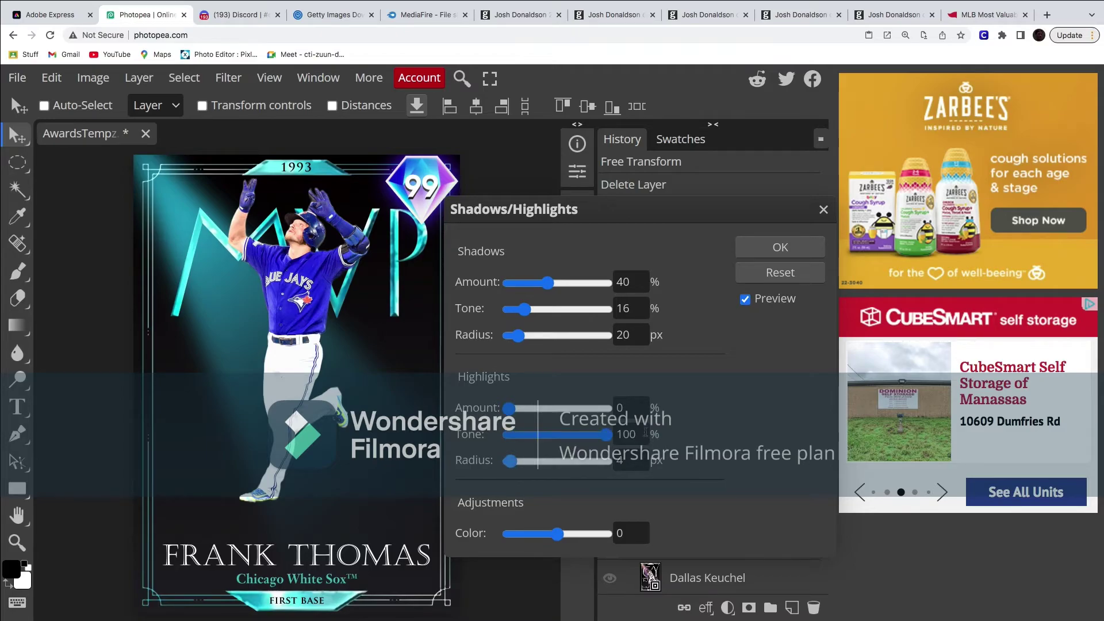
left_click(631, 410)
type("15")
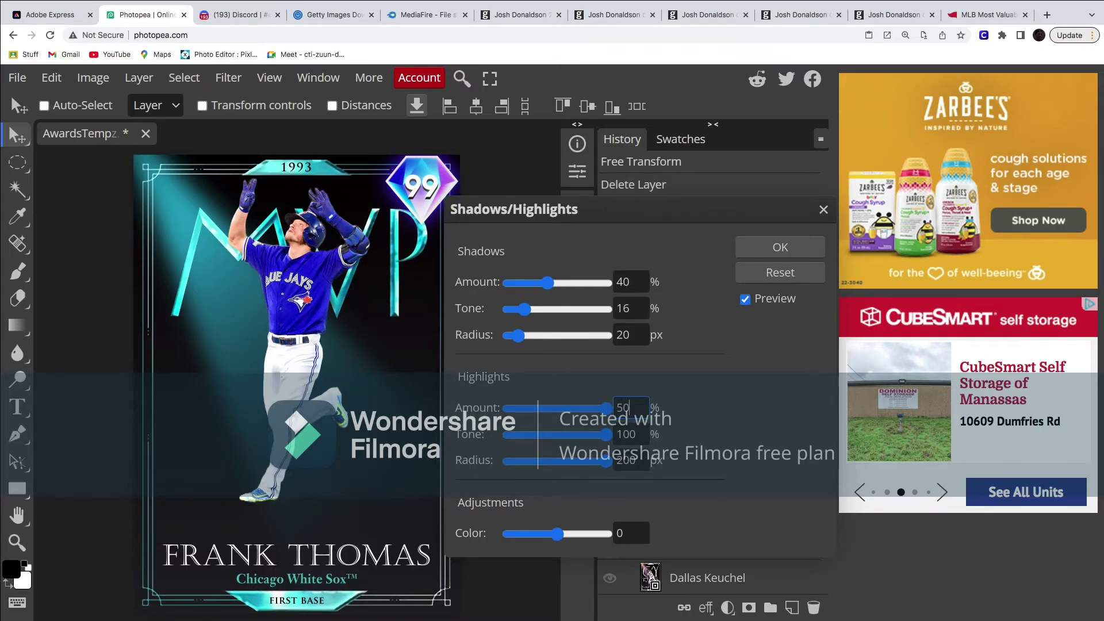
left_click(742, 248)
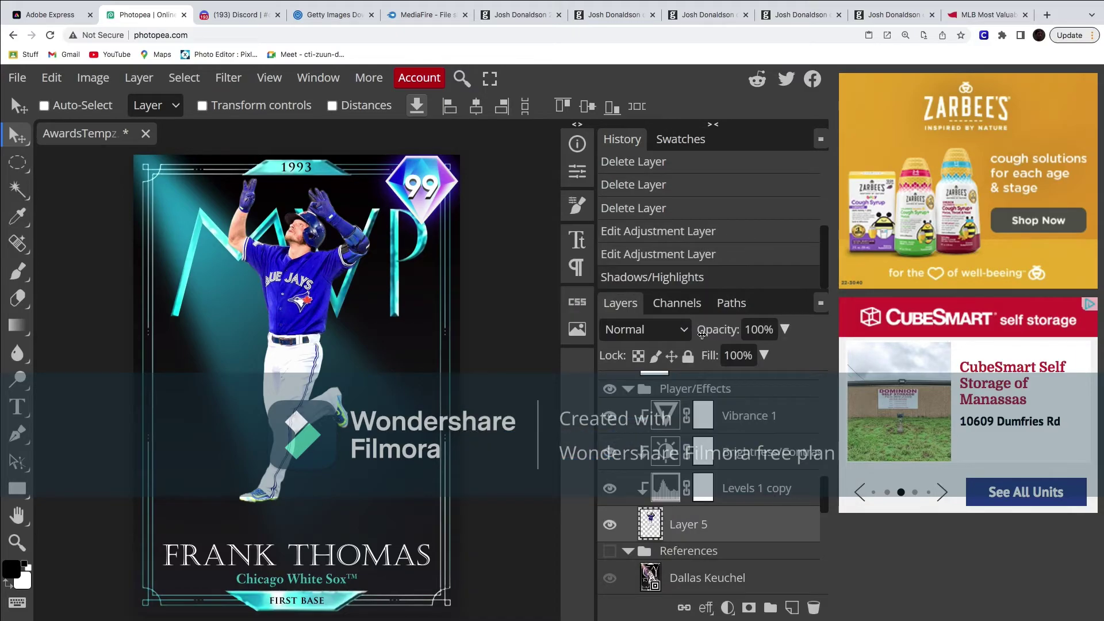
Step: Set the brightness of the player's Brightness/Contrast adjustment layer to -10
double_click(668, 463)
left_click(538, 244)
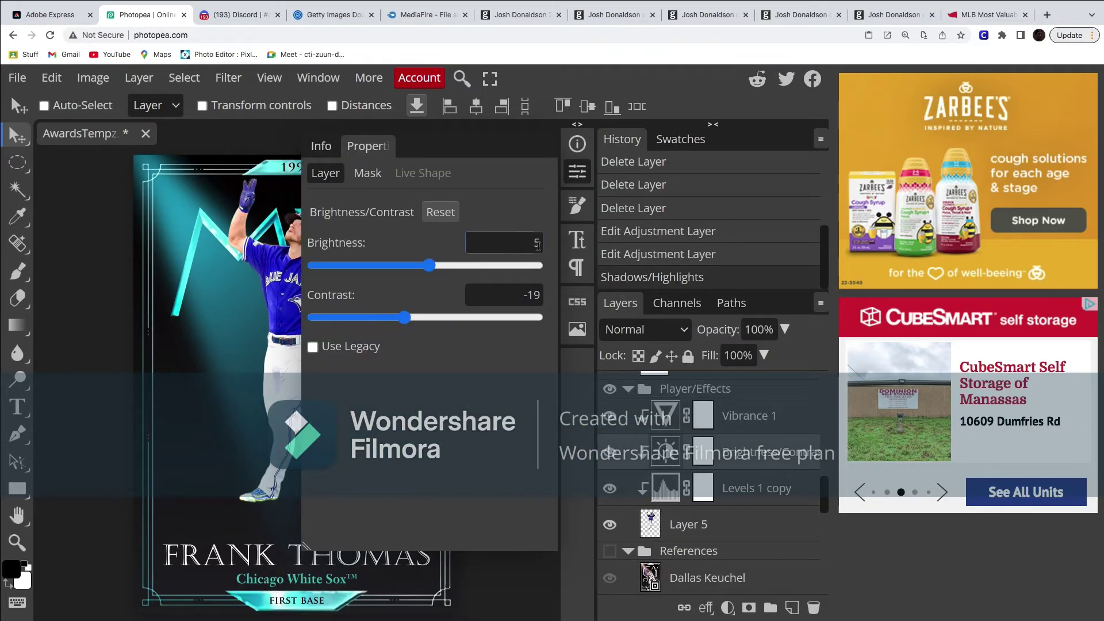
type("-20")
key("Return")
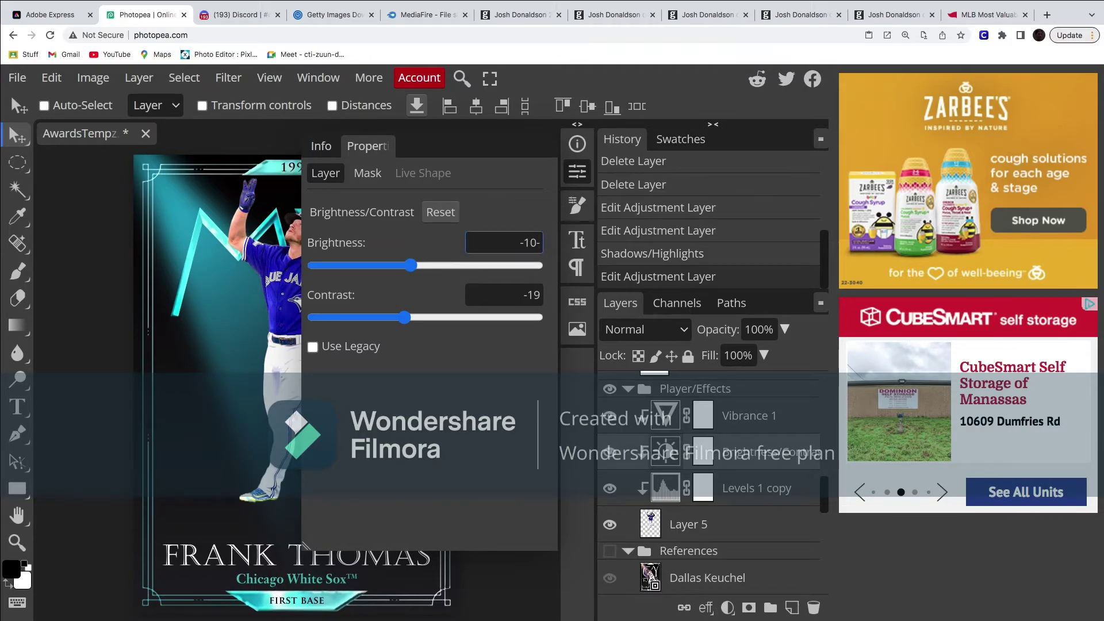
left_click(577, 170)
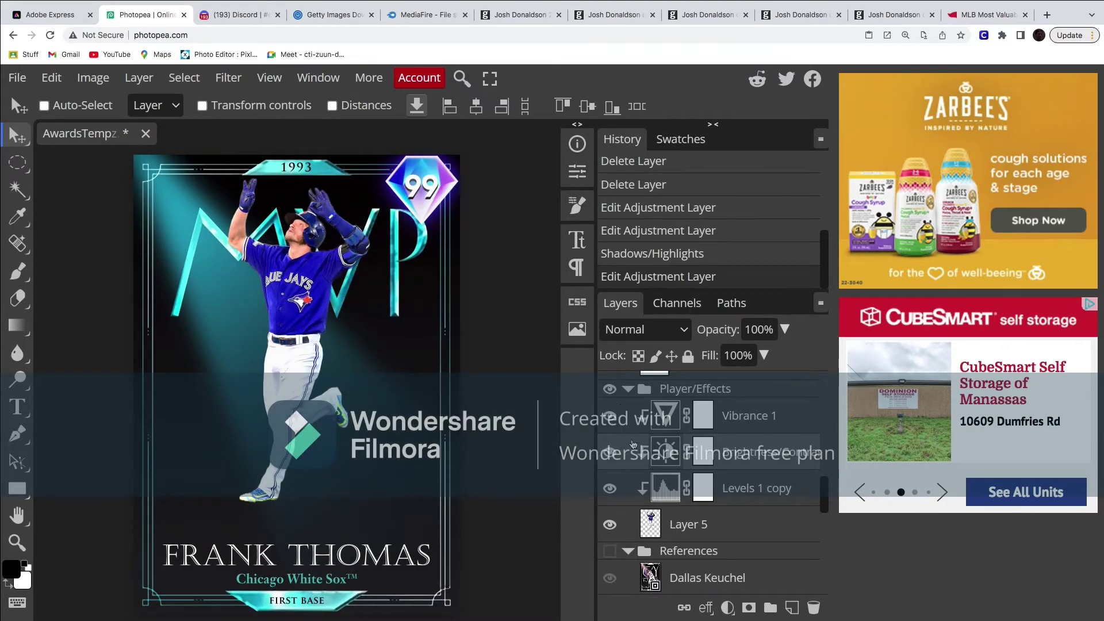
Step: Compare the player with and without the Brightness/Contrast adjustment by switching its visibility several times
left_click(613, 450)
left_click(613, 450)
left_click(612, 450)
left_click(613, 450)
left_click(613, 450)
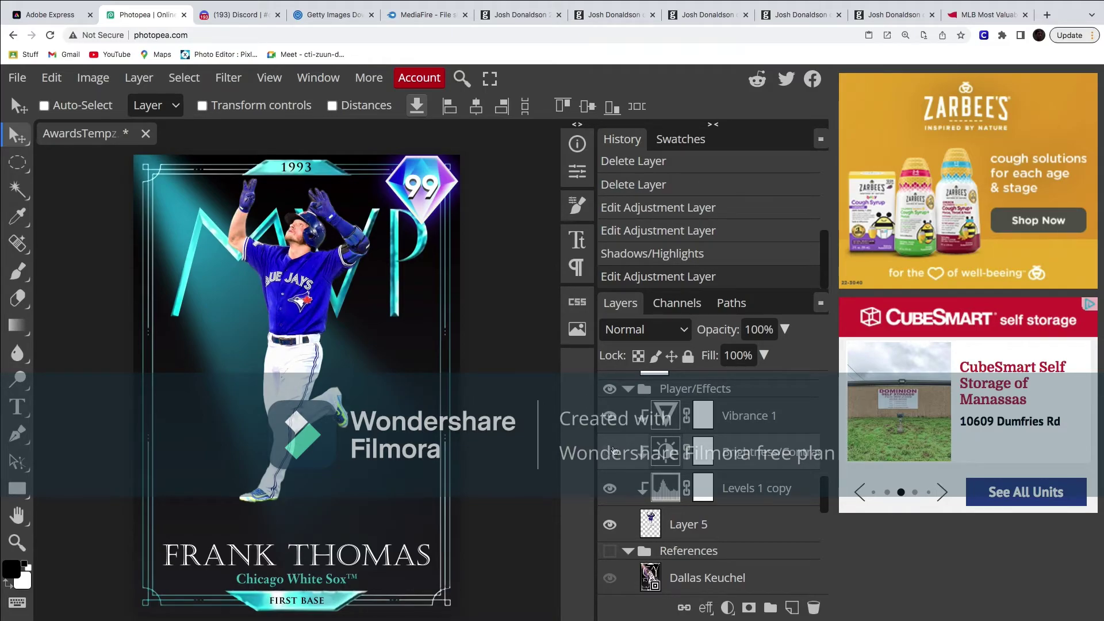
left_click(612, 450)
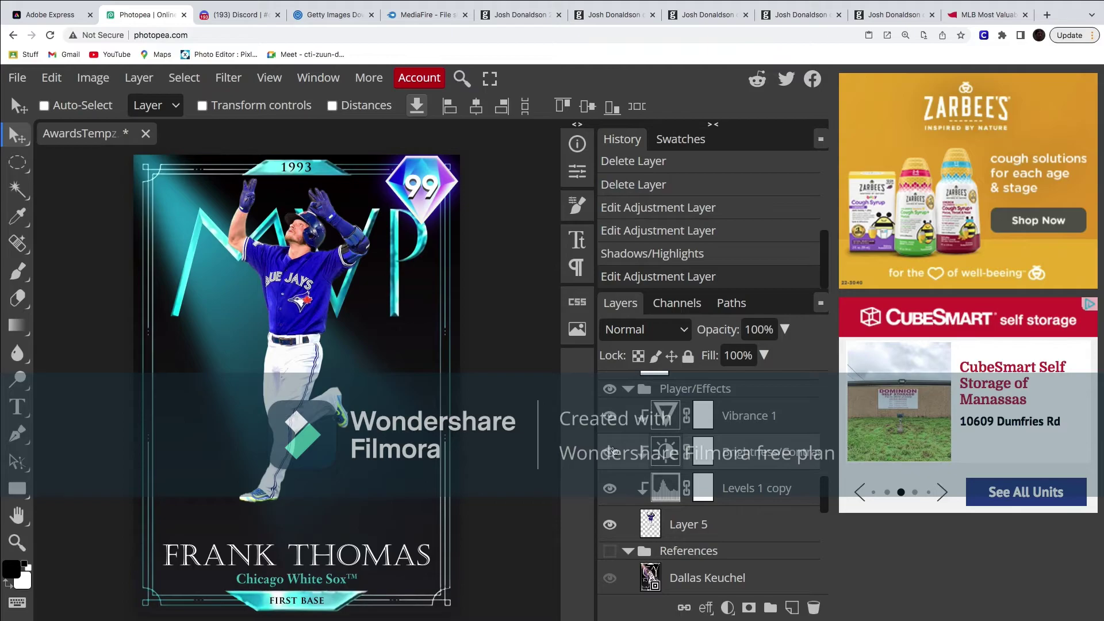
left_click(612, 450)
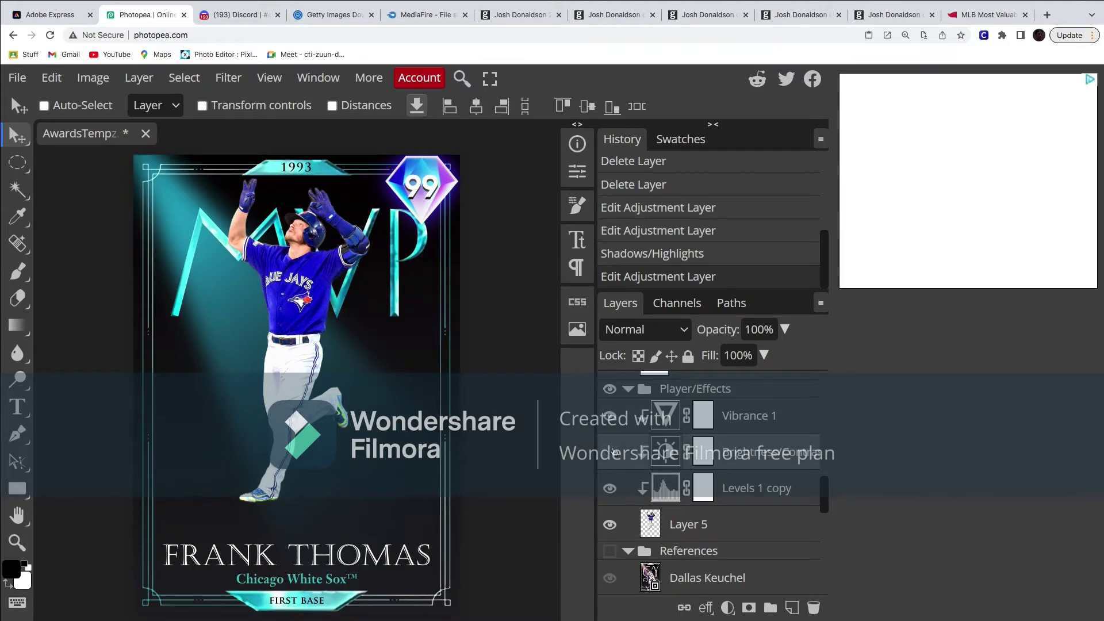
Step: Erase leftover background around the raised glove above the helmet on Layer 5 with the 18 px Eraser, undoing the last stroke
left_click(17, 296)
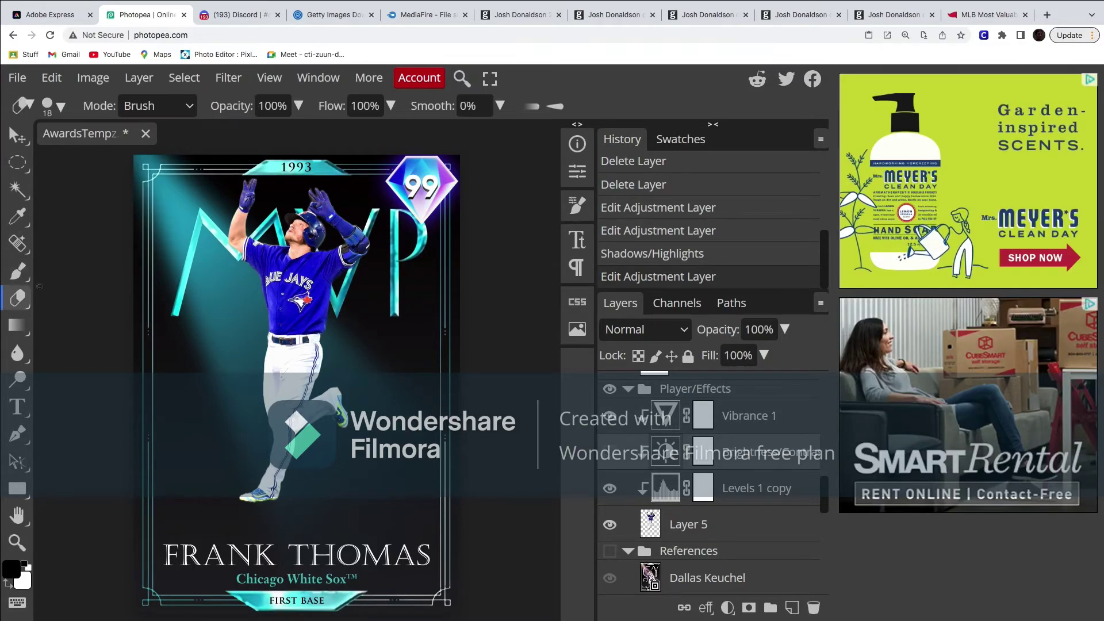
left_click(309, 198)
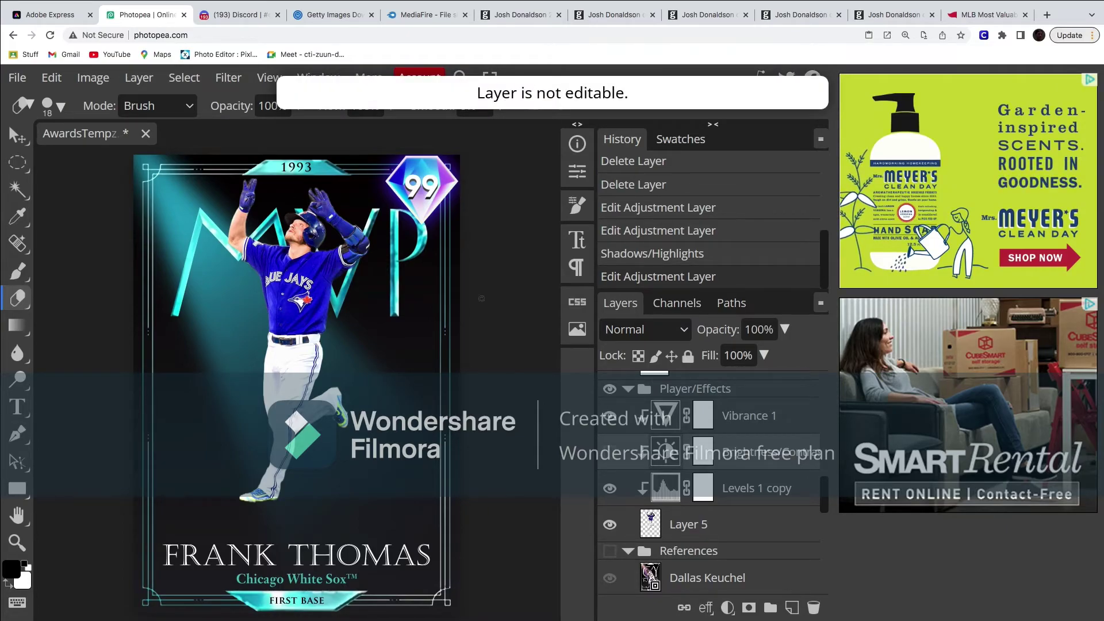
left_click(680, 526)
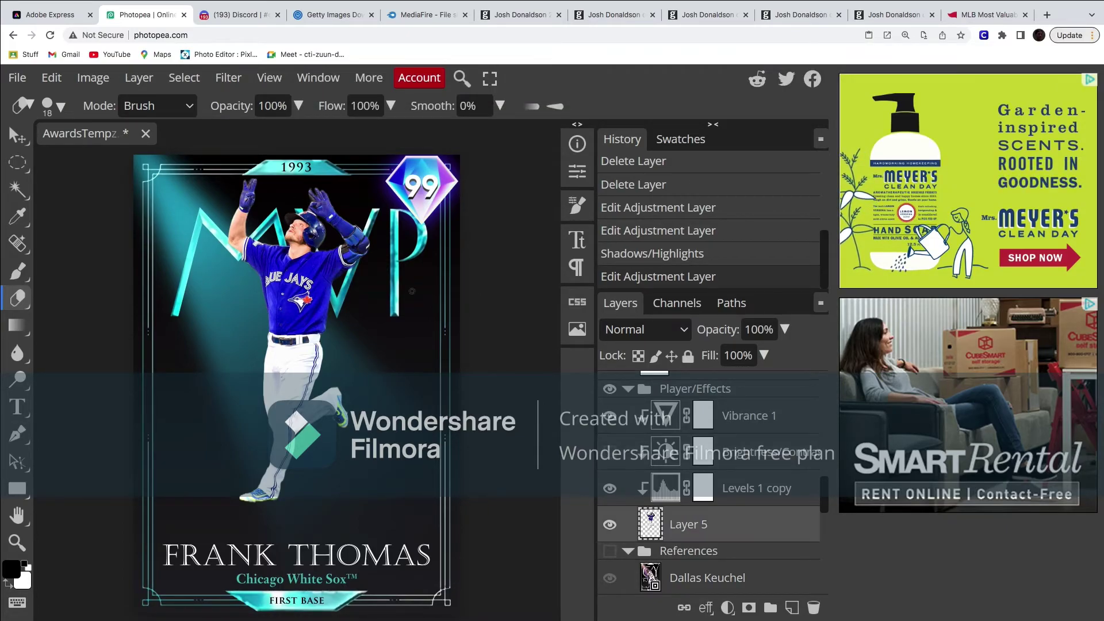
left_click(310, 199)
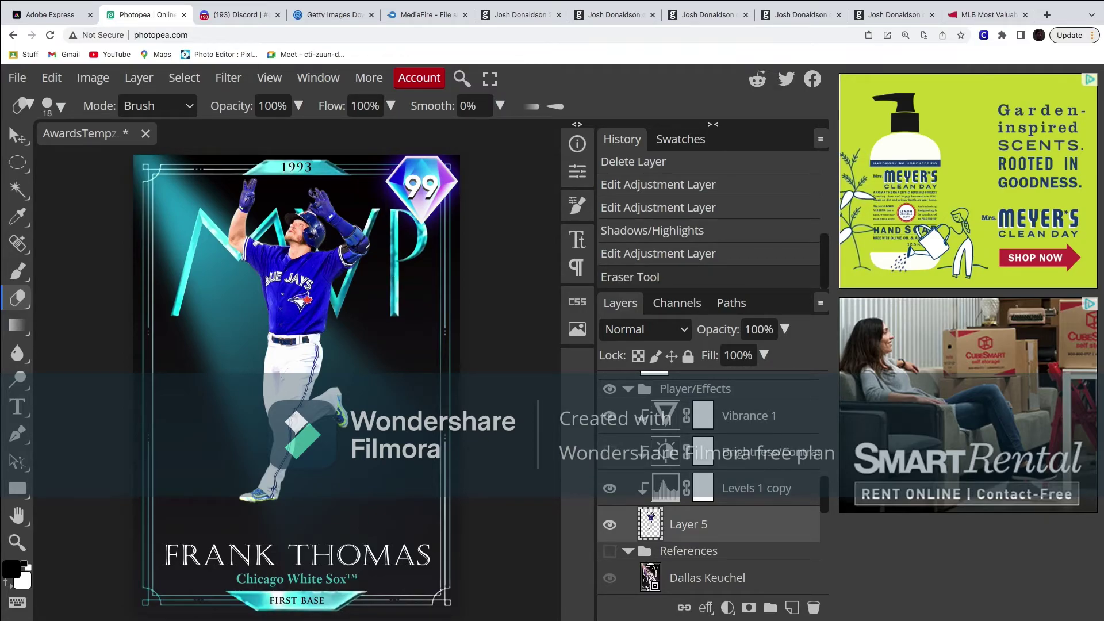
key("ctrl+z")
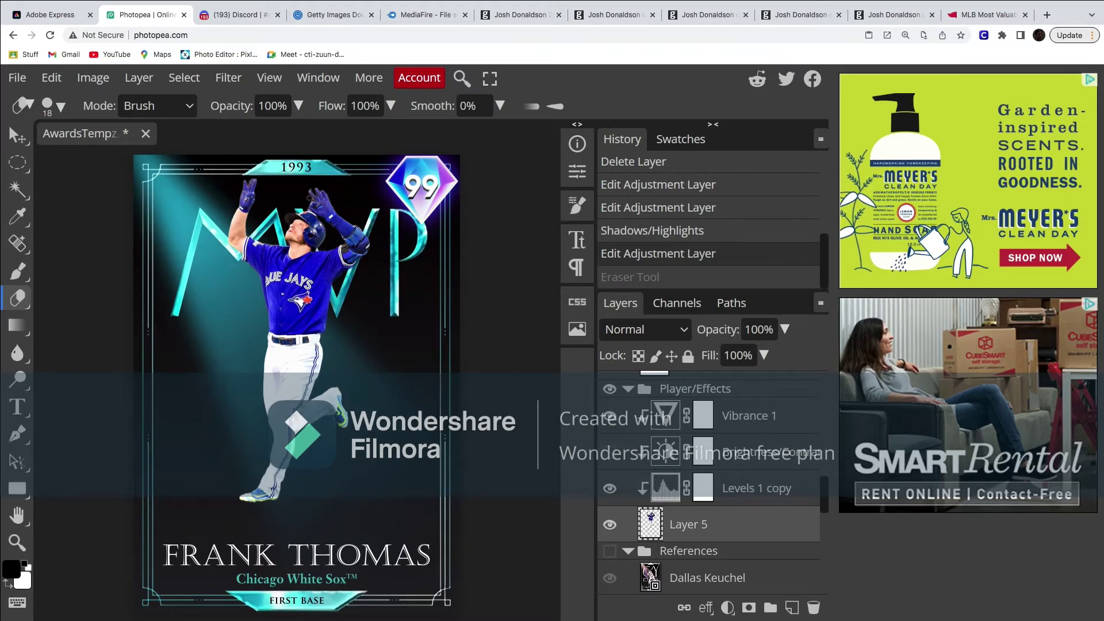
key("ctrl+shift+z")
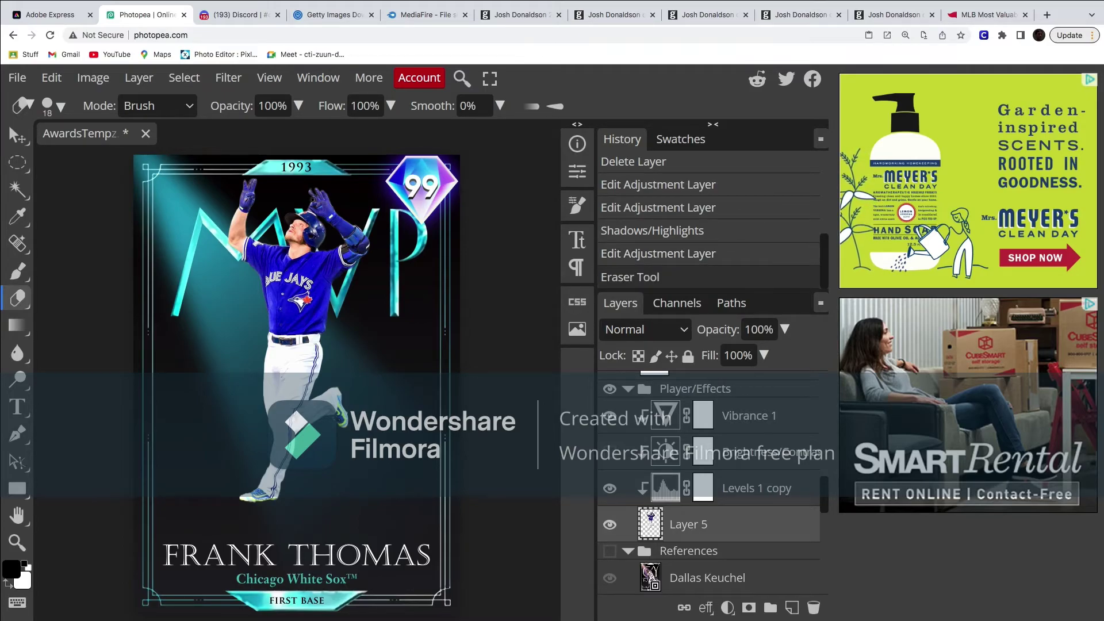
left_click(313, 199)
mouse_move(309, 187)
left_mouse_down()
mouse_move(352, 191)
mouse_move(309, 188)
mouse_move(344, 167)
left_mouse_up()
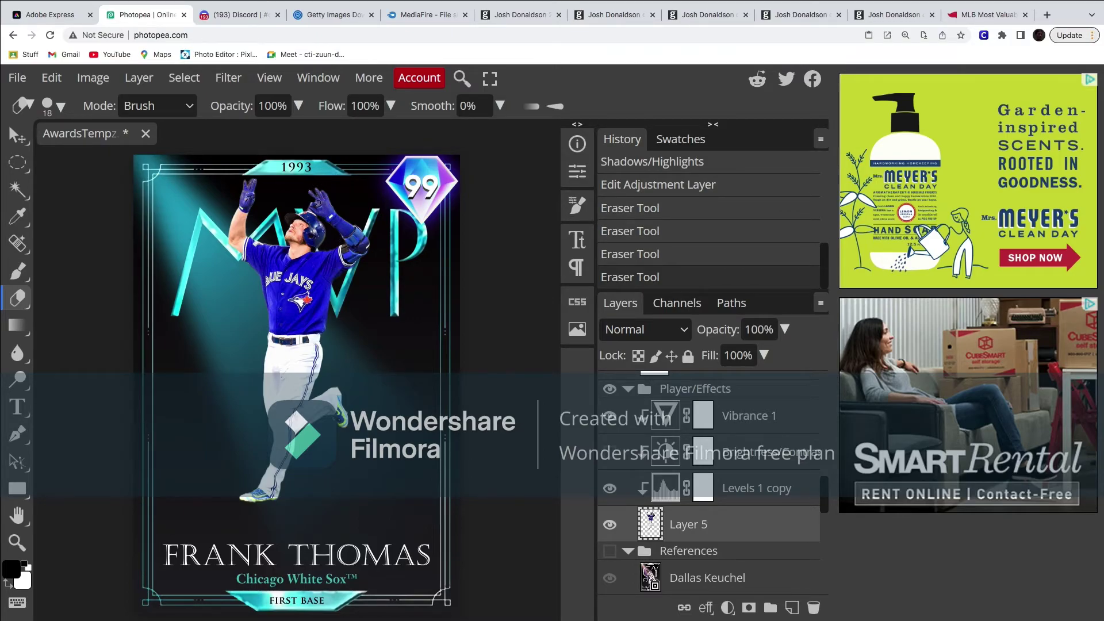
left_click_drag(318, 204, 410, 215)
key("ctrl+z")
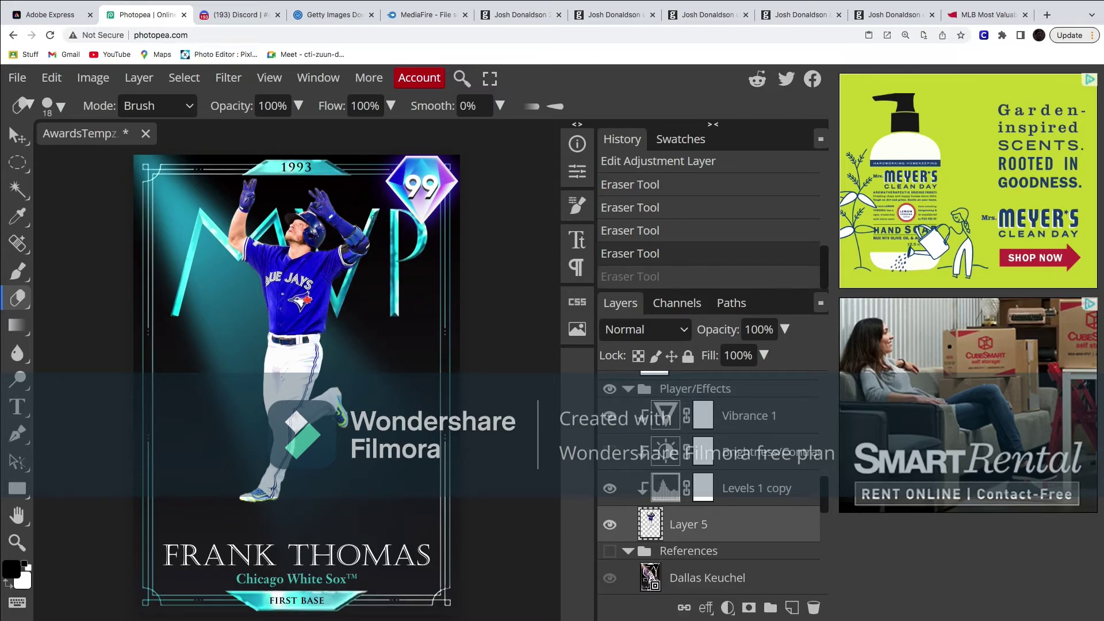
Step: Erase the leftover background between the glove's thumb and the top of the helmet on Layer 5 with a 6 px Eraser
scroll(370, 217, "up", 10)
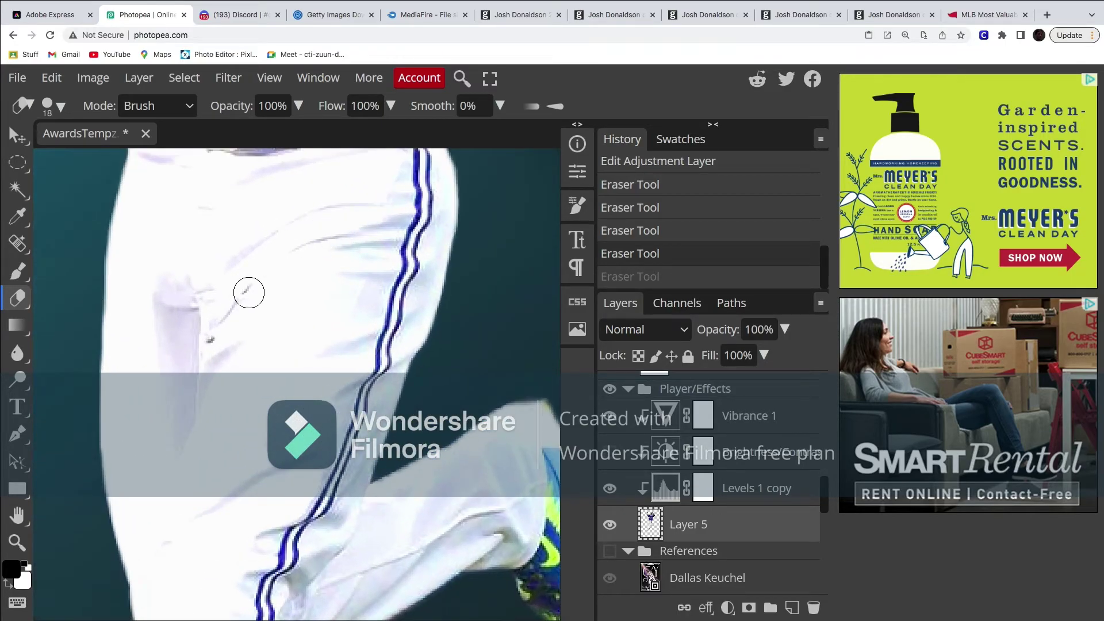
left_click(17, 515)
scroll(310, 259, "up", 10)
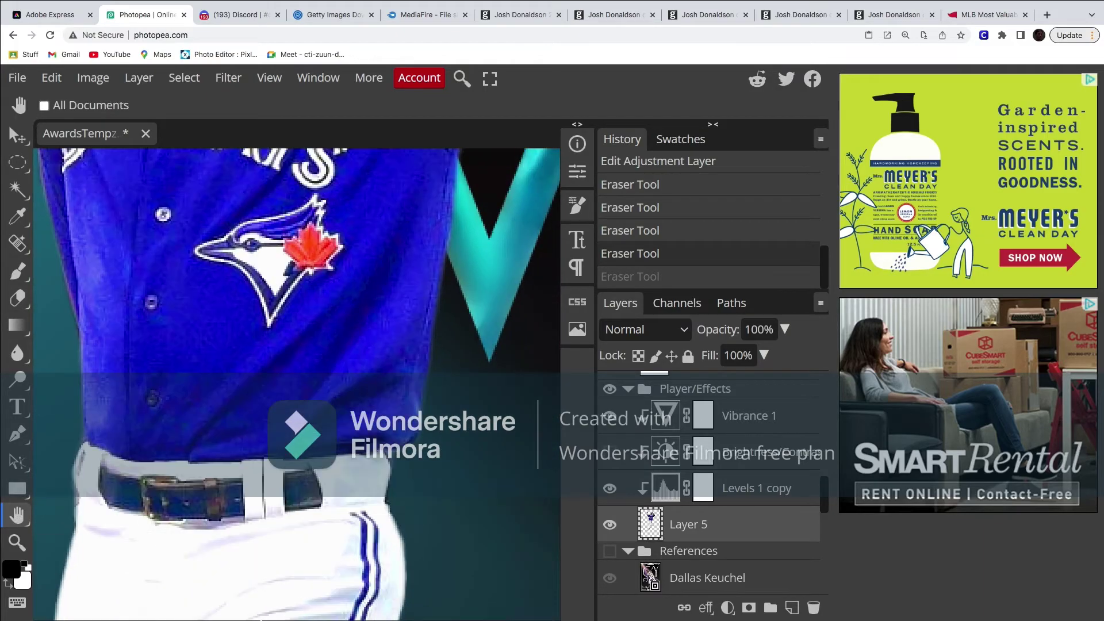
scroll(328, 230, "down", 2)
left_click_drag(328, 230, 495, 521)
scroll(396, 486, "up", 2)
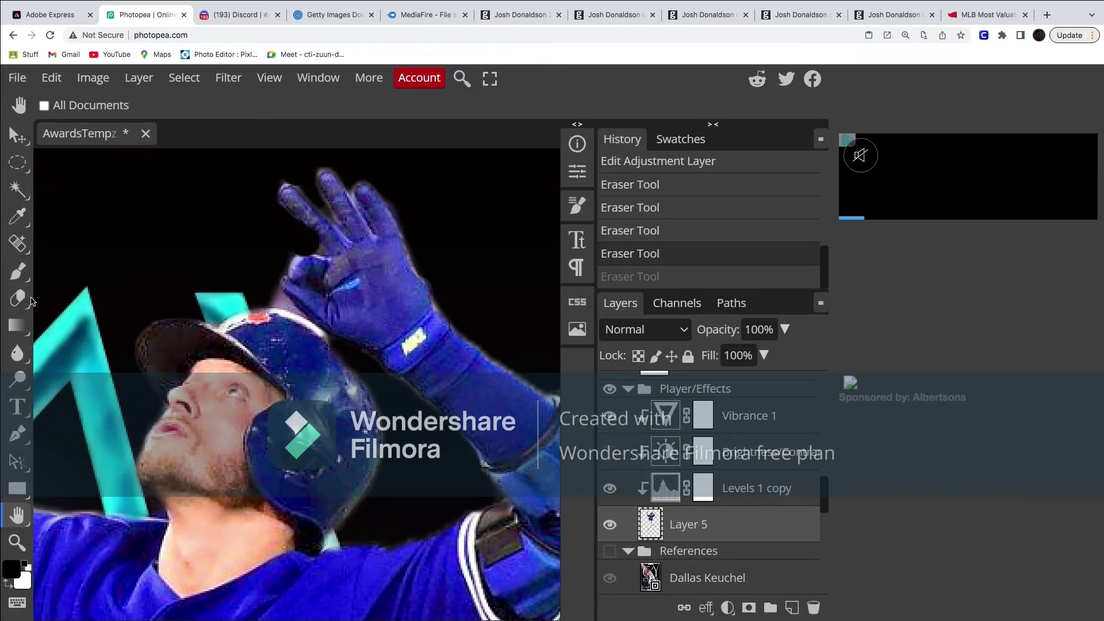
key("super+plus")
key("super+plus")
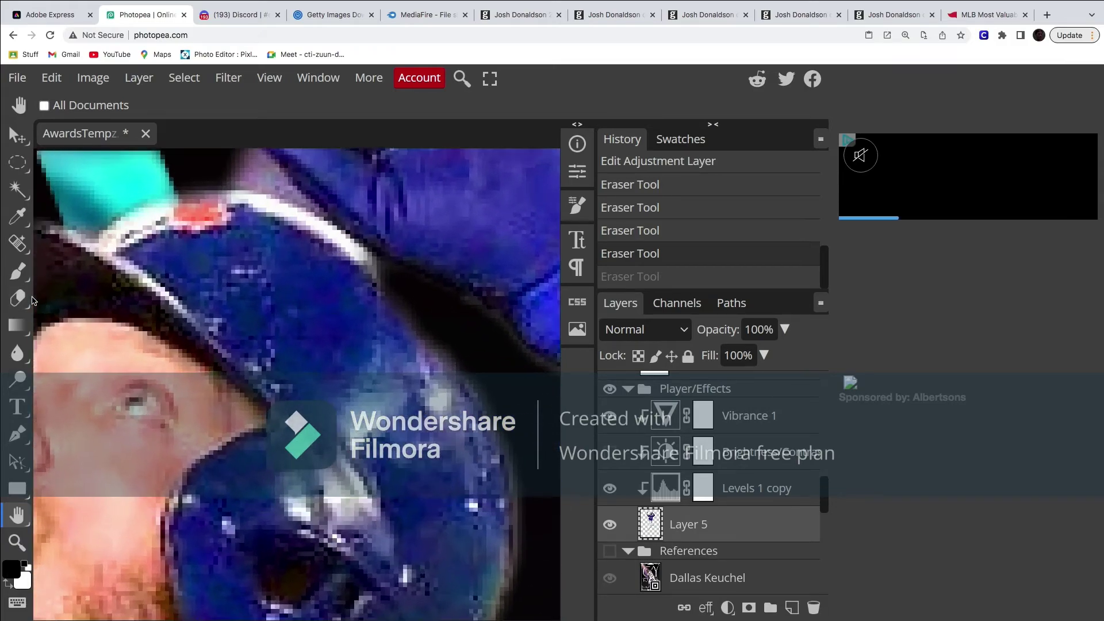
left_click_drag(233, 248, 294, 407)
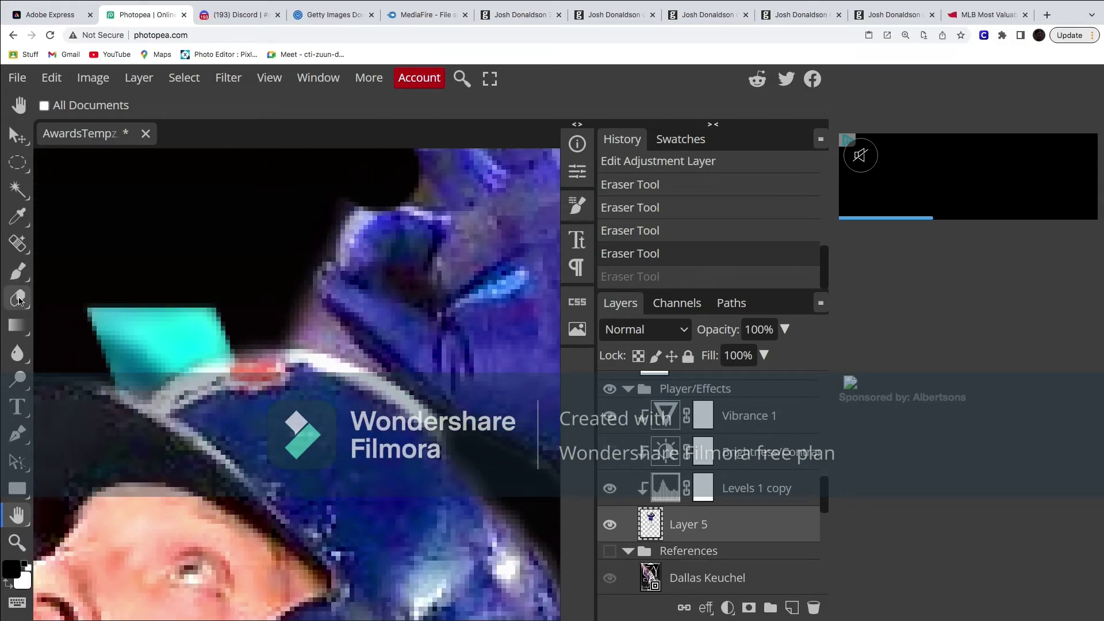
left_click(17, 298)
left_click(51, 105)
left_click_drag(167, 154, 155, 162)
mouse_move(301, 324)
left_mouse_down()
mouse_move(308, 331)
mouse_move(291, 329)
mouse_move(356, 353)
mouse_move(330, 342)
mouse_move(340, 335)
left_mouse_up()
scroll(368, 195, "up", 5)
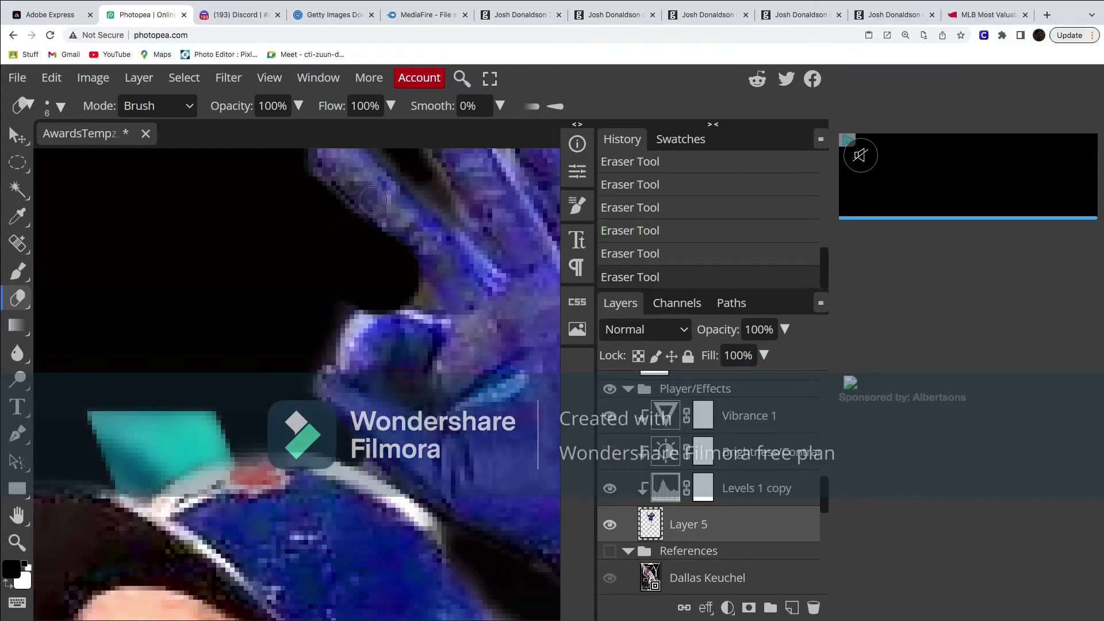
Step: Erase the fringe between the glove's fingers and along the helmet's edge below the glove, undoing the stray stroke and redoing it
mouse_move(419, 288)
left_mouse_down()
mouse_move(424, 295)
mouse_move(418, 280)
left_mouse_up()
left_click_drag(421, 174, 467, 232)
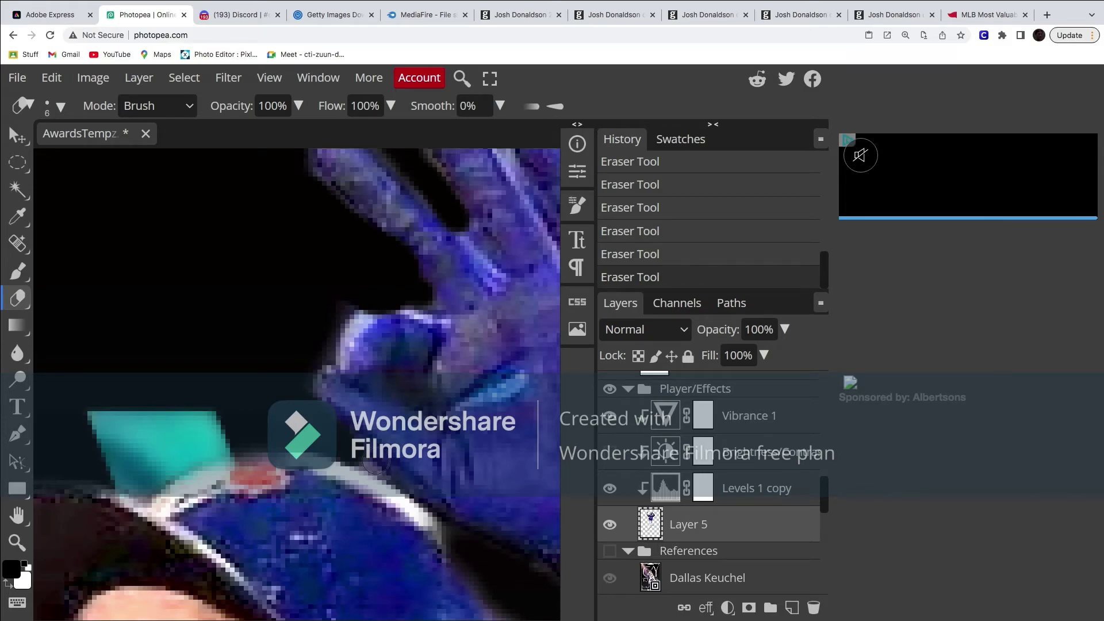
left_click_drag(366, 460, 523, 554)
key("ctrl+z")
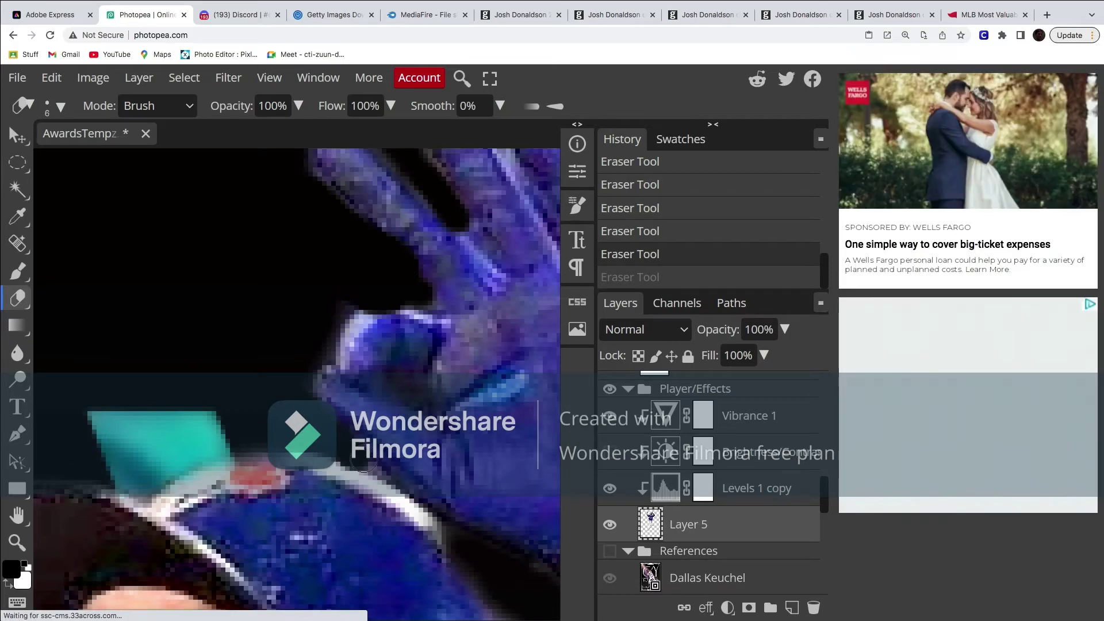
left_click(390, 475)
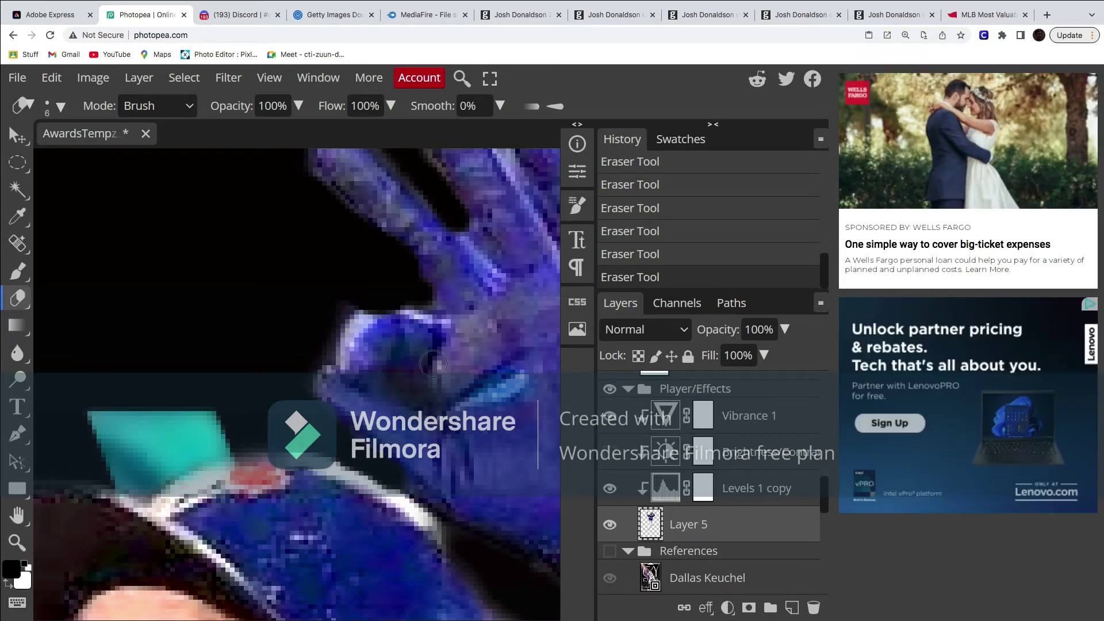
Step: Replace the player name text FRANK THOMAS on the card with JOSH DONALDSON
scroll(434, 367, "down", 2)
scroll(434, 366, "down", 3)
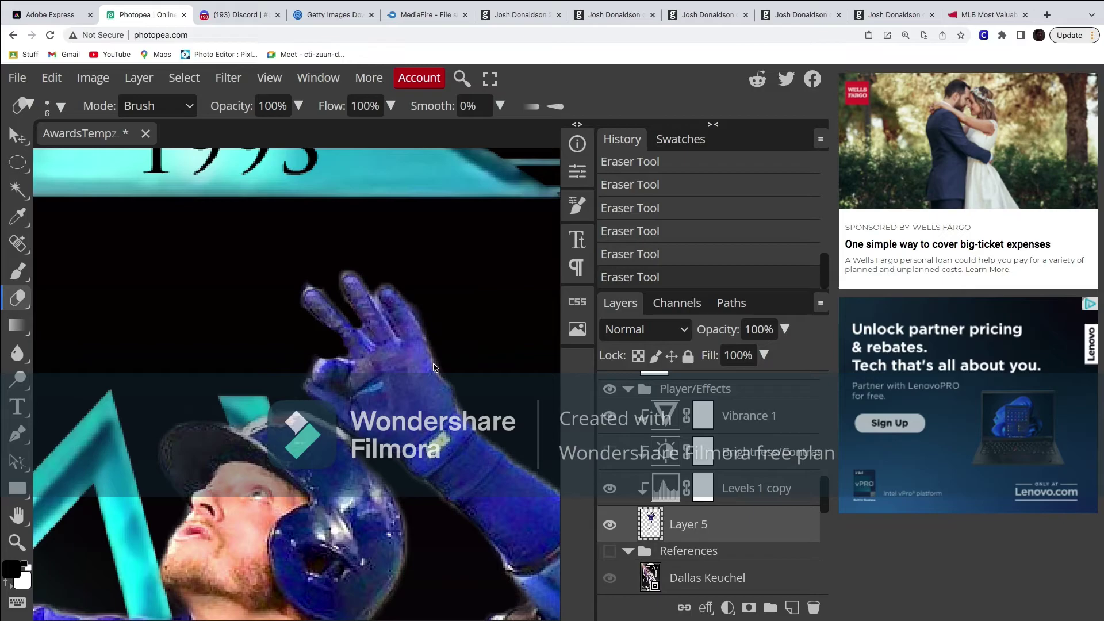
scroll(434, 366, "down", 3)
scroll(434, 366, "down", 4)
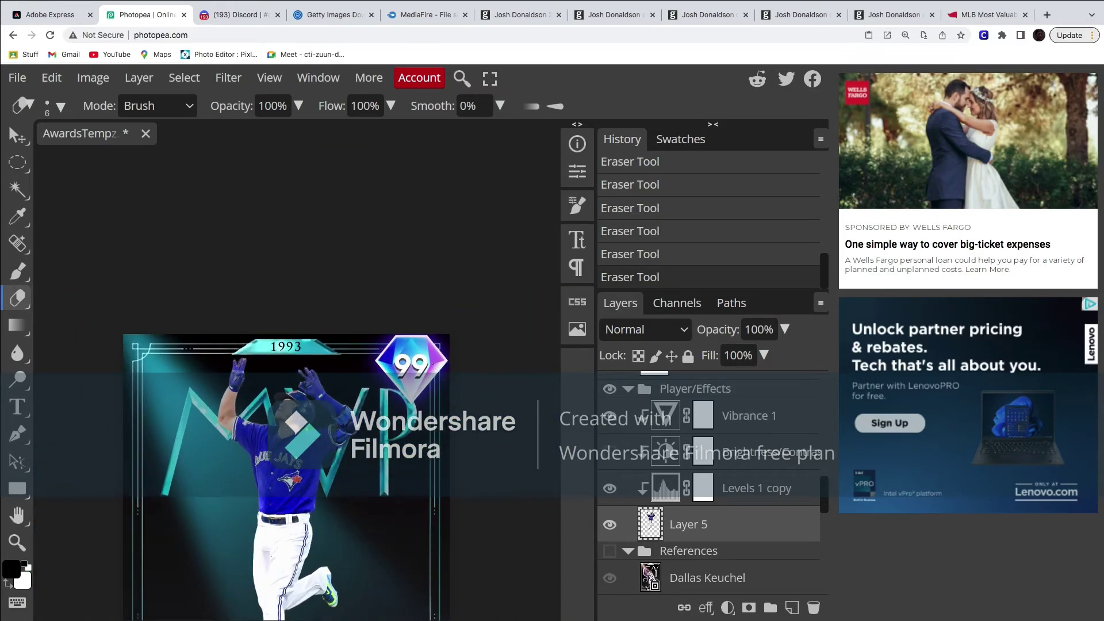
left_click(17, 514)
left_click_drag(282, 426, 295, 265)
left_click(17, 136)
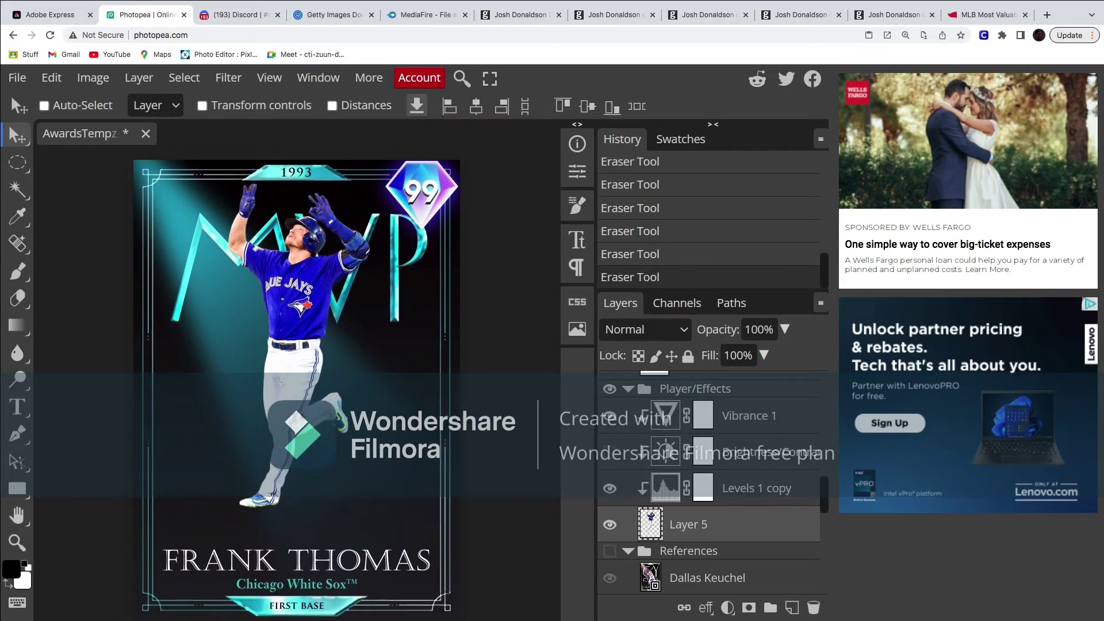
double_click(304, 562)
type("J")
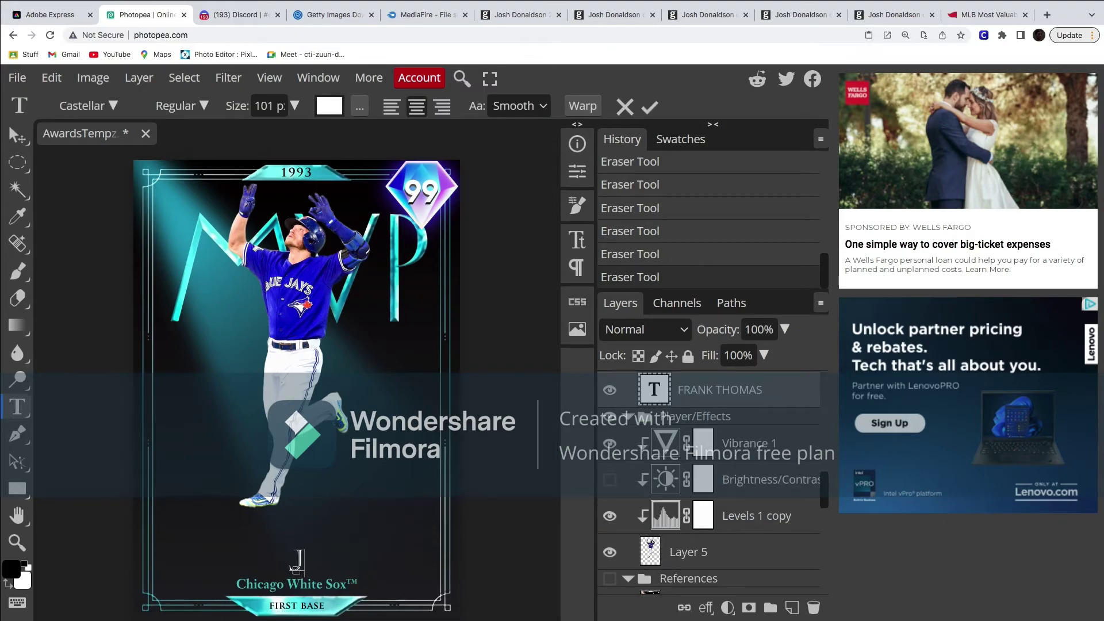
type("OSH DONALDSON")
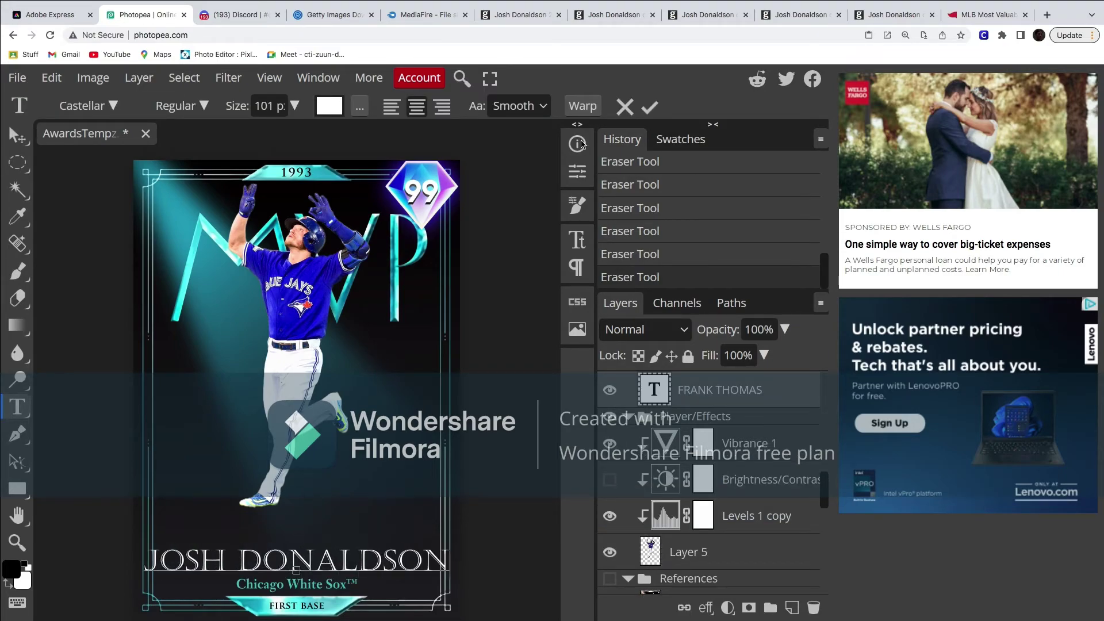
left_click(650, 107)
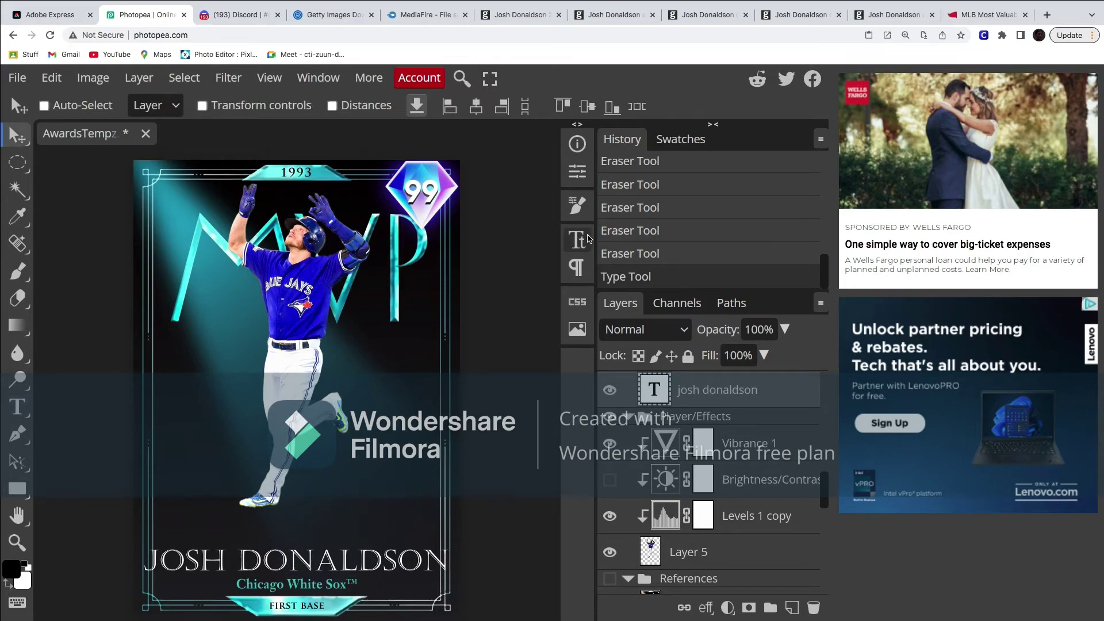
Step: Scale the player name text down proportionally to about 87% so it fits inside the card's frame
left_click(587, 239)
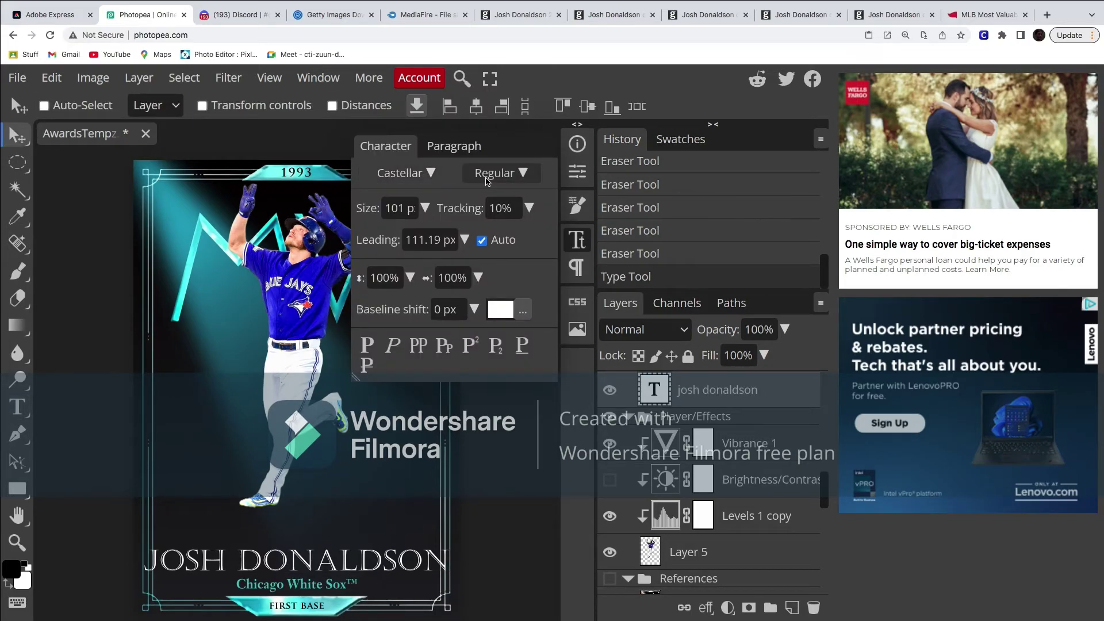
left_click(577, 240)
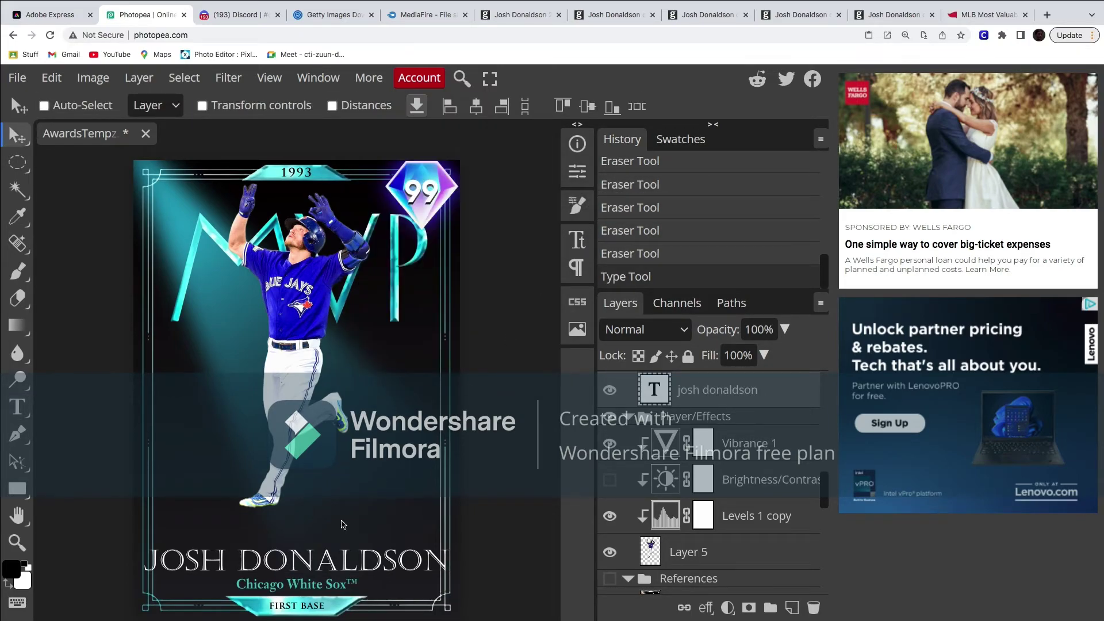
left_click(202, 106)
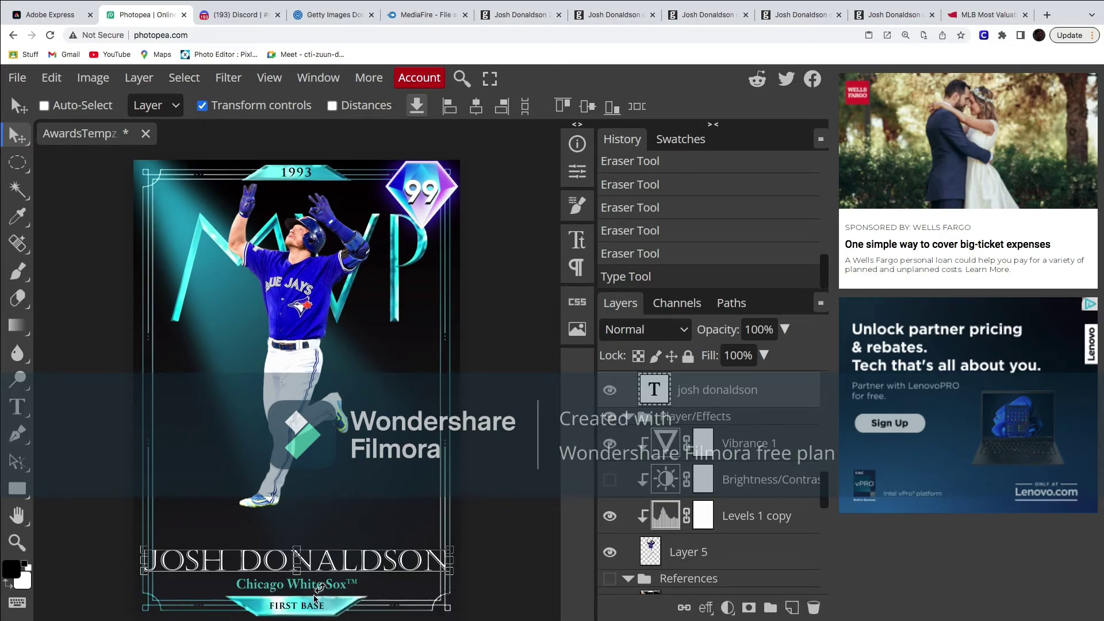
left_click_drag(296, 550, 298, 555)
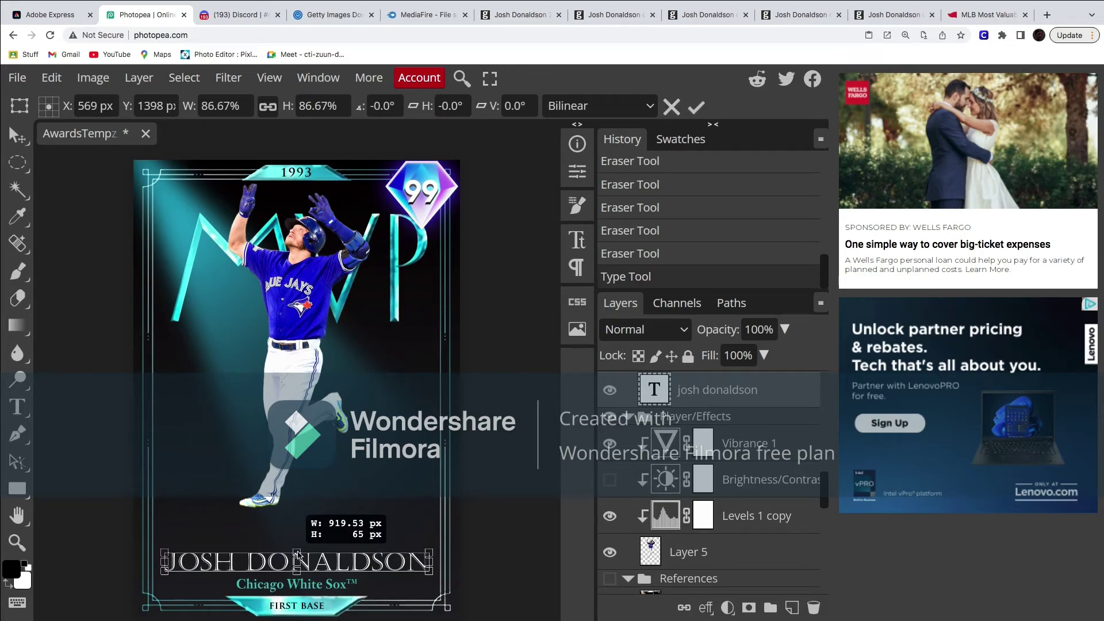
left_click(696, 109)
left_click(202, 106)
Step: Replace the team name under the player name with Toronto Blue Jays, keeping the trademark sign
left_click(17, 406)
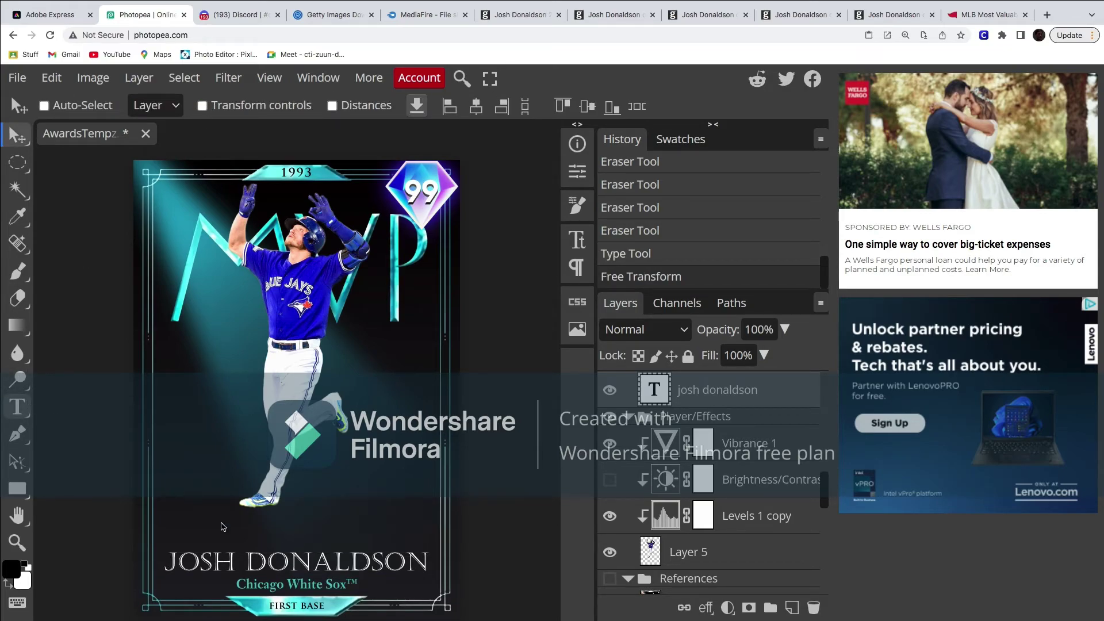
left_click(344, 584)
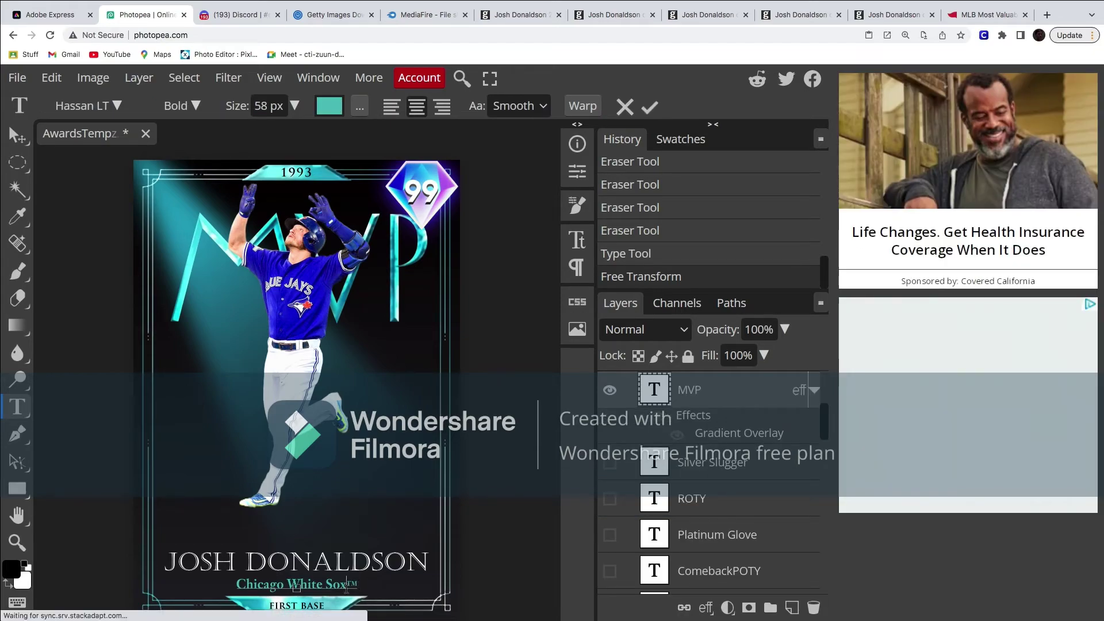
key("ctrl+a")
key("BackSpace")
type("Toronto Blue J")
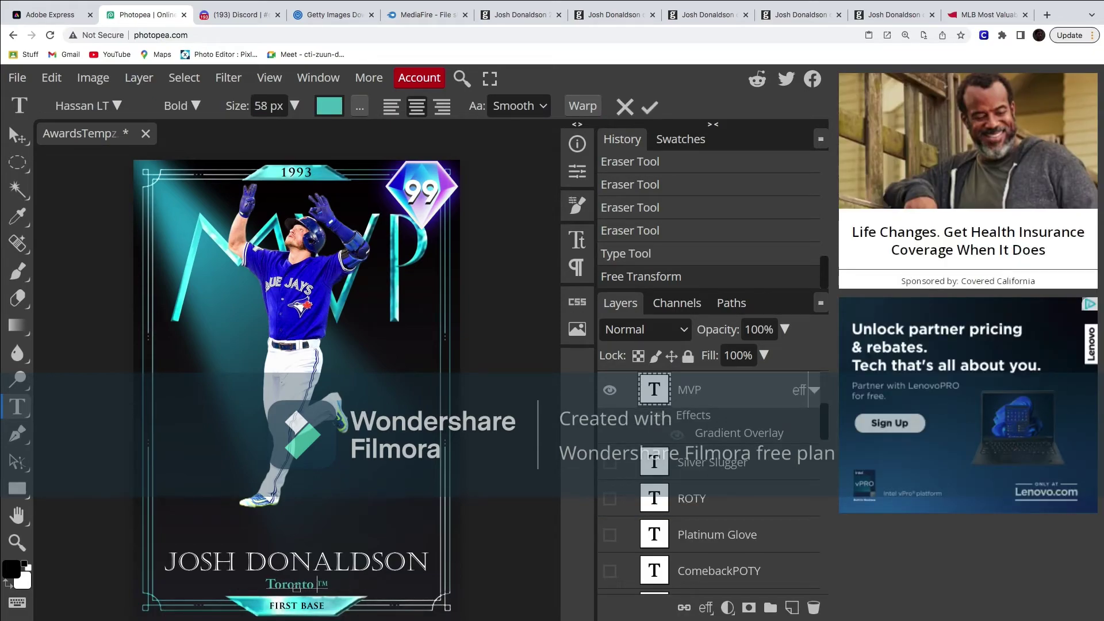
type("ays")
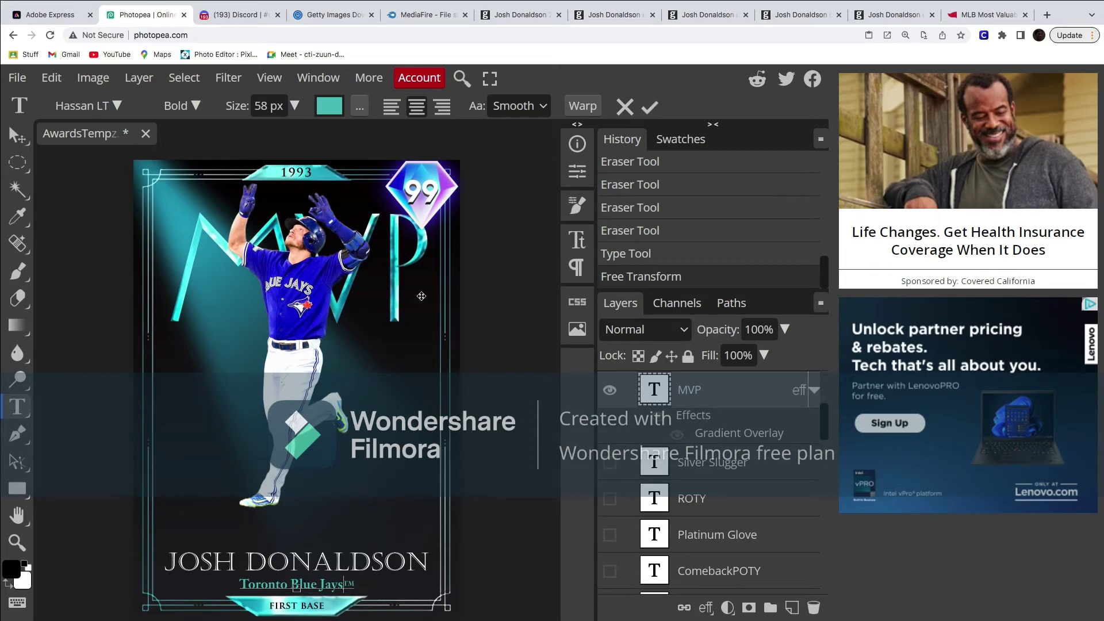
left_click(649, 106)
Step: Enable the layer effects of the MVP text layer, including its Gradient Overlay
left_click(662, 418)
left_click(662, 419)
left_click(677, 436)
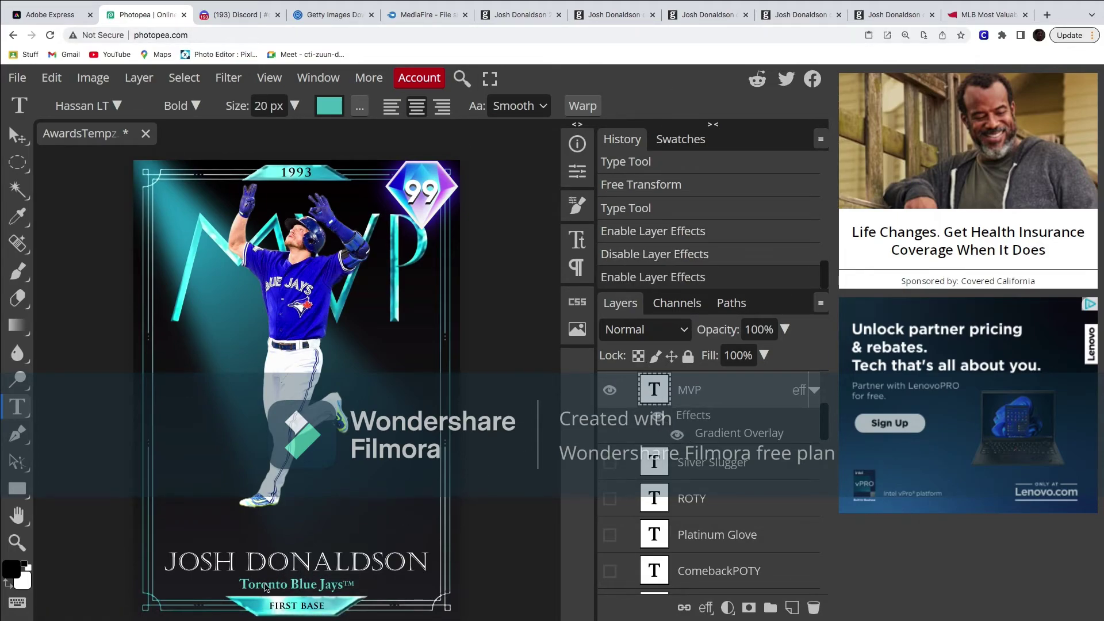
Step: Change the position text at the card's lower edge from first base to THIRD BASE
left_click(305, 607)
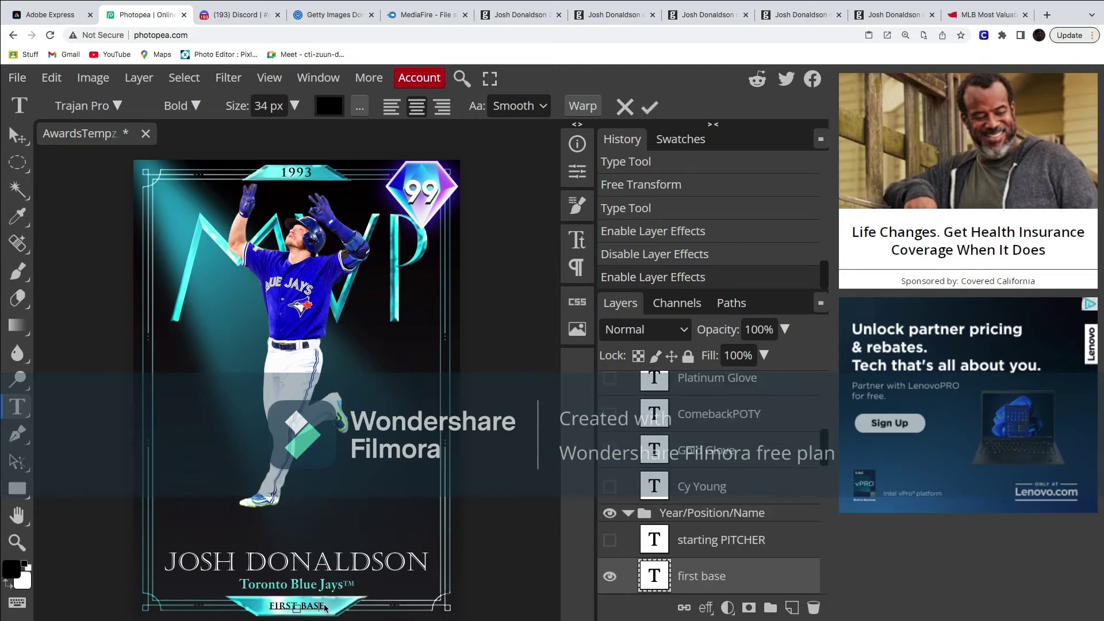
key("BackSpace")
key("BackSpace")
key("BackSpace")
key("BackSpace")
type("THIRD")
left_click(649, 107)
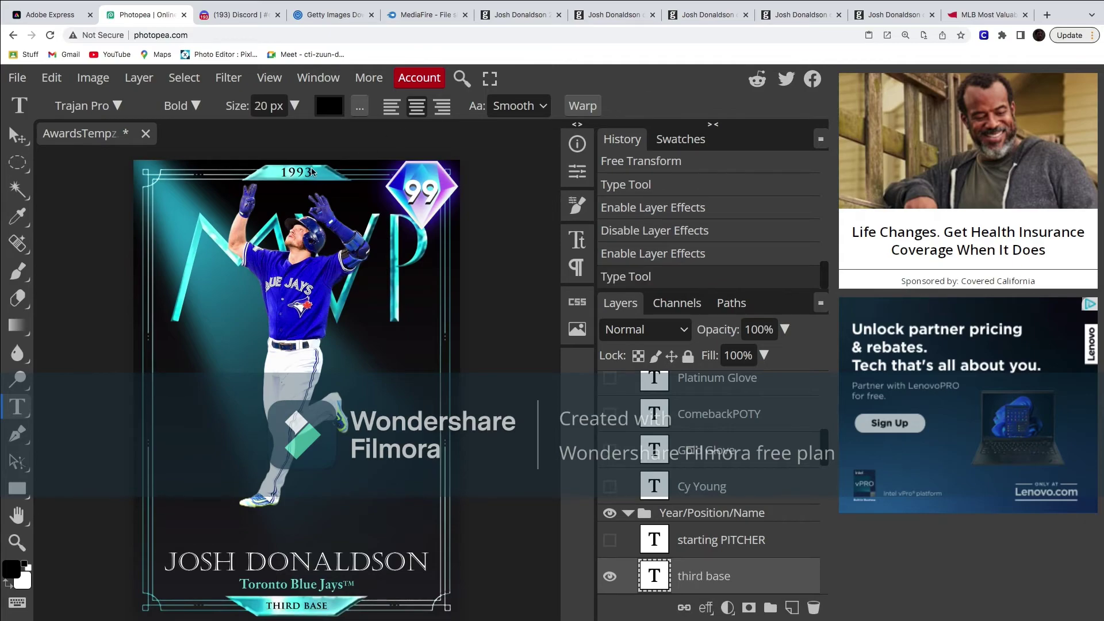
Step: Change the year at the card's upper edge to 2015
left_click(296, 173)
type("2015")
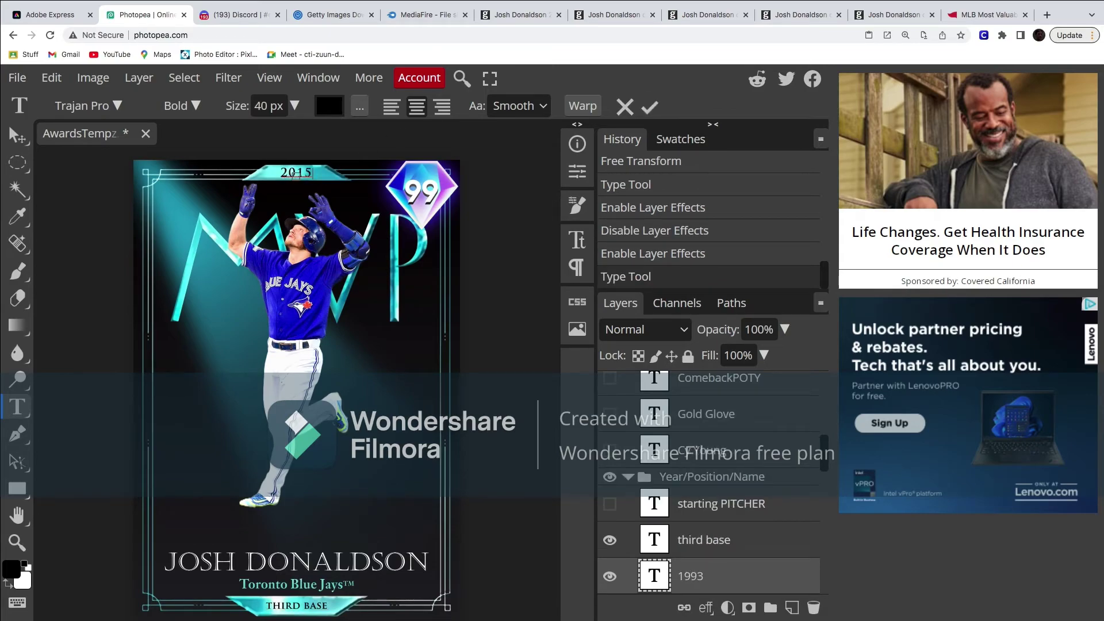
left_click(651, 107)
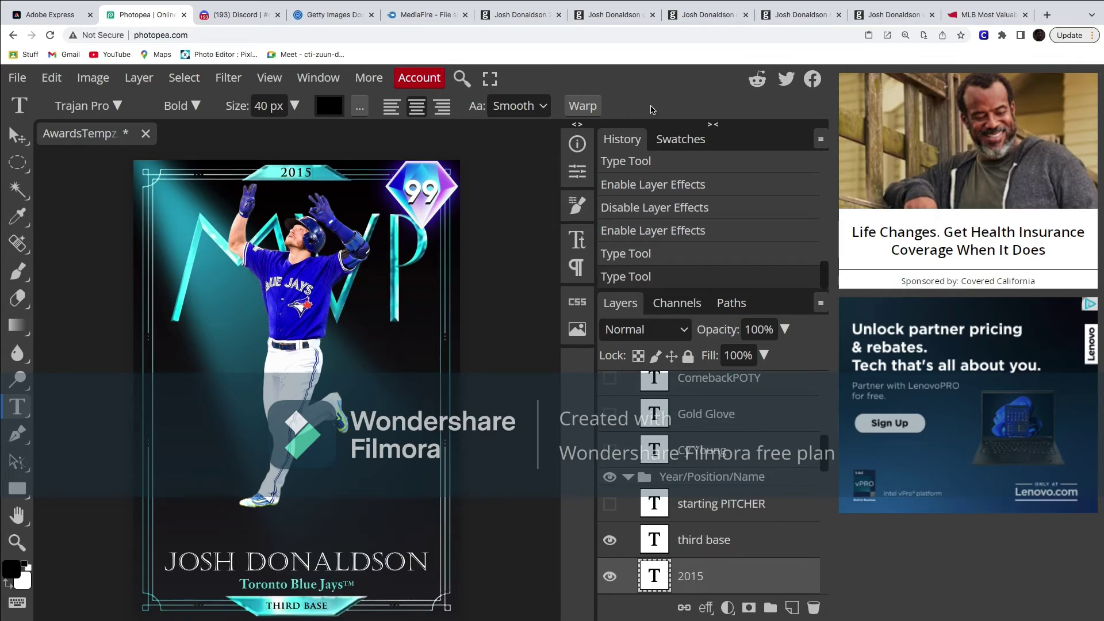
Step: Set the player's Vibrance 1 adjustment layer to vibrance 64 and saturation 67
scroll(660, 420, "down", 10)
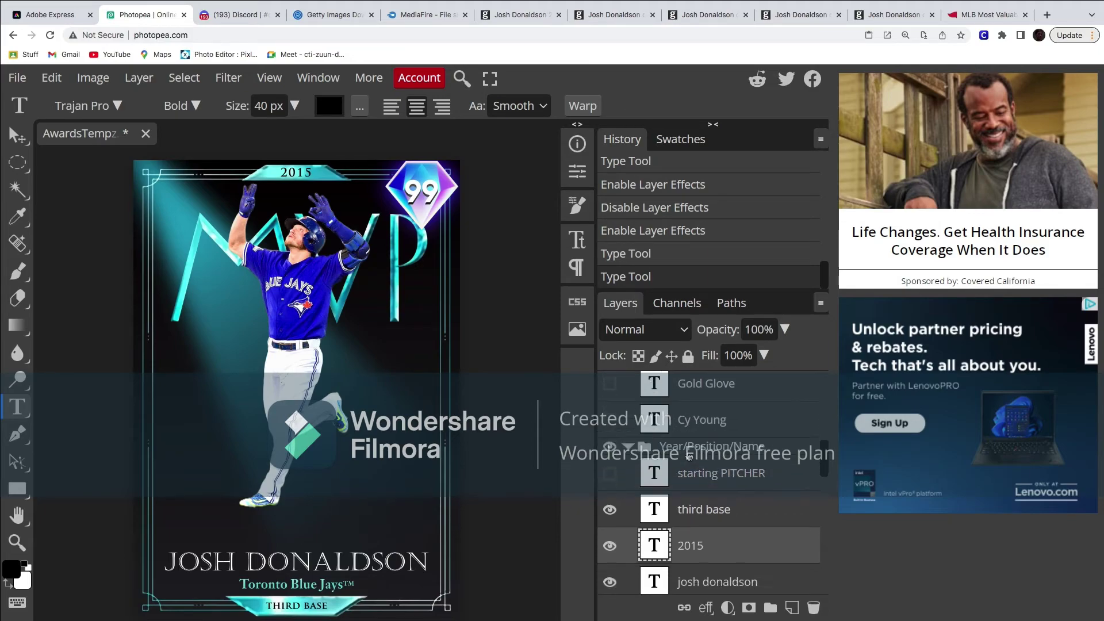
left_click(656, 481)
scroll(648, 430, "up", 1)
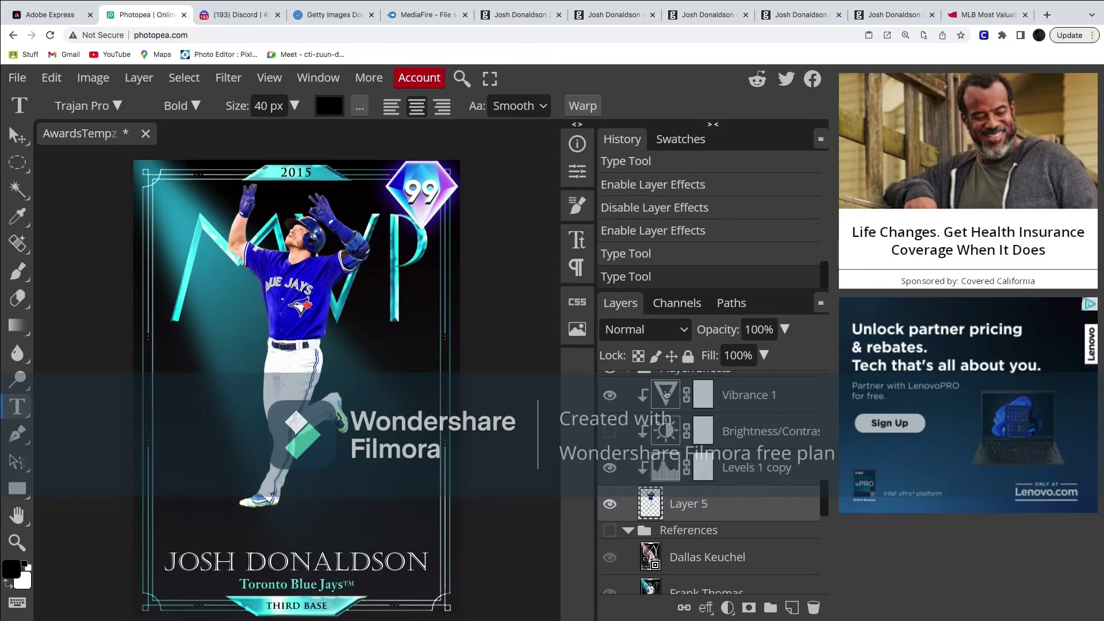
double_click(665, 395)
left_click_drag(476, 266, 499, 266)
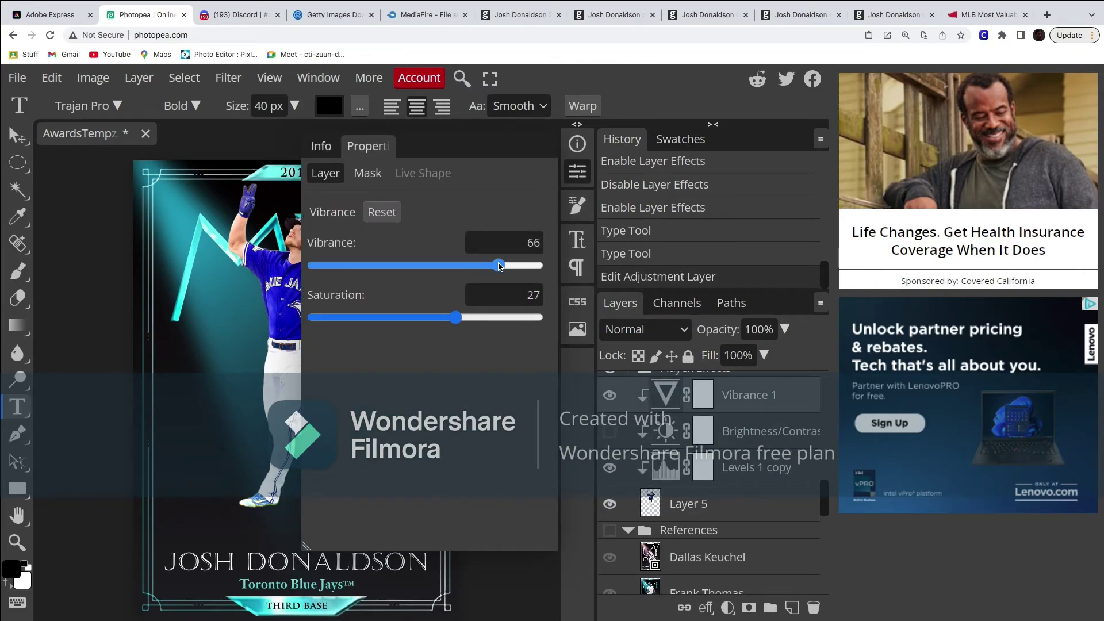
left_click_drag(455, 318, 504, 325)
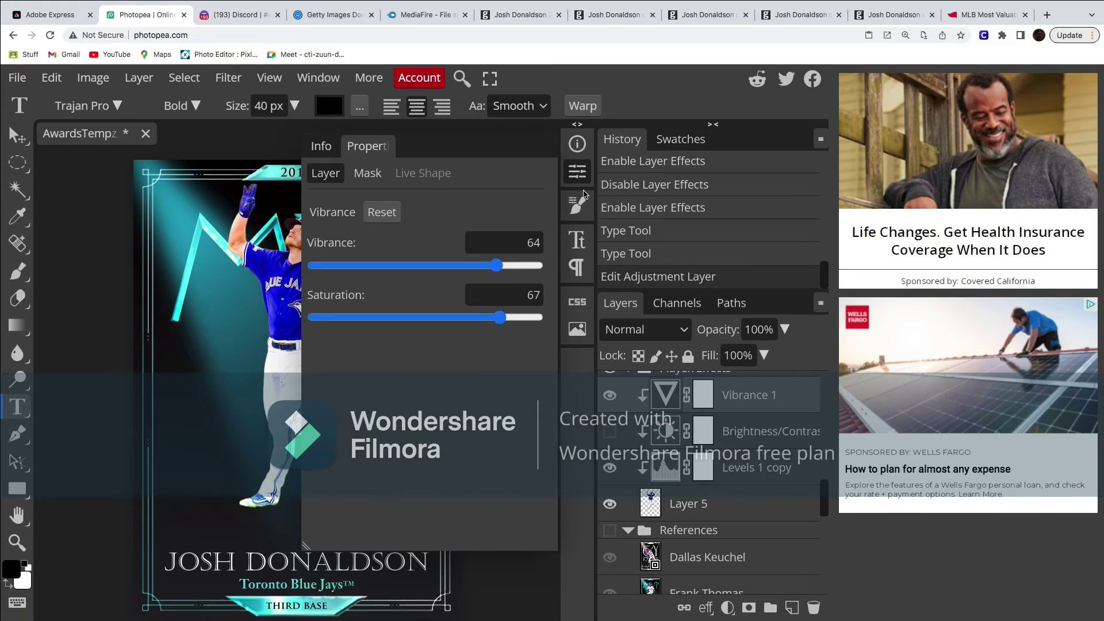
left_click(578, 172)
Step: Compare the player with and without the Vibrance 1 adjustment, and set its vibrance to 30
left_click(613, 396)
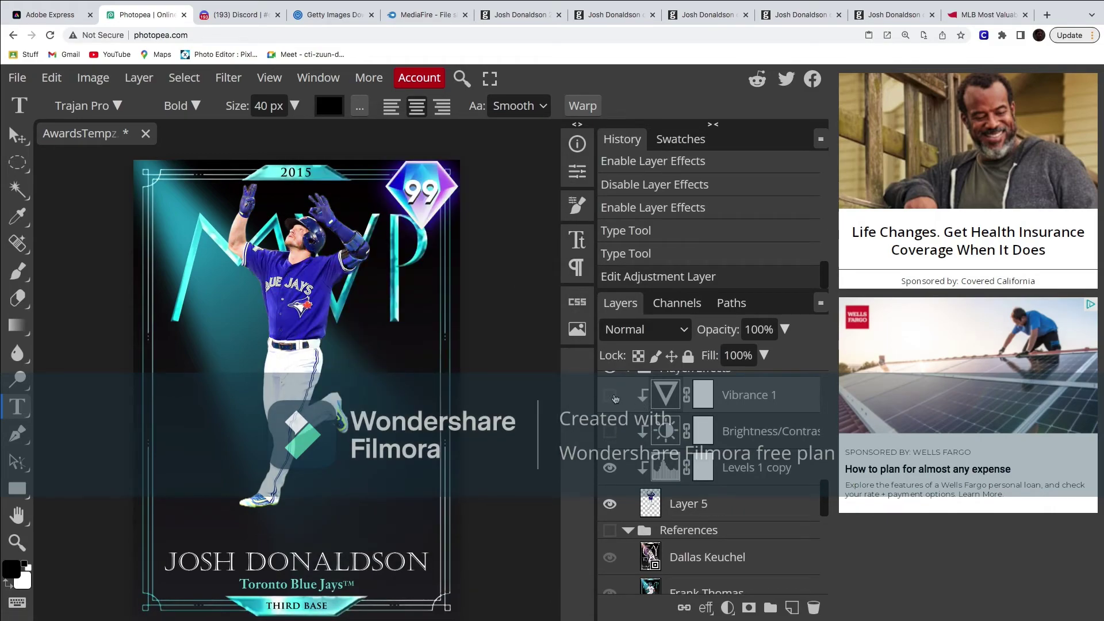
left_click(612, 396)
double_click(665, 394)
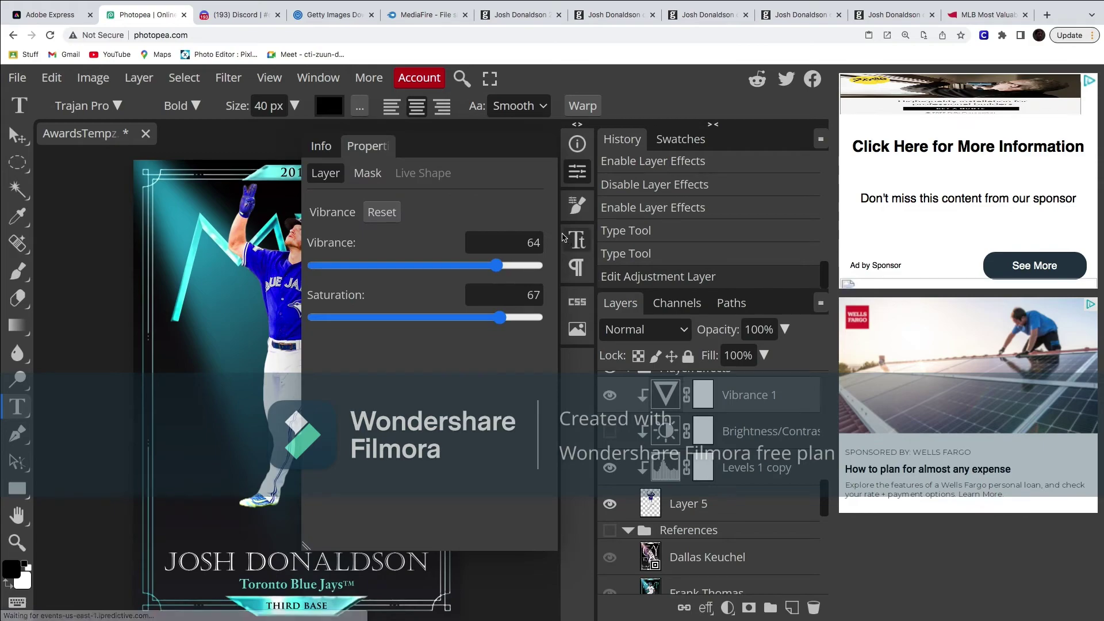
left_click(539, 248)
type("30")
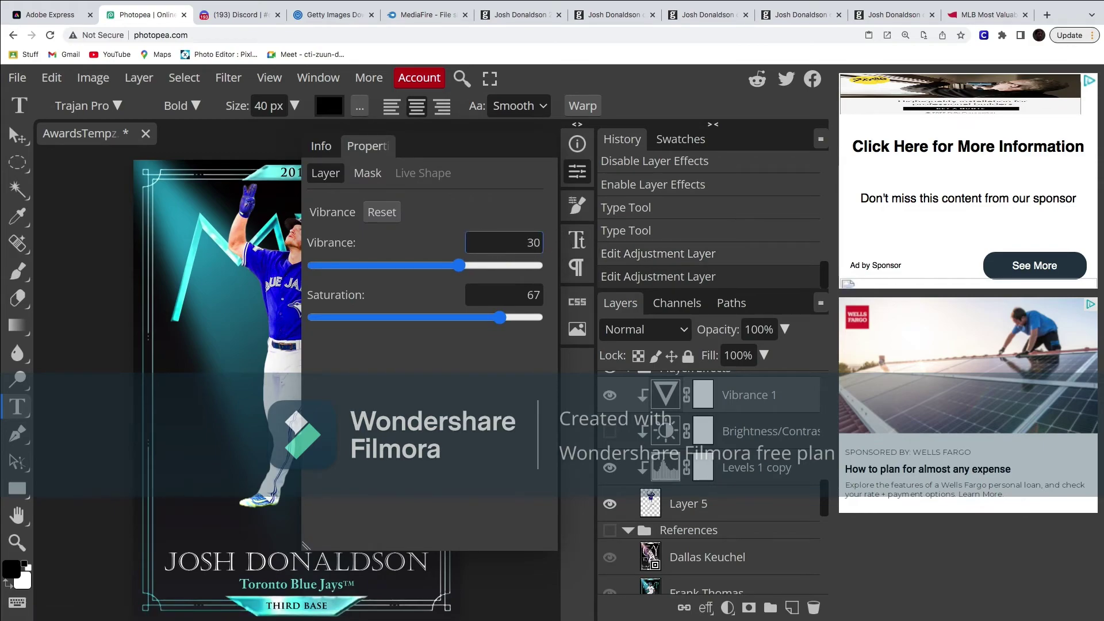
Step: Set the Vibrance 1 adjustment's saturation to 50 and compare the player with and without it
left_click(539, 294)
type("50")
key("Return")
double_click(610, 394)
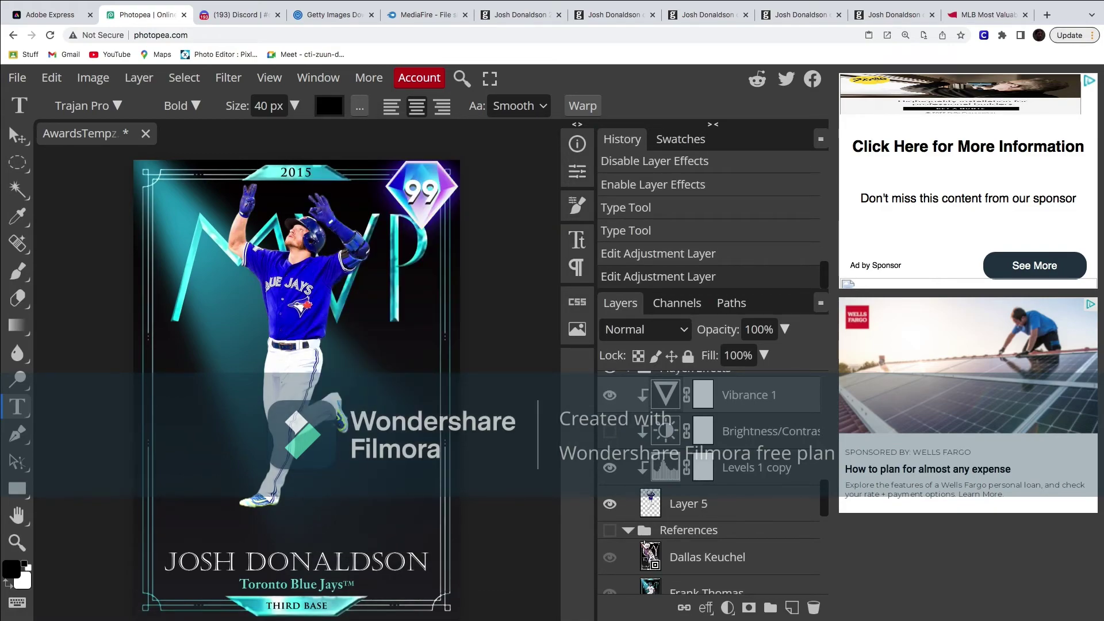
Step: Duplicate Layer 5, place the copy beneath the original and convert it to a smart object
right_click(656, 508)
left_click(718, 135)
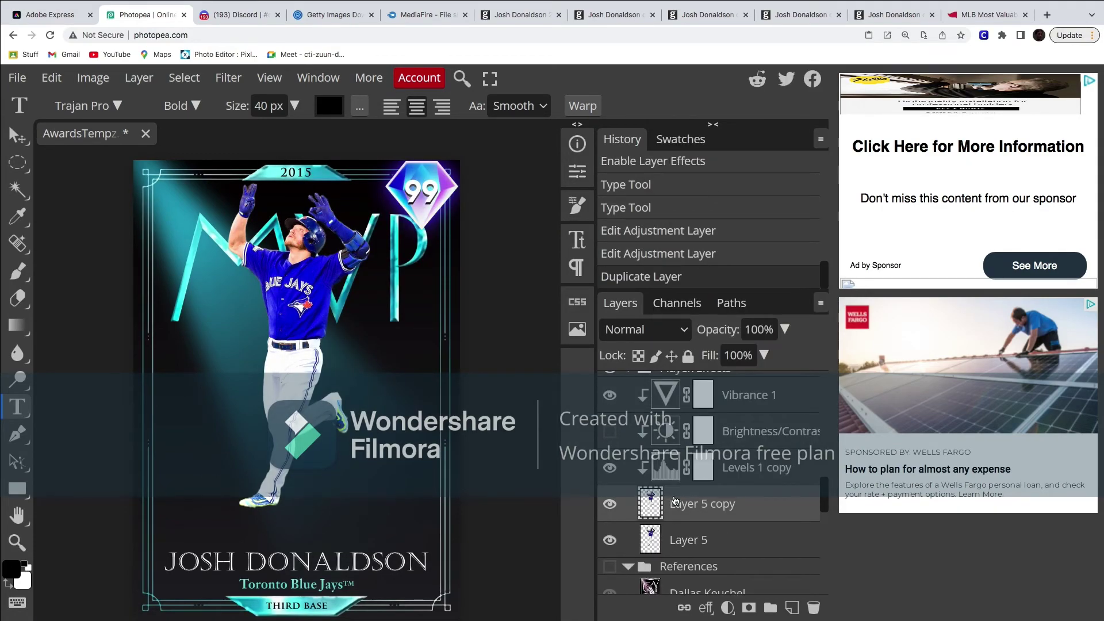
left_click_drag(675, 503, 689, 546)
right_click(661, 538)
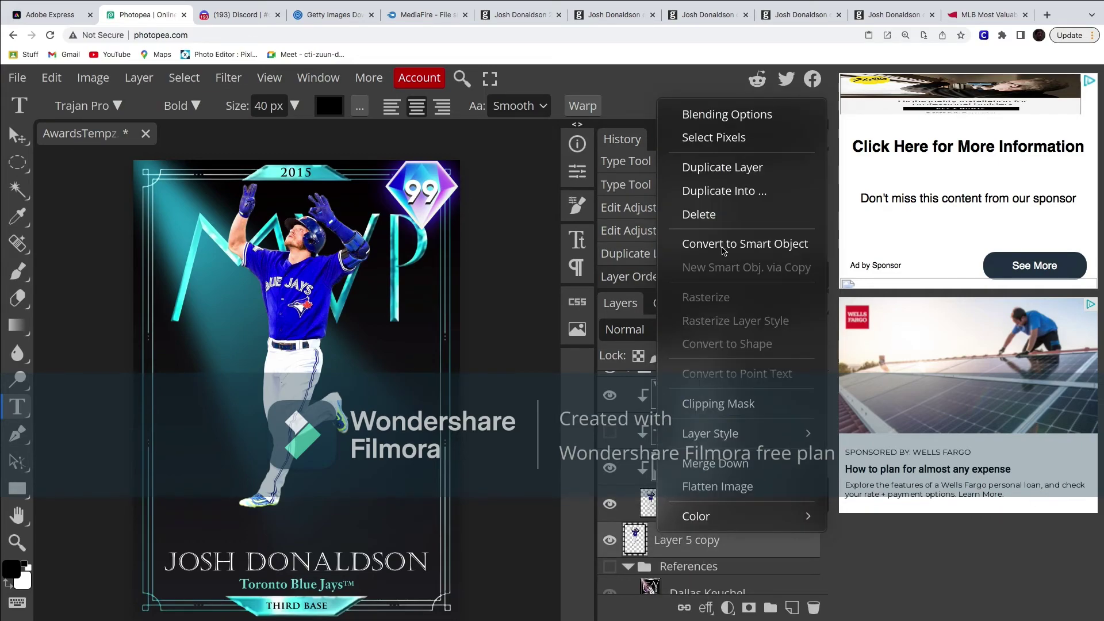
left_click(744, 244)
Step: Open the contents of the Layer 5 copy smart object and flip the player image vertically
double_click(635, 539)
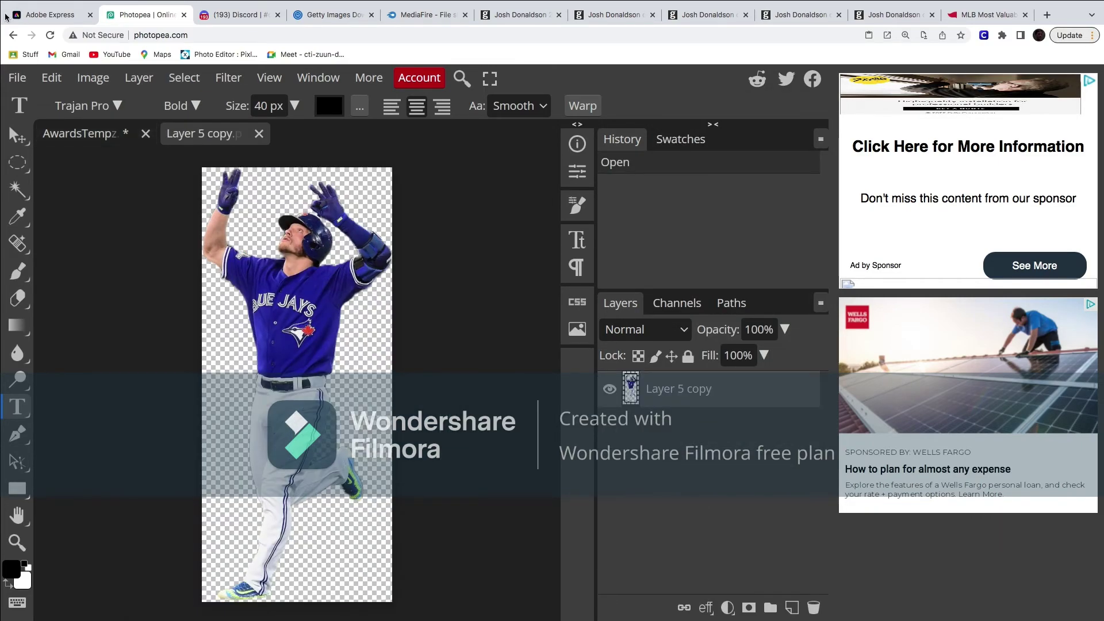
left_click(131, 82)
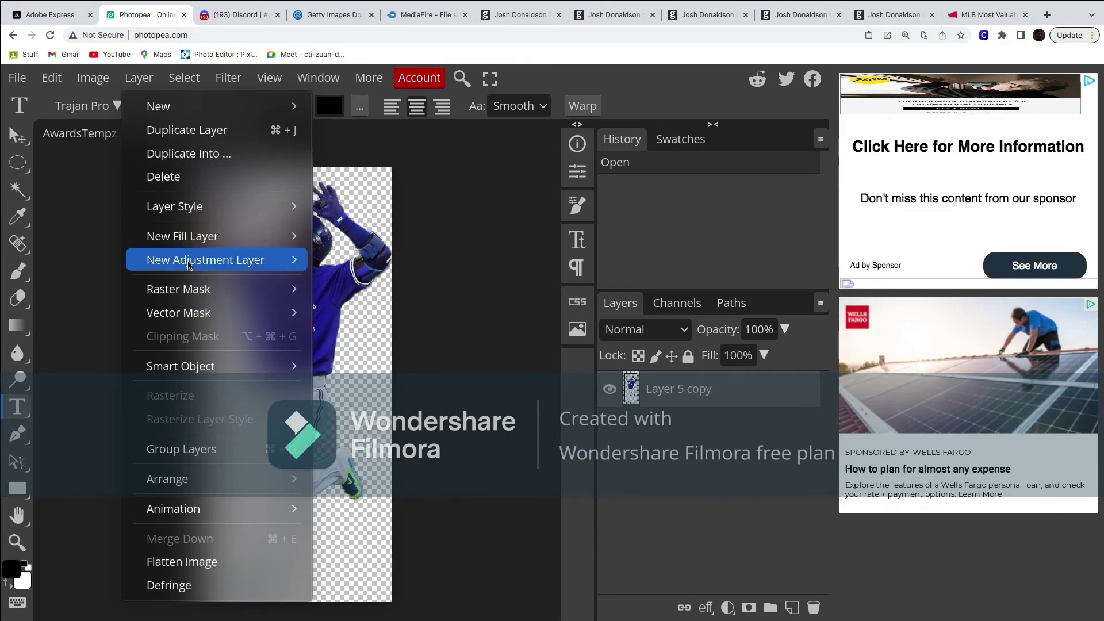
mouse_move(203, 242)
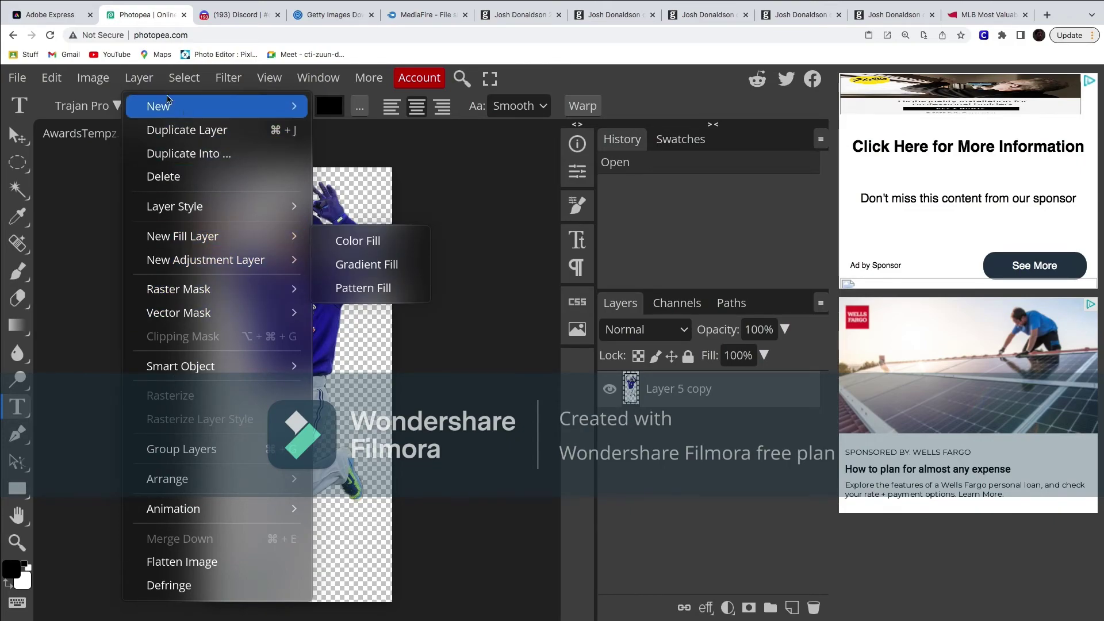
mouse_move(93, 78)
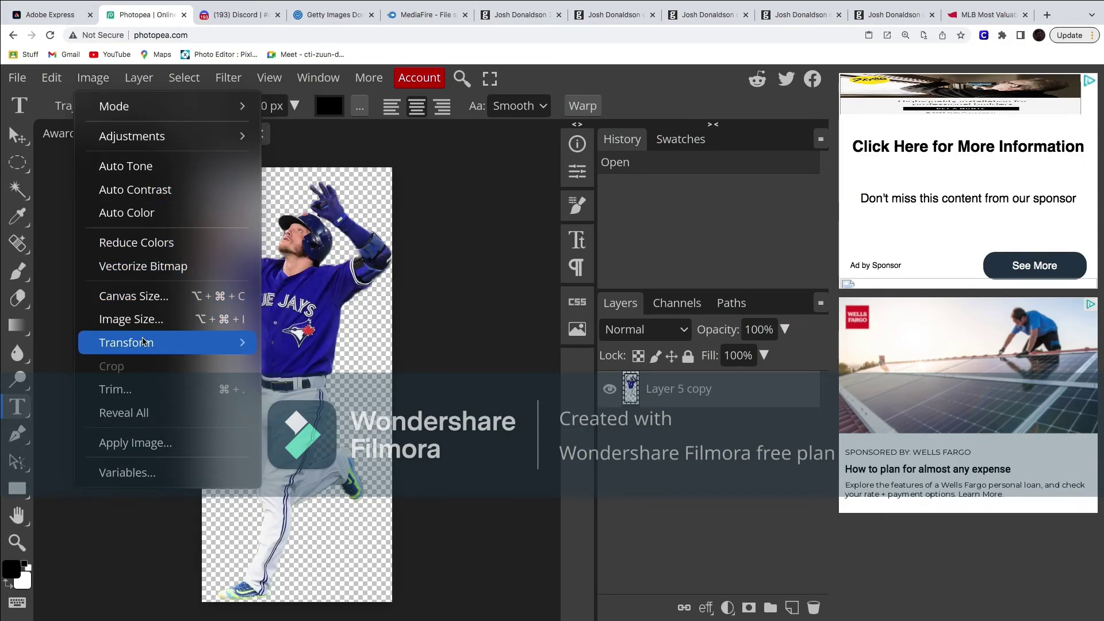
mouse_move(148, 342)
left_click(335, 440)
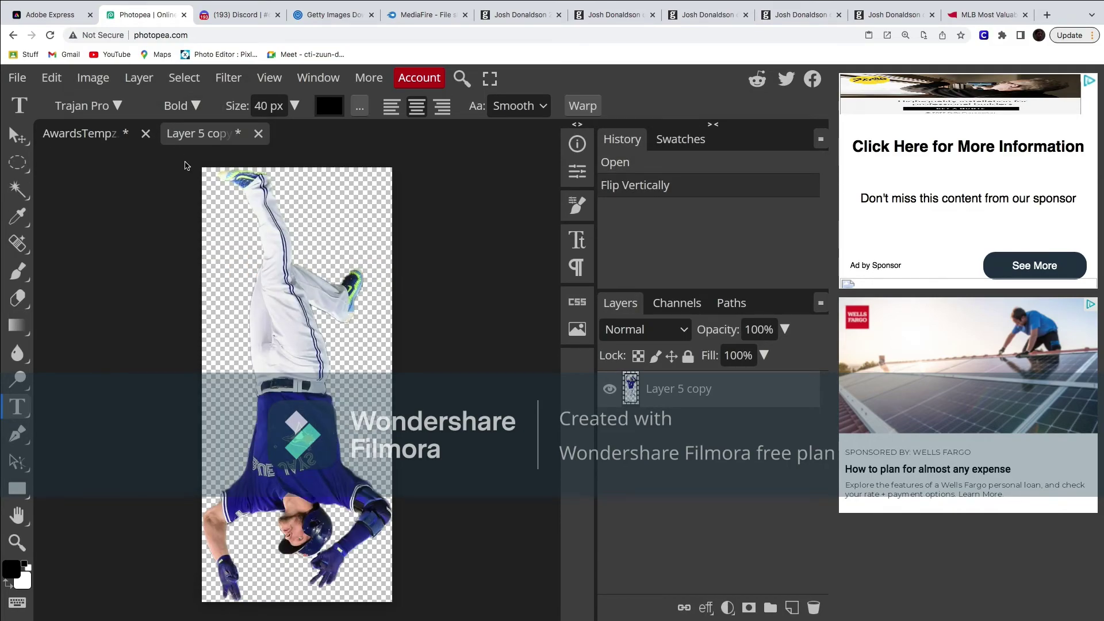
Step: Copy the flipped player layer into the AwardsTempz card and close the smart object document without saving
left_click_drag(645, 398, 83, 134)
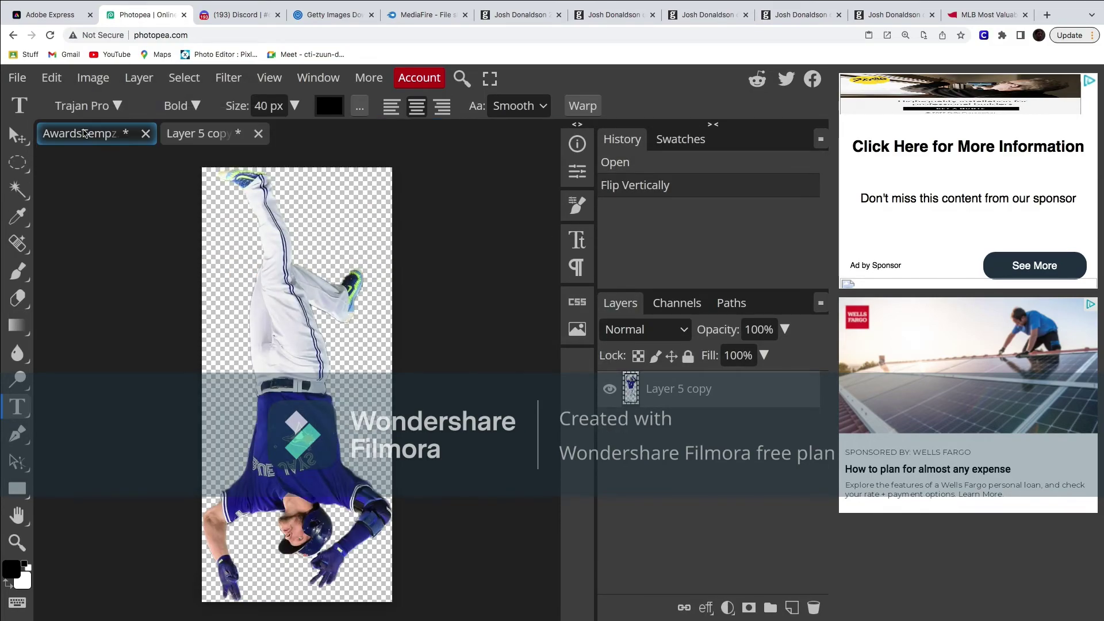
left_click_drag(204, 143, 226, 144)
left_click(258, 135)
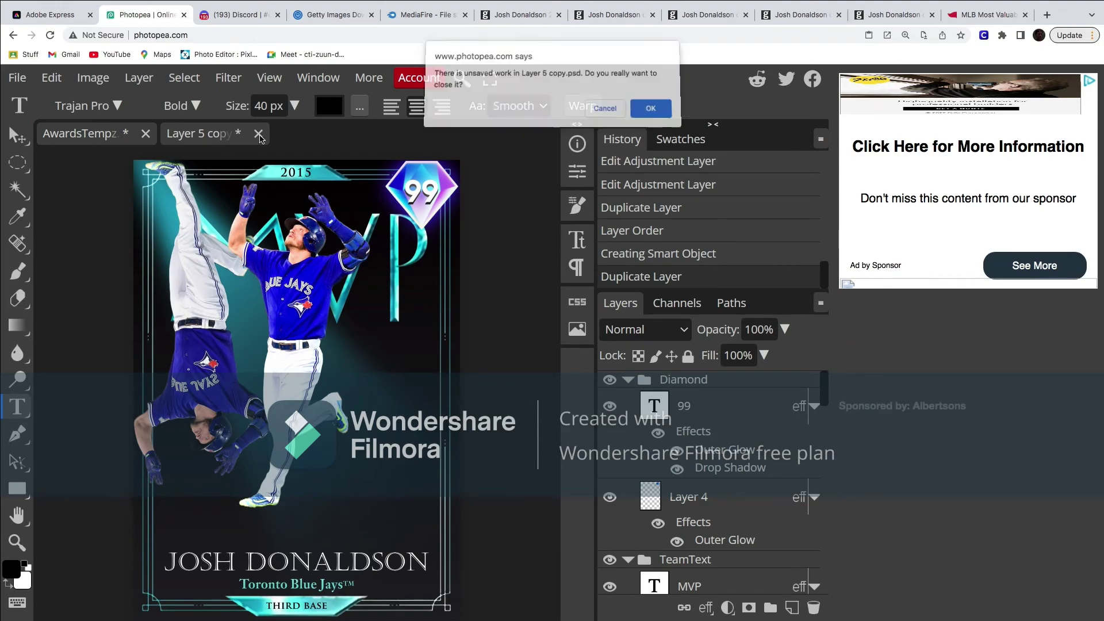
left_click(651, 111)
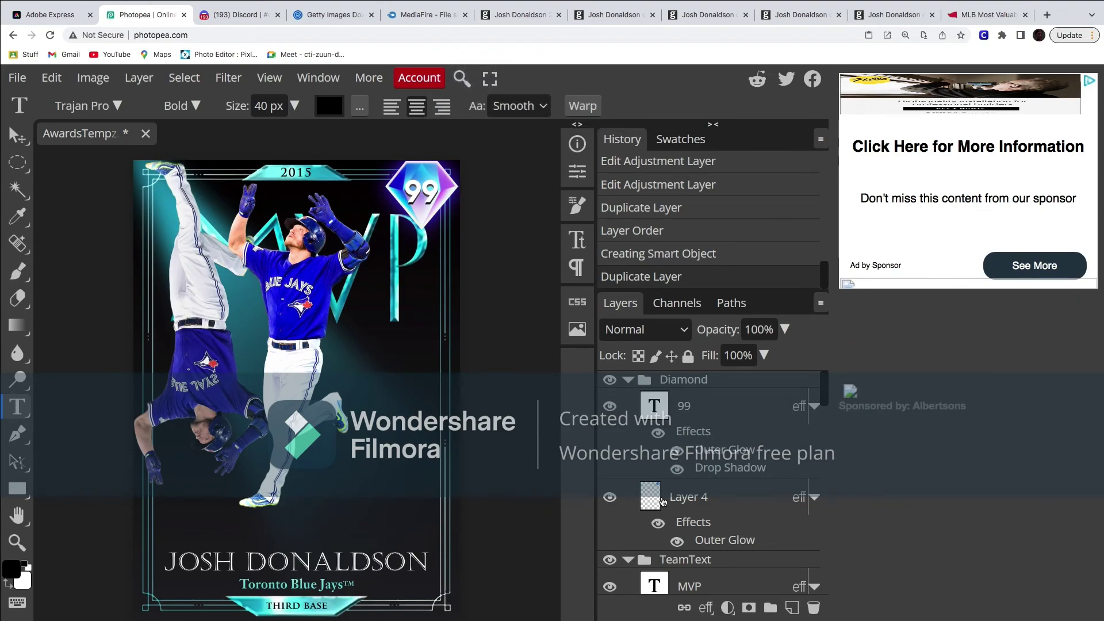
Step: Delete the smart object copy and move the flipped player directly beneath the player's feet as a reflection
scroll(654, 506, "down", 10)
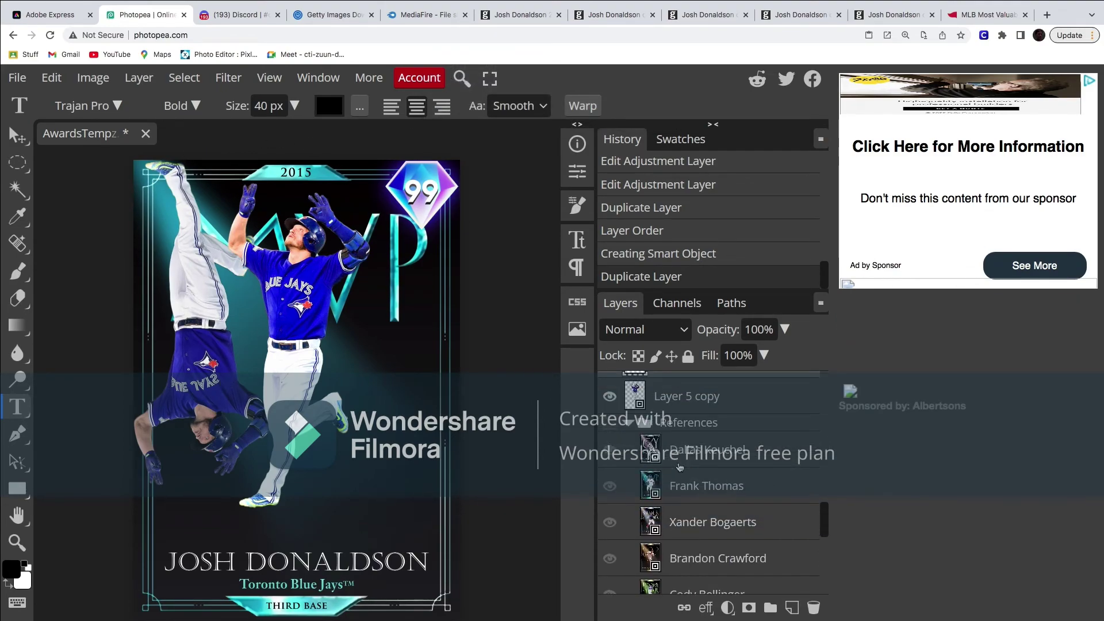
key("Delete")
scroll(642, 474, "up", 2)
left_click(661, 465)
left_click(17, 136)
left_click_drag(208, 233, 304, 577)
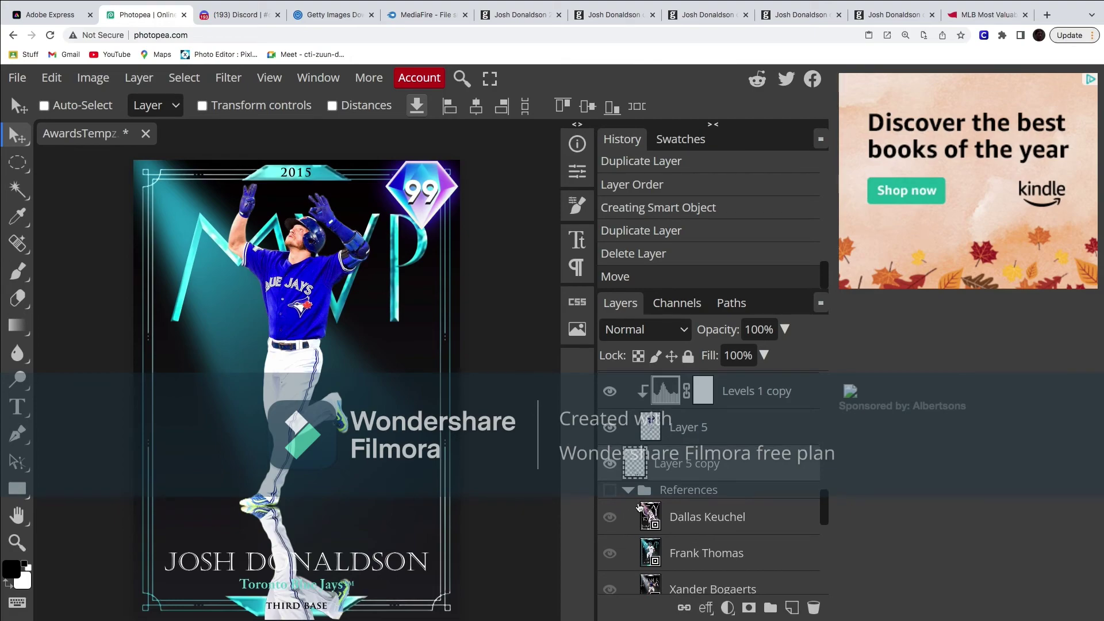
Step: Move the Dallas Keuchel layer out of the References group and hide both player layers to examine the reference's reflection
scroll(630, 441, "down", 2)
left_click_drag(674, 442, 684, 416)
scroll(630, 428, "up", 2)
left_click(609, 444)
left_click(607, 471)
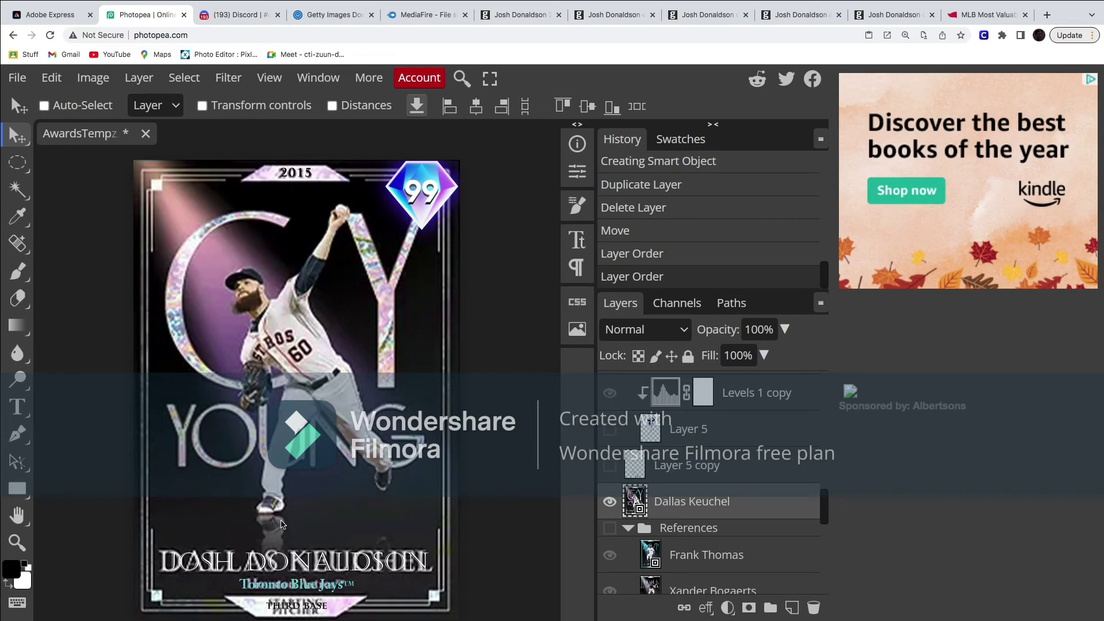
left_click_drag(280, 515, 276, 526)
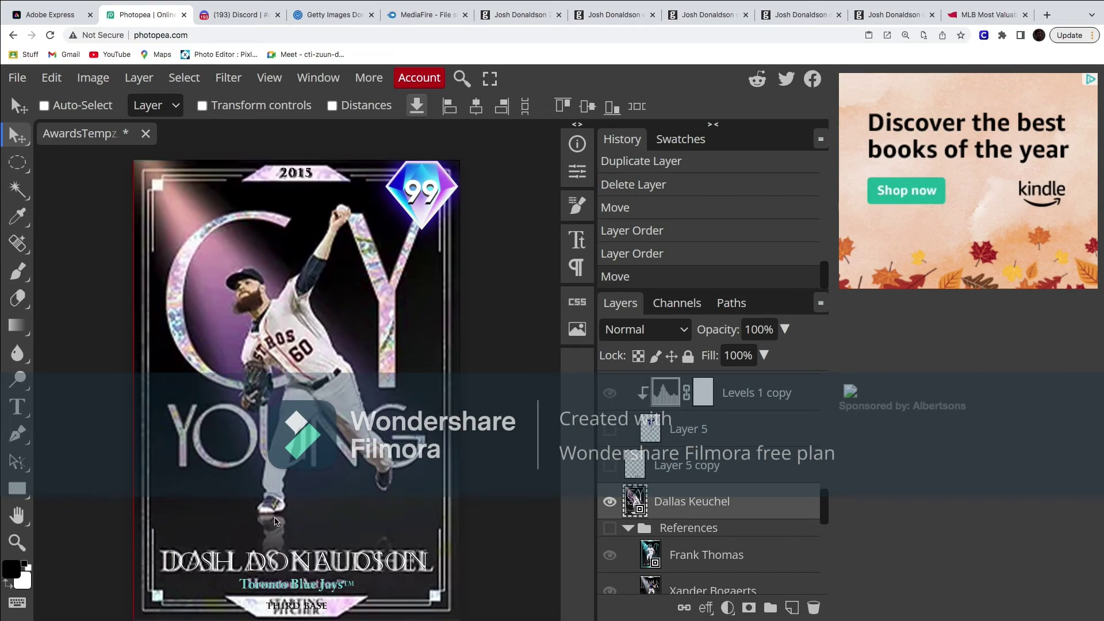
Step: Hide the Dallas Keuchel reference and show Layer 5 and Layer 5 copy again
left_click(610, 502)
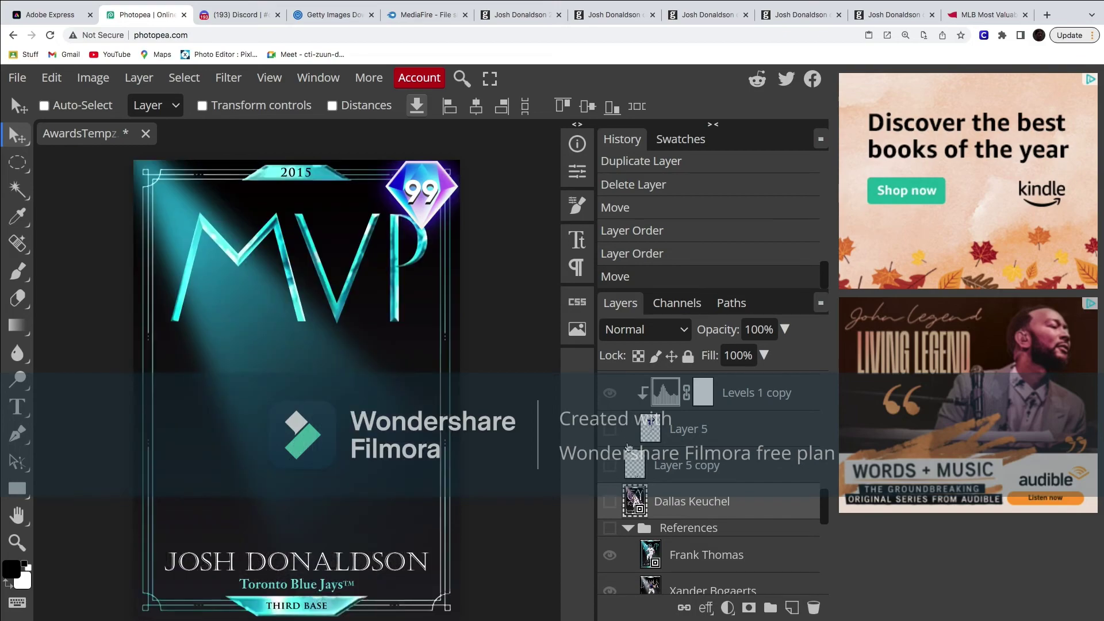
left_click(610, 428)
left_click(609, 465)
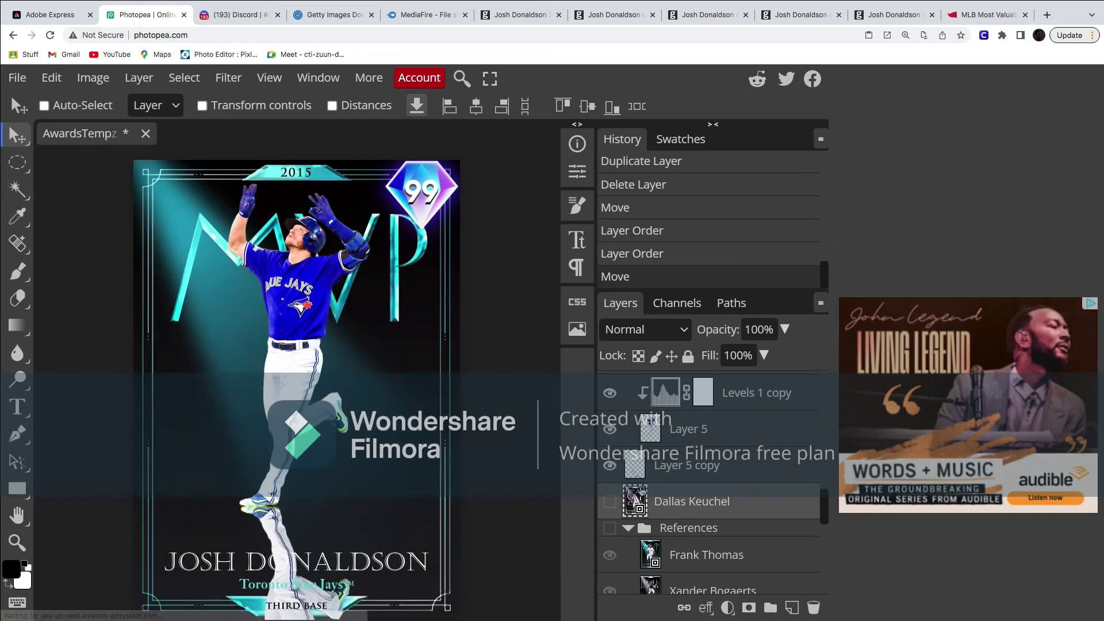
Step: Add a raster mask to Layer 5 copy and fade the reflection downward from the feet with a linear black-to-white gradient
left_click(664, 477)
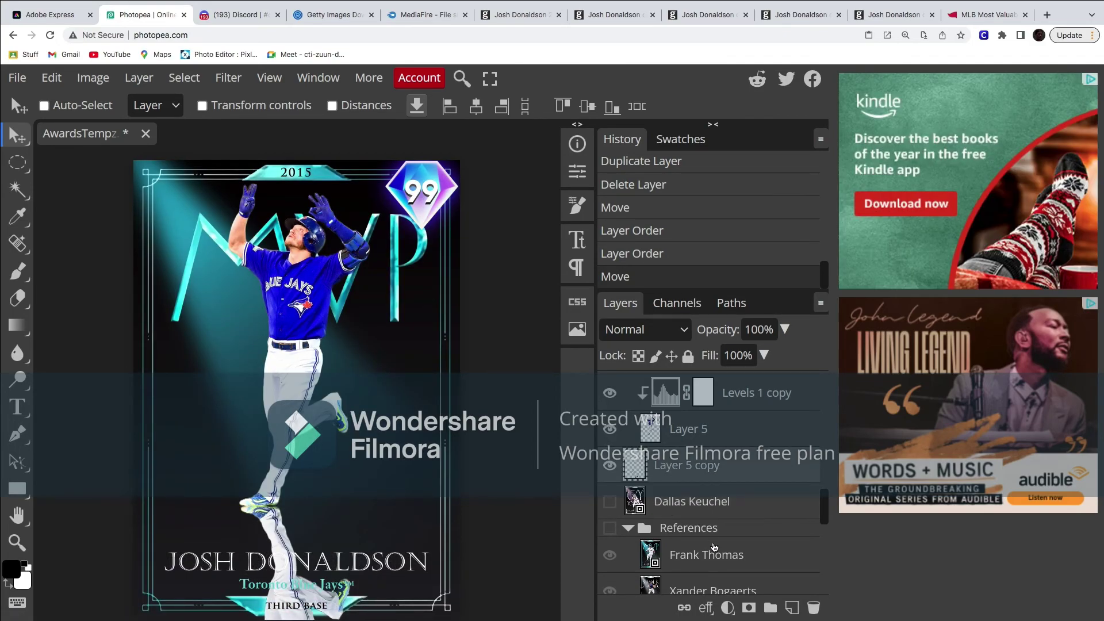
left_click(748, 609)
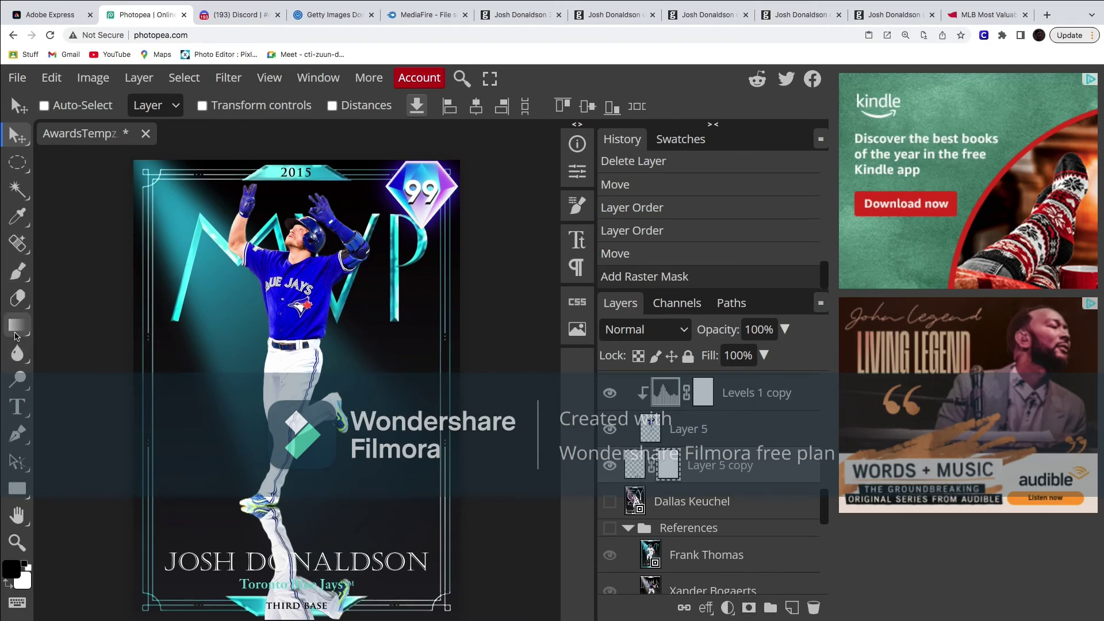
left_click(17, 328)
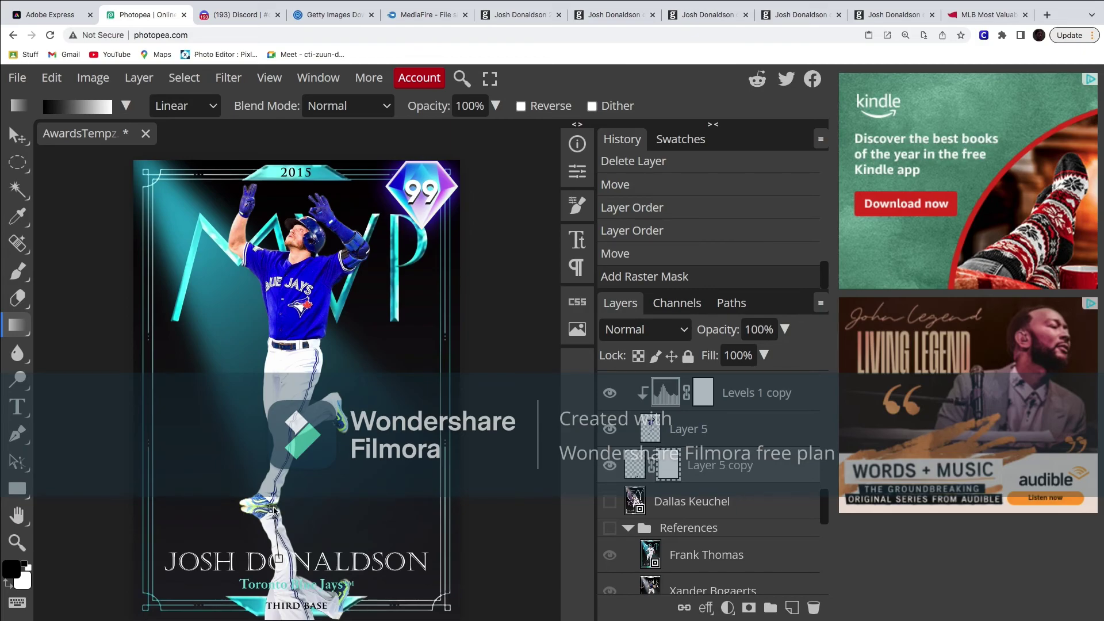
left_click_drag(278, 559, 274, 506)
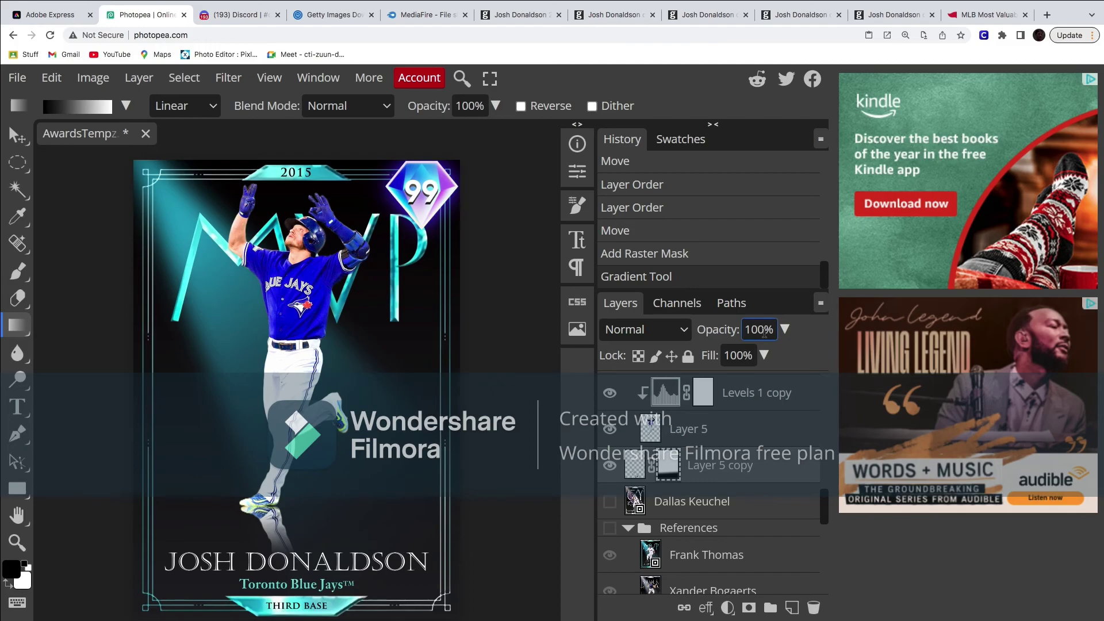
Step: Set the opacity of the reflection layer, Layer 5 copy, to 40%
key("BackSpace")
key("BackSpace")
key("BackSpace")
type("40")
key("Return")
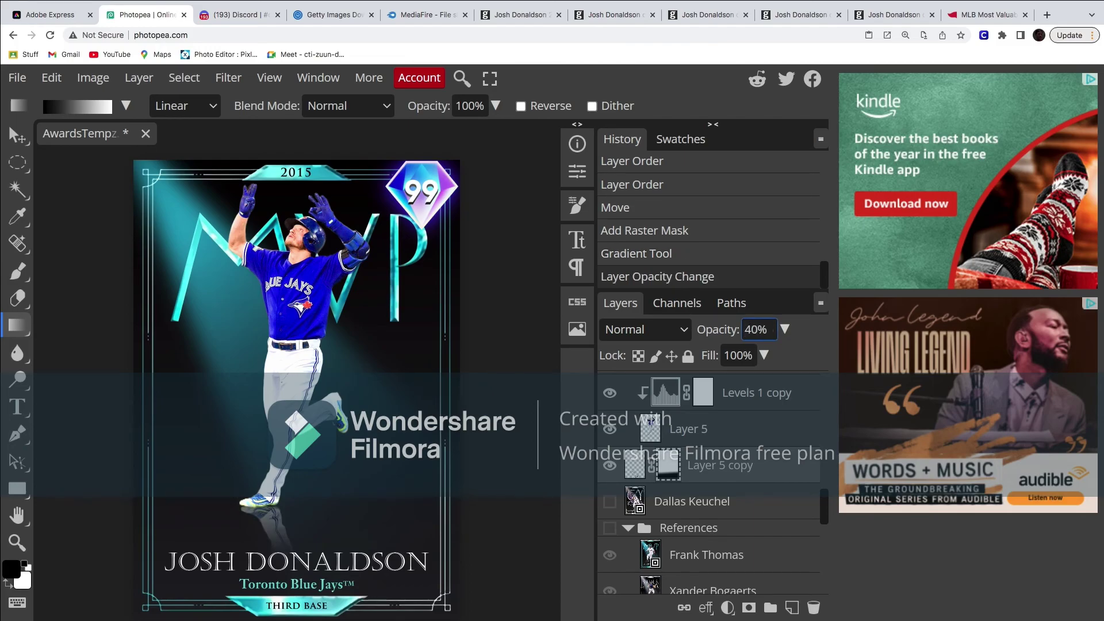
Step: Compare the reflection with the Dallas Keuchel reference and set the Layer 5 copy's opacity to 30%
left_click(610, 501)
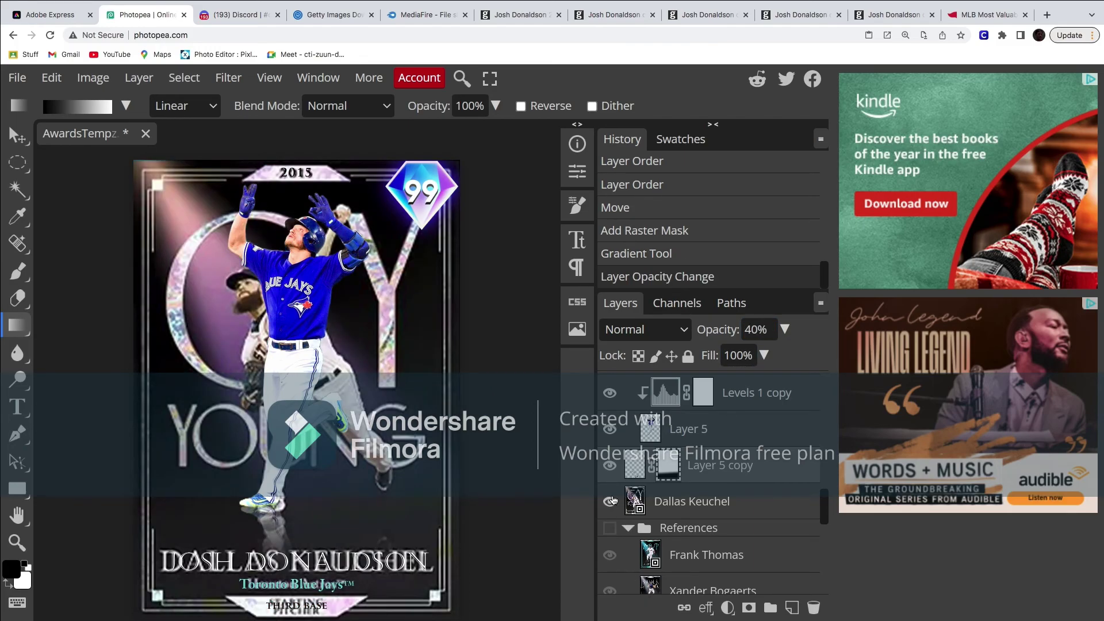
left_click(610, 500)
double_click(754, 329)
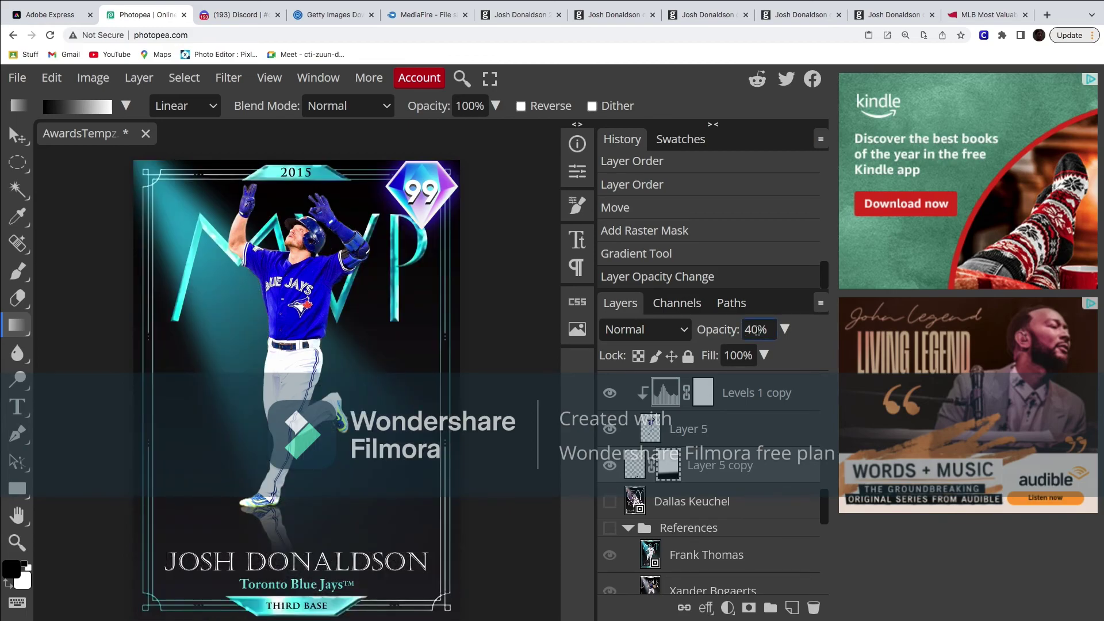
type("30")
key("Return")
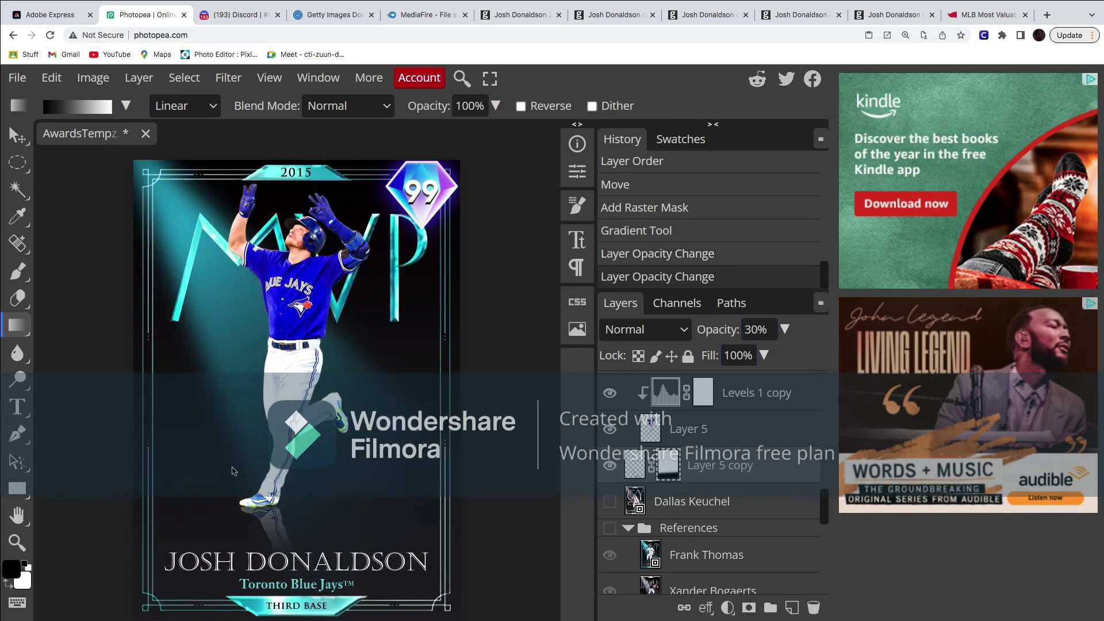
Step: Export the finished card as a JPG named Josh Donaldson MVP and dismiss the download notification
left_click(674, 436)
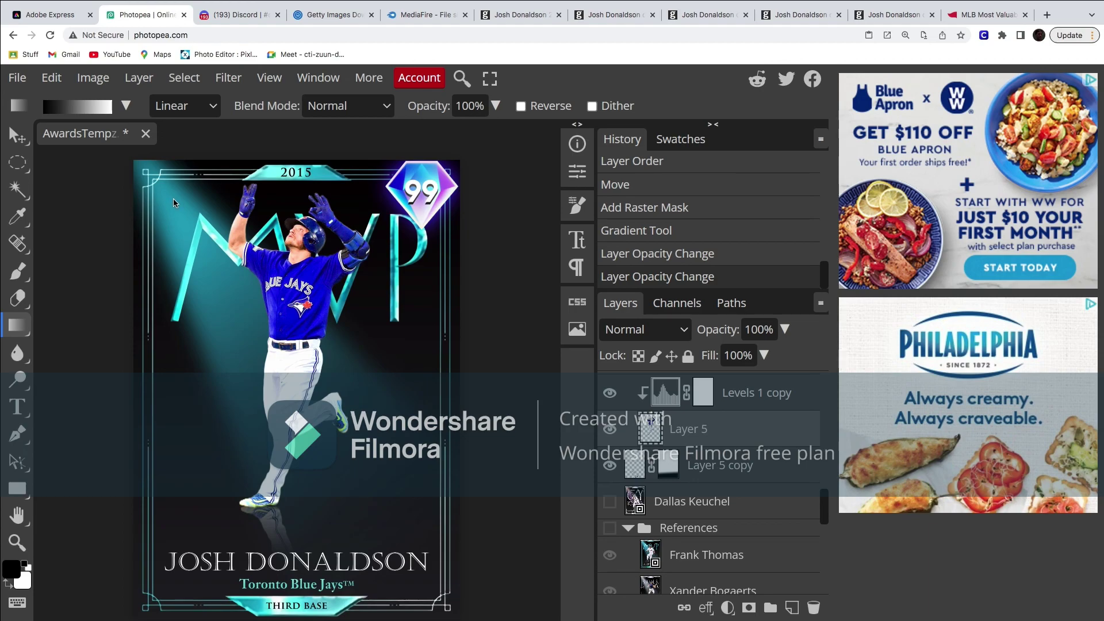
left_click(17, 78)
mouse_move(86, 306)
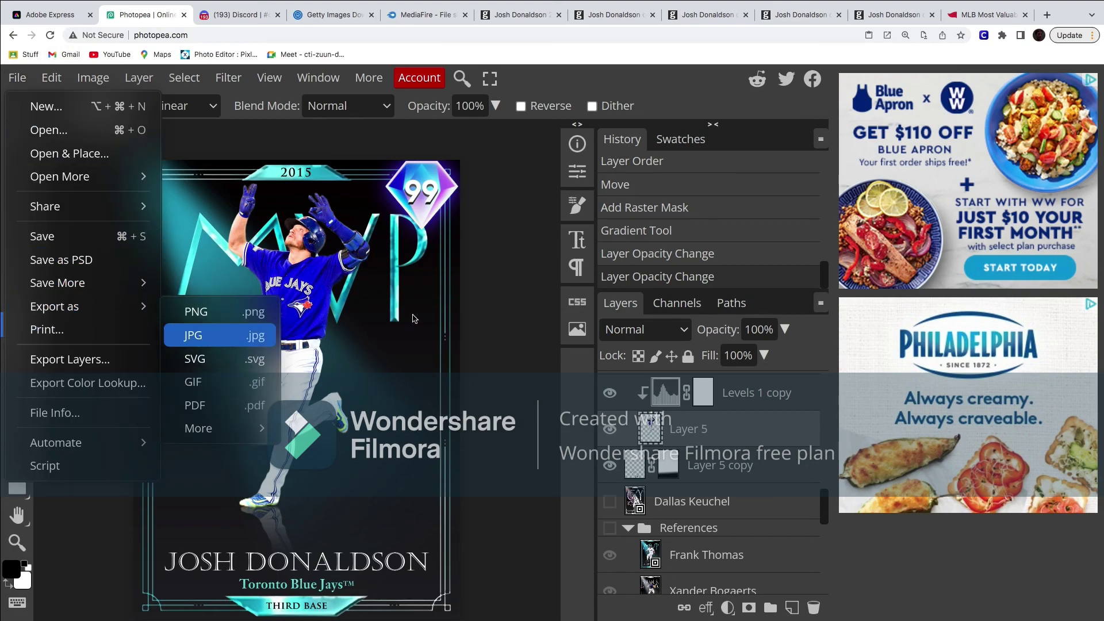
left_click(220, 335)
double_click(631, 154)
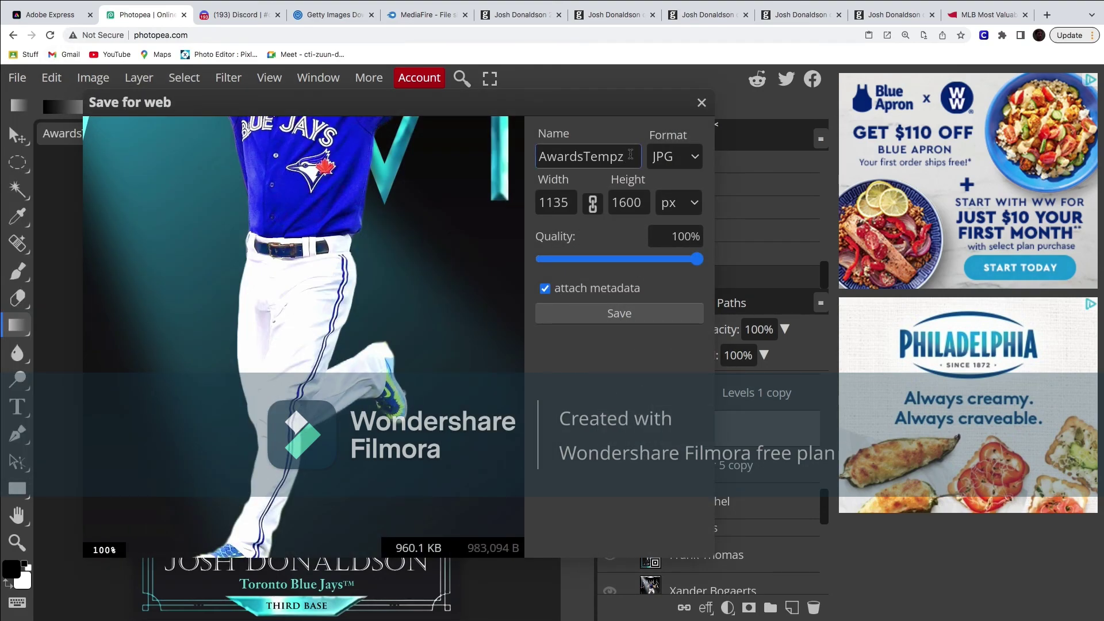
key("BackSpace")
type("Josh Donmal")
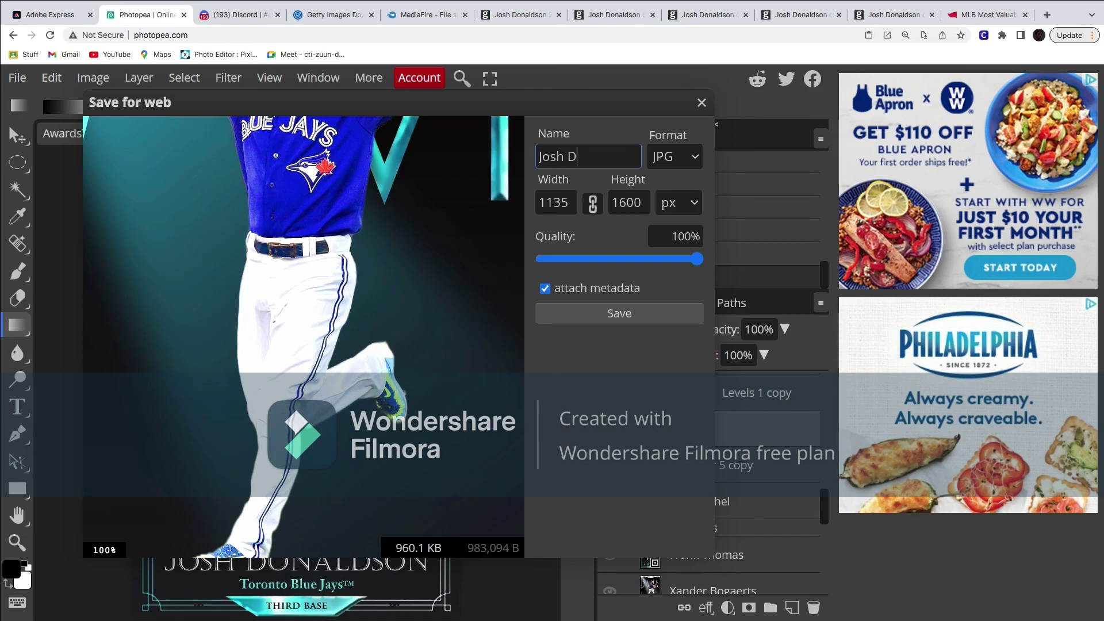
key("BackSpace")
key("BackSpace")
key("BackSpace")
type("aldson MVP")
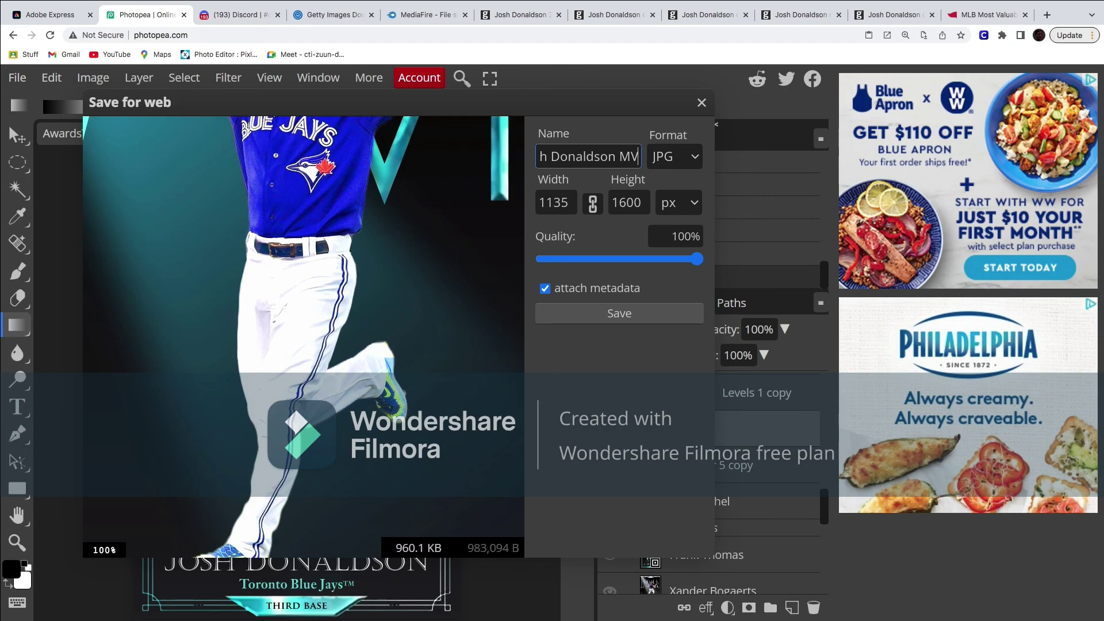
left_click(633, 315)
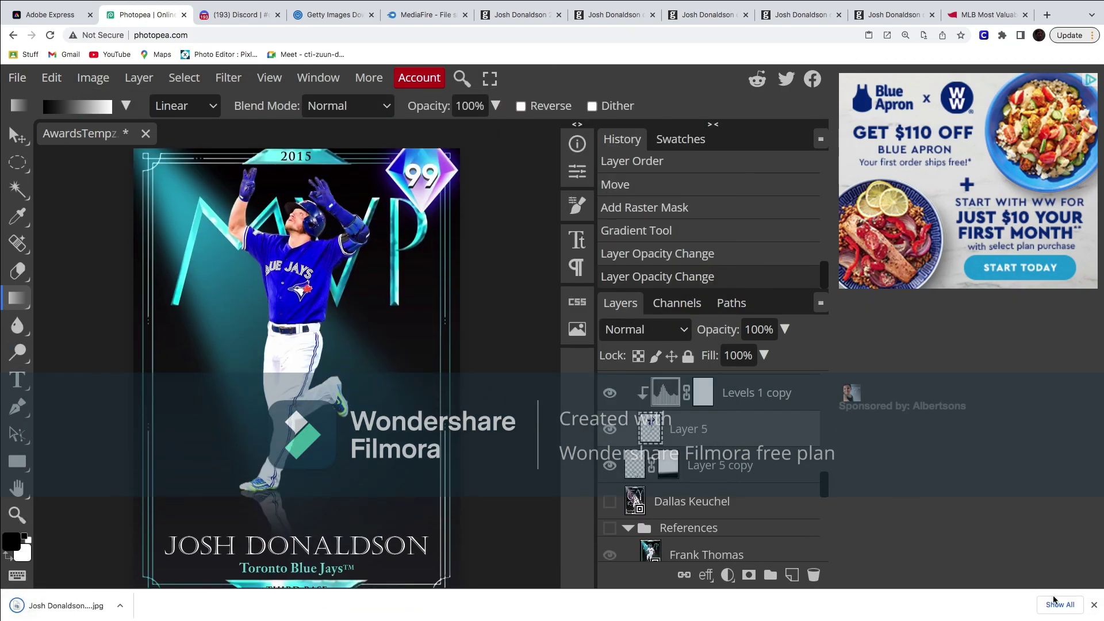
left_click(1094, 614)
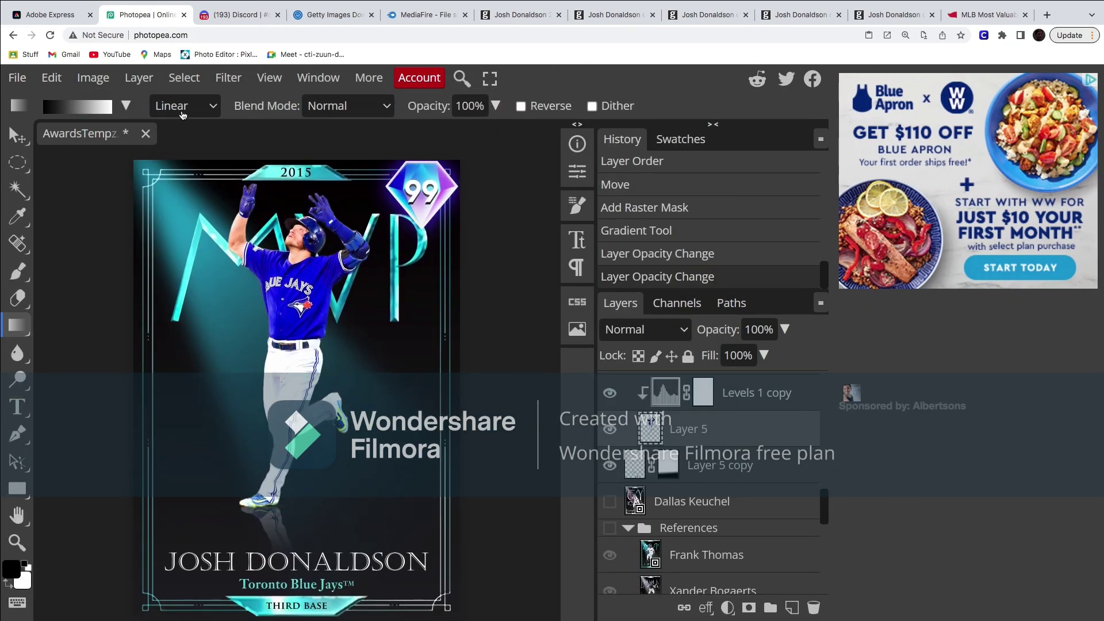